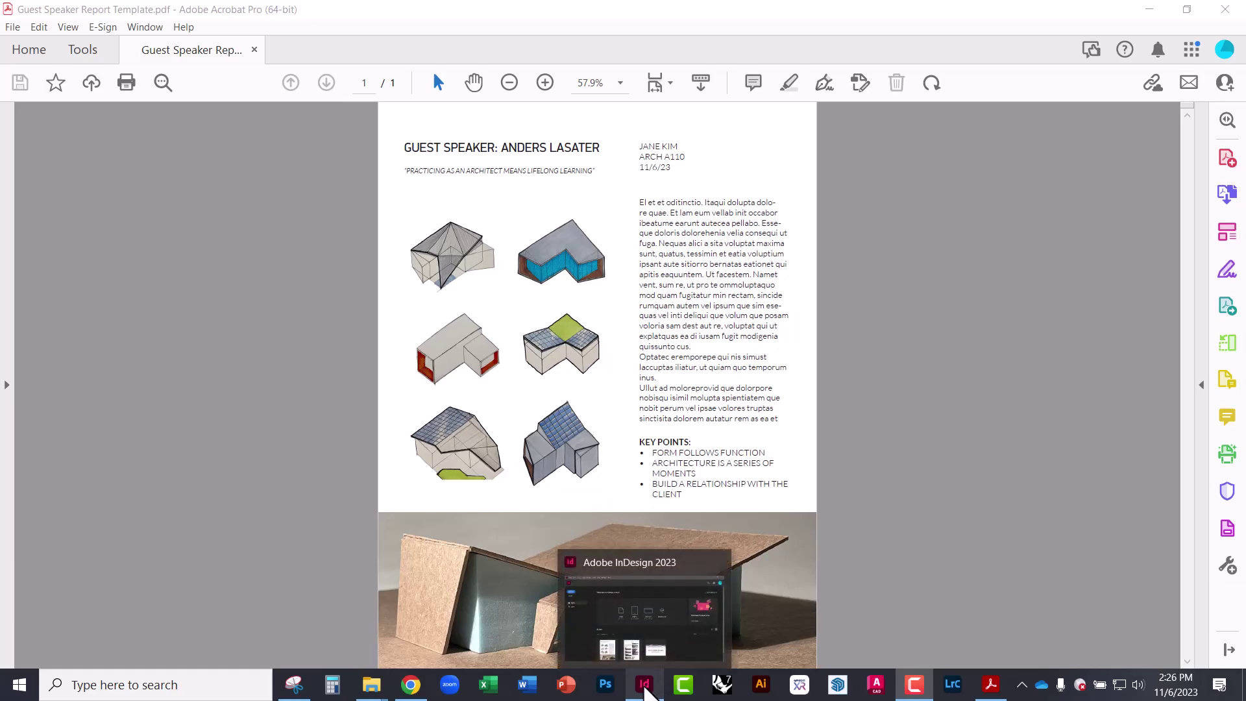
Switch from the PDF template to InDesign's Home screen listing recent files
left_click(644, 687)
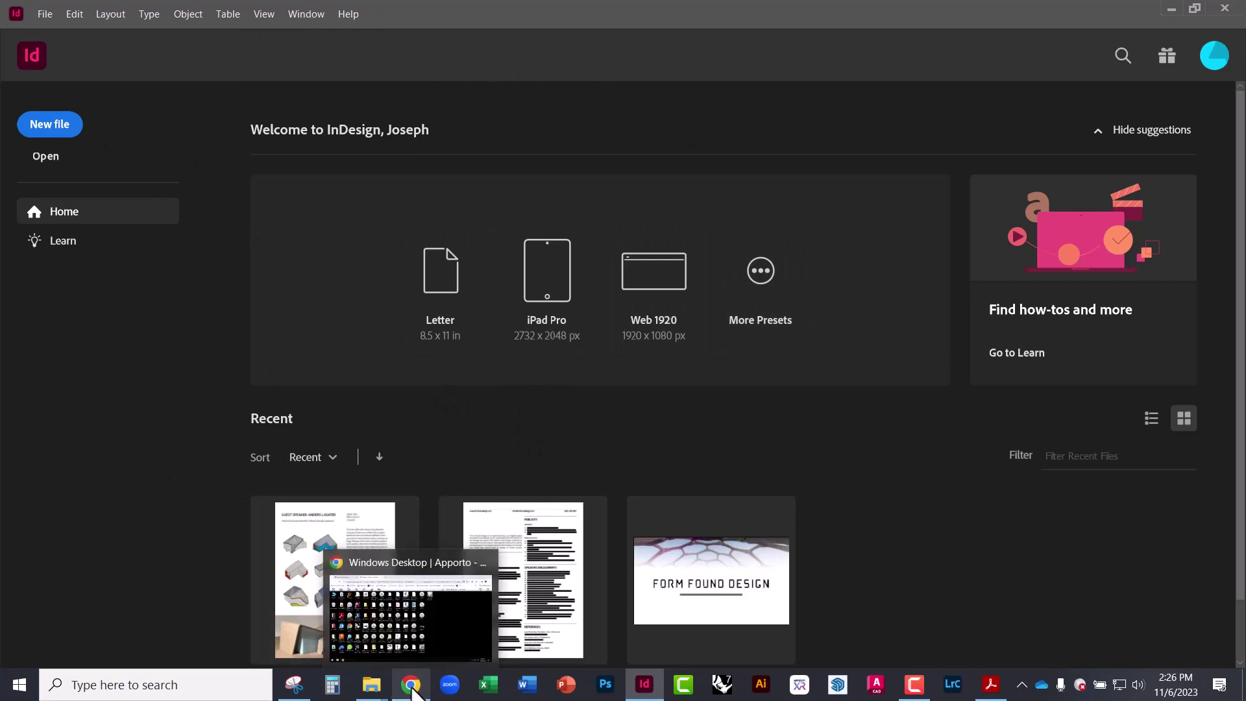
left_click(443, 587)
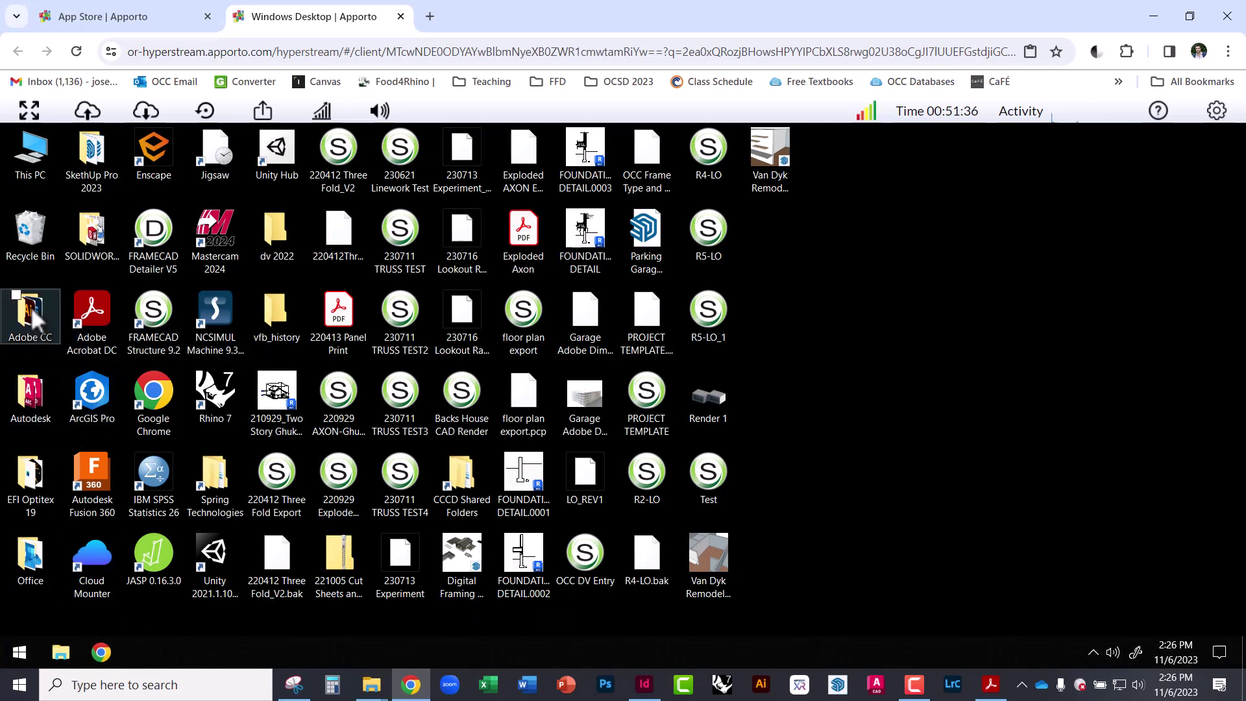
double_click(41, 320)
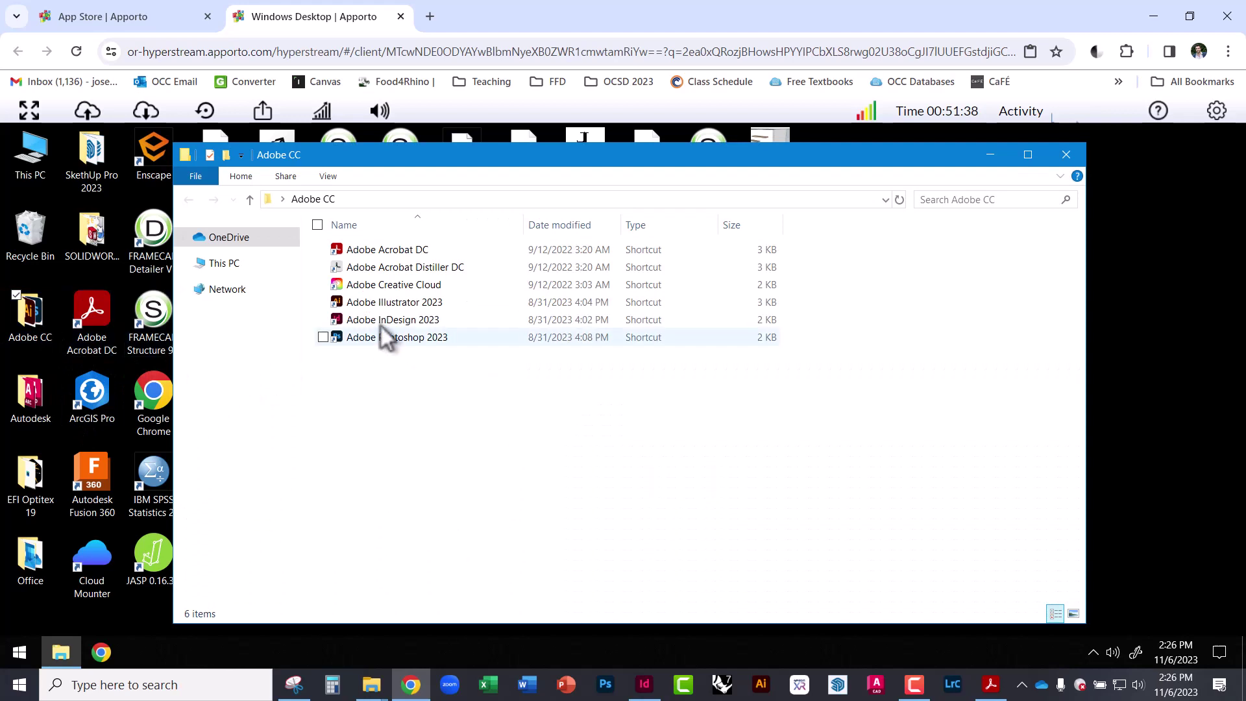
left_click(644, 683)
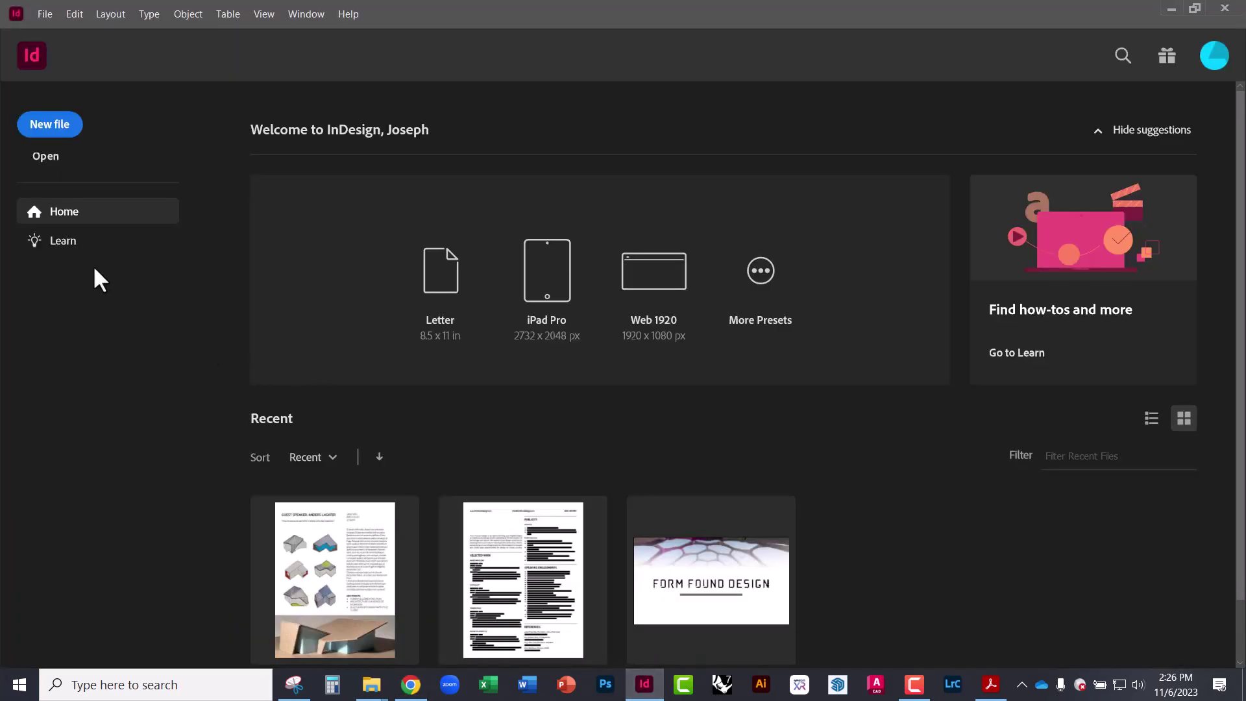
Start a new 8.5 × 11 in portrait, 2-column document measured in inches
left_click(57, 164)
key("ctrl+n")
left_click_drag(565, 125, 383, 41)
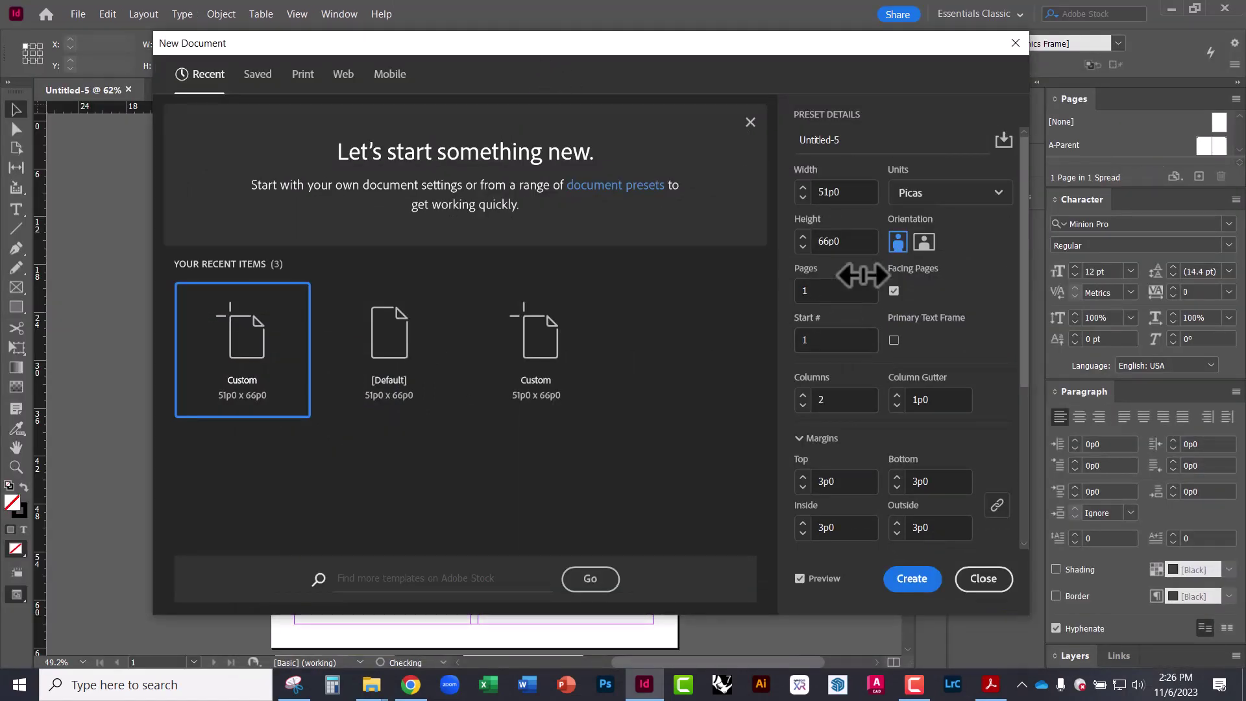
left_click(977, 195)
left_click(936, 276)
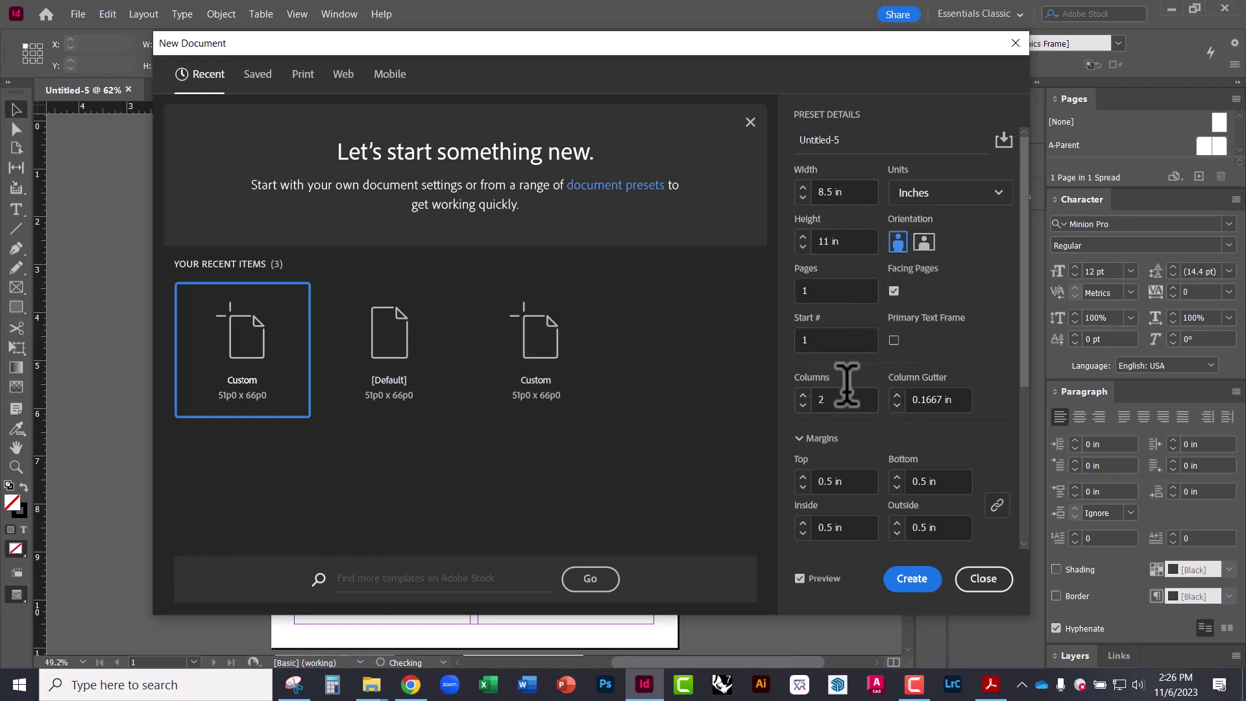
left_click(923, 246)
left_click(897, 243)
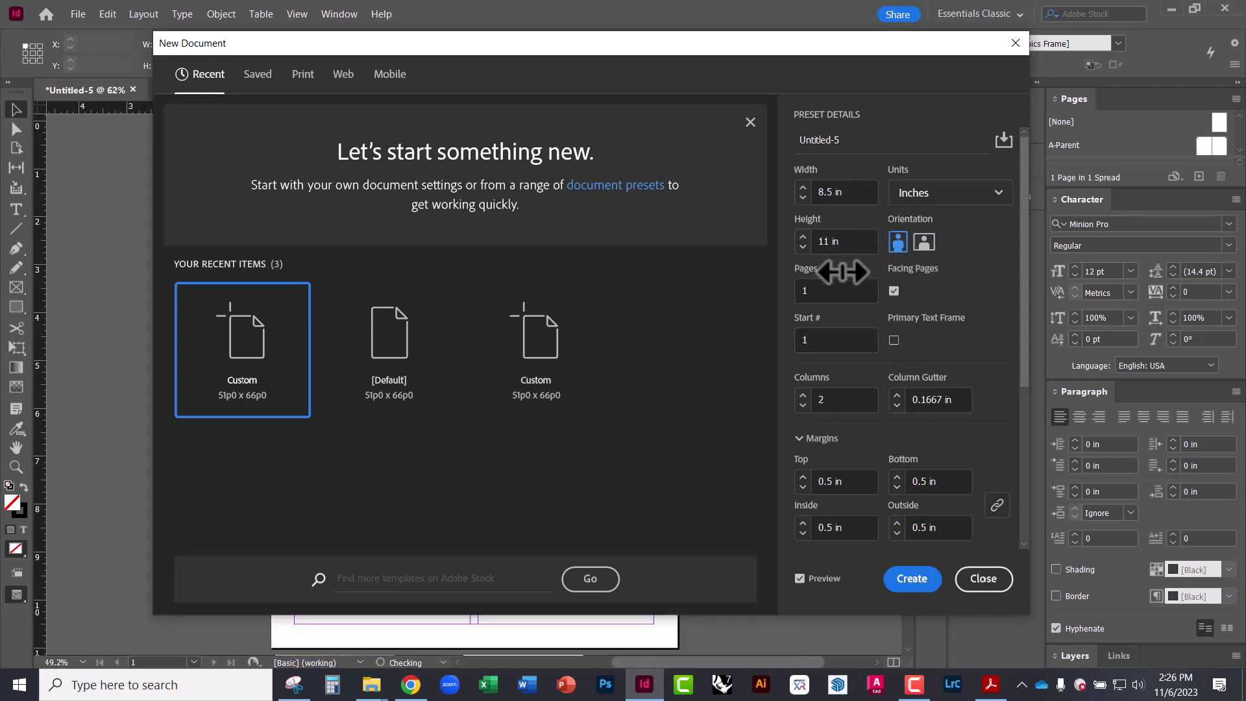
left_click_drag(781, 51, 1036, 45)
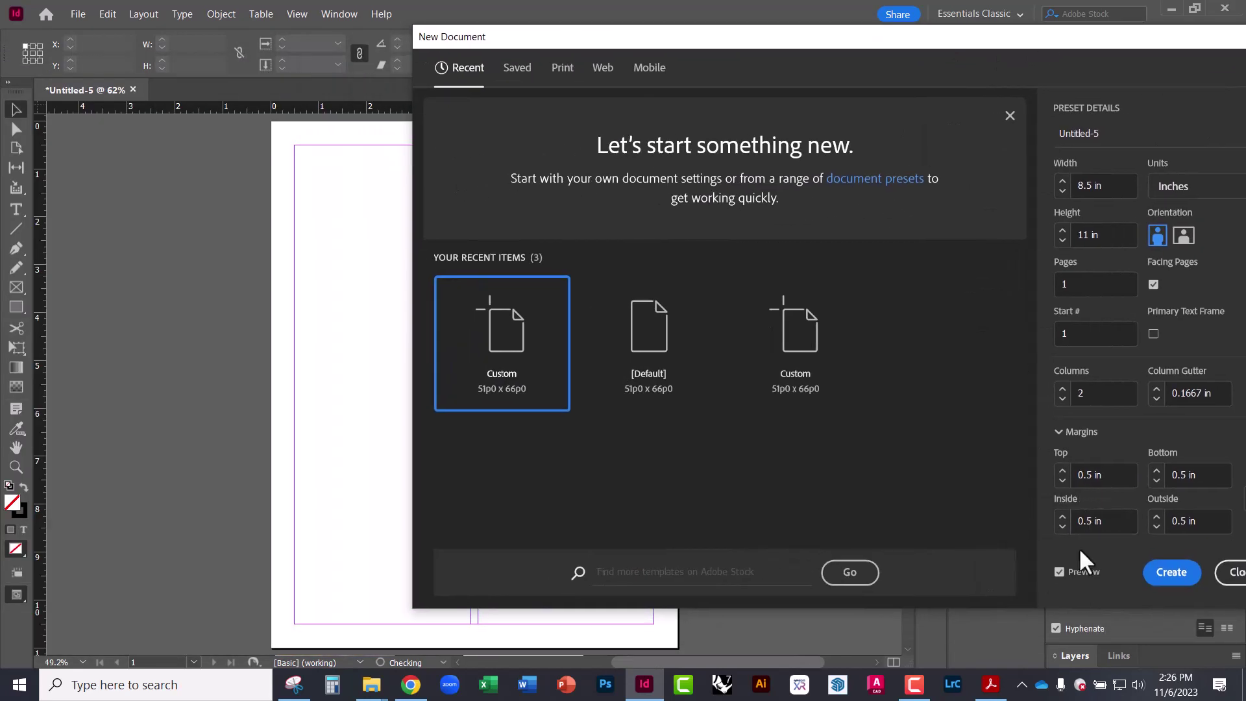
left_click_drag(823, 46, 544, 64)
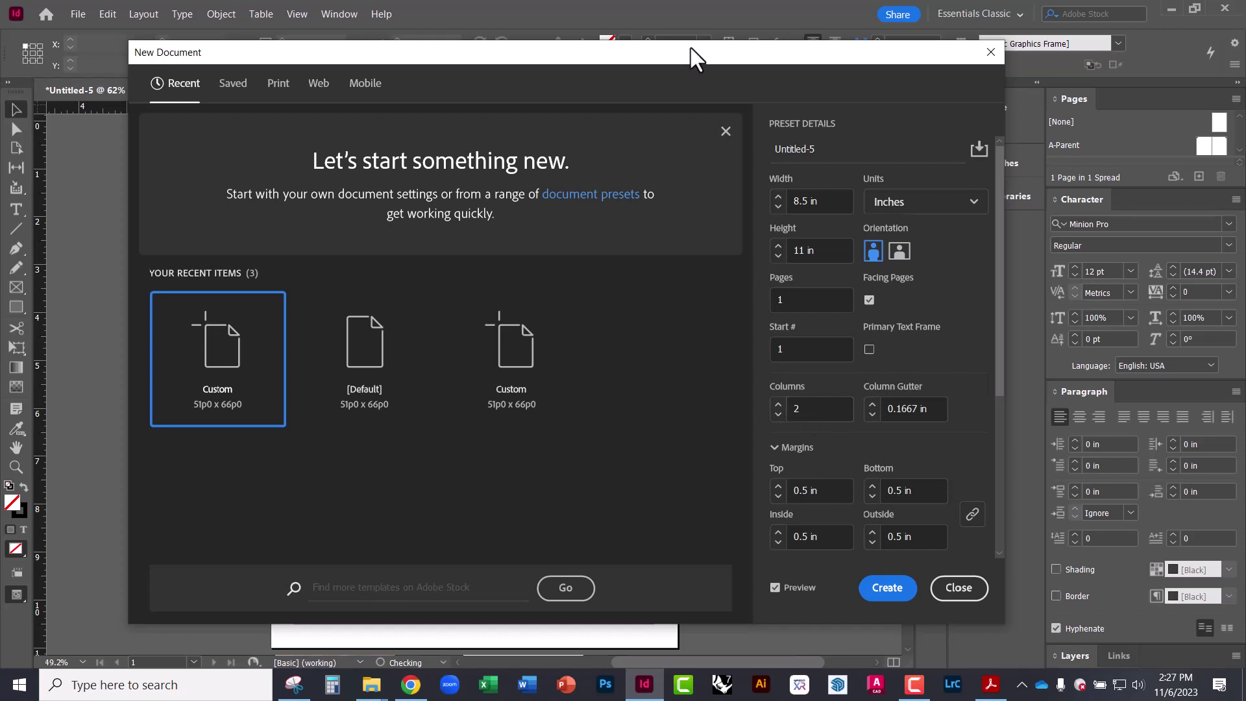
left_click_drag(692, 52, 769, 43)
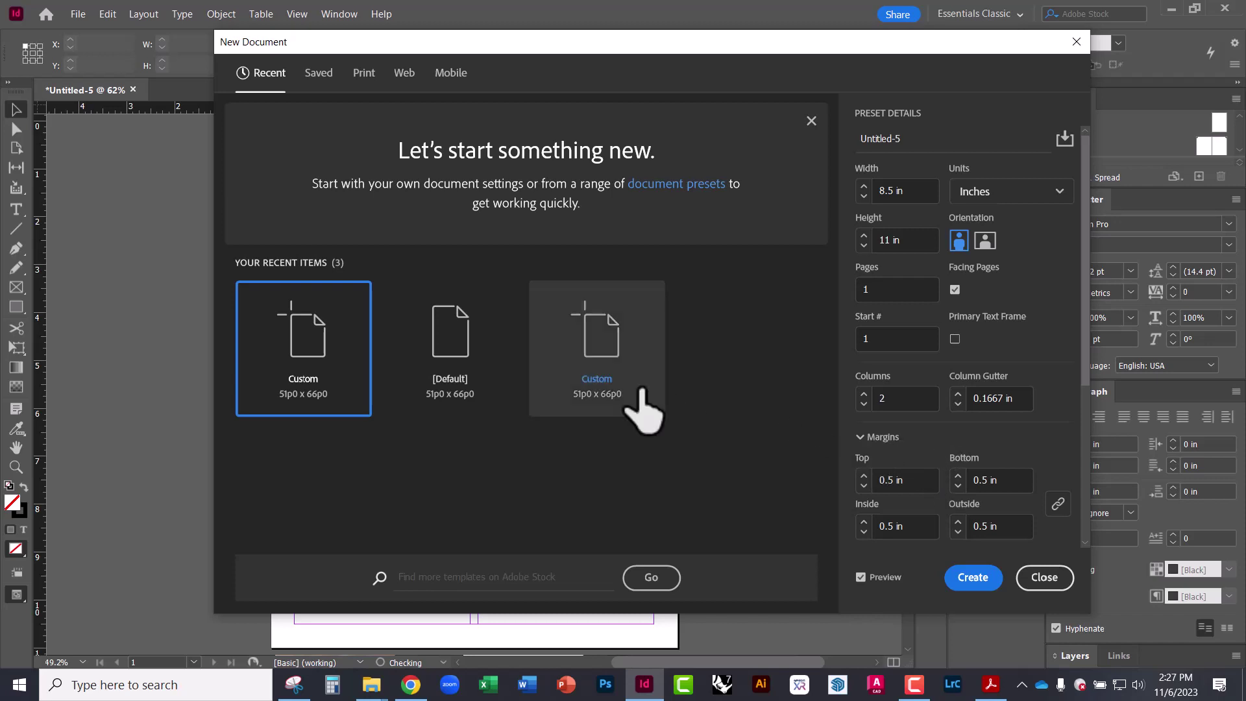
scroll(965, 447, "down", 5)
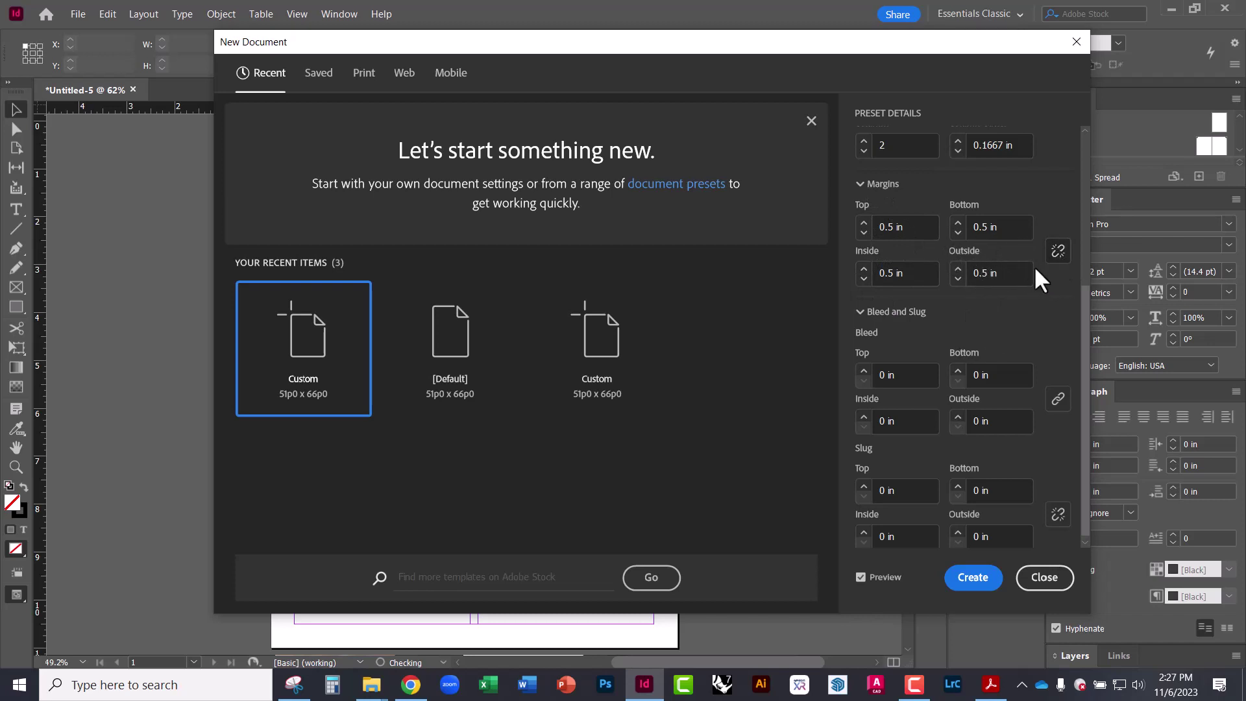
Link all margins at 0.25 in, keep the slug at 0 in, and create Untitled-5
left_click(1058, 254)
left_click_drag(916, 227, 832, 227)
left_click(863, 232)
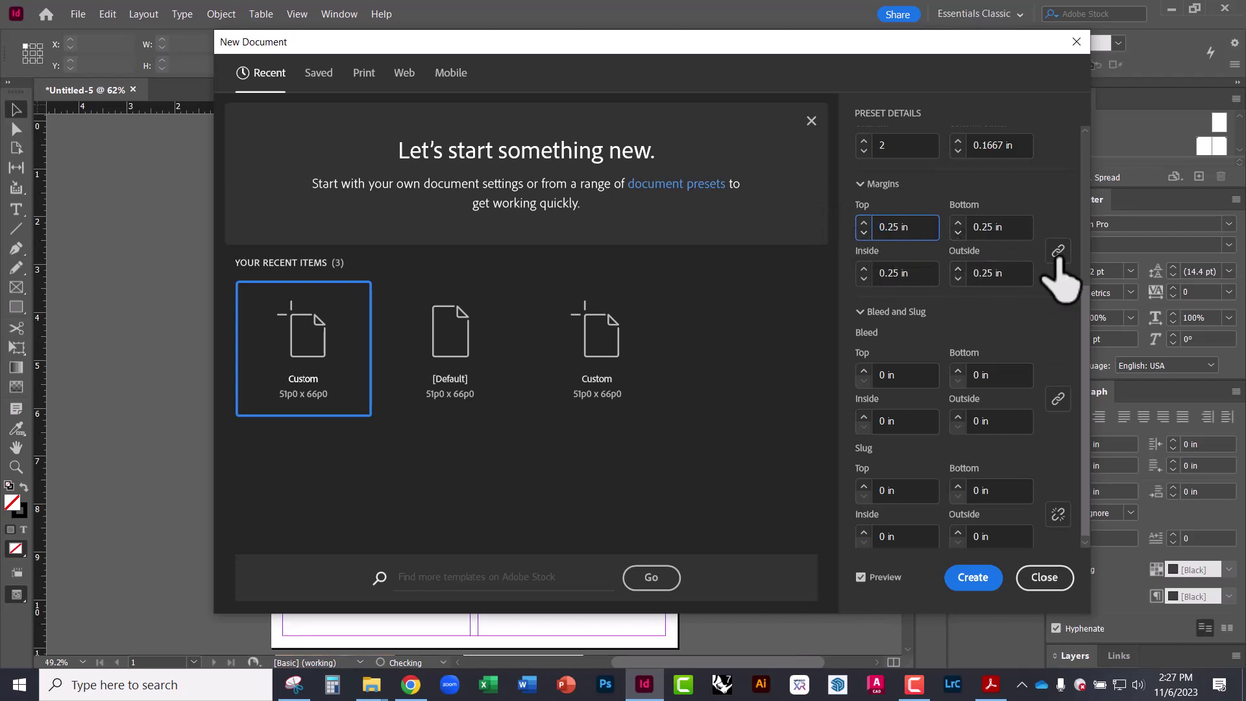
left_click_drag(805, 52, 1127, 119)
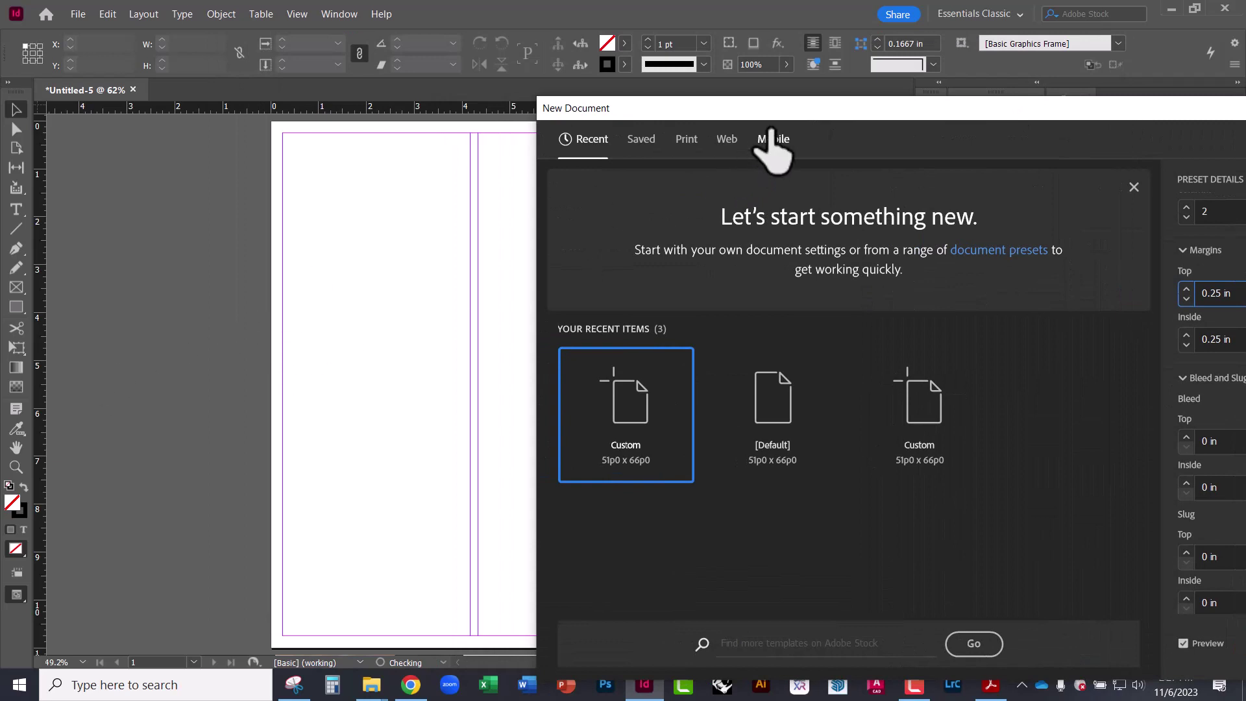
left_click_drag(748, 112, 399, 48)
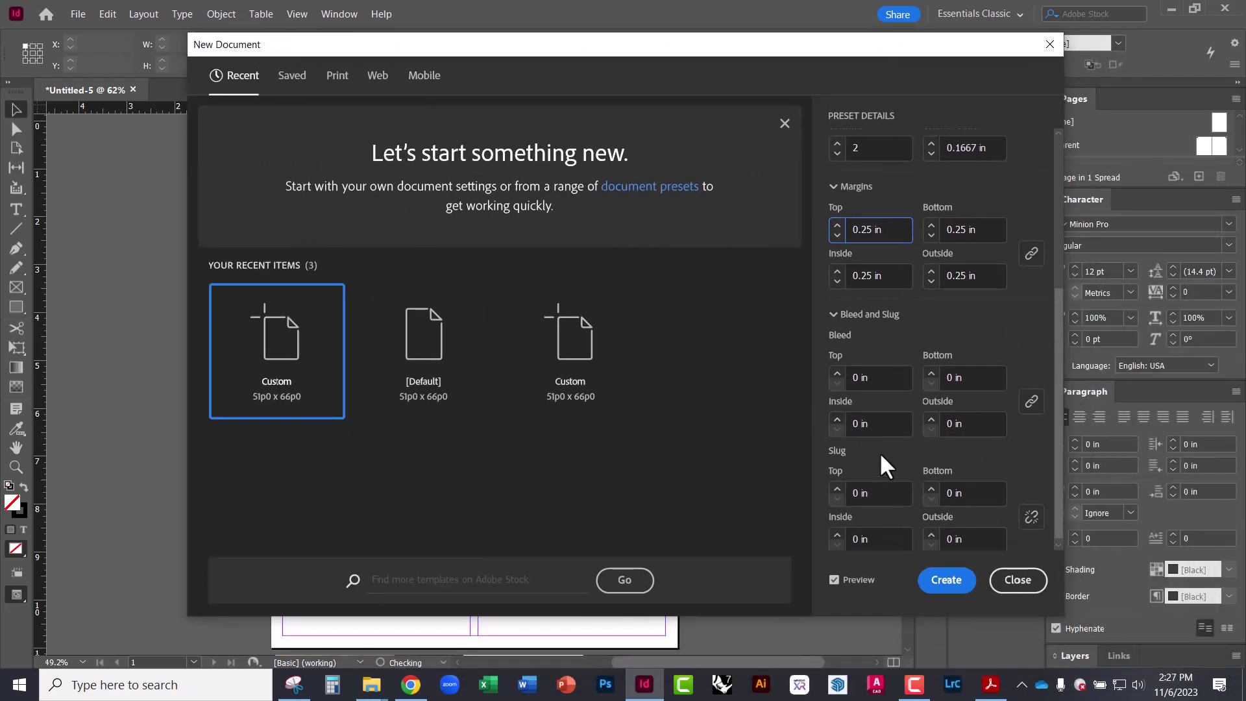
left_click(837, 485)
left_click_drag(651, 39, 664, 83)
left_click(853, 527)
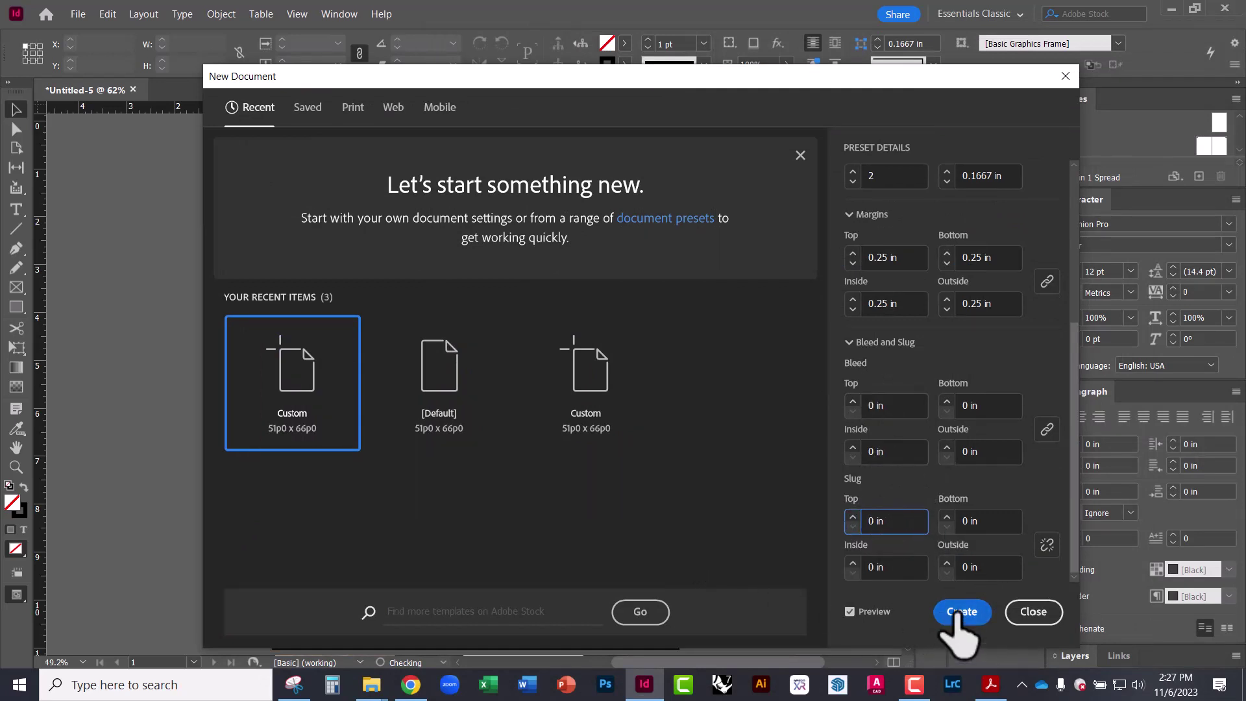
scroll(923, 356, "up", 5)
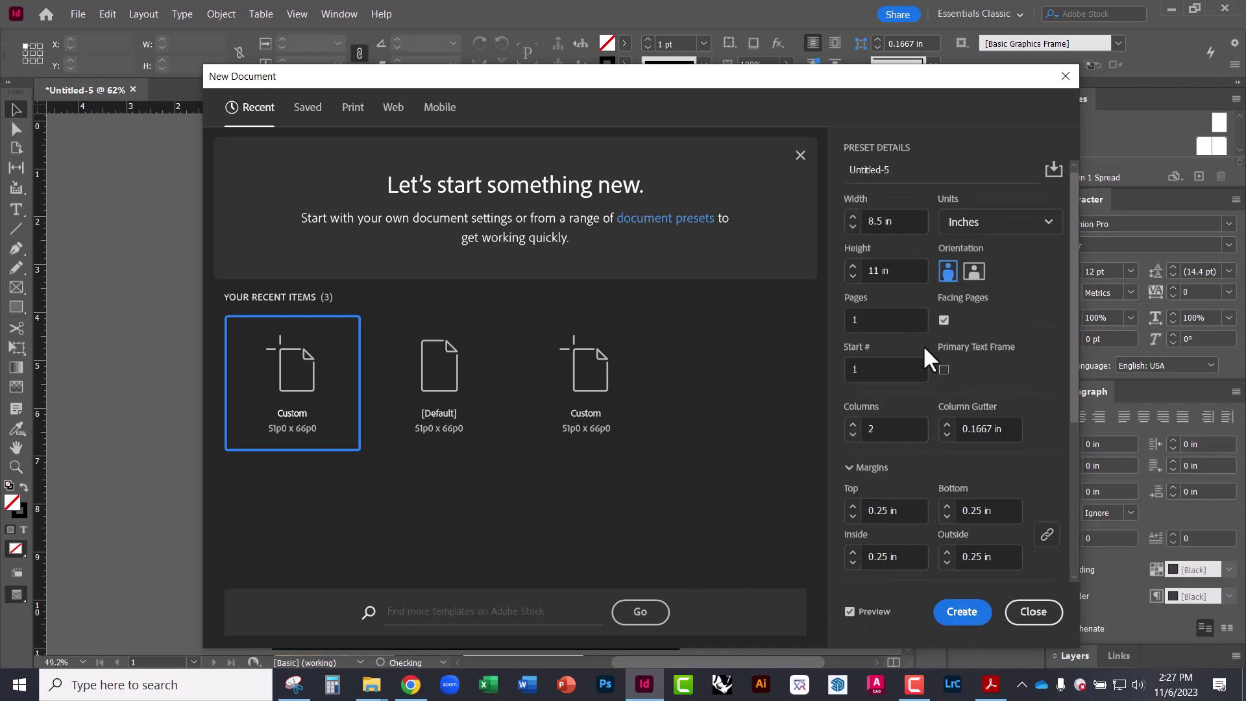
left_click(965, 613)
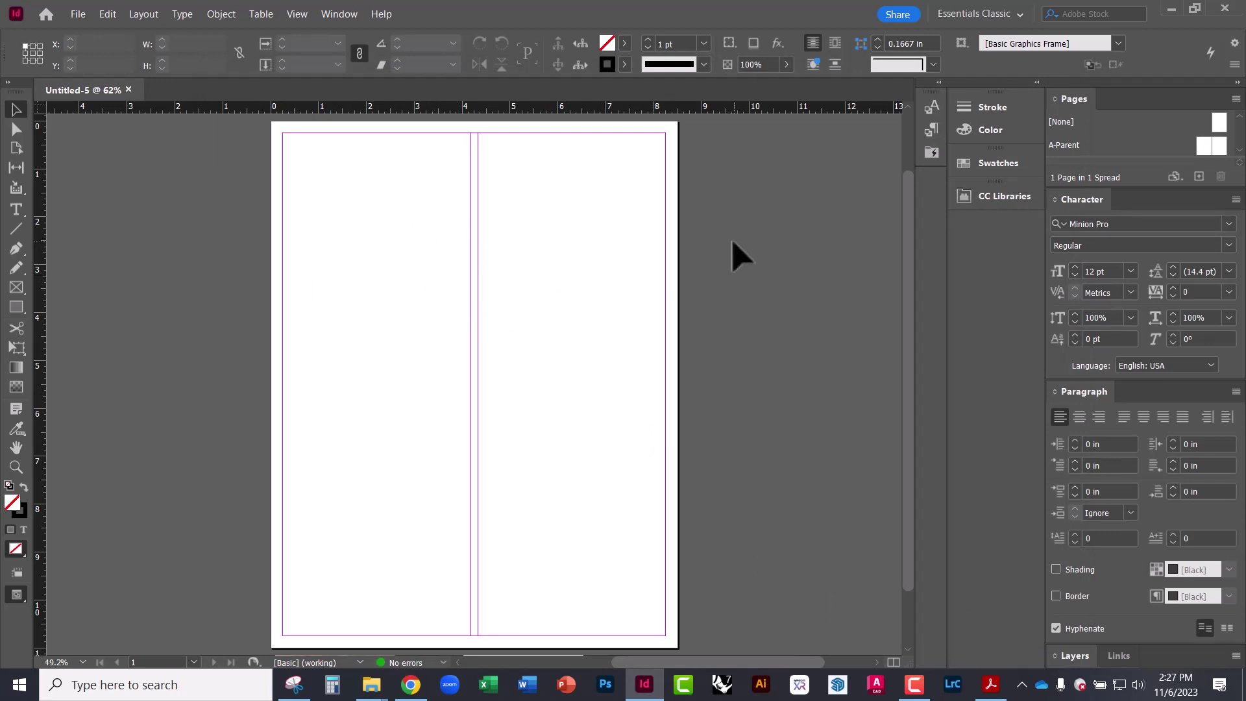
left_click(1018, 14)
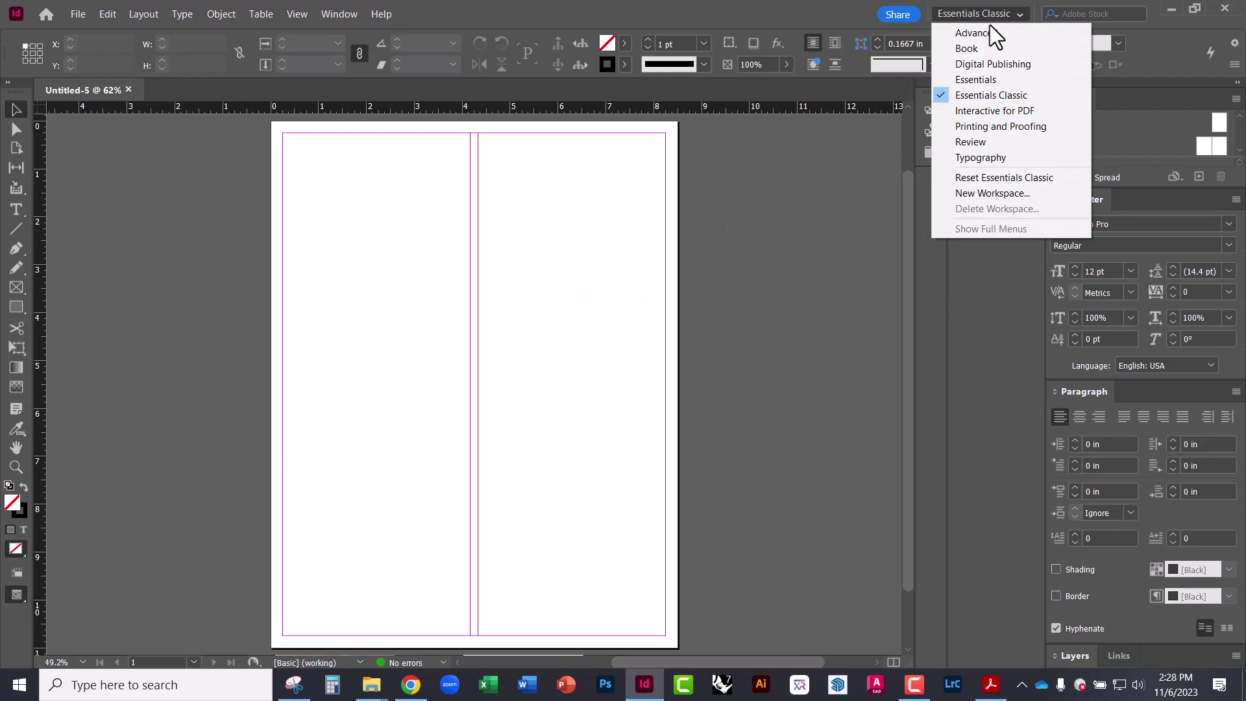
left_click(975, 79)
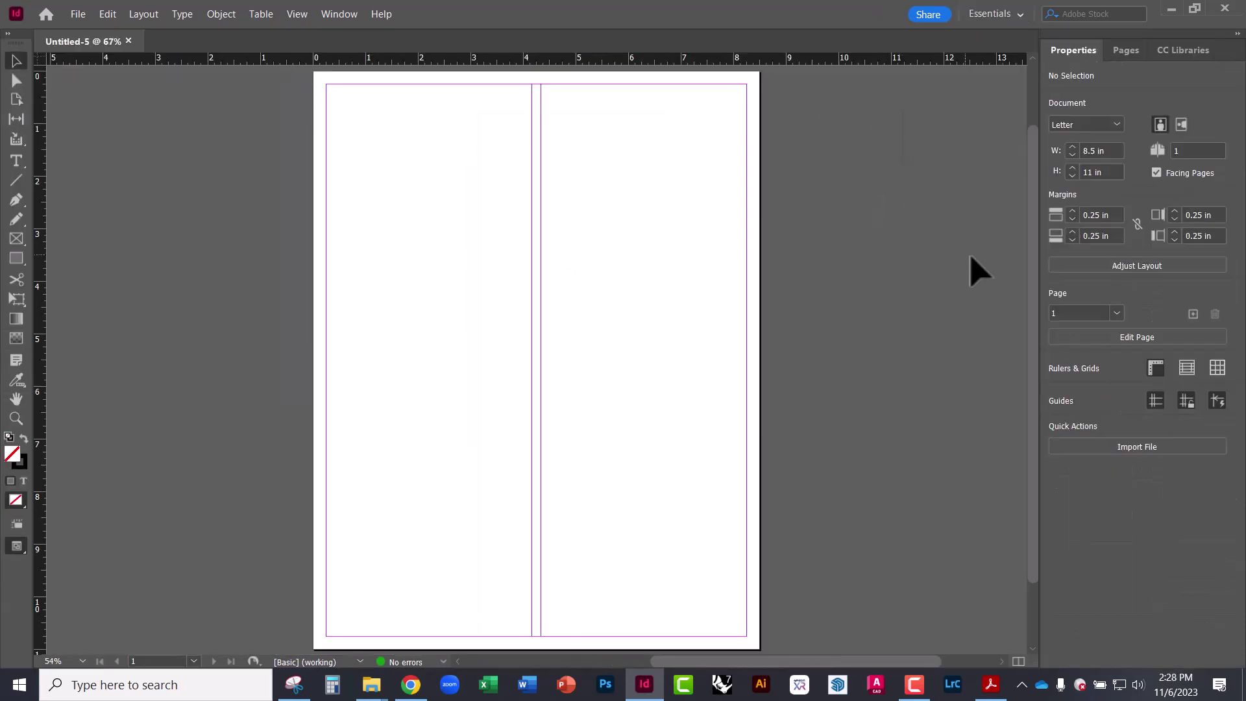
left_click(1016, 18)
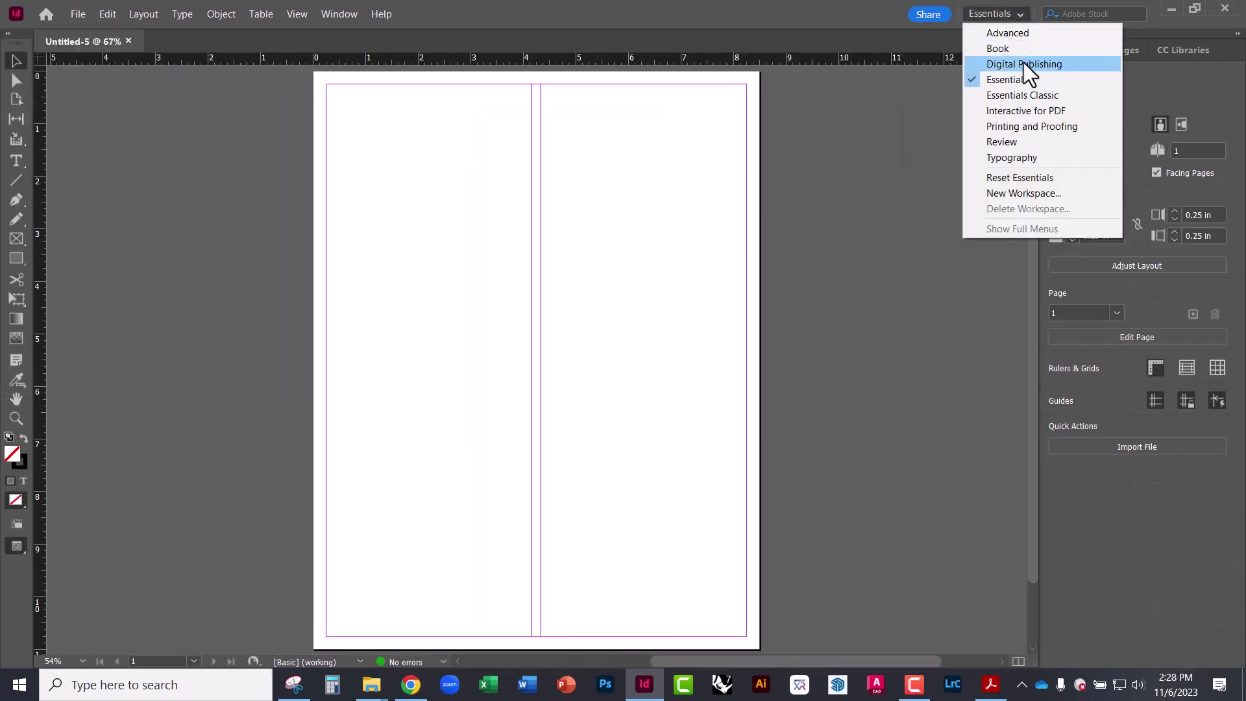
left_click(1024, 96)
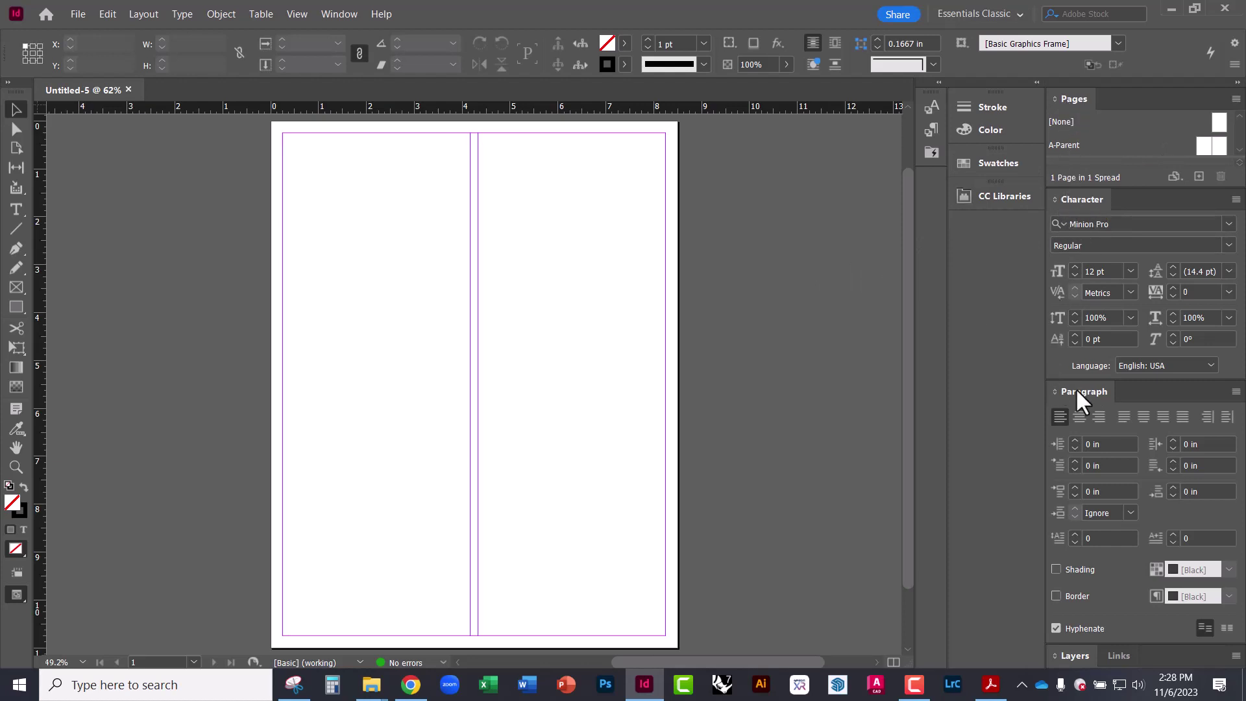
Dock Paragraph above Character and add a taller Layers panel to the Pages stack
left_click_drag(1077, 388, 1130, 452)
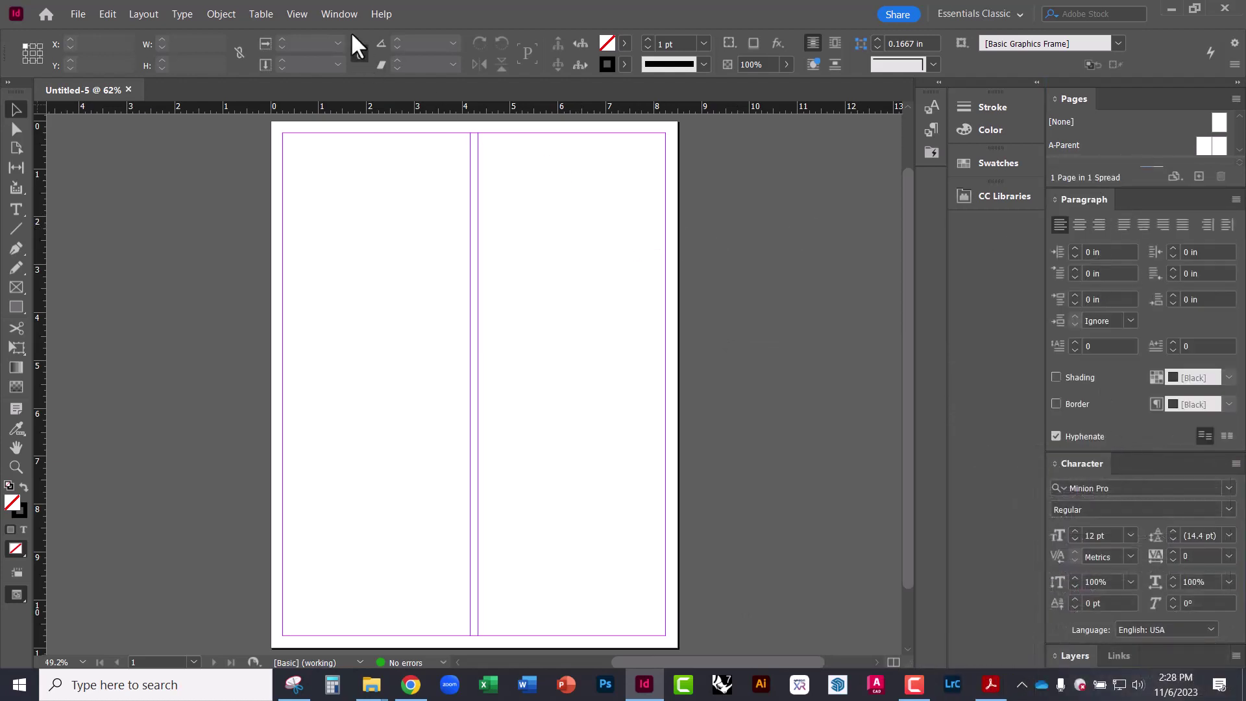
left_click(337, 13)
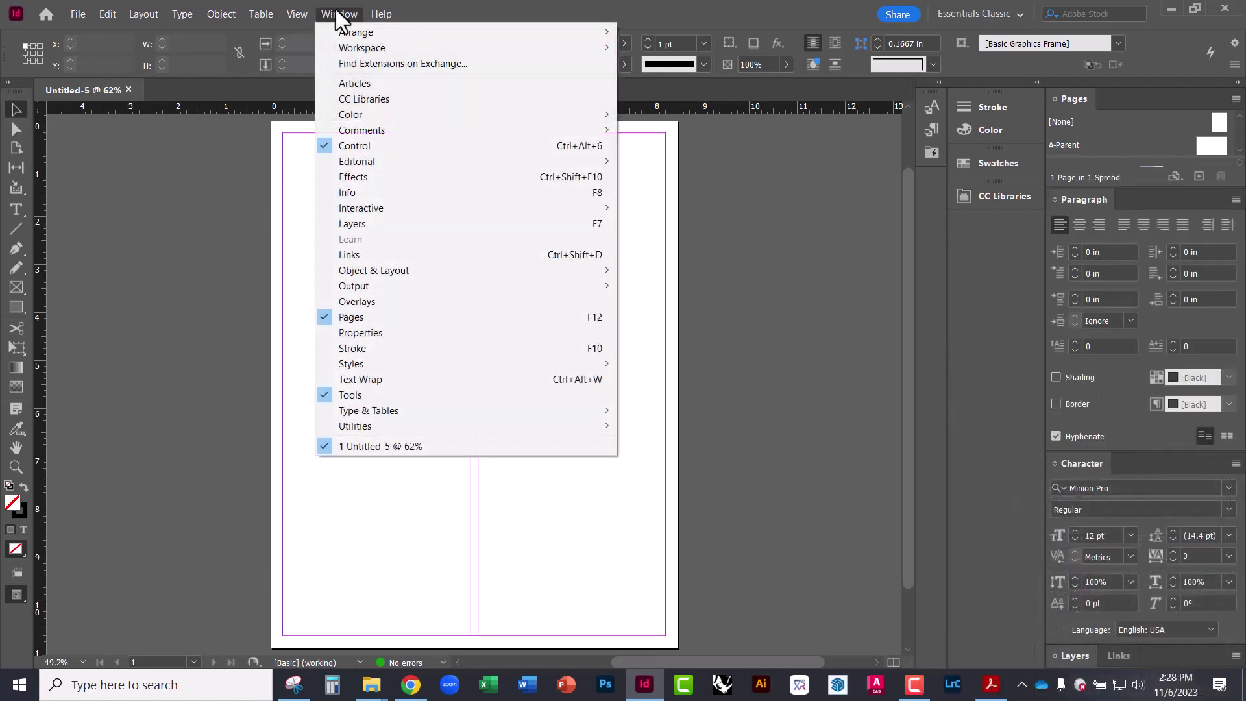
mouse_move(413, 411)
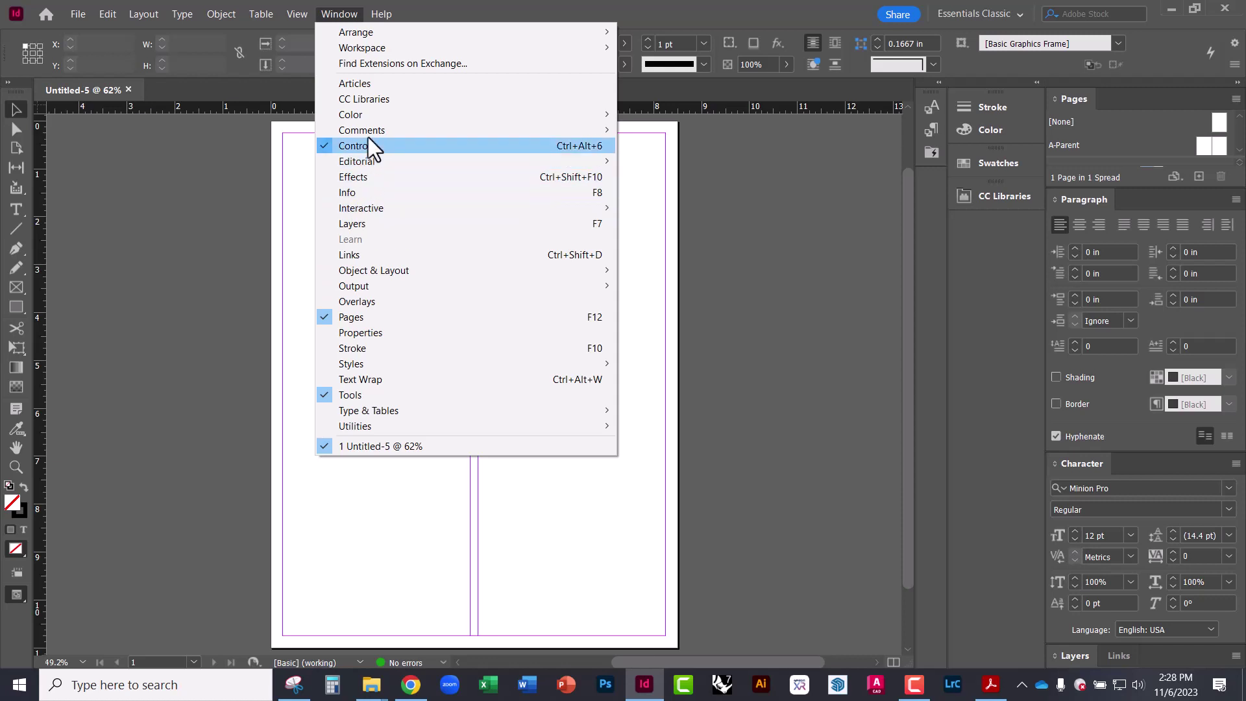
left_click(372, 225)
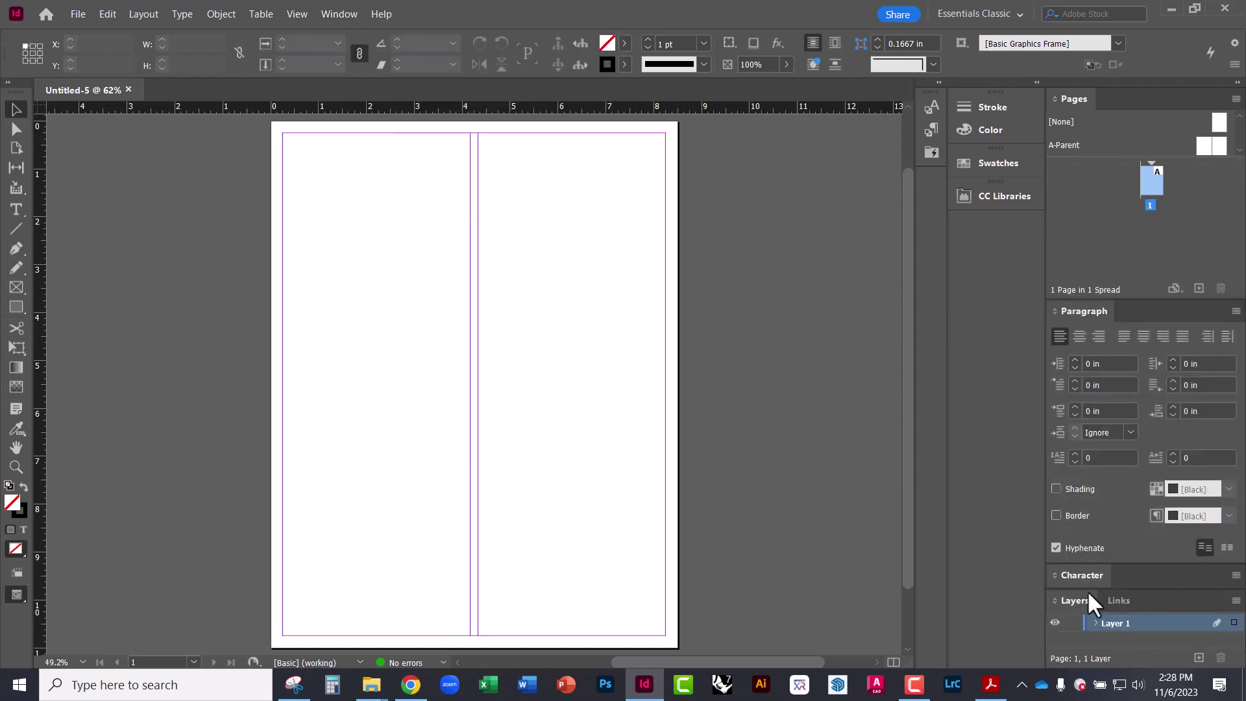
left_click_drag(1072, 596, 1116, 459)
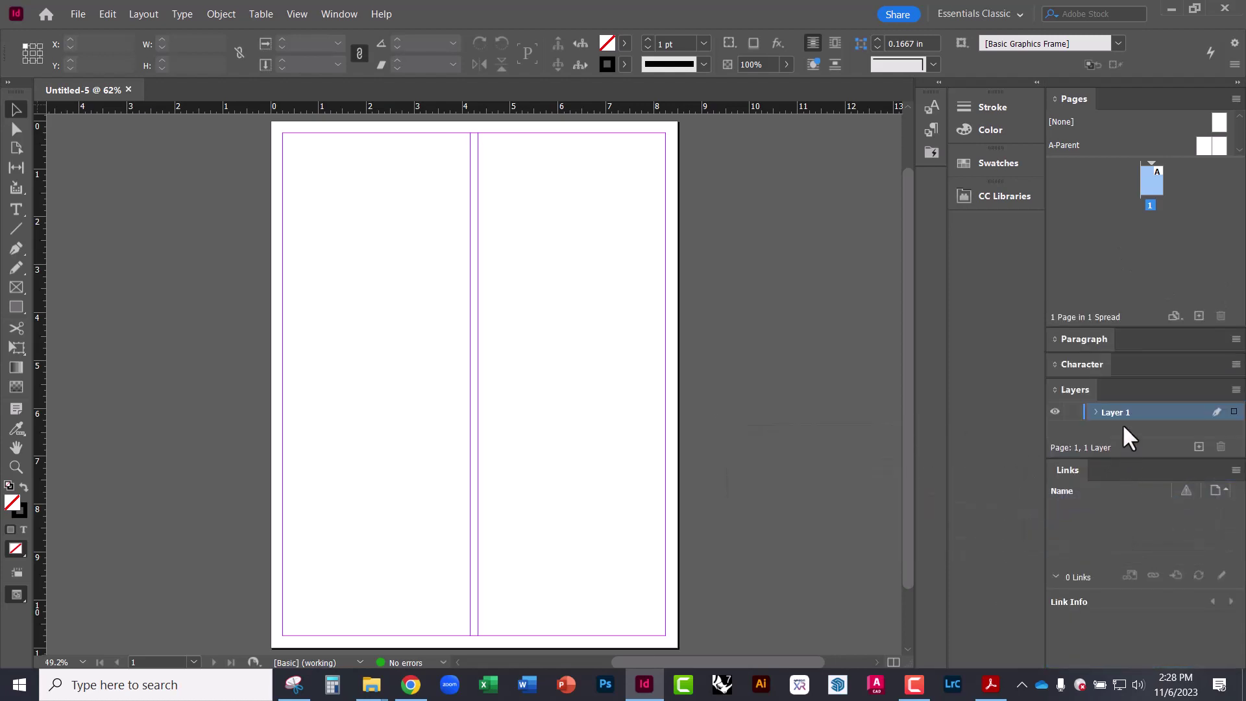
left_click_drag(1055, 388, 1065, 333)
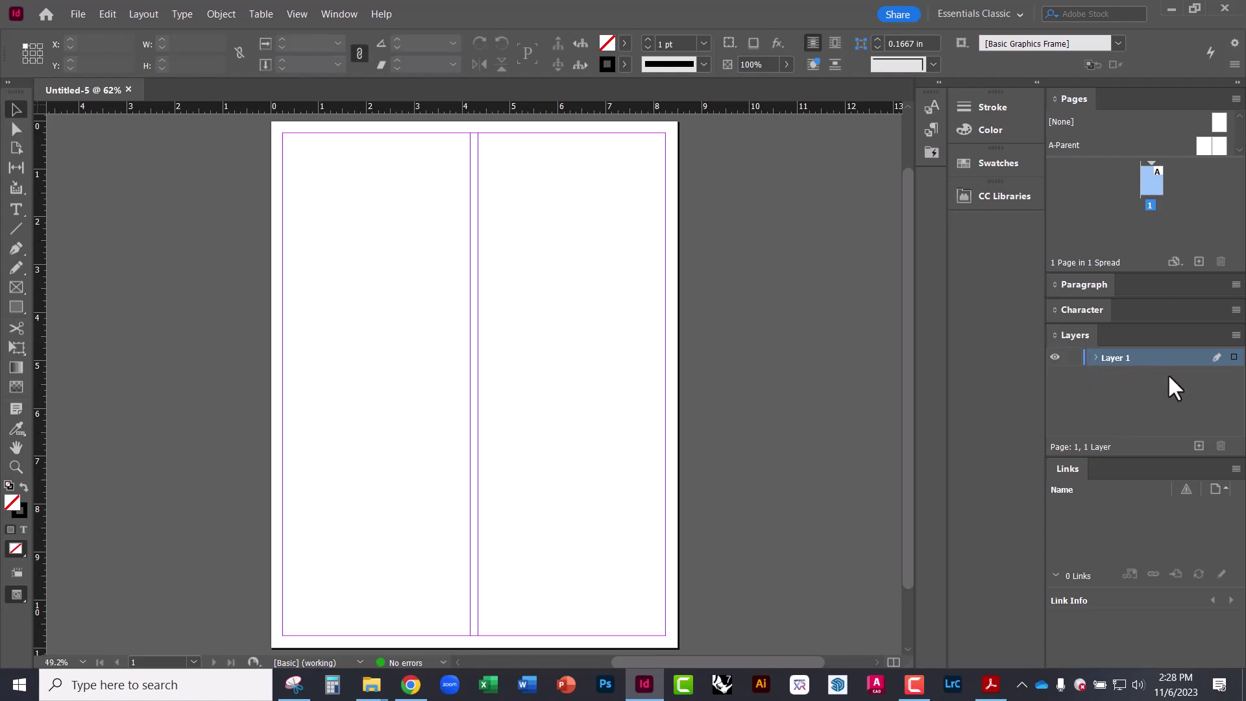
left_click(1053, 285)
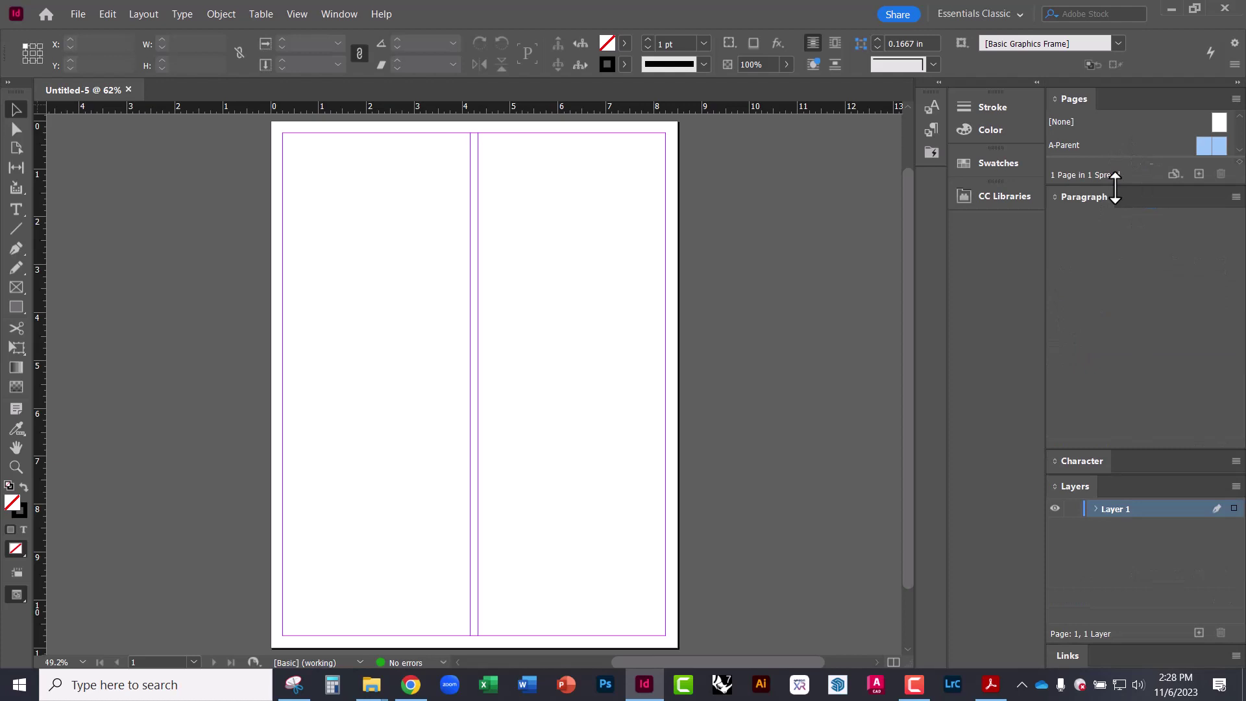
Enlarge the Pages panel and add page 2 to Untitled-5
left_click_drag(1116, 185, 1108, 305)
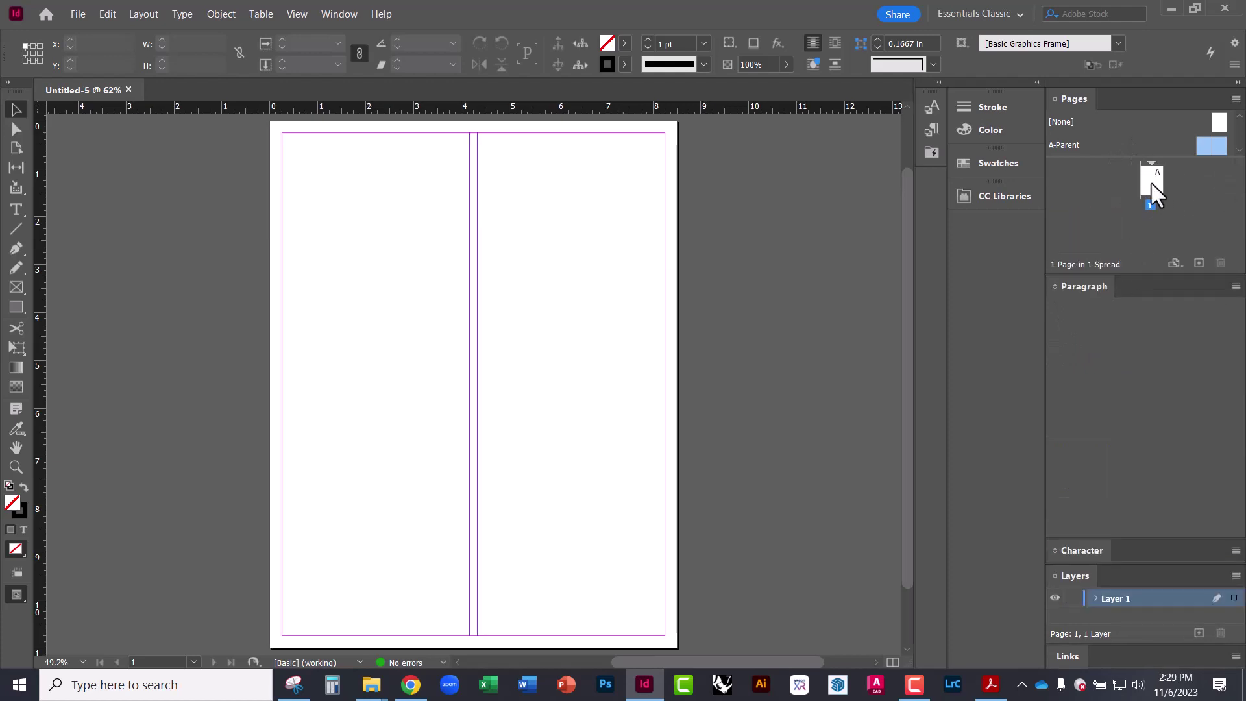
left_click(1101, 226)
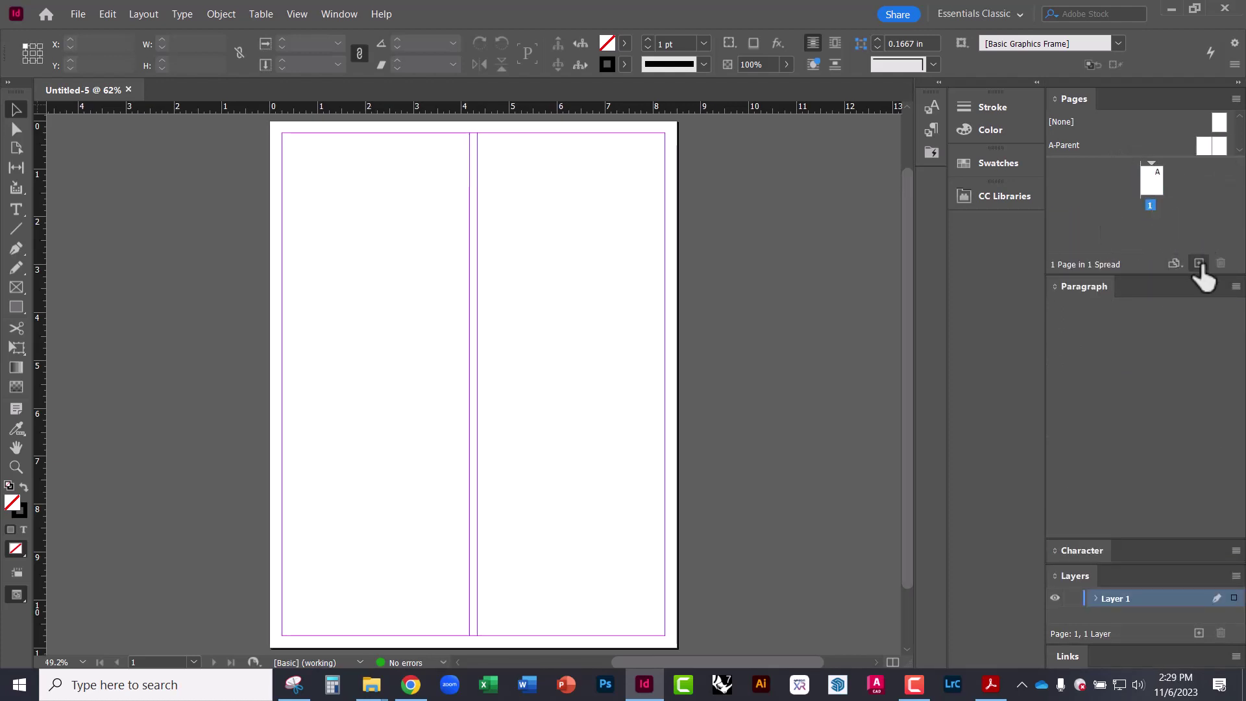
left_click(1199, 263)
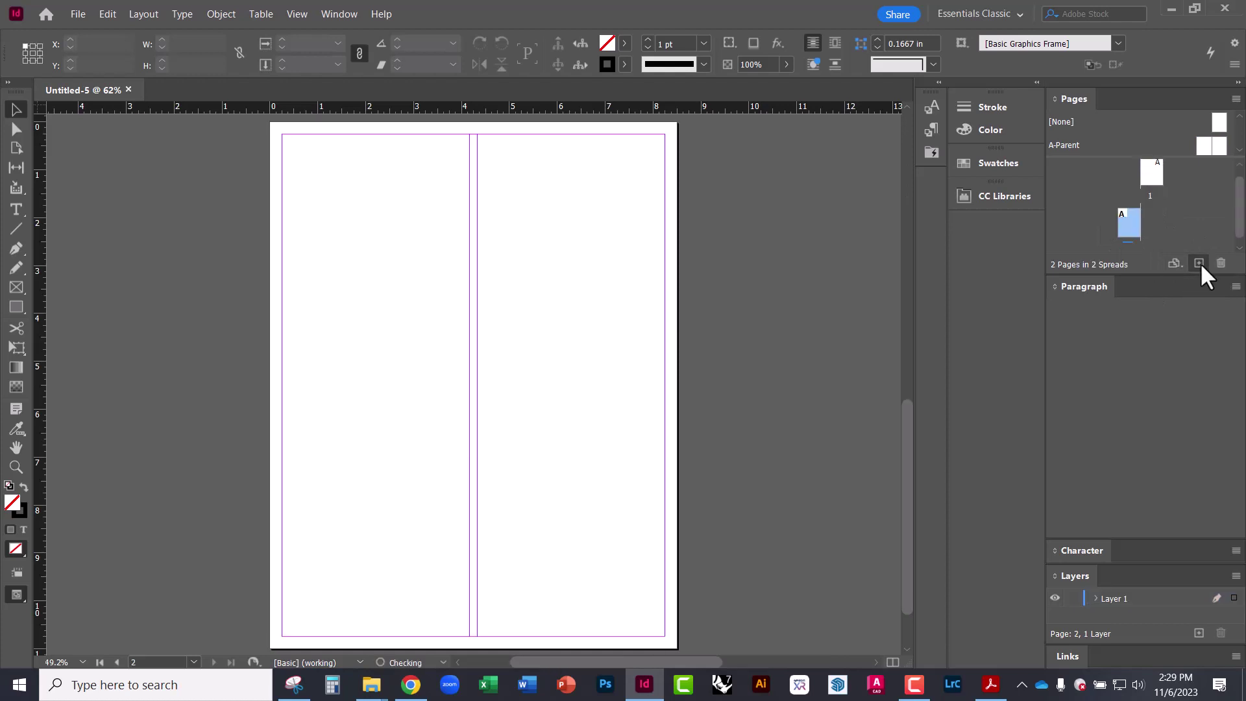
left_click(1181, 223)
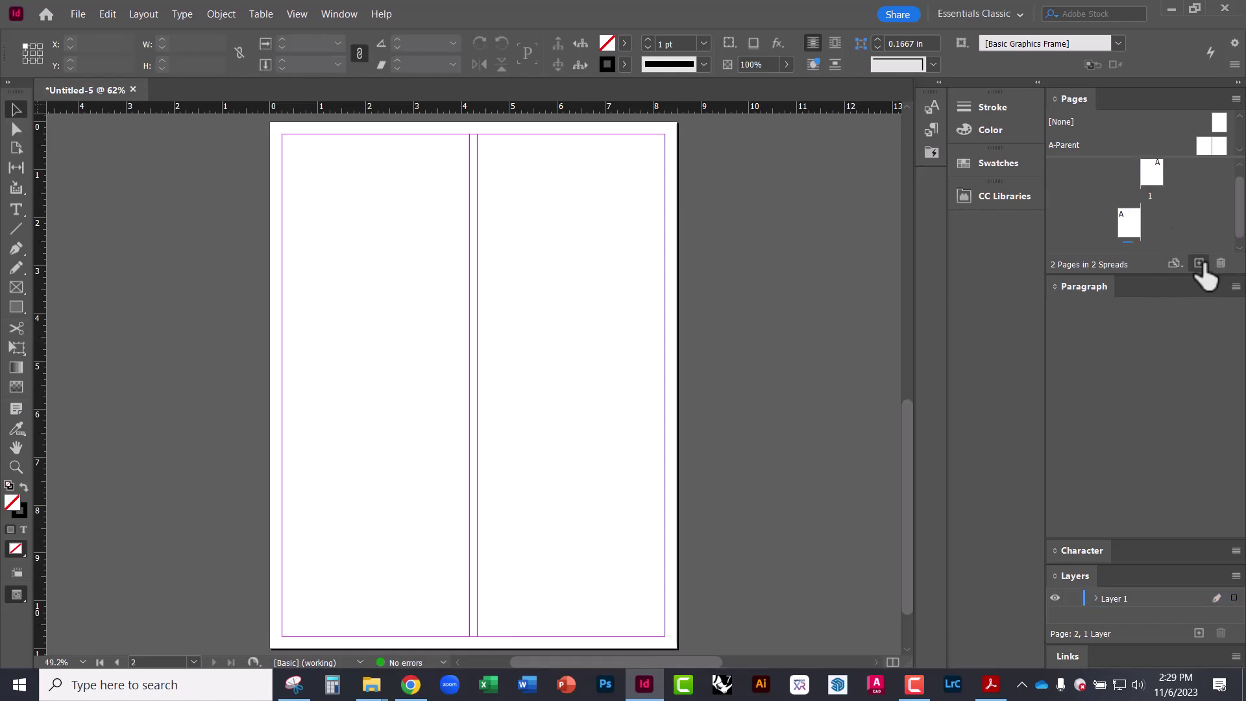
scroll(1161, 178, "up", 1)
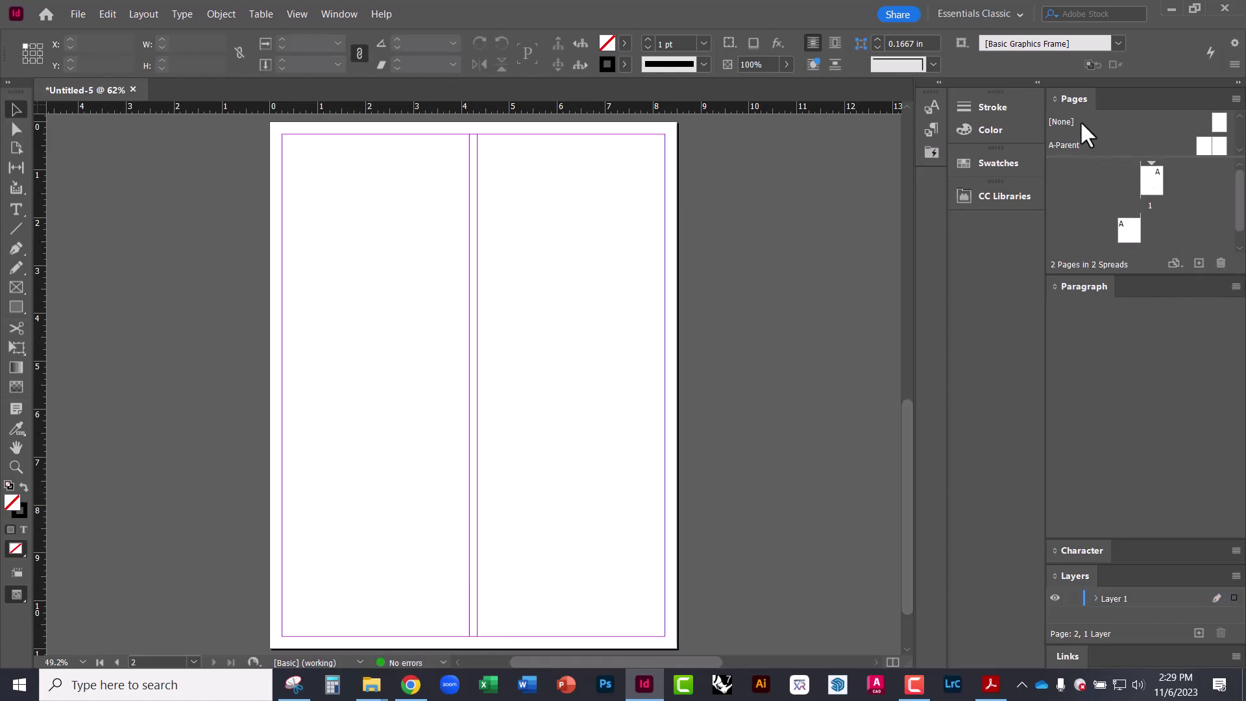
left_click(1132, 232)
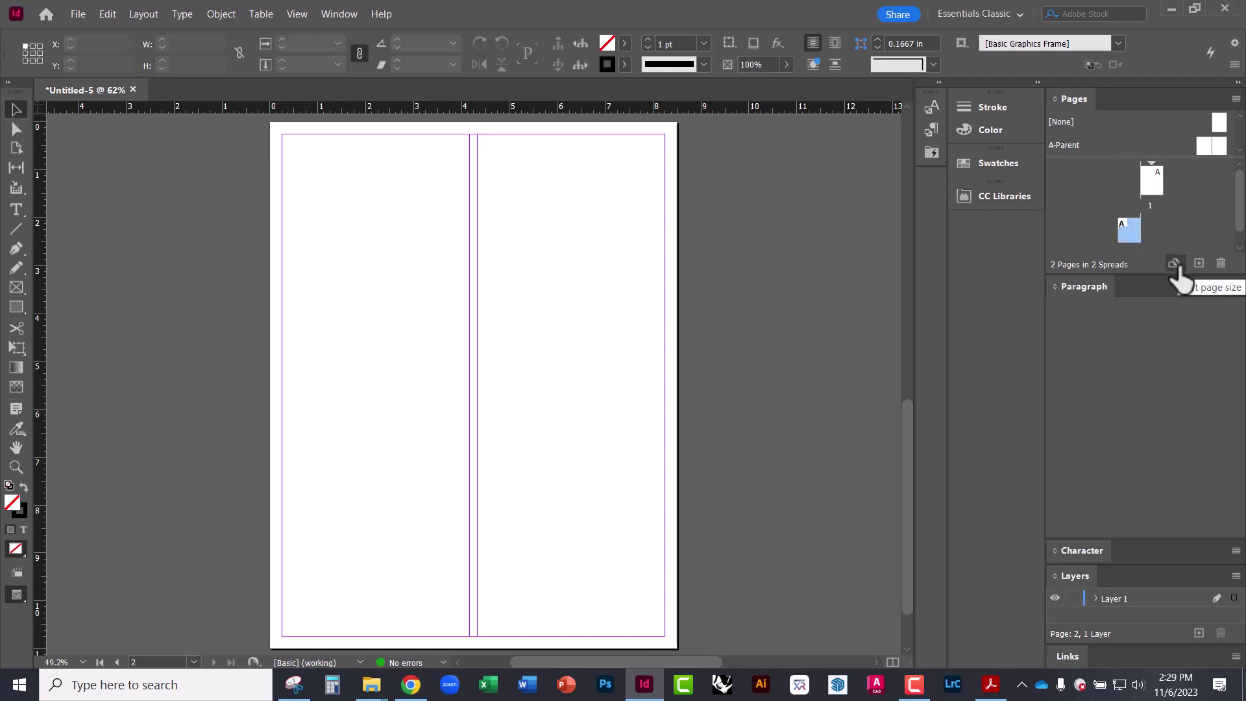
left_click(1148, 228)
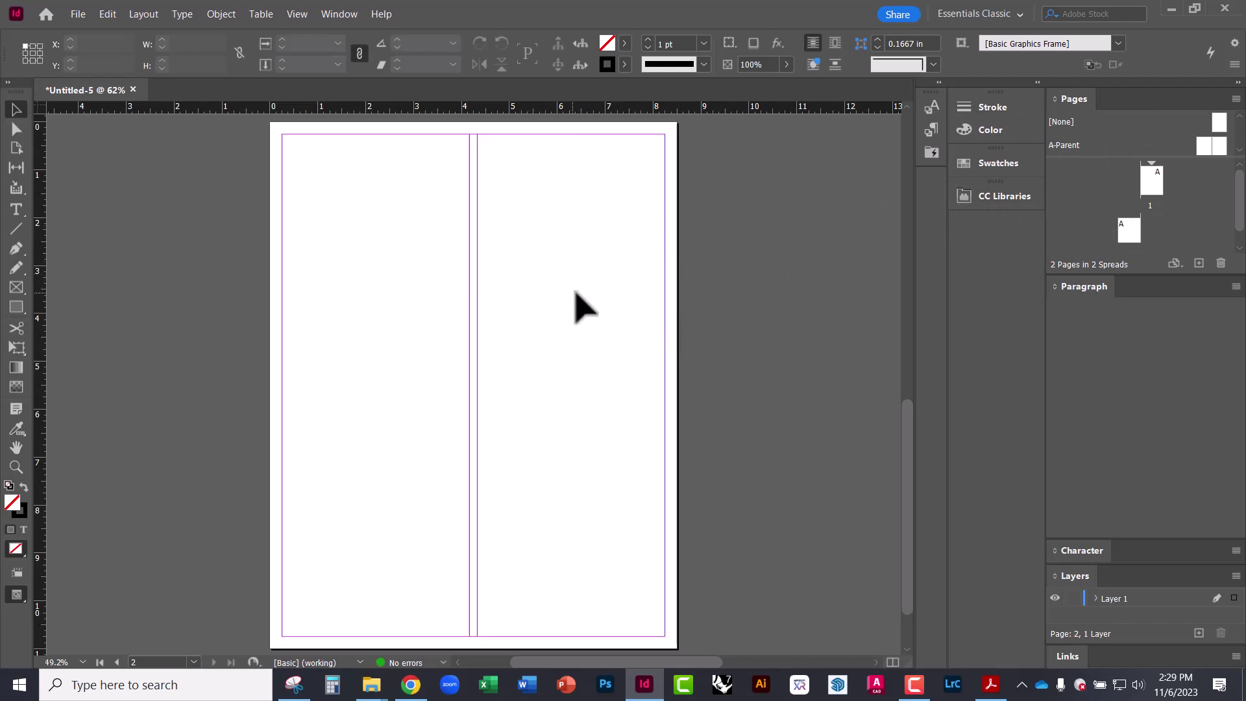
Drag the page 2 thumbnail onto the Pages panel trash to delete it
scroll(532, 273, "up", 1)
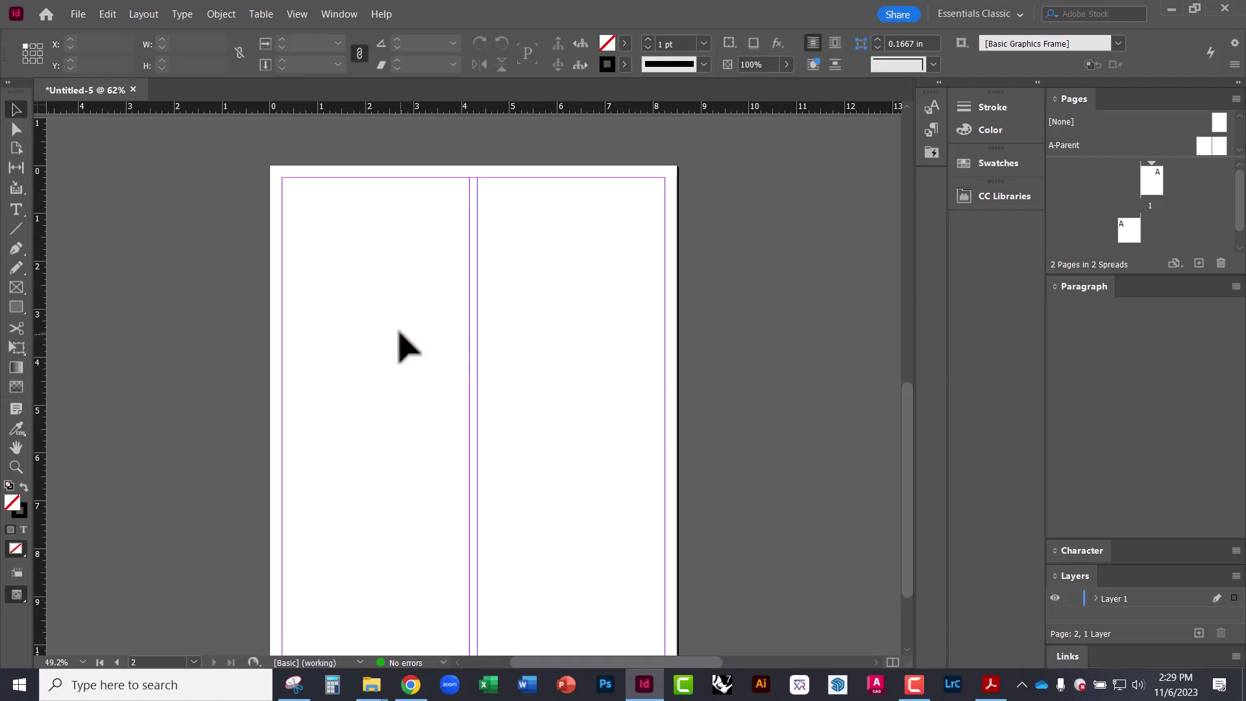
key("space")
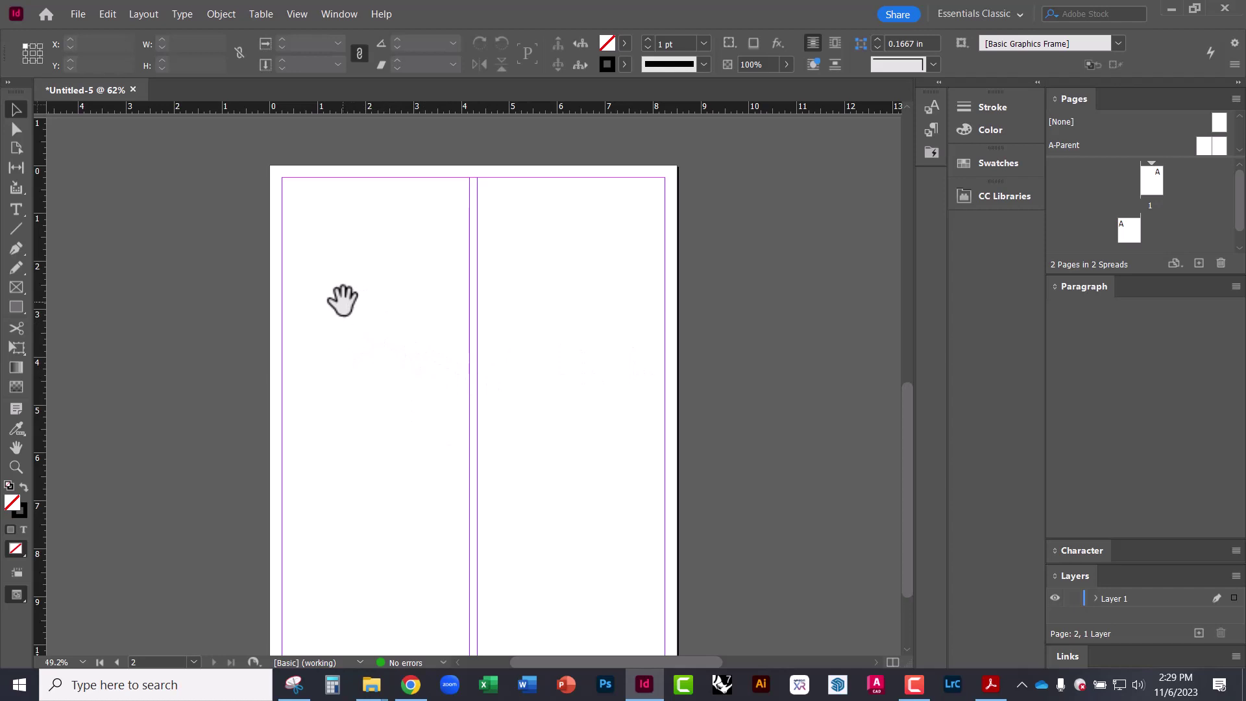
left_click_drag(342, 300, 397, 341)
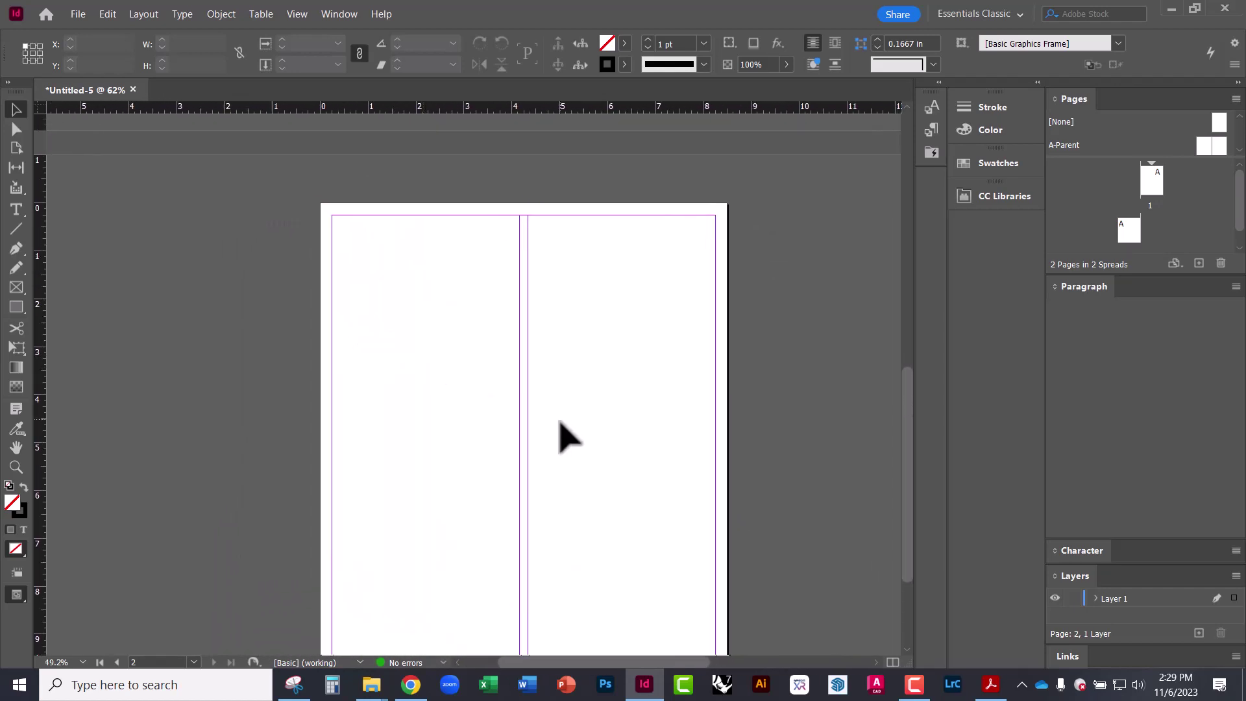
key("space")
left_click_drag(545, 416, 516, 361)
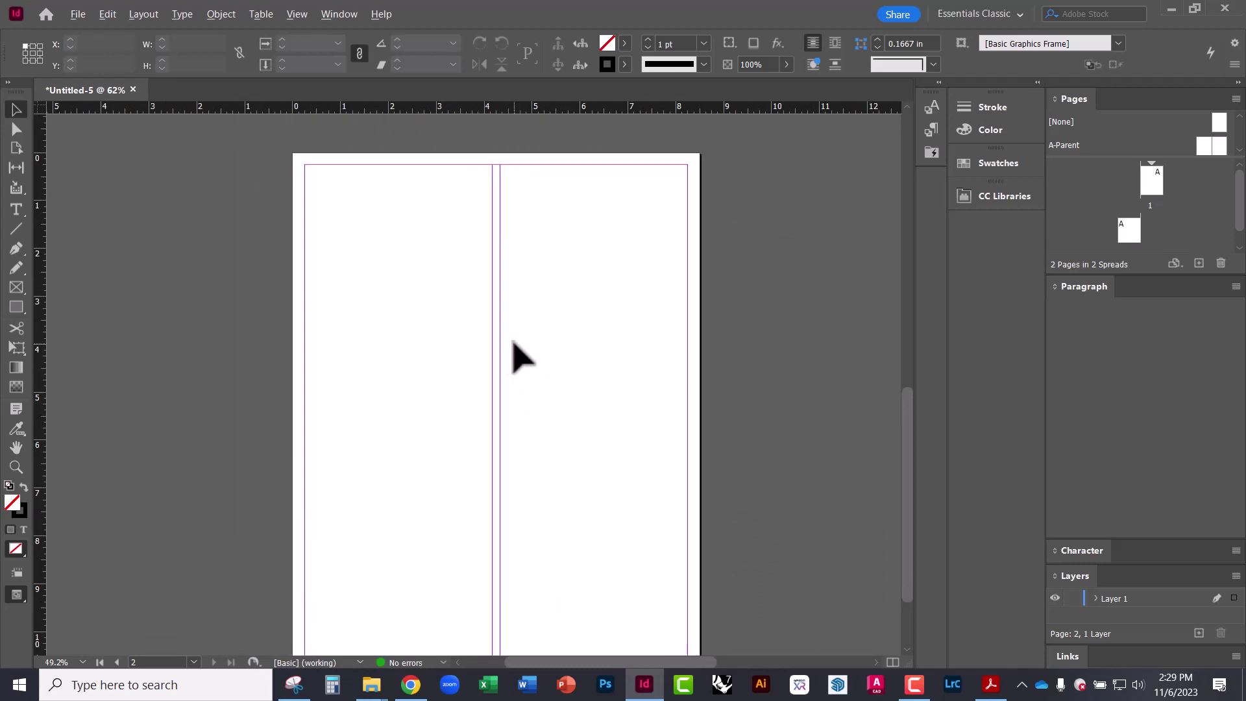
scroll(512, 341, "up", 5)
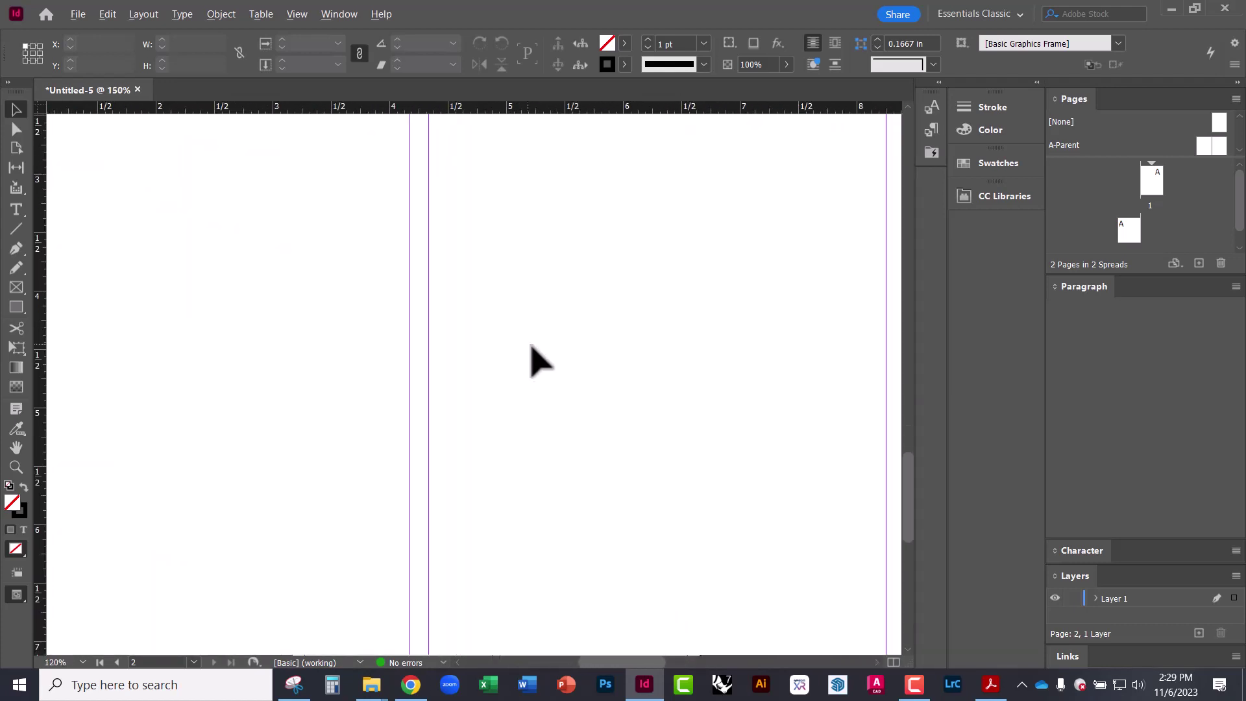
scroll(532, 354, "down", 4)
scroll(504, 279, "up", 3)
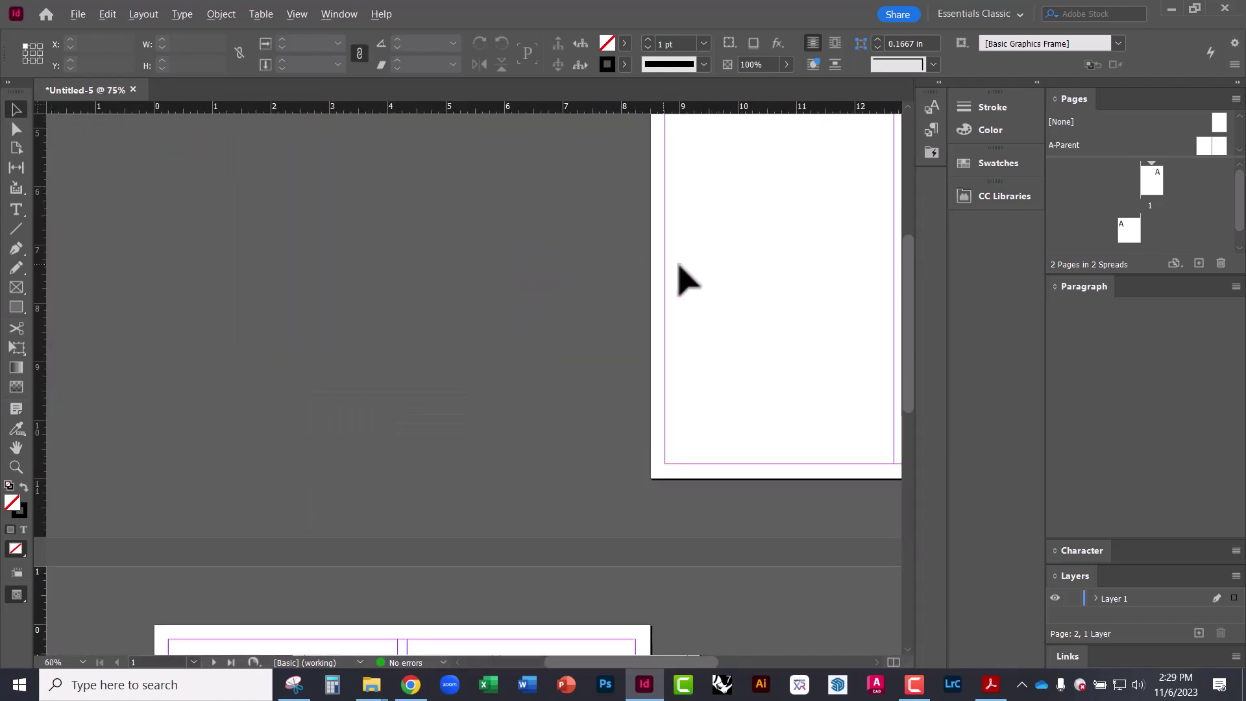
scroll(683, 266, "up", 1)
scroll(484, 363, "up", 1)
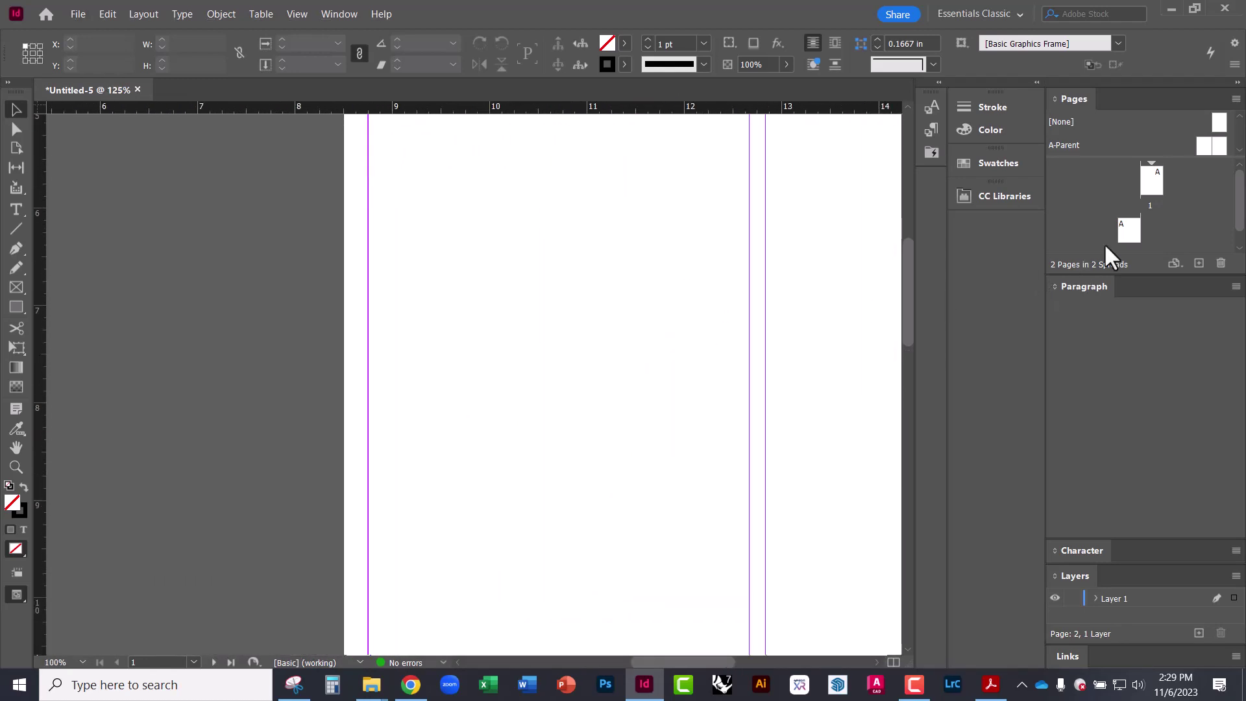
left_click_drag(1139, 233, 1221, 266)
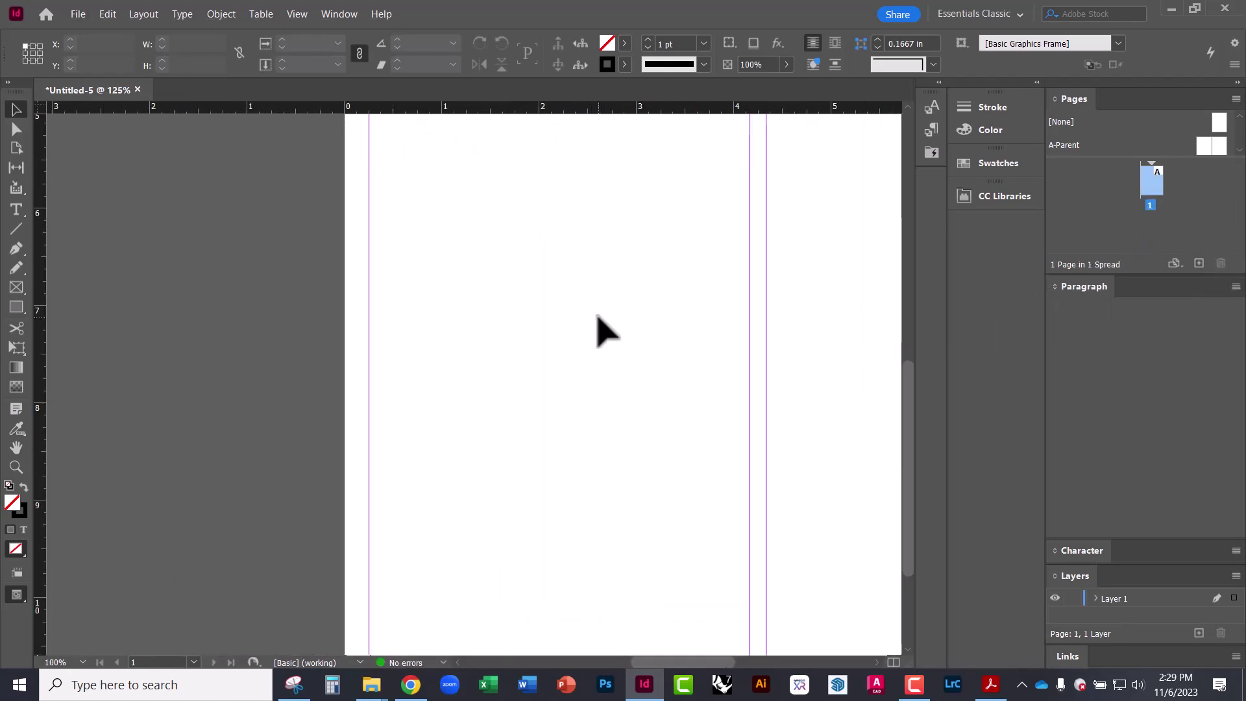
Pan and scroll the canvas to view the remaining single page
left_click_drag(598, 329, 302, 435)
scroll(484, 376, "down", 3)
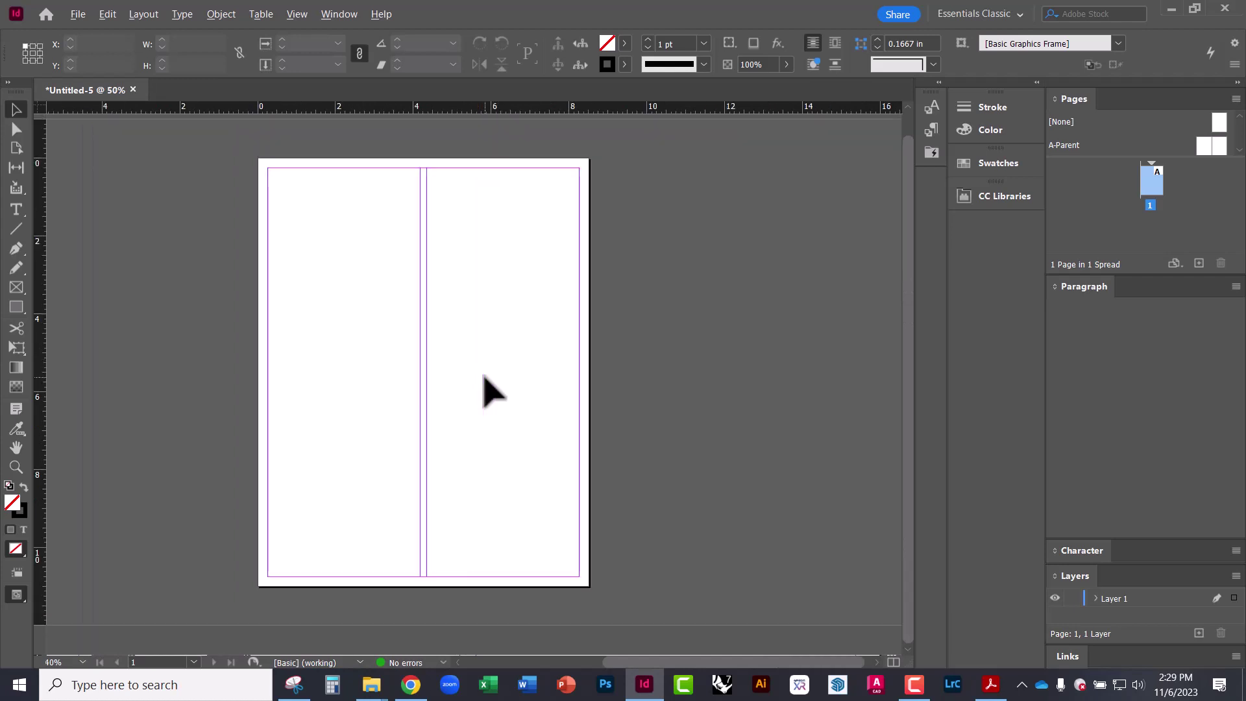
scroll(418, 298, "left", 2)
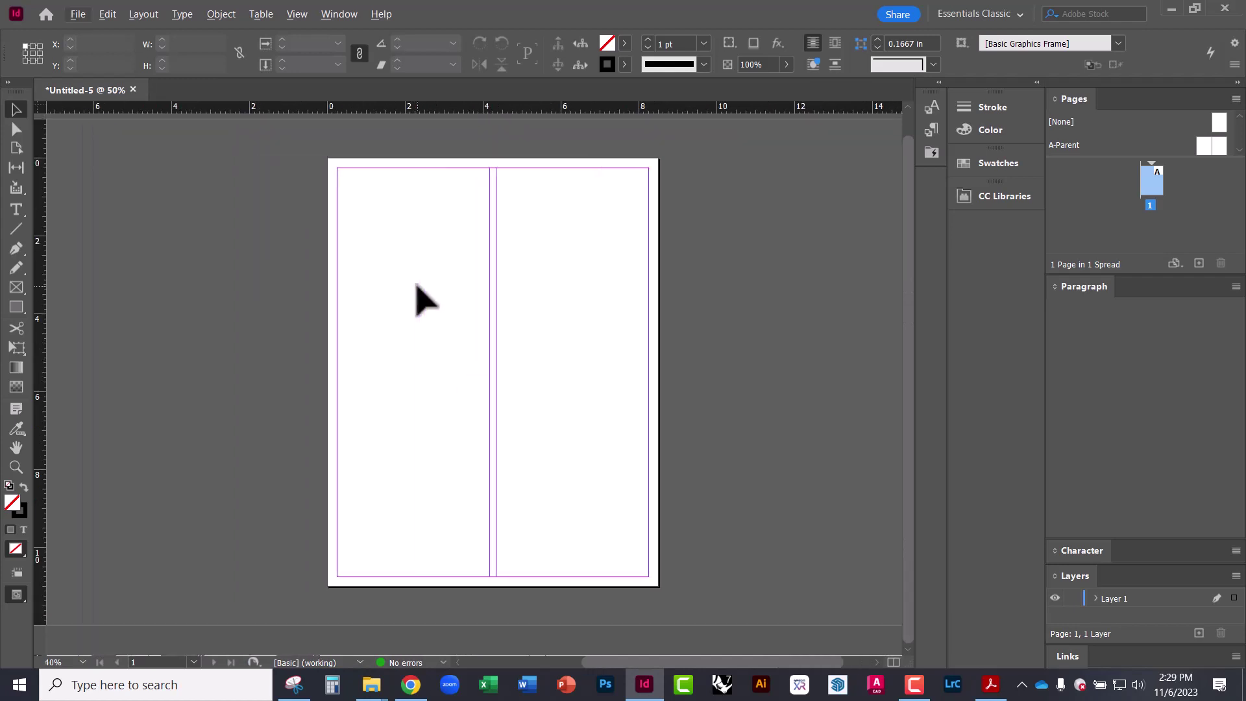
scroll(454, 286, "up", 1)
scroll(455, 288, "down", 1)
scroll(455, 289, "up", 1)
scroll(456, 291, "down", 1)
scroll(458, 292, "up", 1)
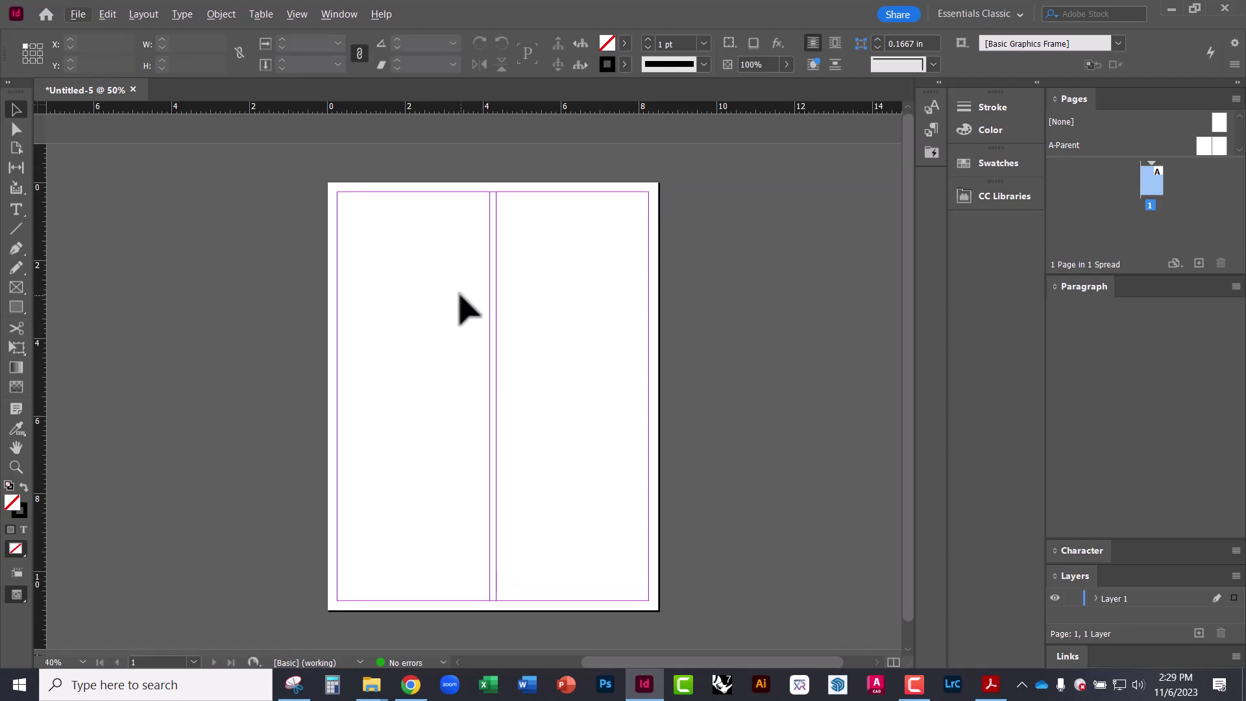
scroll(464, 307, "down", 1)
scroll(464, 310, "up", 1)
scroll(475, 322, "right", 1)
scroll(475, 322, "left", 3)
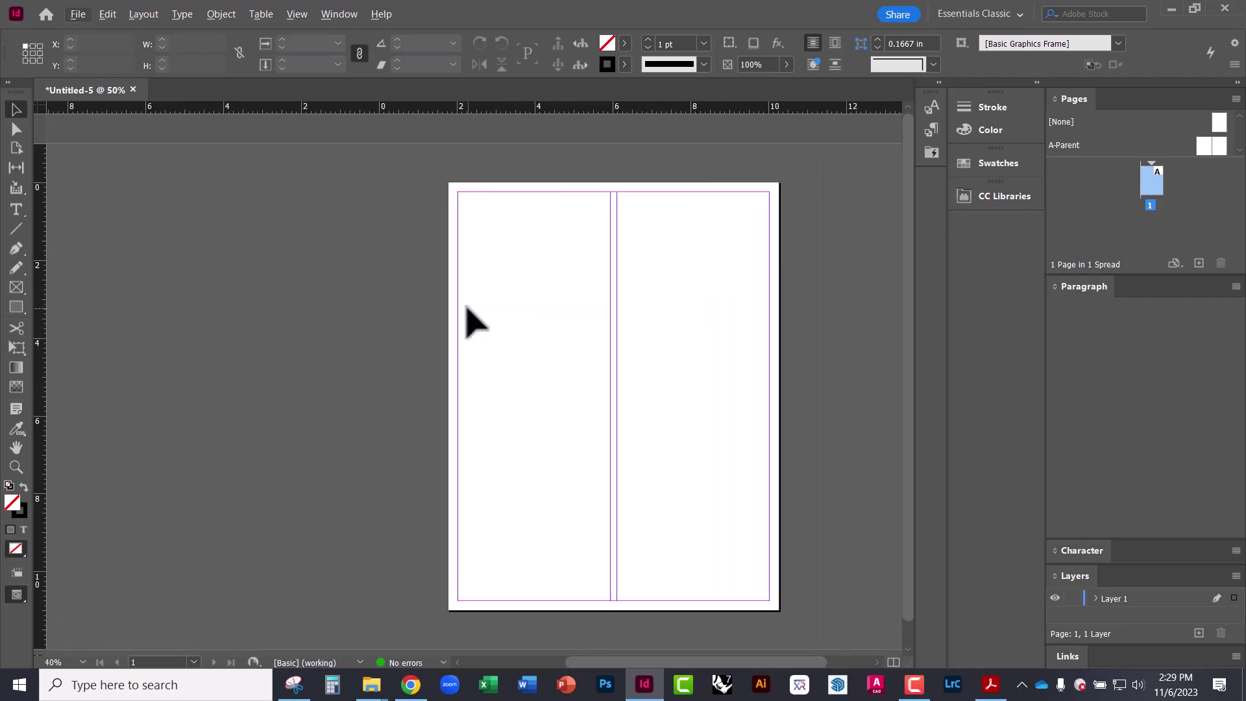
scroll(475, 323, "right", 3)
scroll(466, 310, "left", 3)
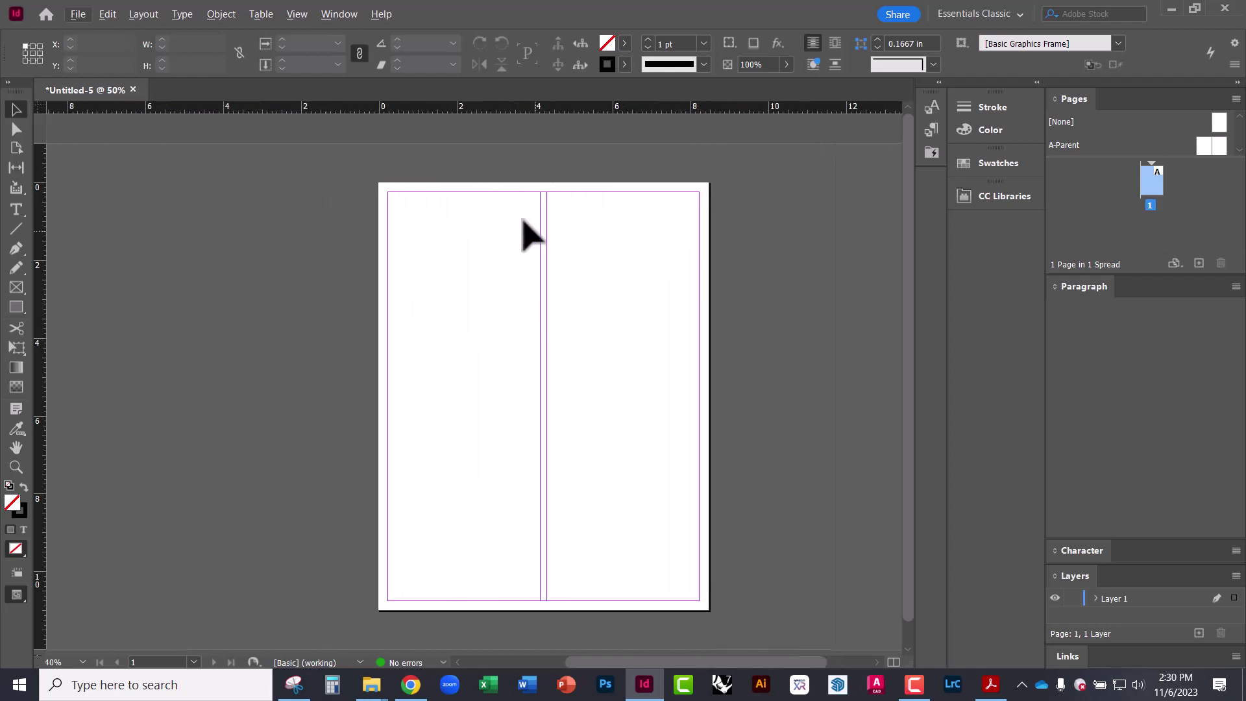
scroll(576, 259, "up", 2)
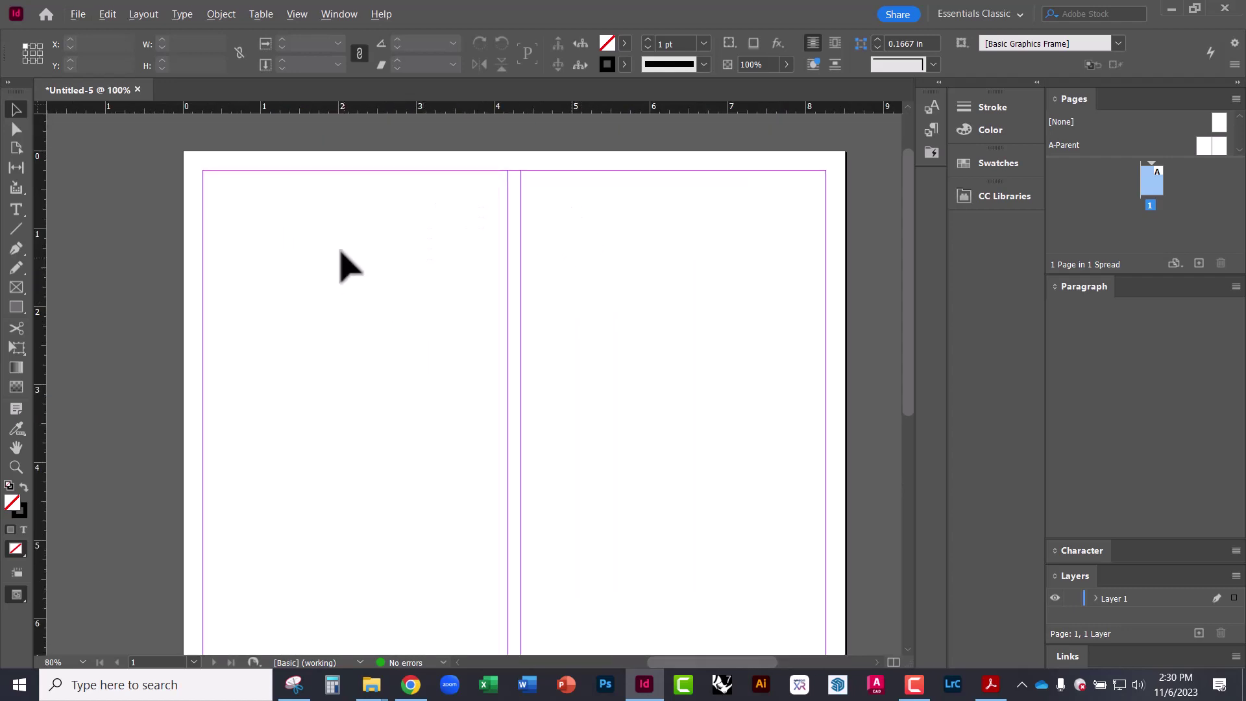
scroll(343, 259, "down", 2)
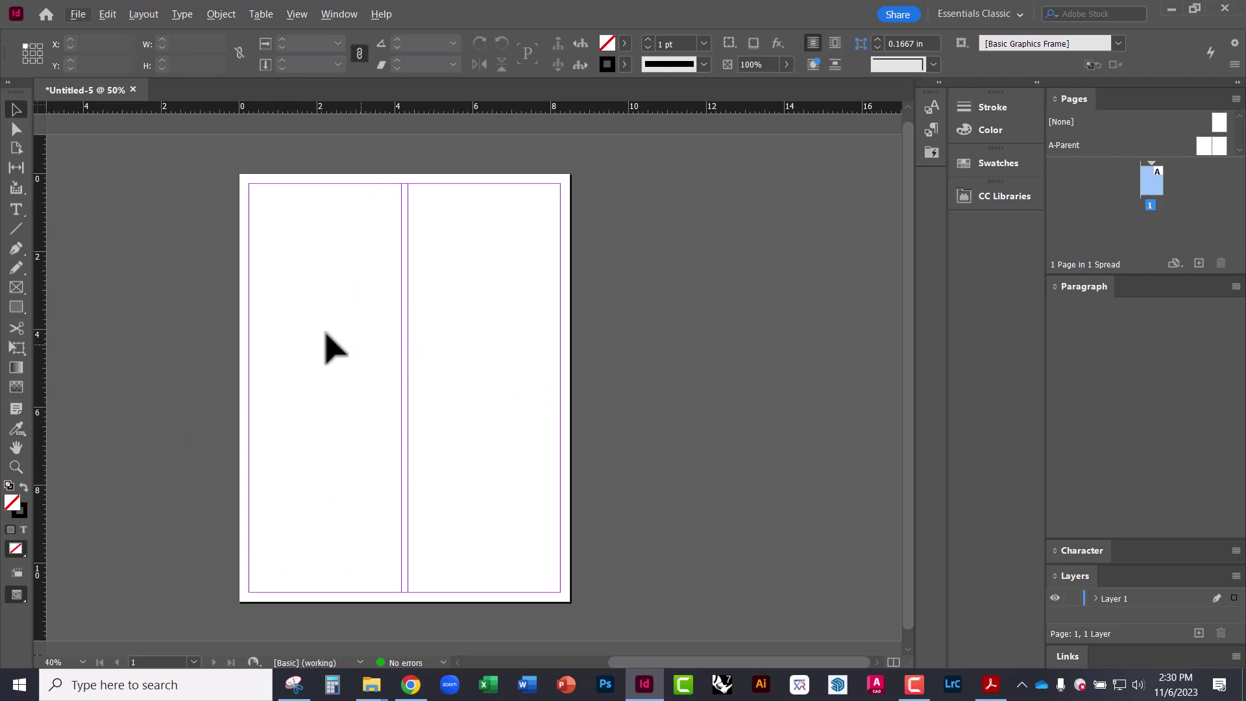
Draw a text frame in the right column and widen it to about 4 in
left_click(16, 213)
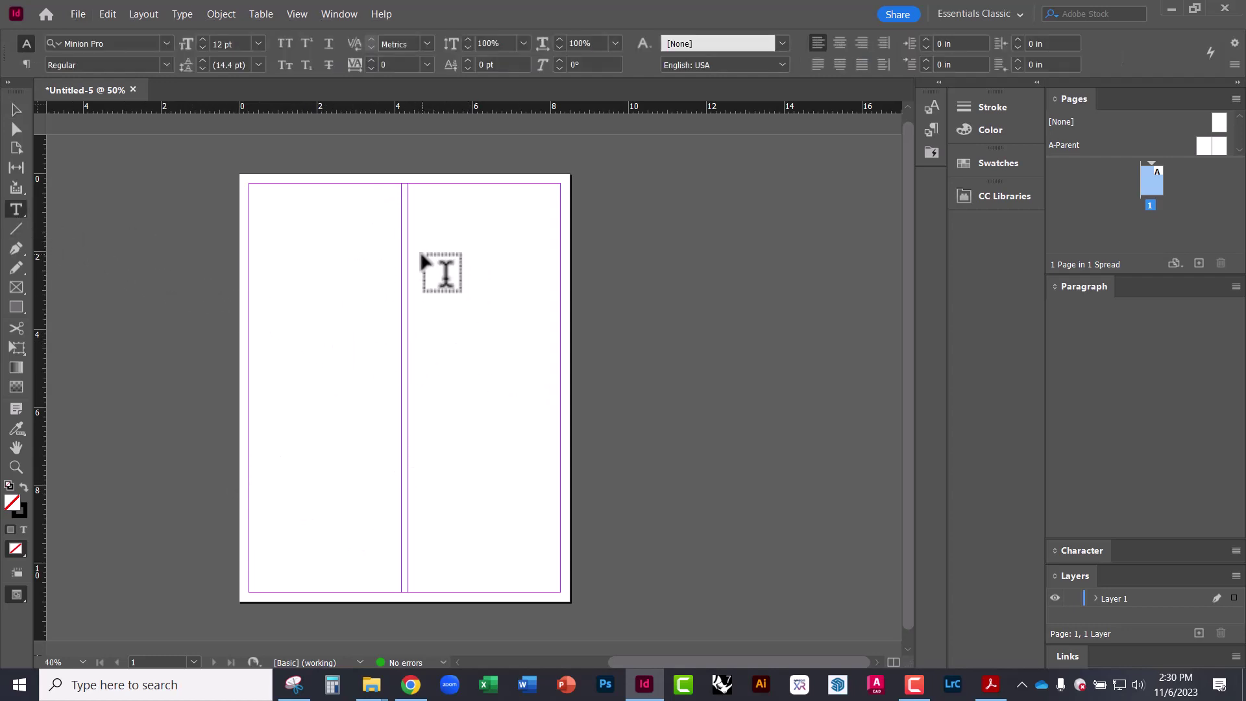
left_click_drag(411, 229, 562, 426)
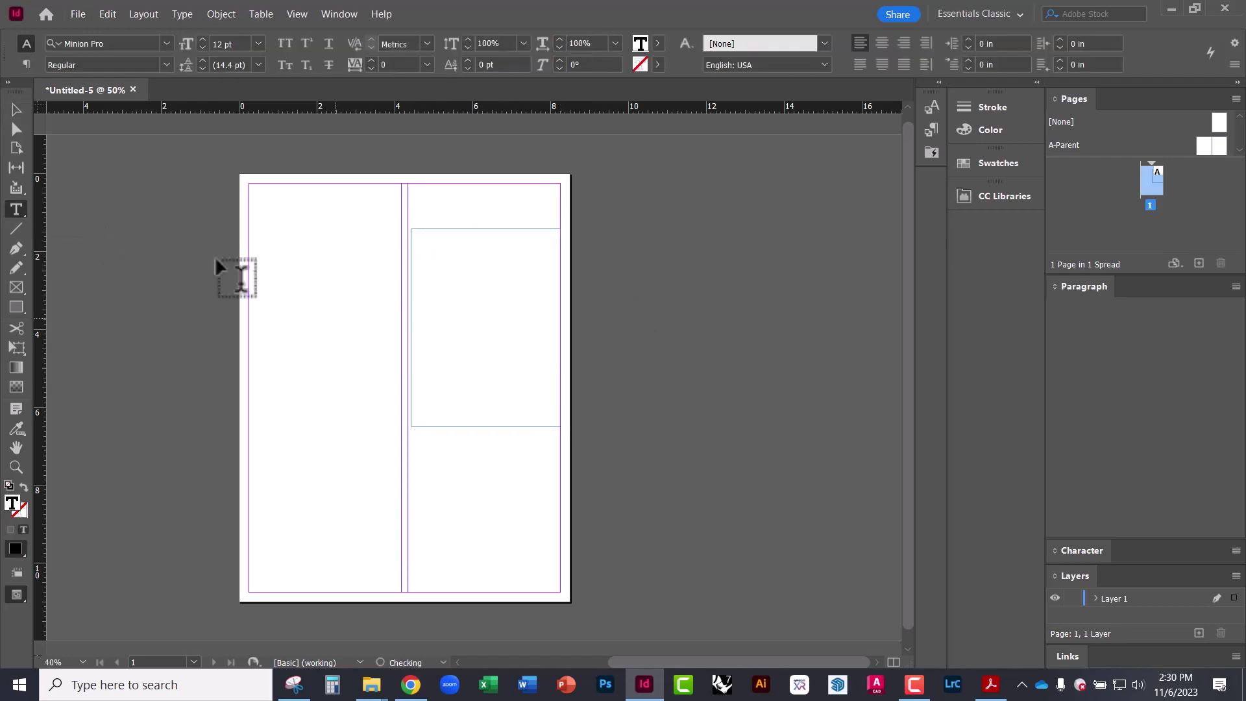
left_click(17, 111)
scroll(429, 326, "up", 1)
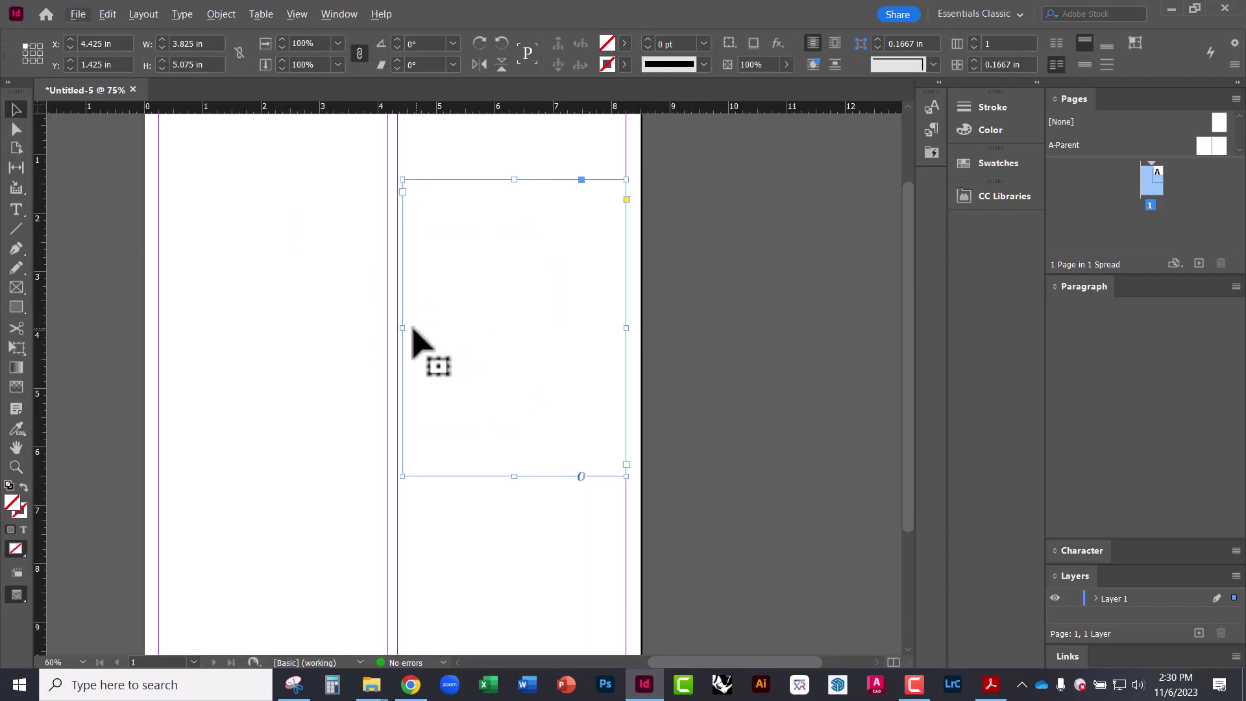
left_click_drag(402, 327, 397, 326)
left_click(353, 353)
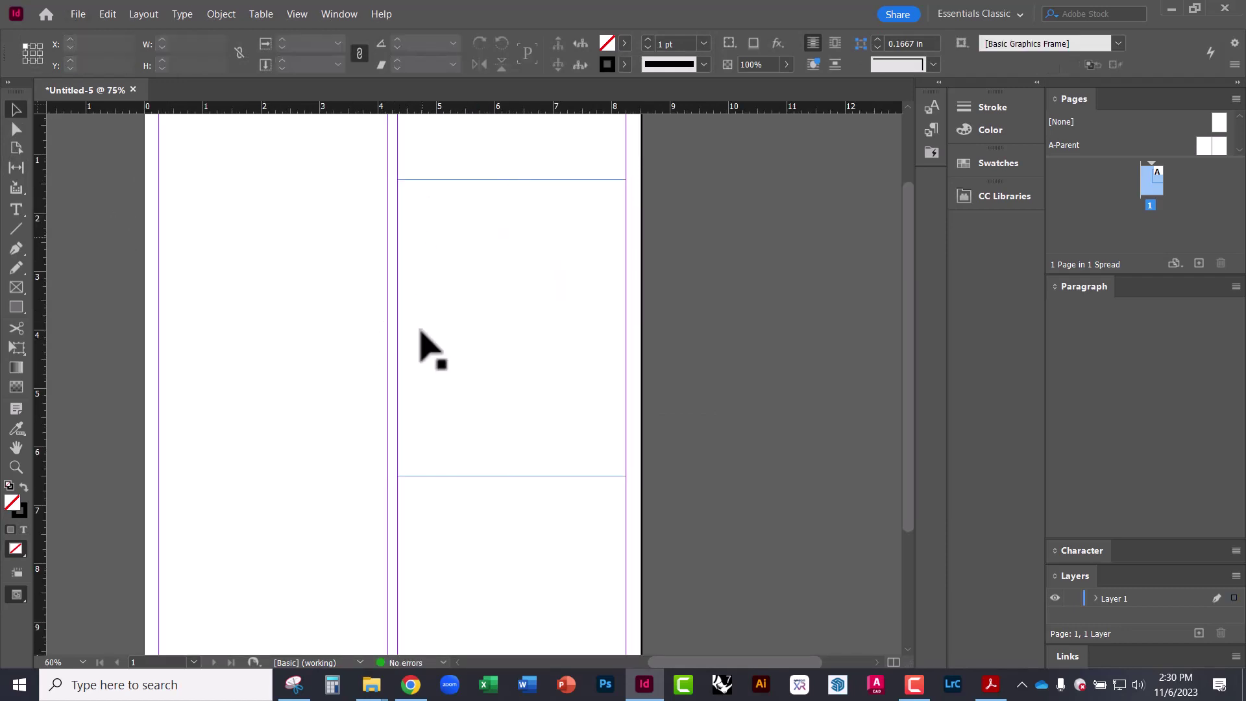
Move the frame lower in the right column, checking it against the PDF template
scroll(503, 325, "down", 1)
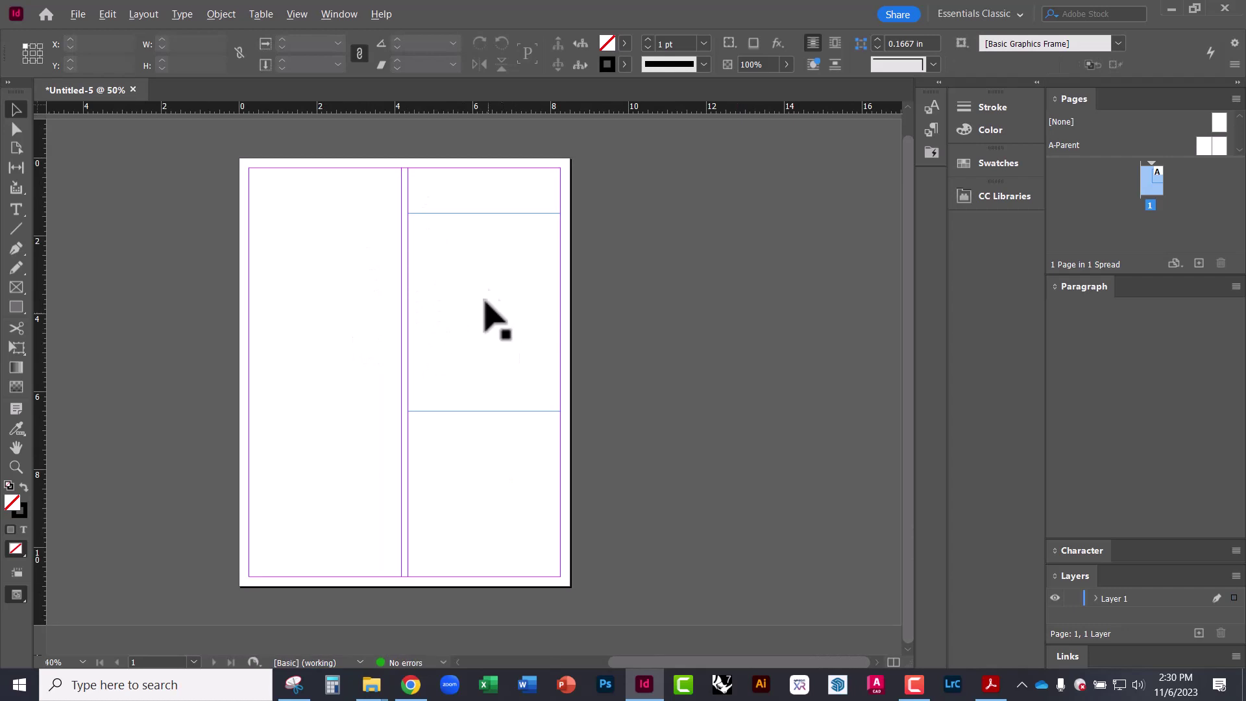
left_click(462, 228)
left_click_drag(470, 228, 471, 258)
left_click(490, 267)
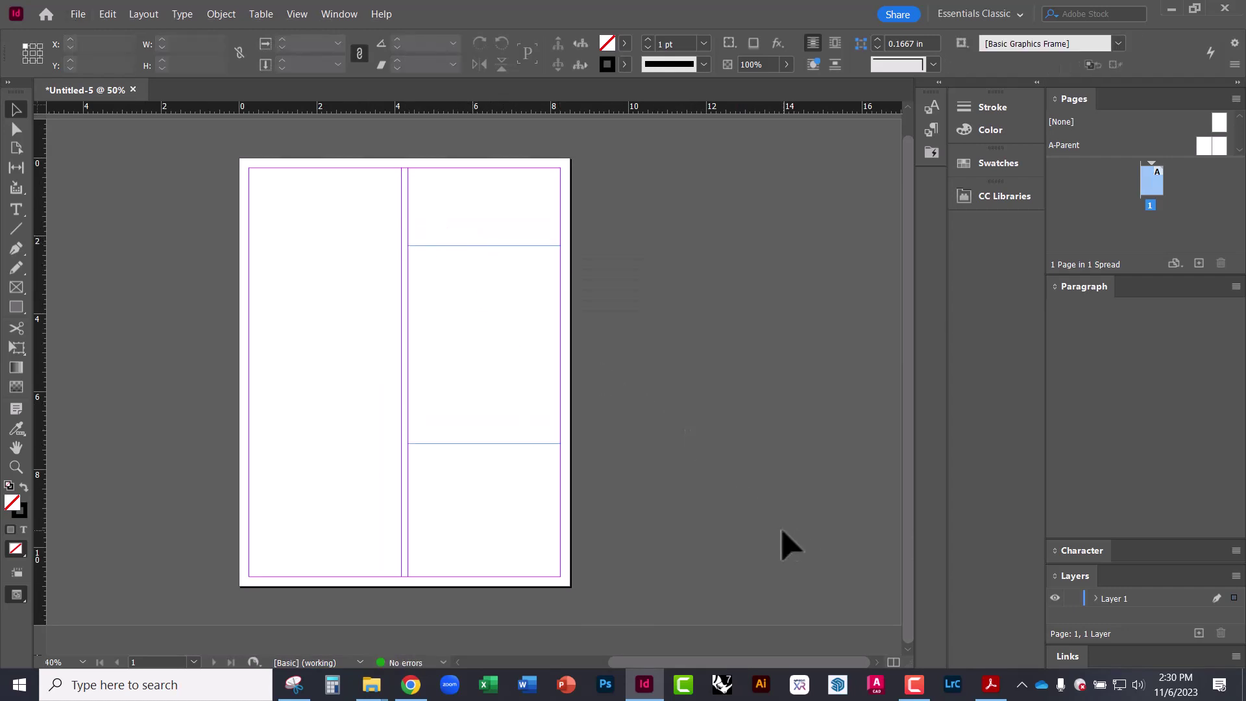
left_click(990, 684)
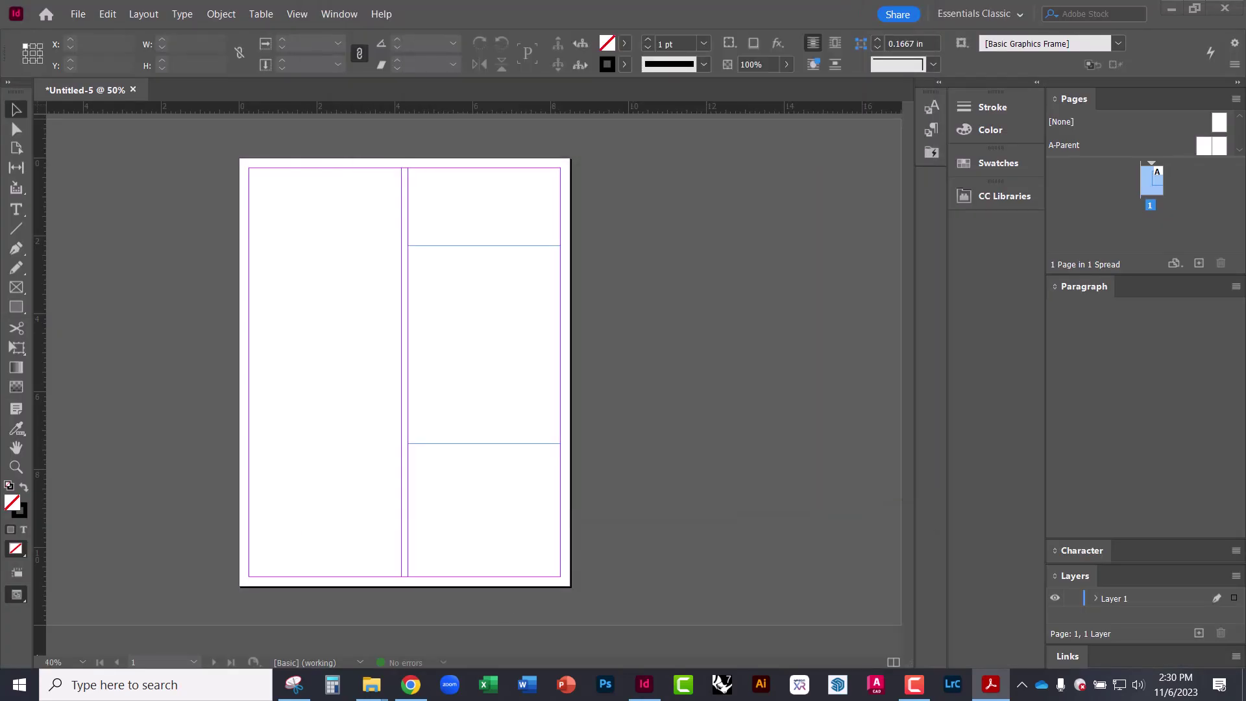
left_click(450, 286)
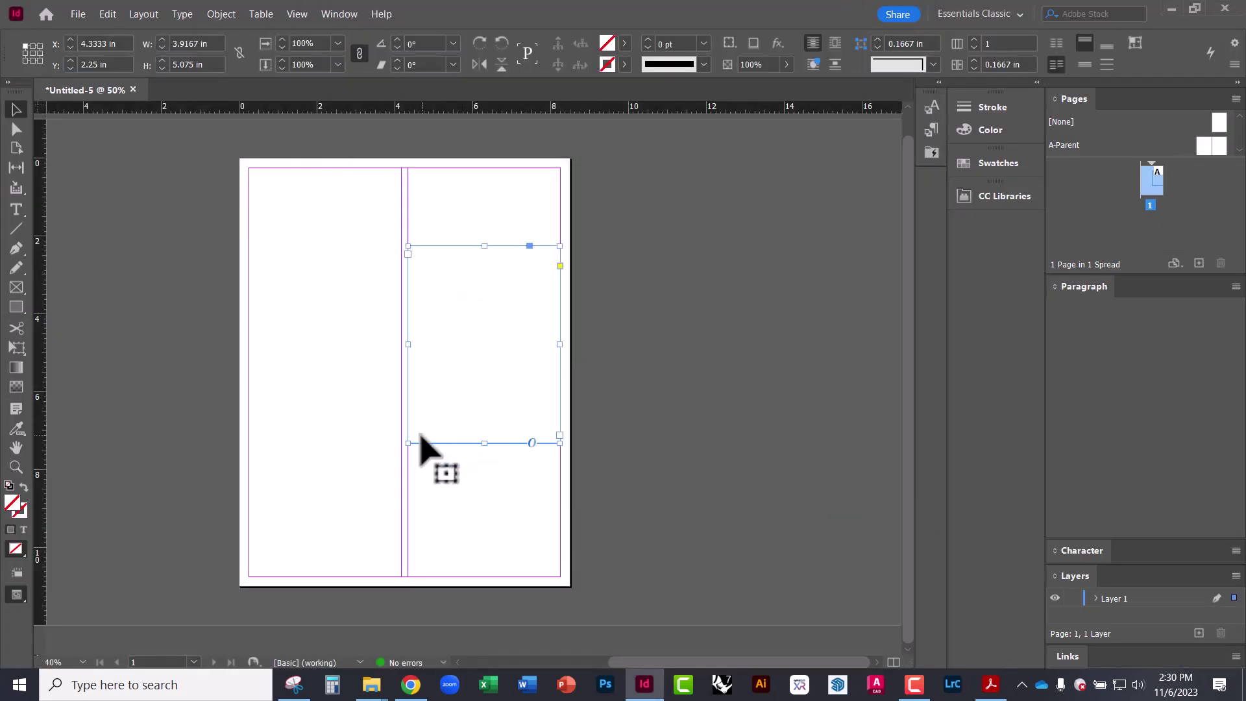
left_click(363, 519)
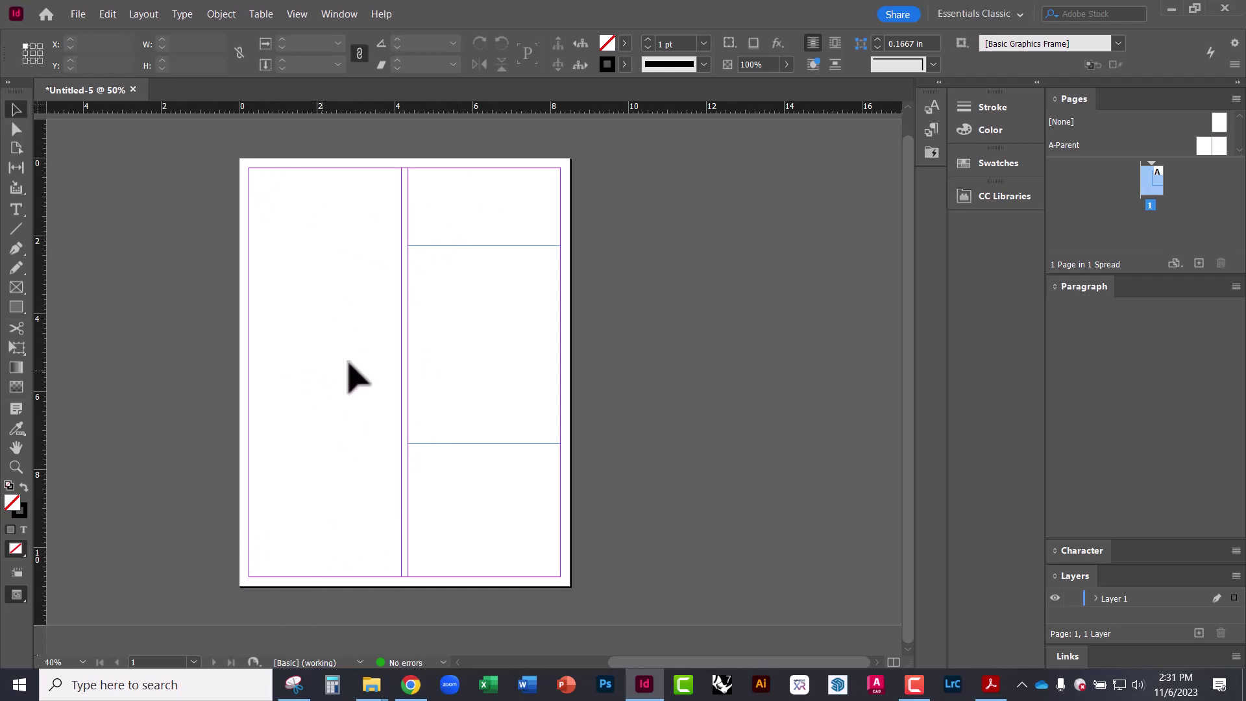
Select the empty right-column frame and browse its context menu without choosing anything
left_click(458, 318)
left_click(600, 348)
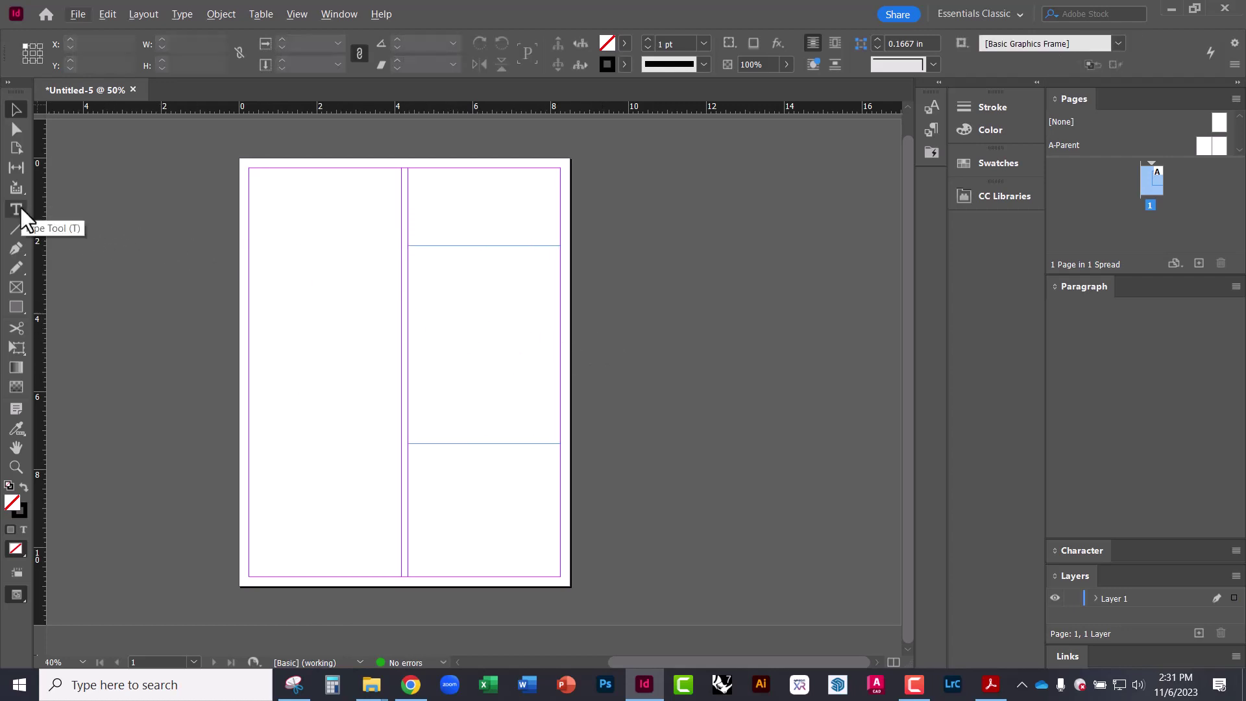
scroll(420, 320, "up", 1)
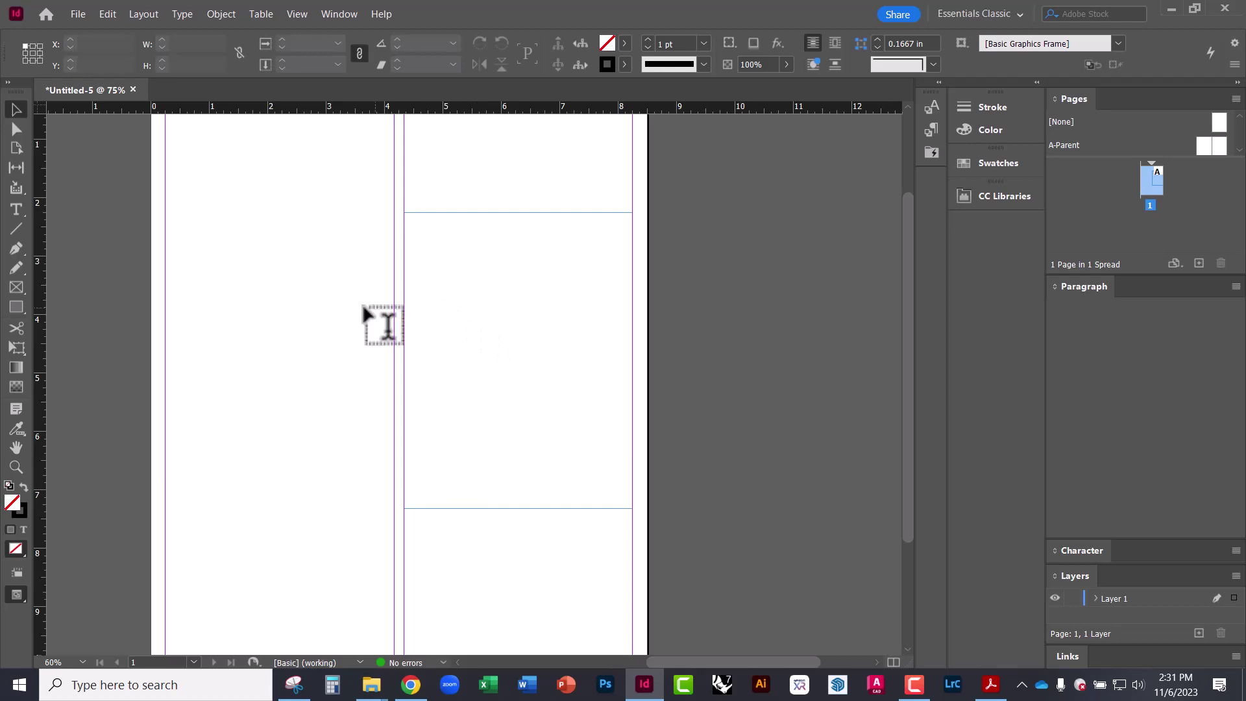
key("t")
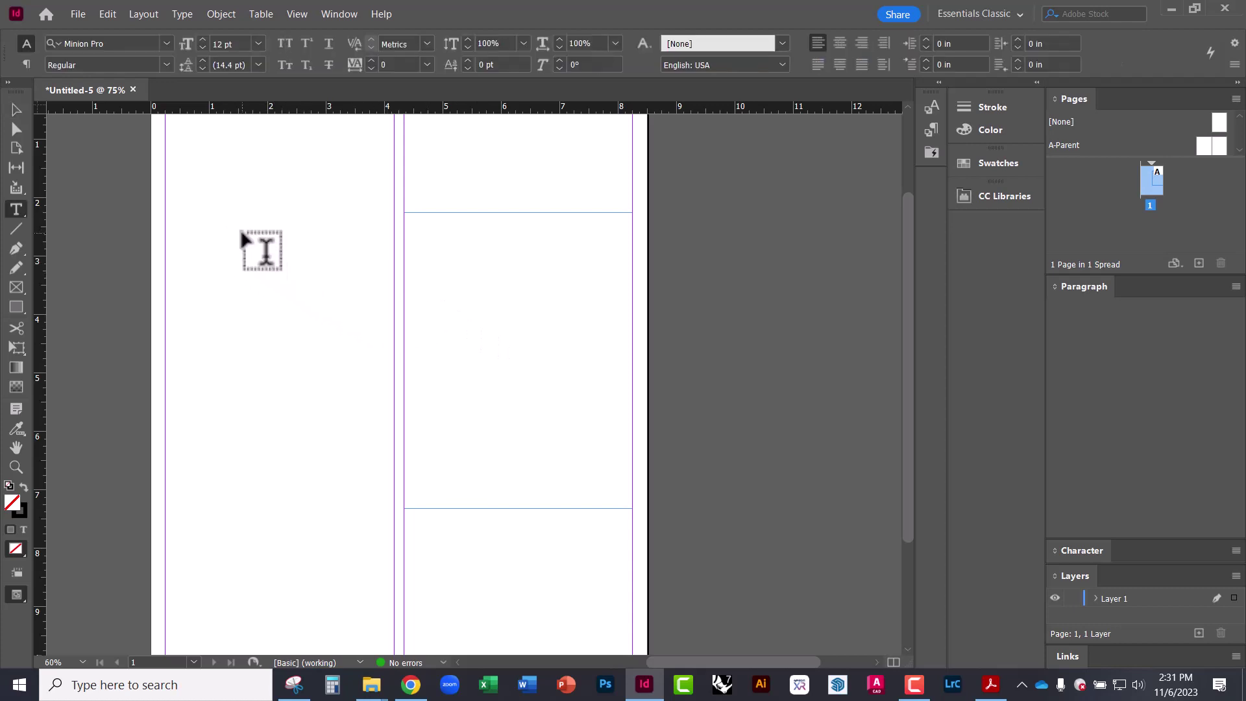
left_click(18, 110)
left_click(477, 288)
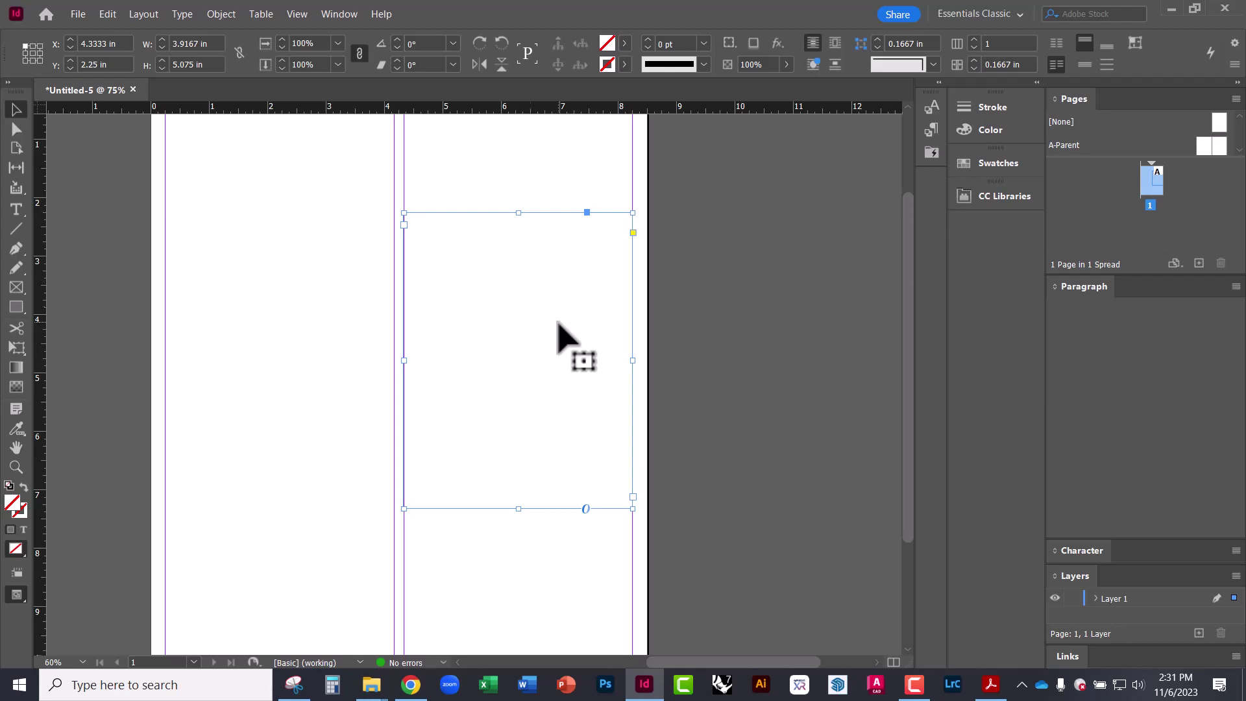
right_click(498, 281)
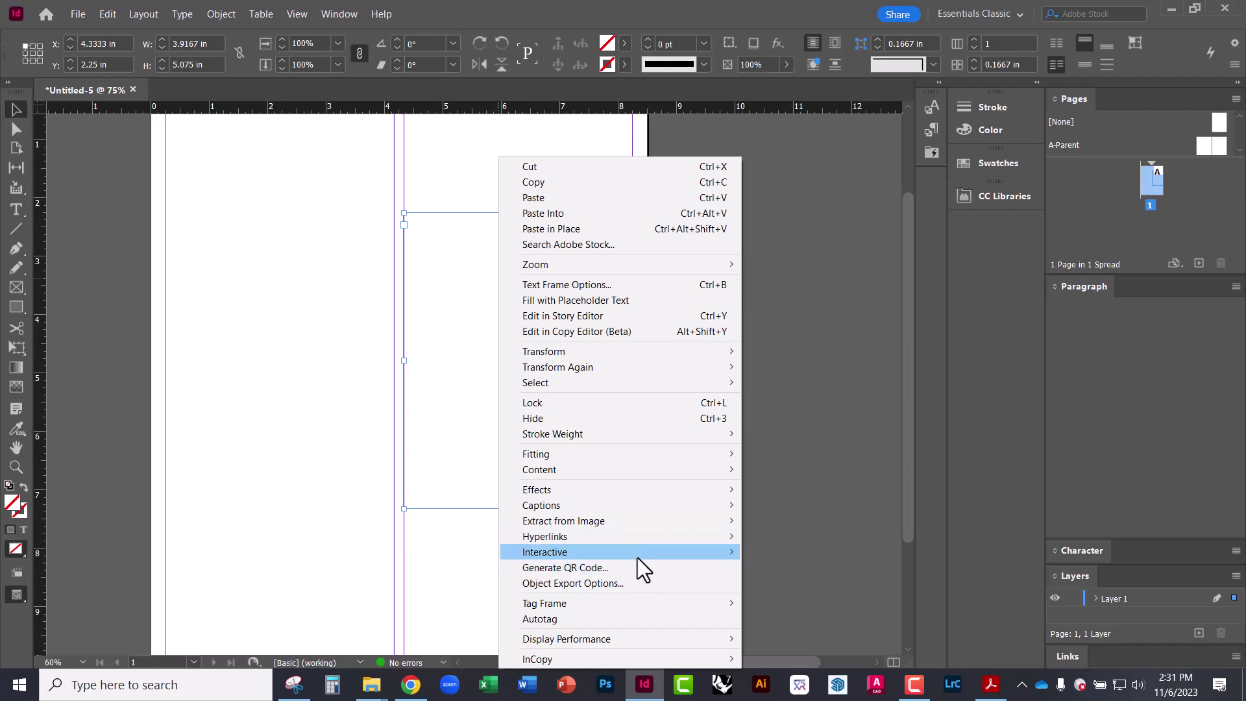
mouse_move(633, 502)
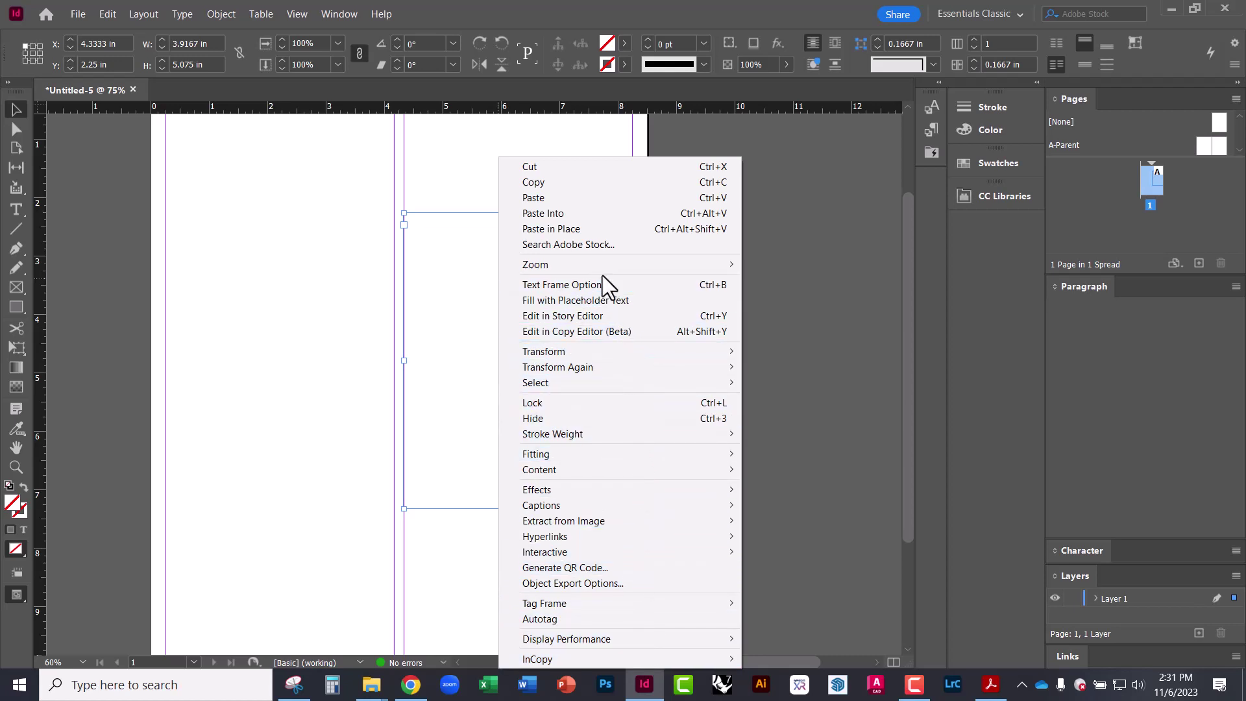
left_click(443, 232)
Fill the right-column frame with placeholder text from the Type context menu
double_click(443, 233)
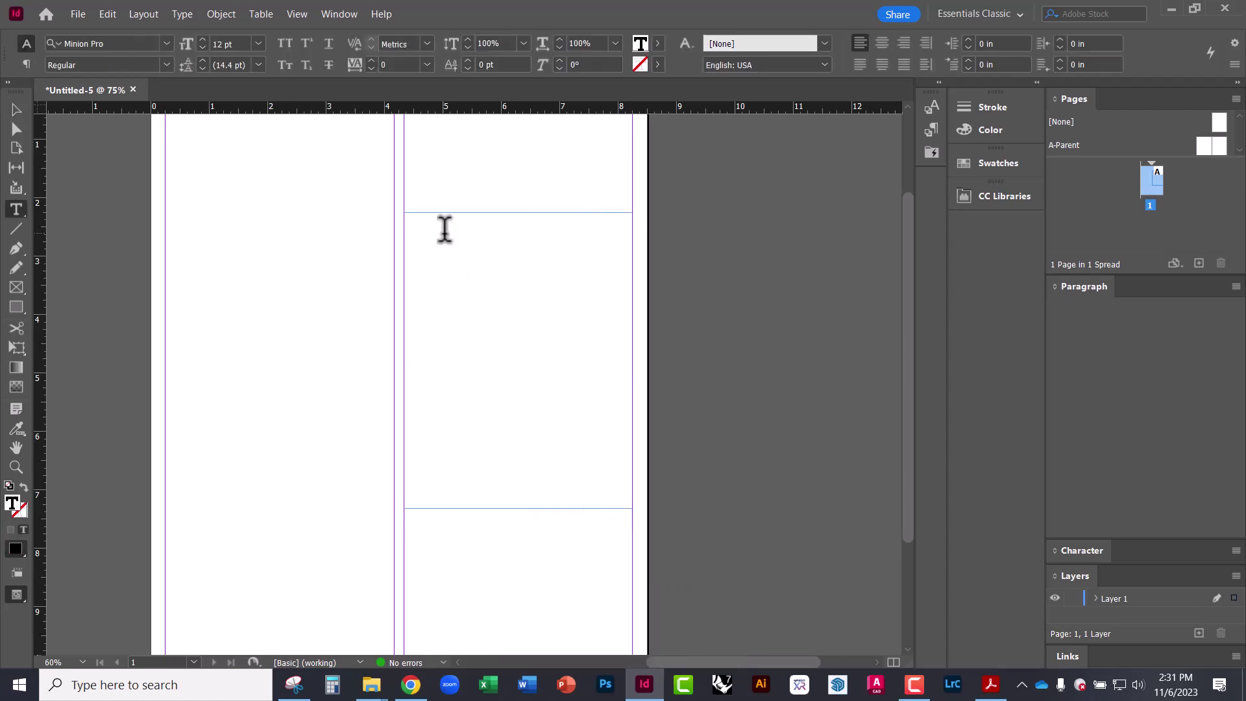
right_click(444, 233)
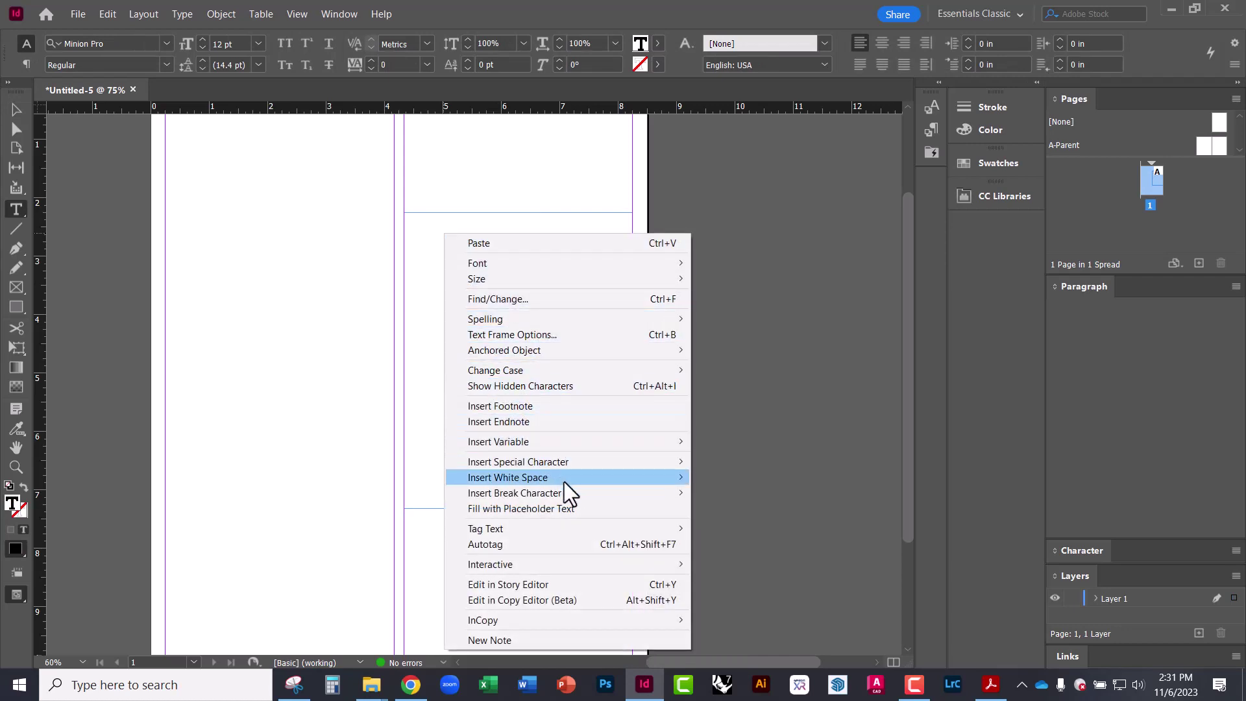
mouse_move(591, 523)
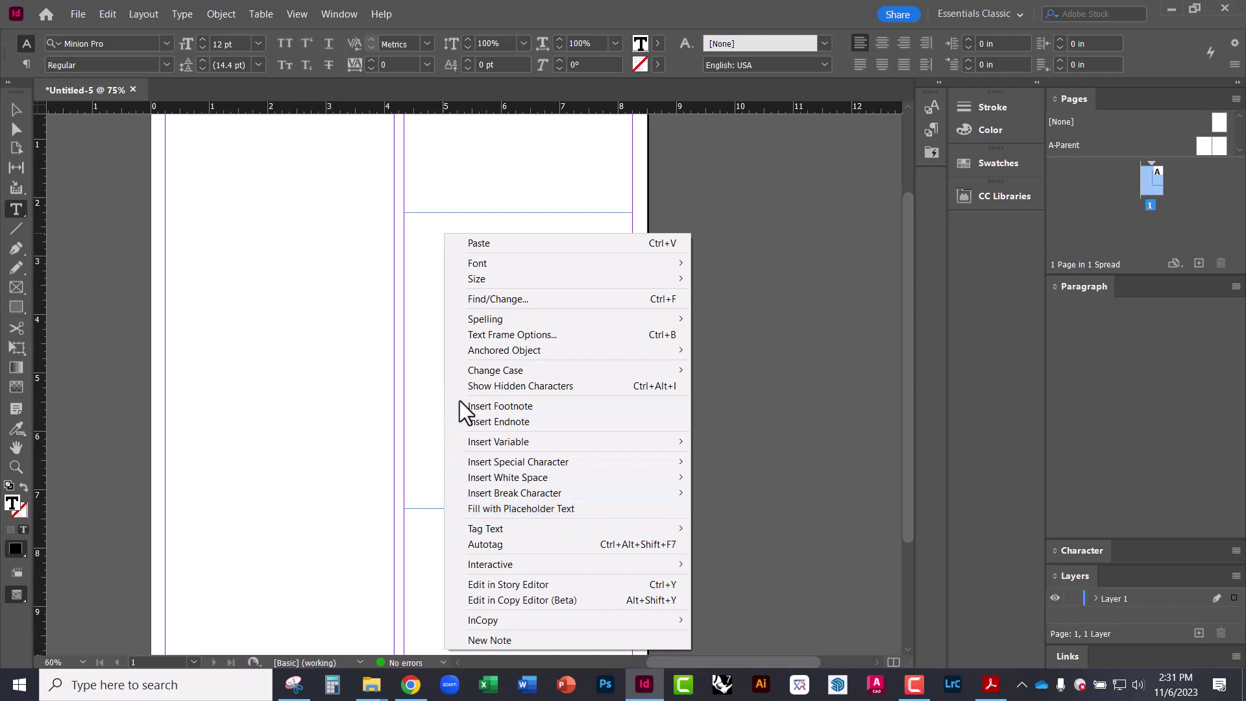
left_click(426, 367)
right_click(435, 347)
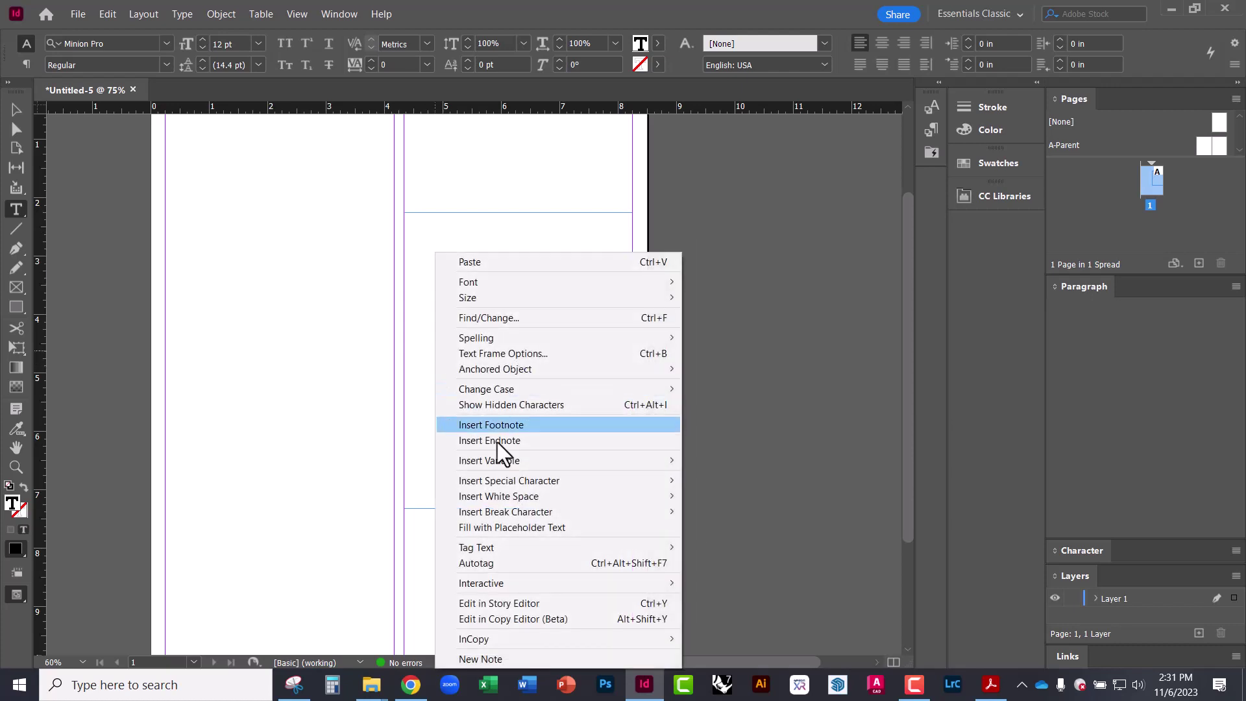
left_click(519, 529)
left_click(17, 110)
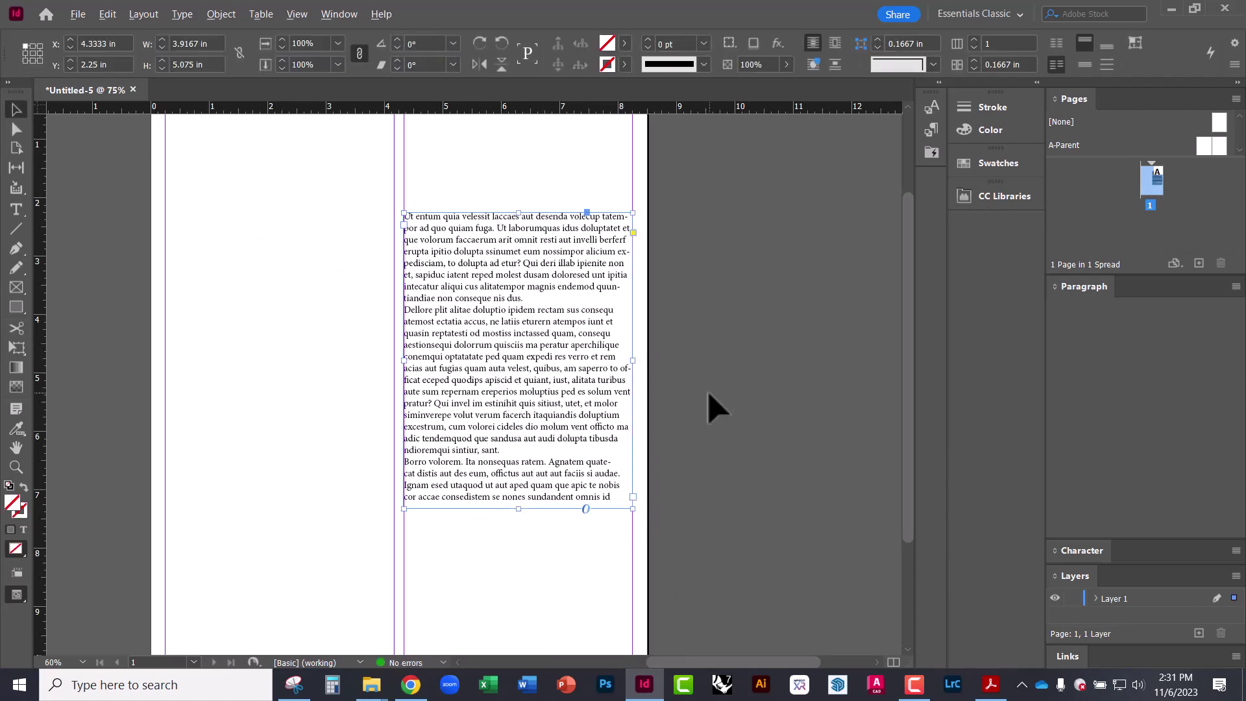
Stretch the frame to 6.41 in tall and fill the extra space with placeholder text
key("ctrl+minus")
key("ctrl+equal")
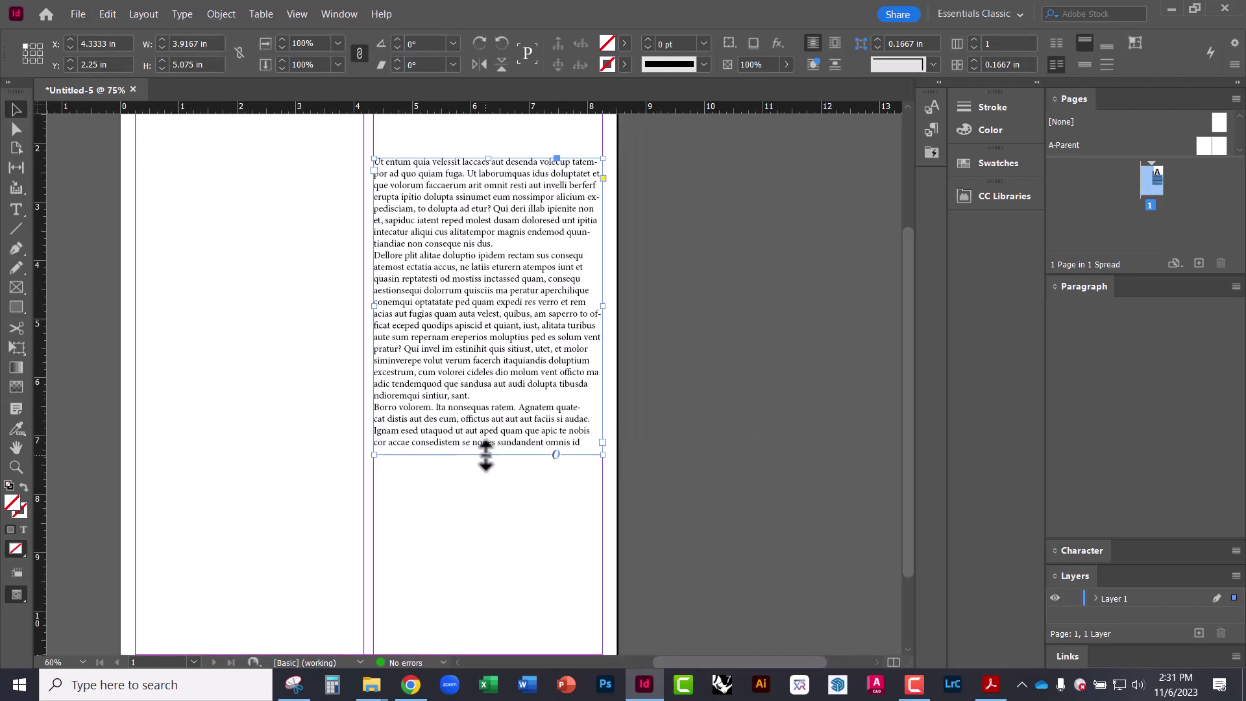
left_click_drag(487, 454, 489, 531)
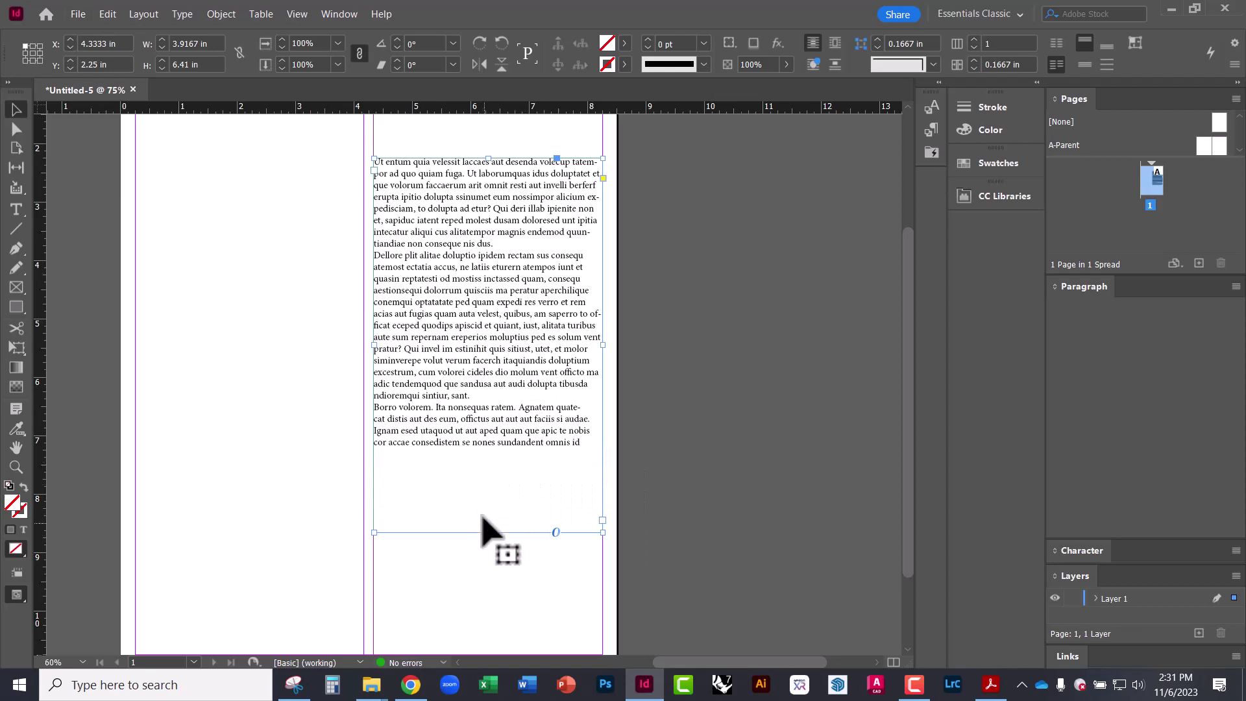
double_click(516, 463)
right_click(516, 462)
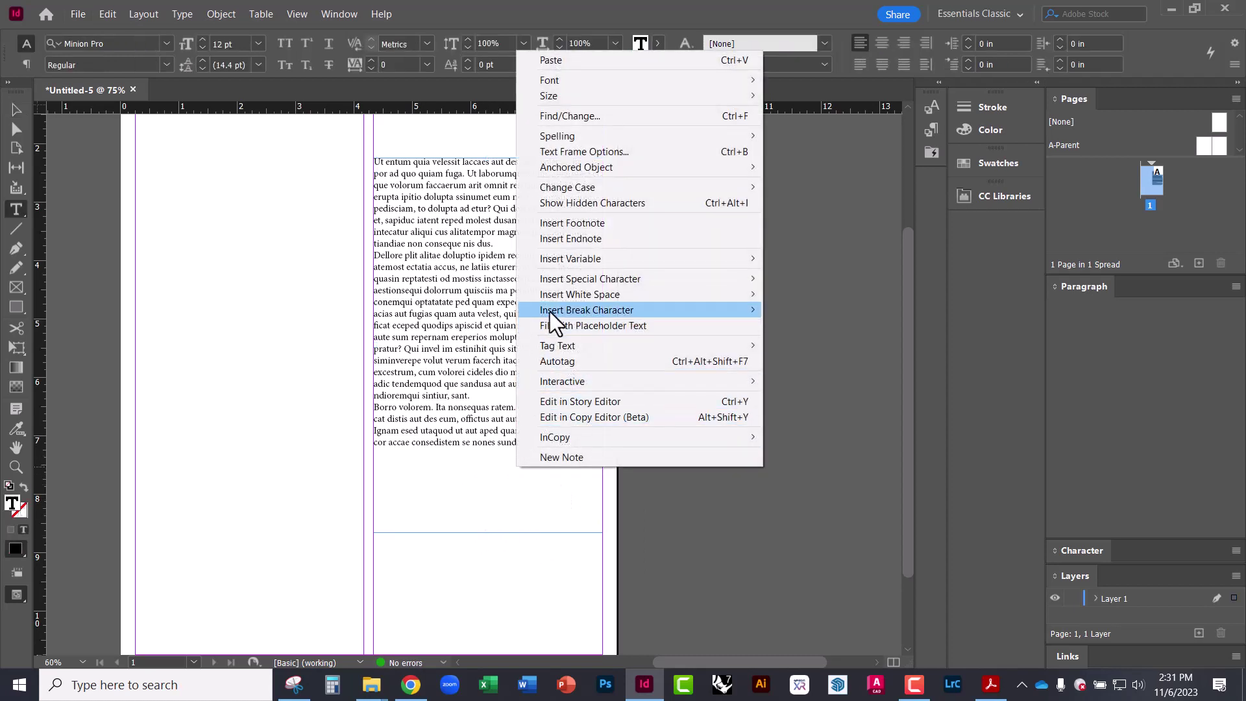
left_click(570, 326)
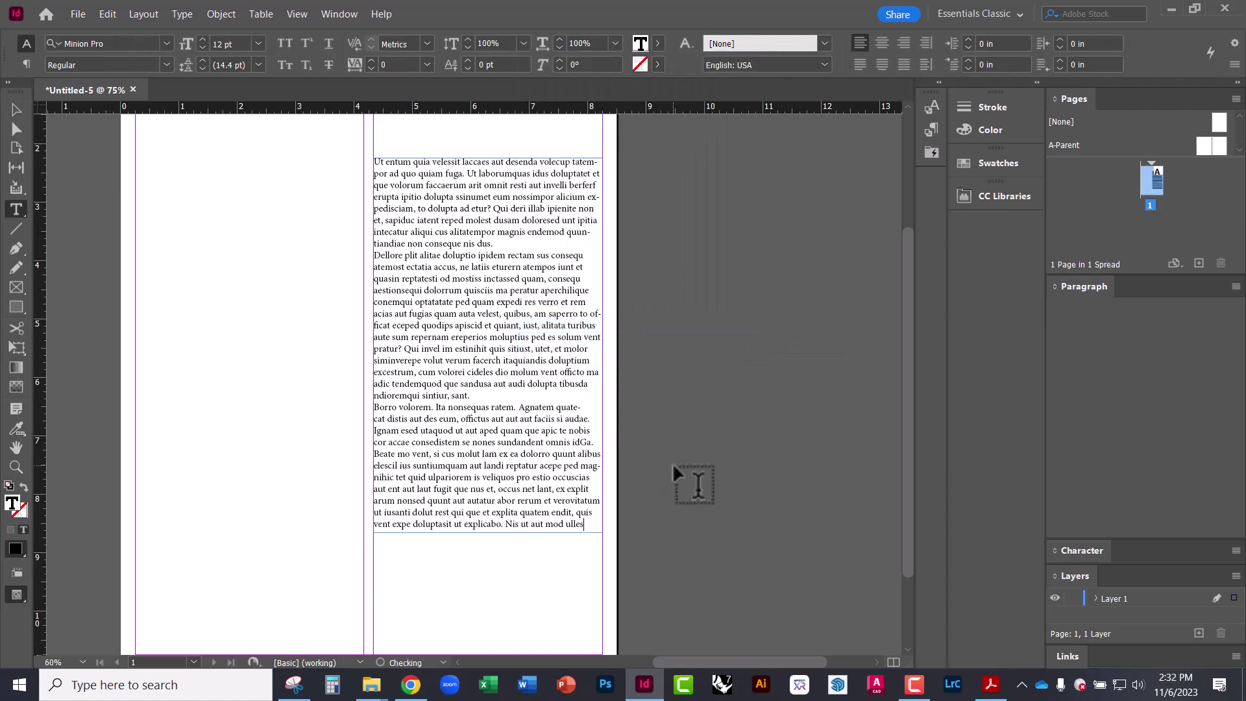
left_click(17, 111)
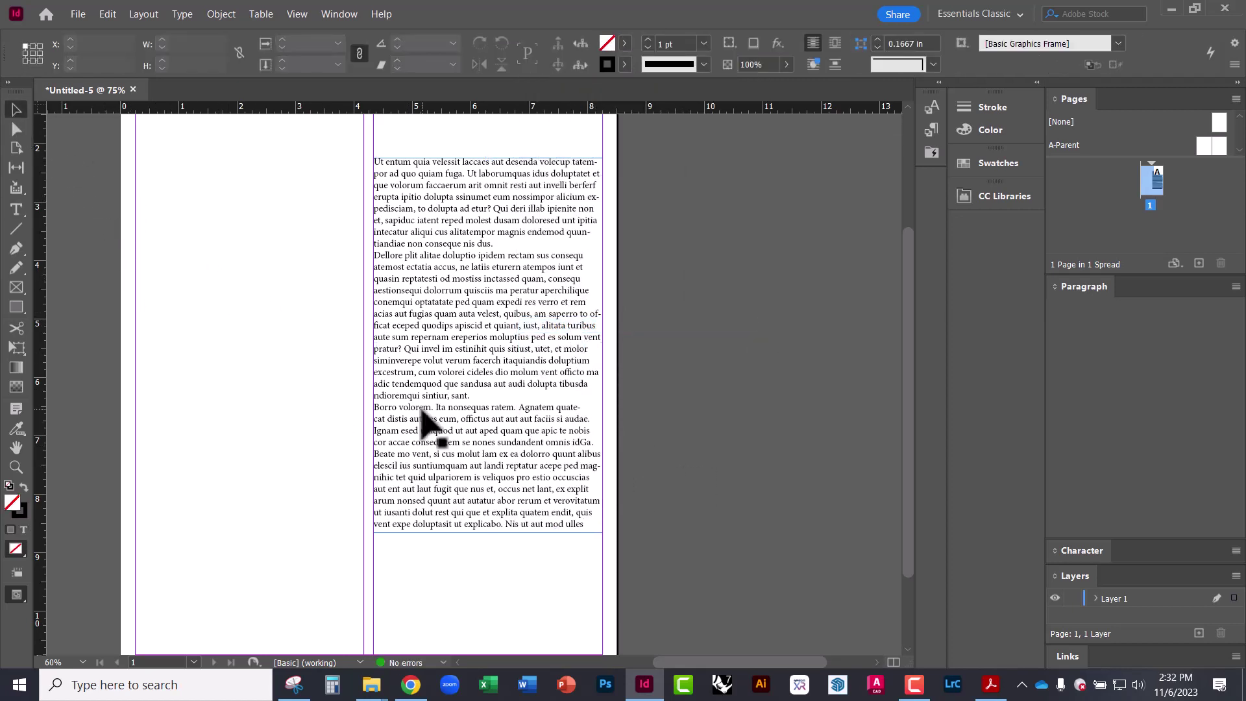
Shorten the placeholder frame to 4.83 in tall, leaving overset text
left_click_drag(291, 316, 346, 253)
left_click(508, 452)
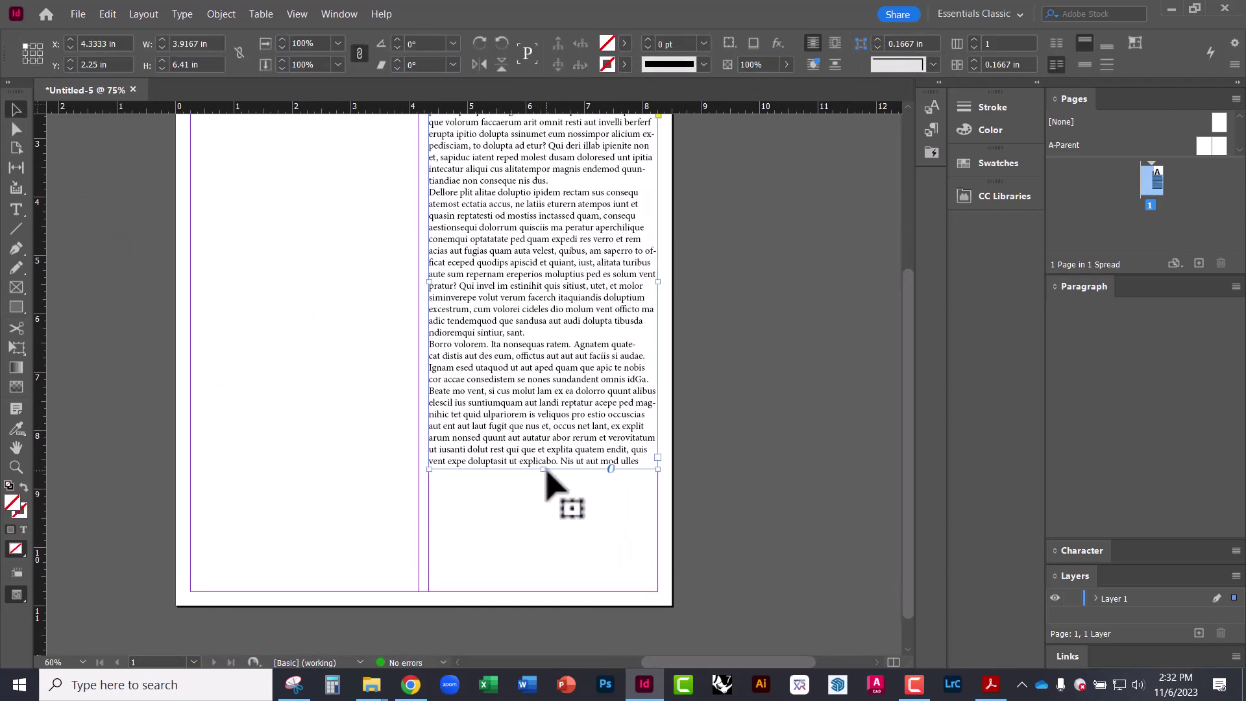
left_click_drag(543, 467, 543, 377)
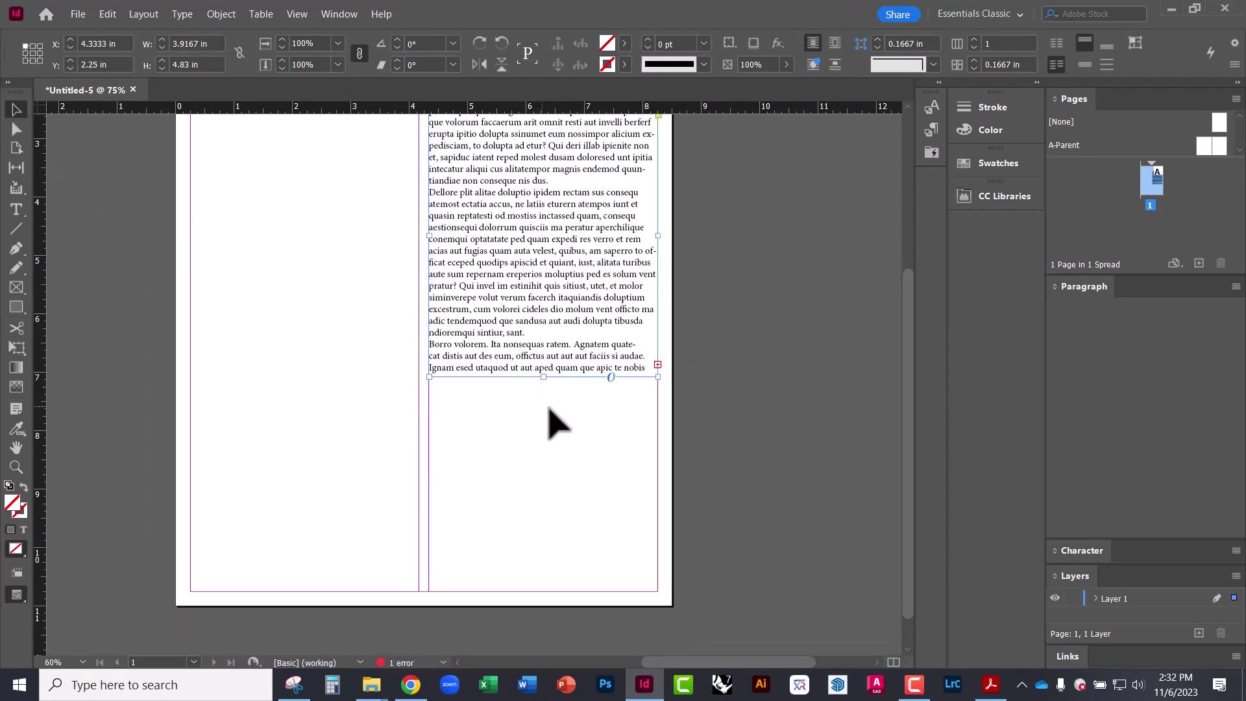
left_click_drag(541, 434, 504, 521)
Shorten the frame to 3.925 in and thread its overflow into a new linked frame below
scroll(513, 496, "down", 2)
scroll(512, 496, "right", 1)
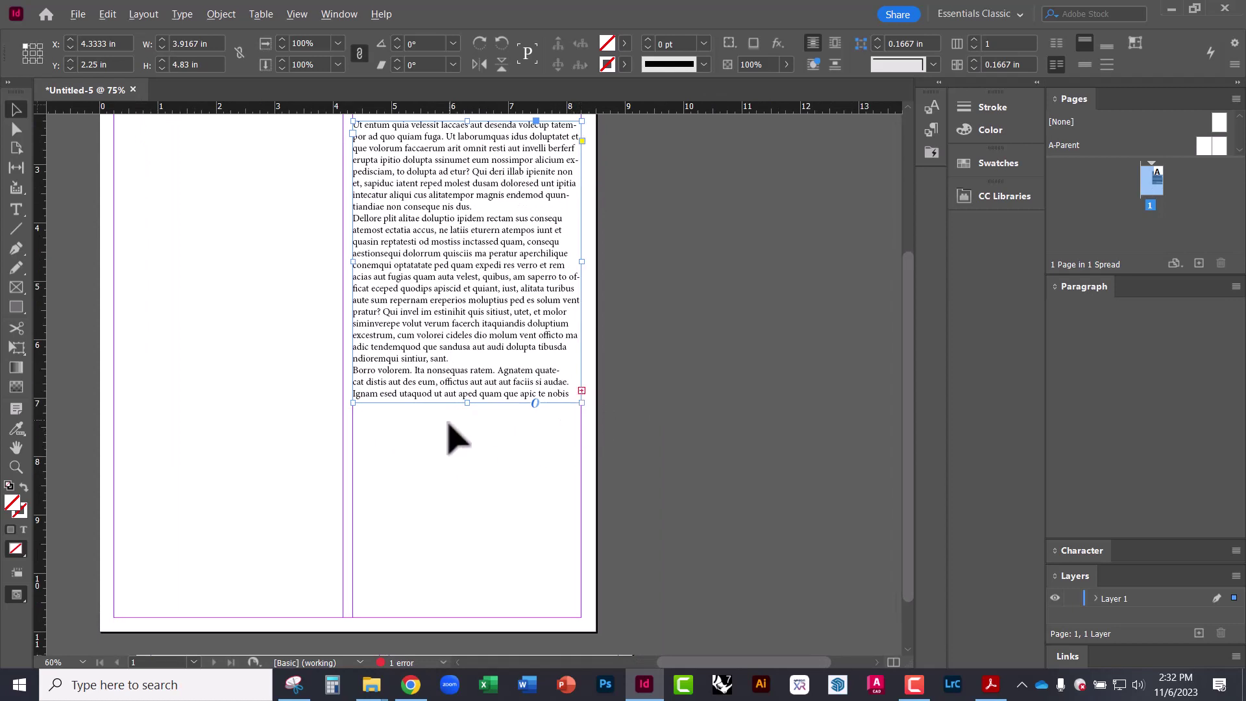
key("ctrl+minus")
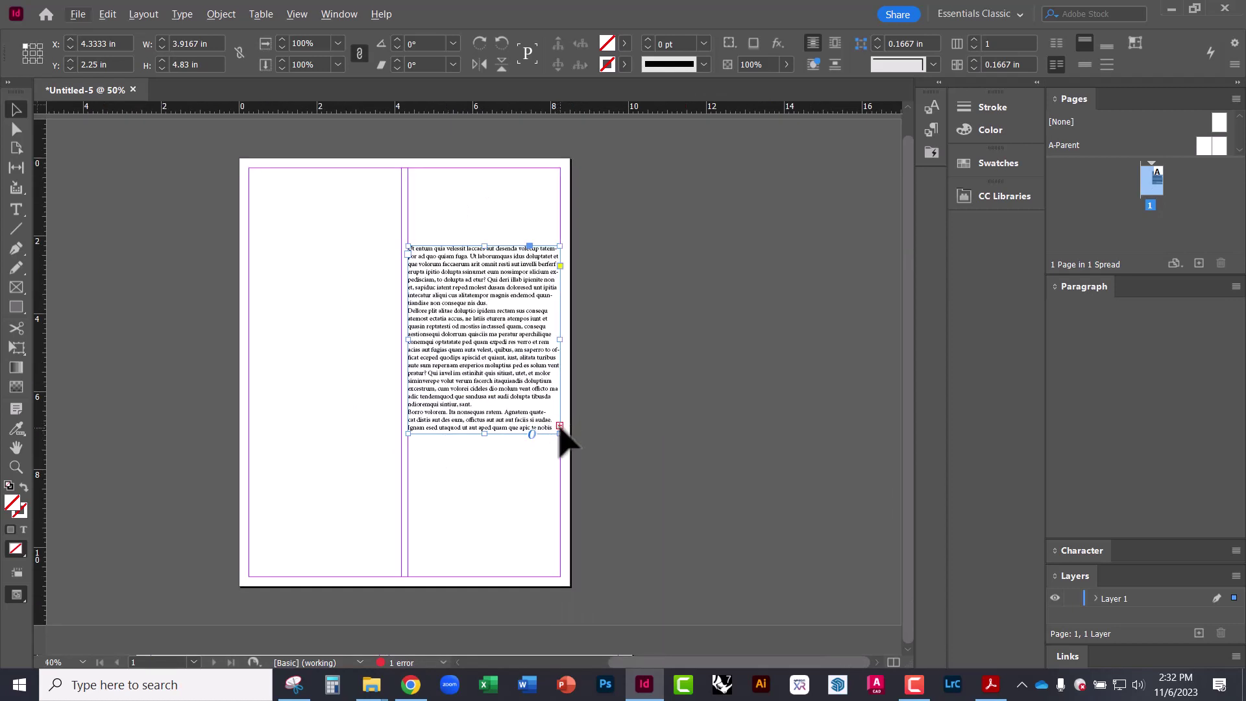
left_click_drag(484, 434, 484, 398)
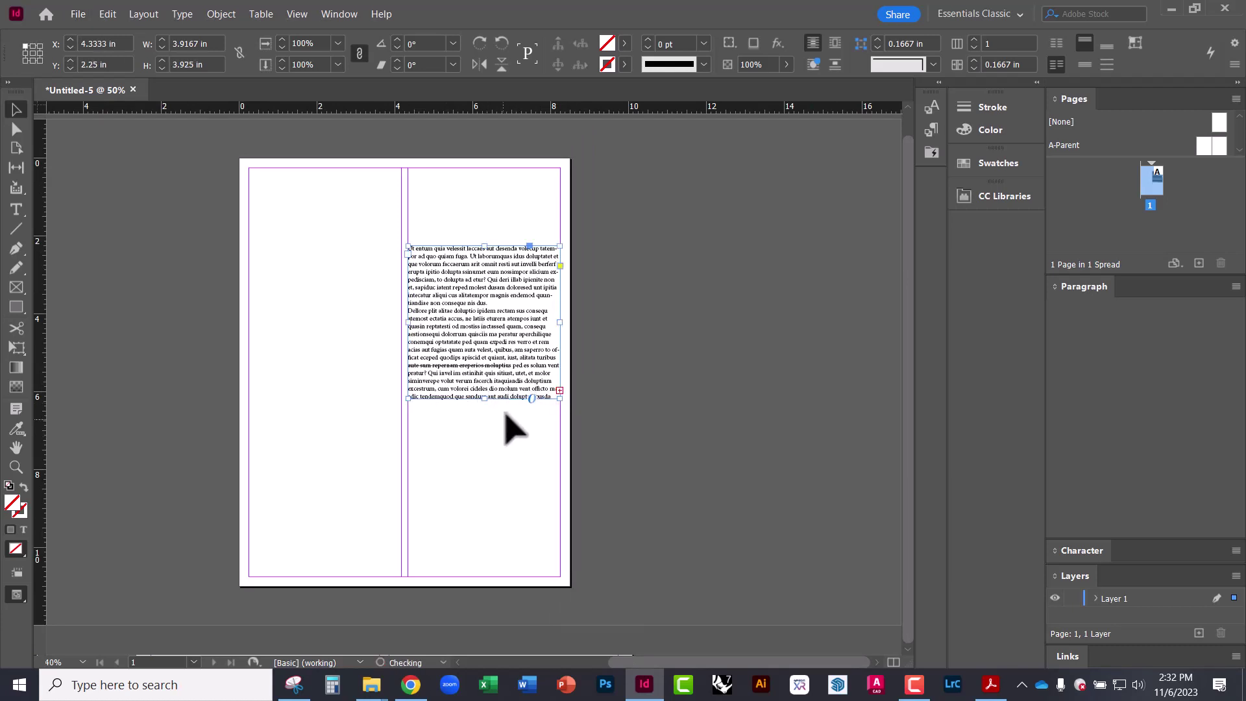
scroll(508, 400, "up", 1)
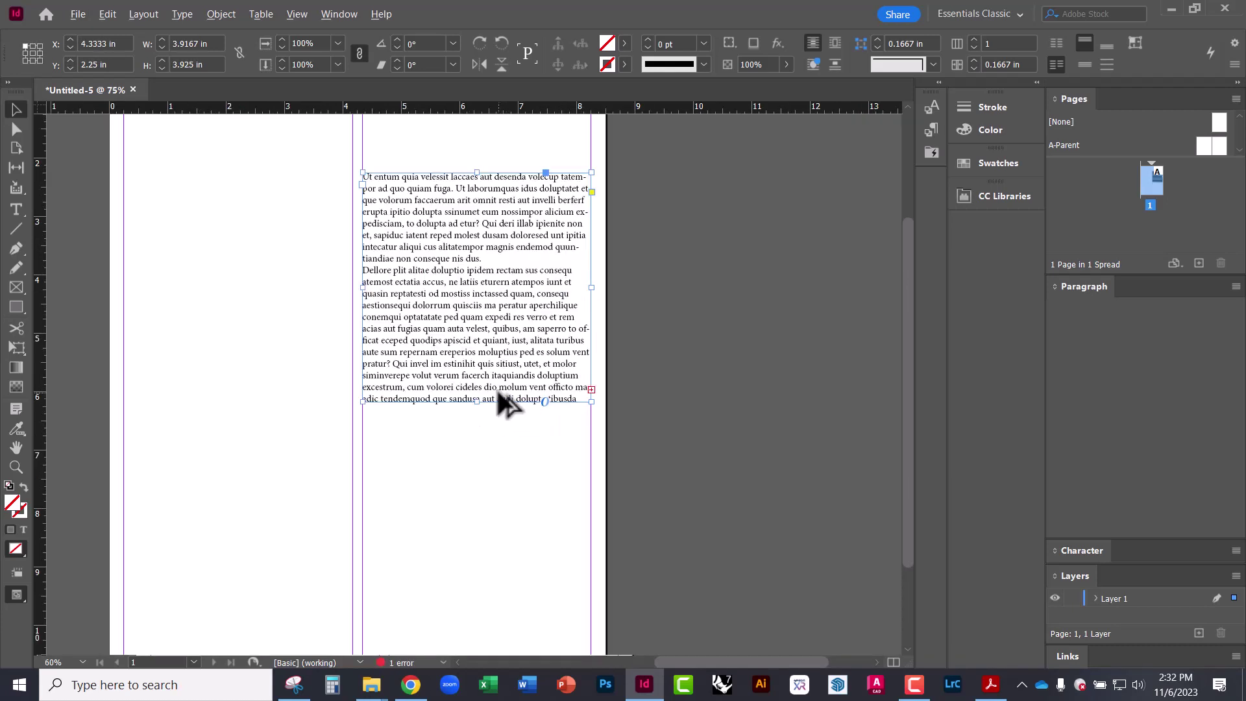
left_click(591, 389)
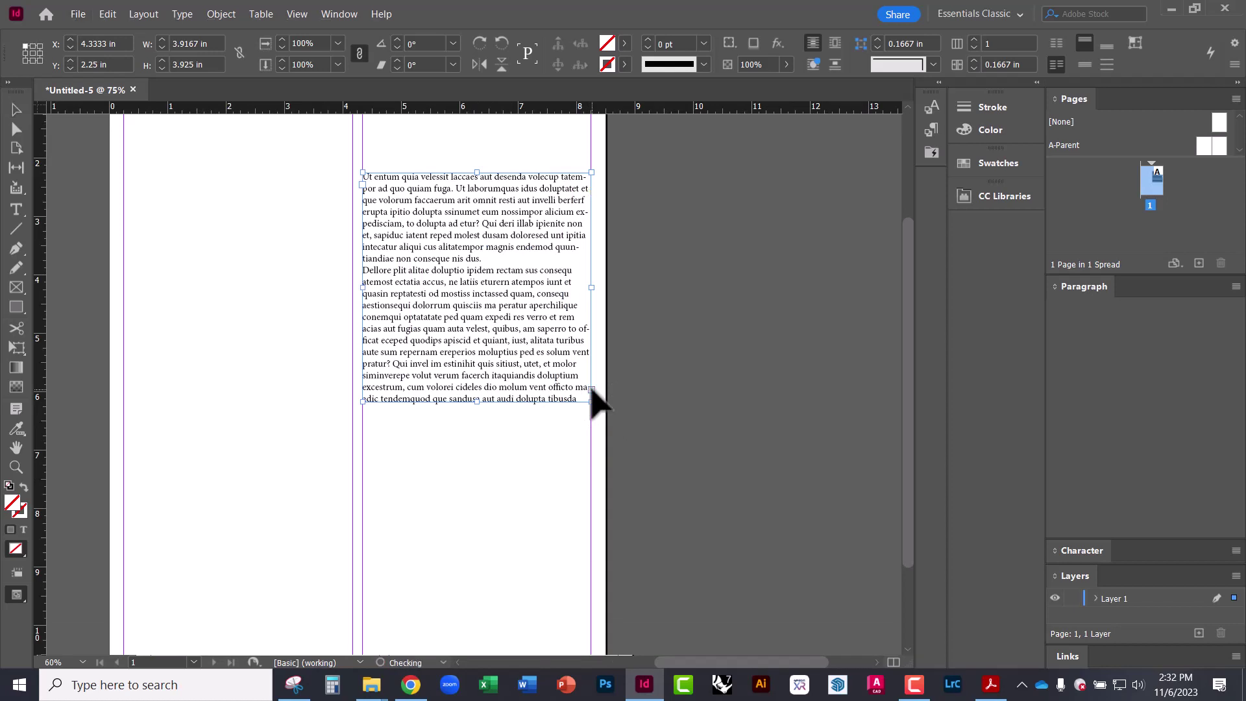
left_click(392, 486)
scroll(445, 393, "down", 3)
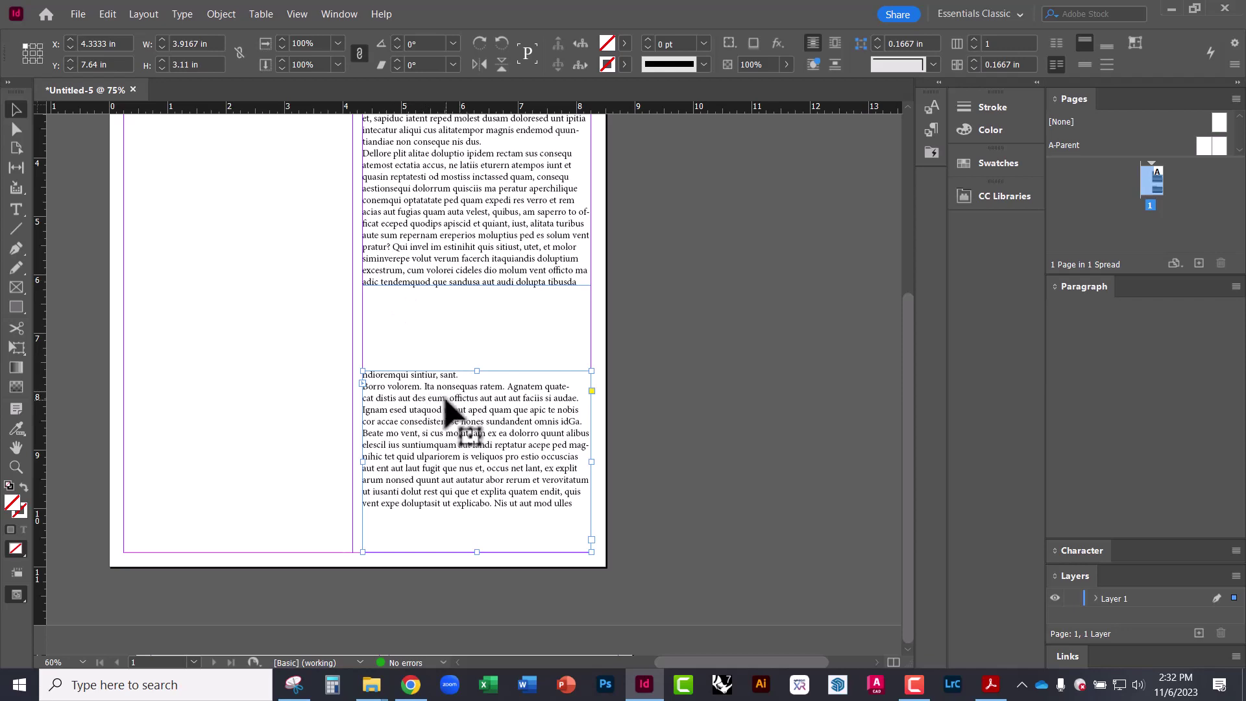
left_click(389, 321)
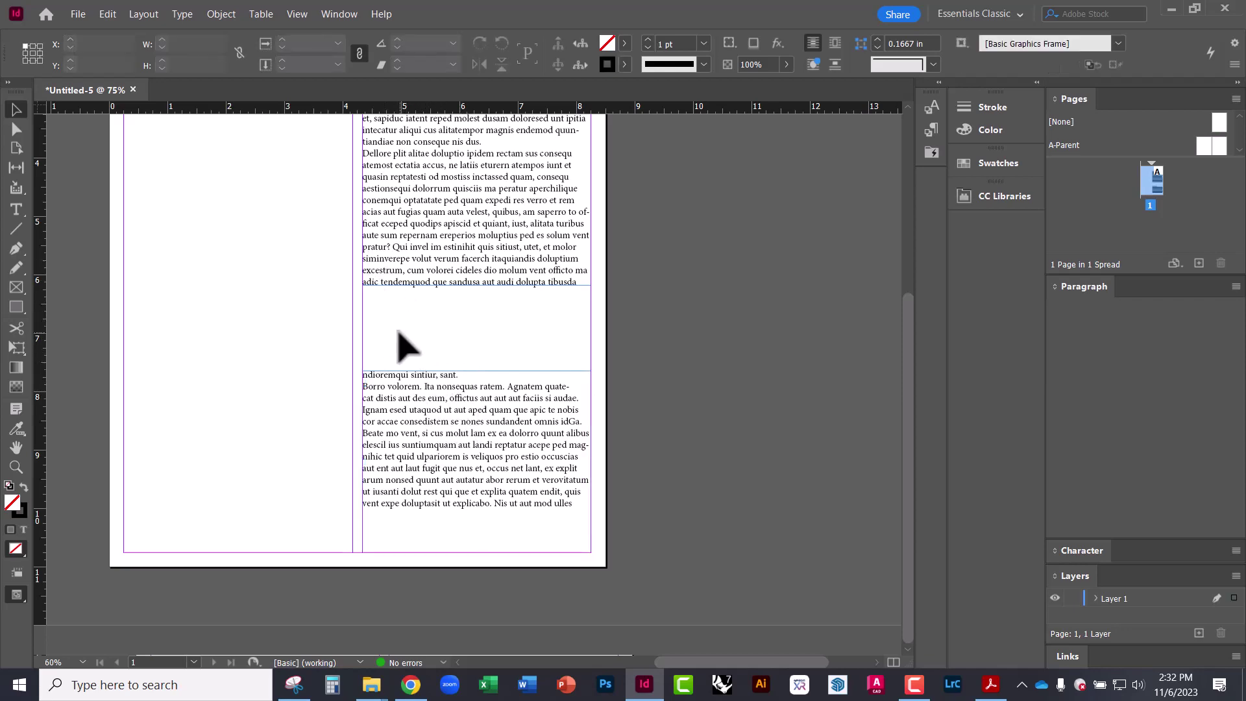
scroll(417, 390, "up", 1)
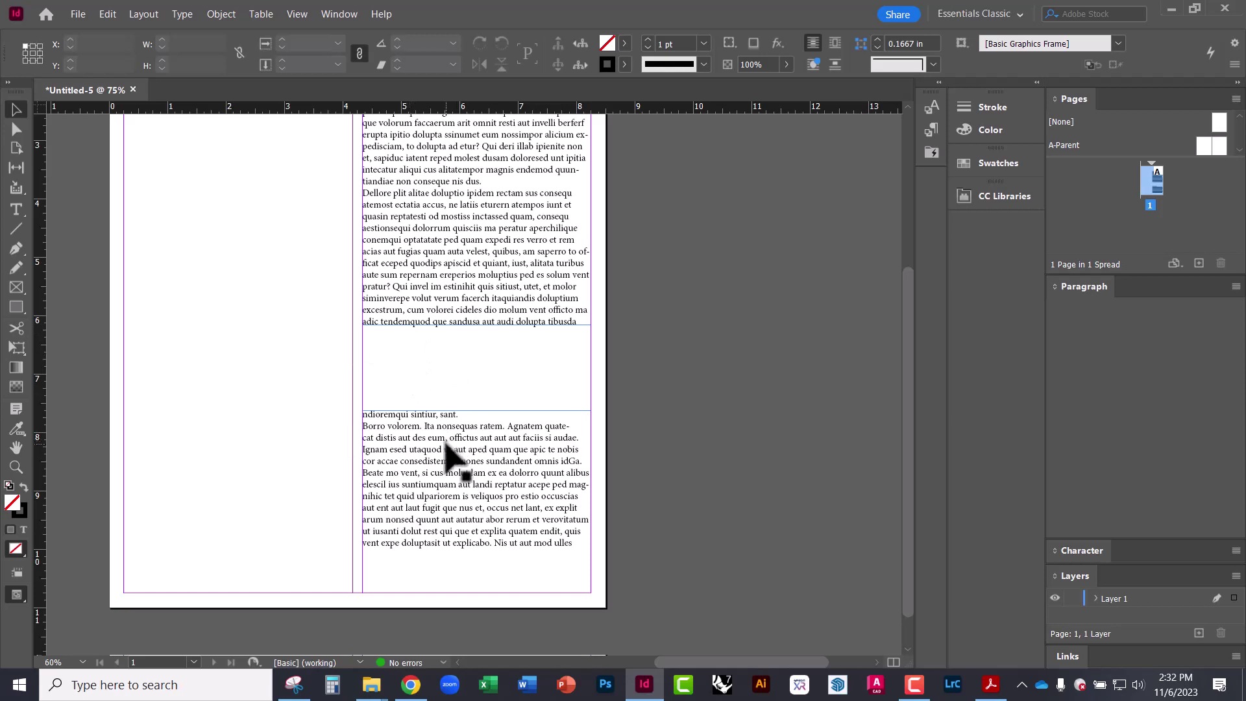
left_click_drag(446, 446, 478, 462)
key("ctrl+shift+a")
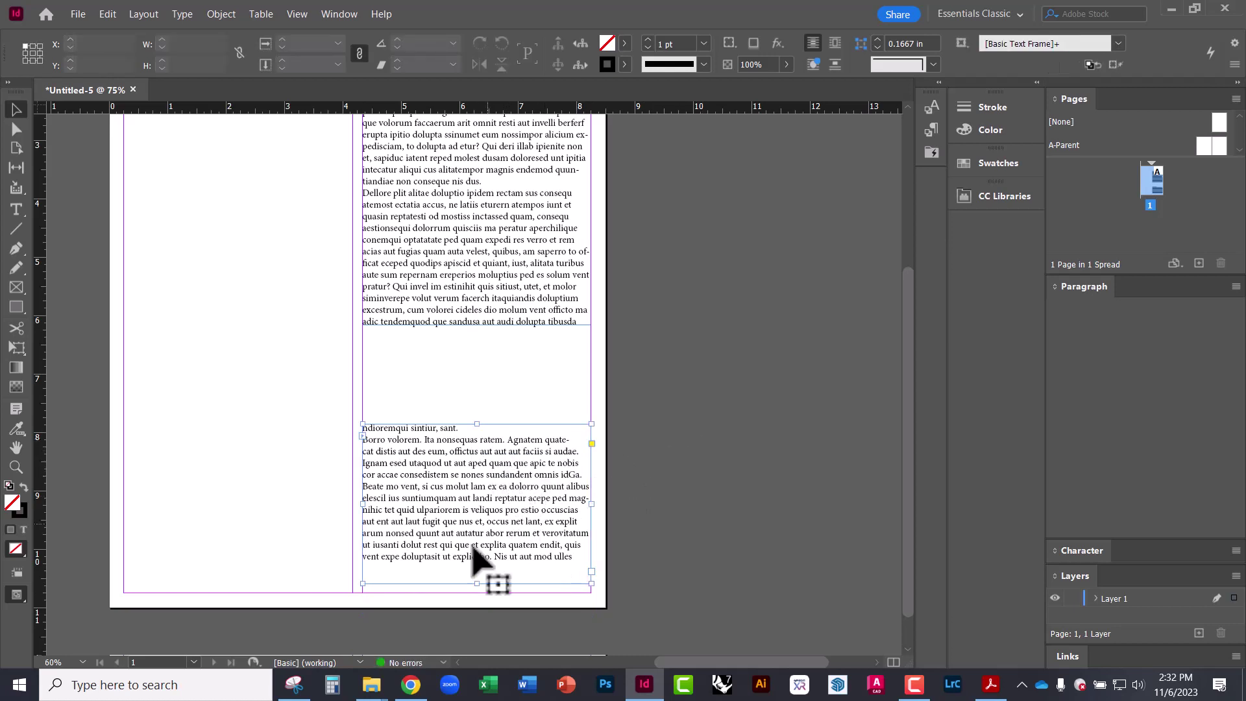
Try placing the overflow in a bottom-of-column frame, then undo and cancel the loaded text
left_click(473, 584)
left_click_drag(478, 580, 488, 505)
key("ctrl+z")
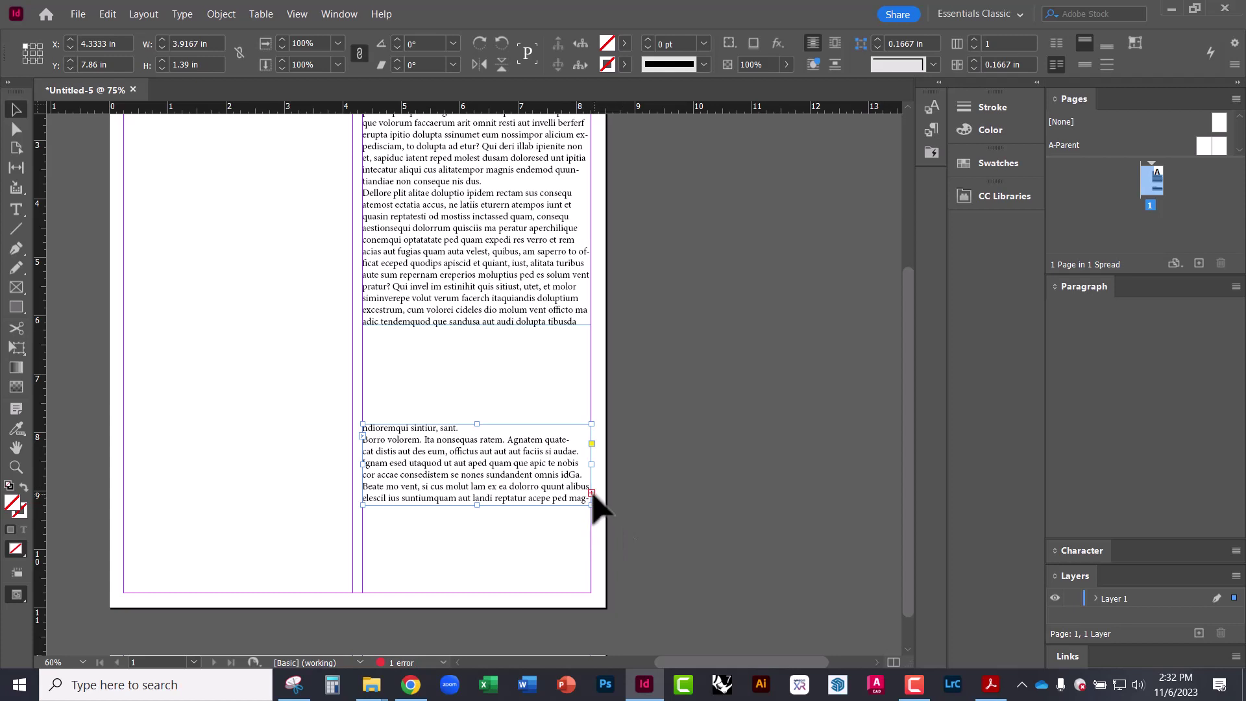
left_click(591, 493)
left_click(403, 546)
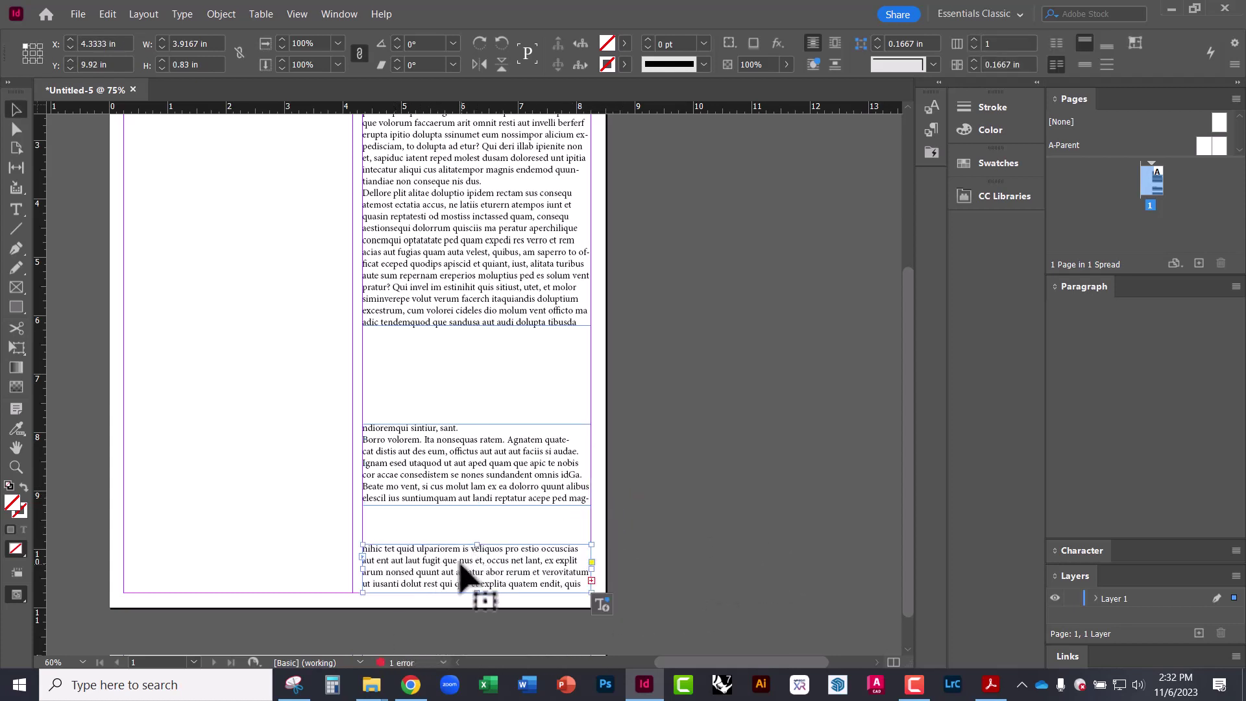
left_click_drag(462, 571, 590, 552)
left_click(652, 546)
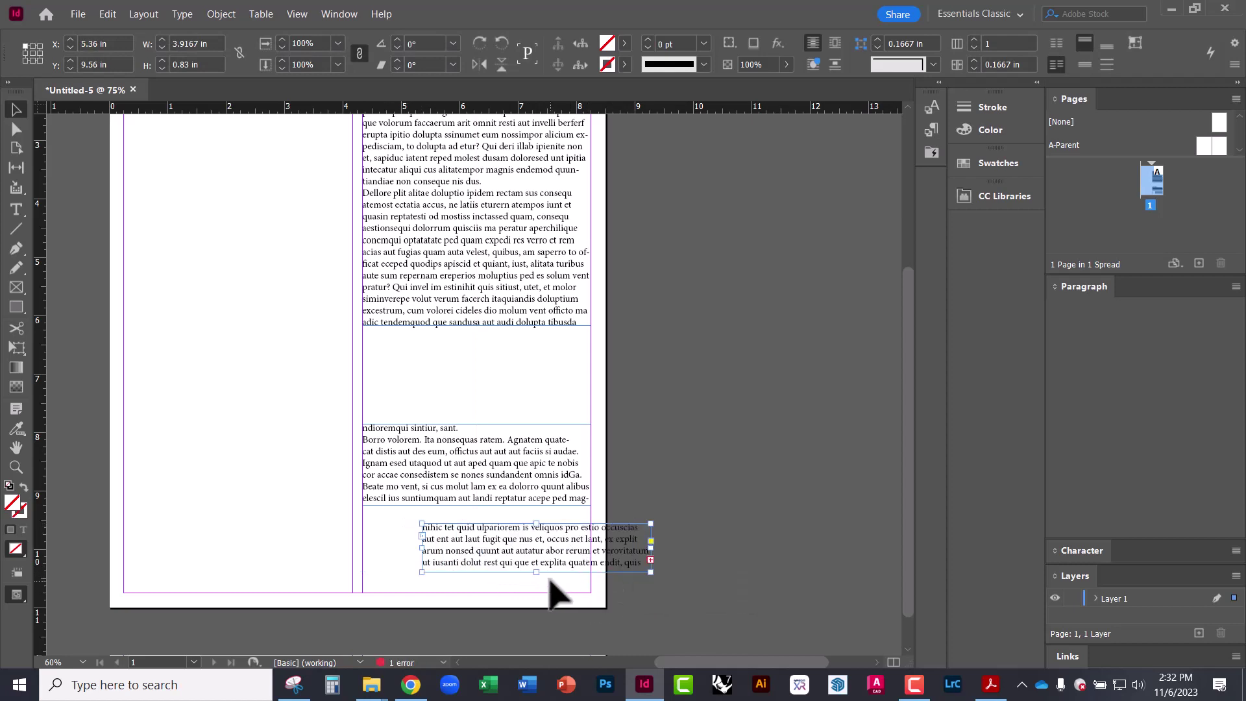
key("ctrl+z")
key("ctrl+z")
key("ctrl+z")
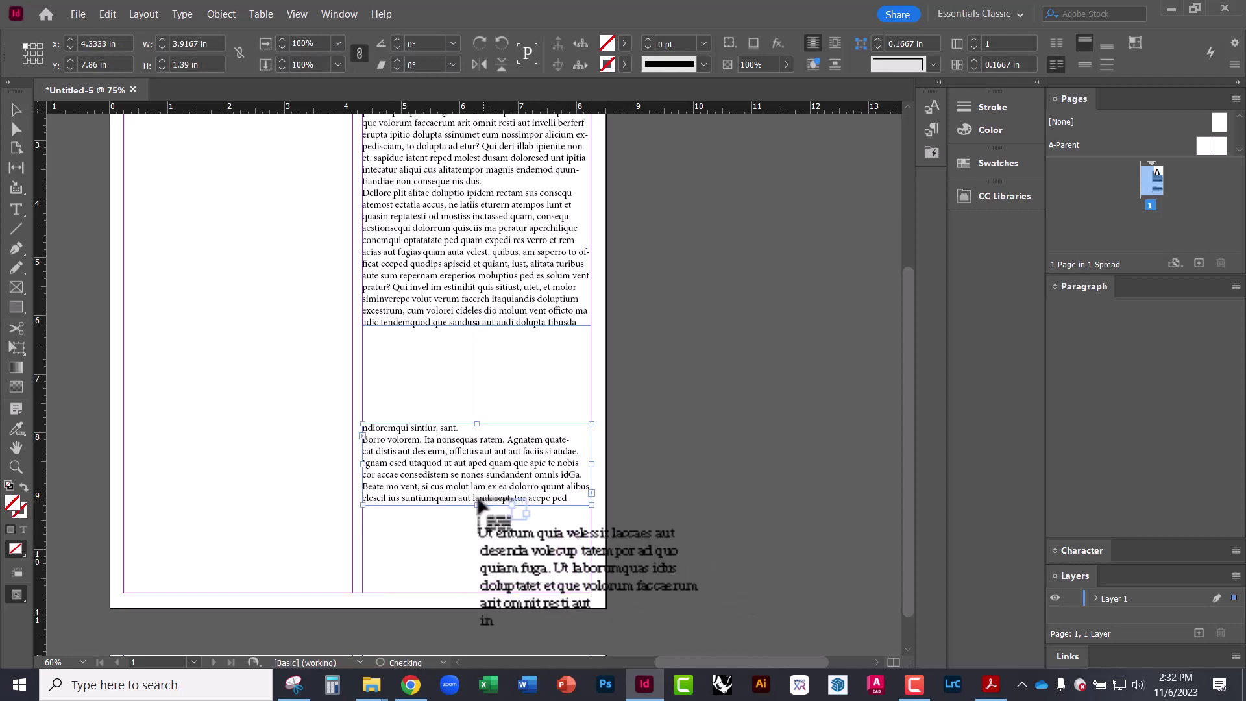
key("Escape")
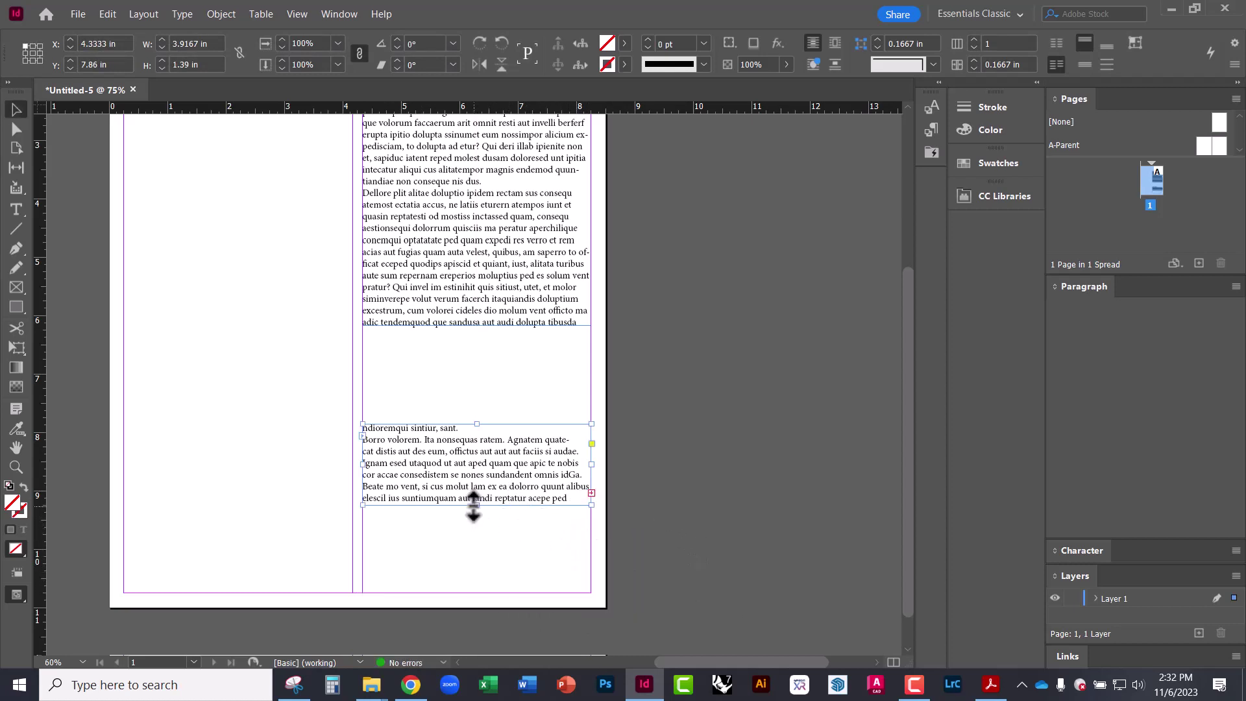
Delete the bottom threaded frame and lengthen the remaining right-column frame to 5.75 in
left_click_drag(474, 506, 478, 590)
left_click(695, 547)
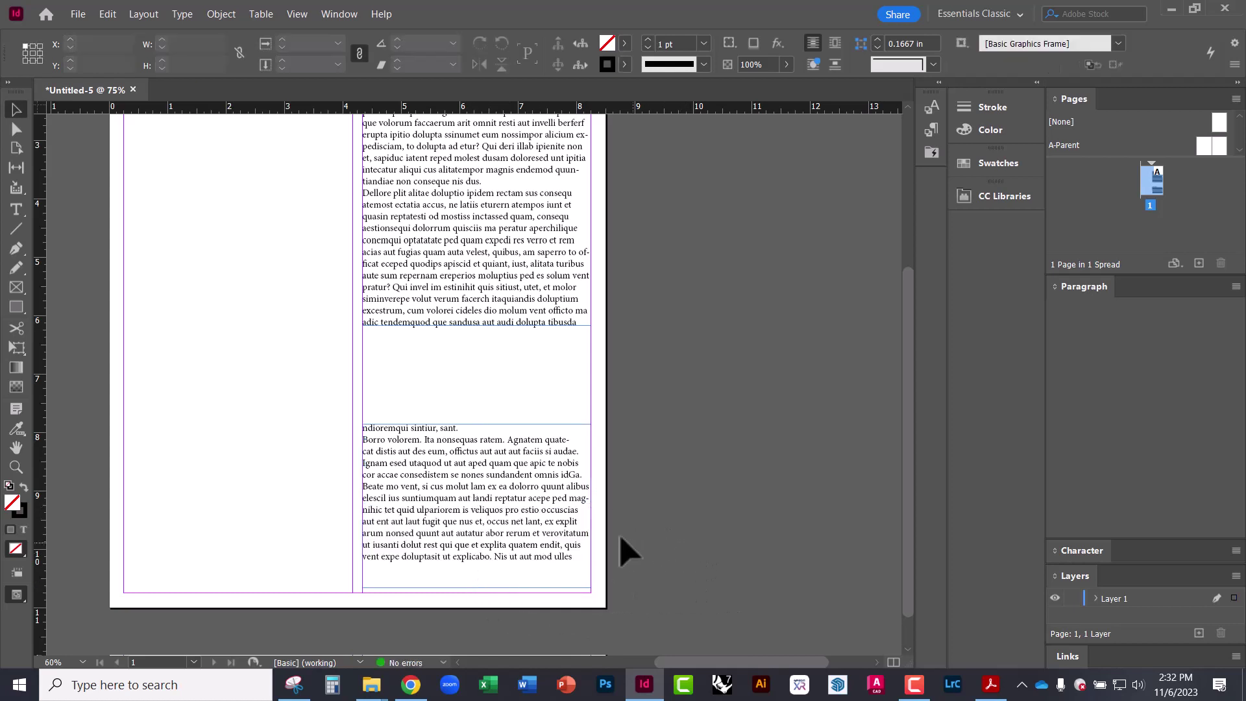
left_click_drag(430, 367, 543, 445)
left_click(573, 528)
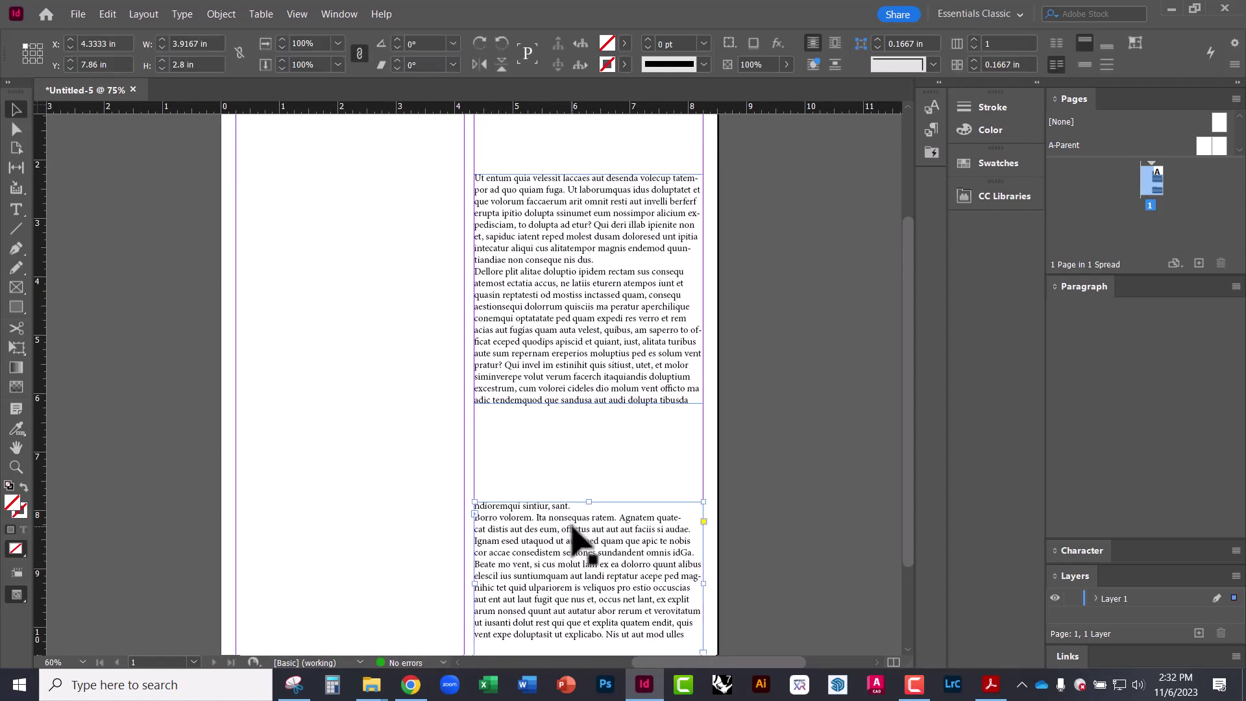
key("Delete")
left_click(530, 404)
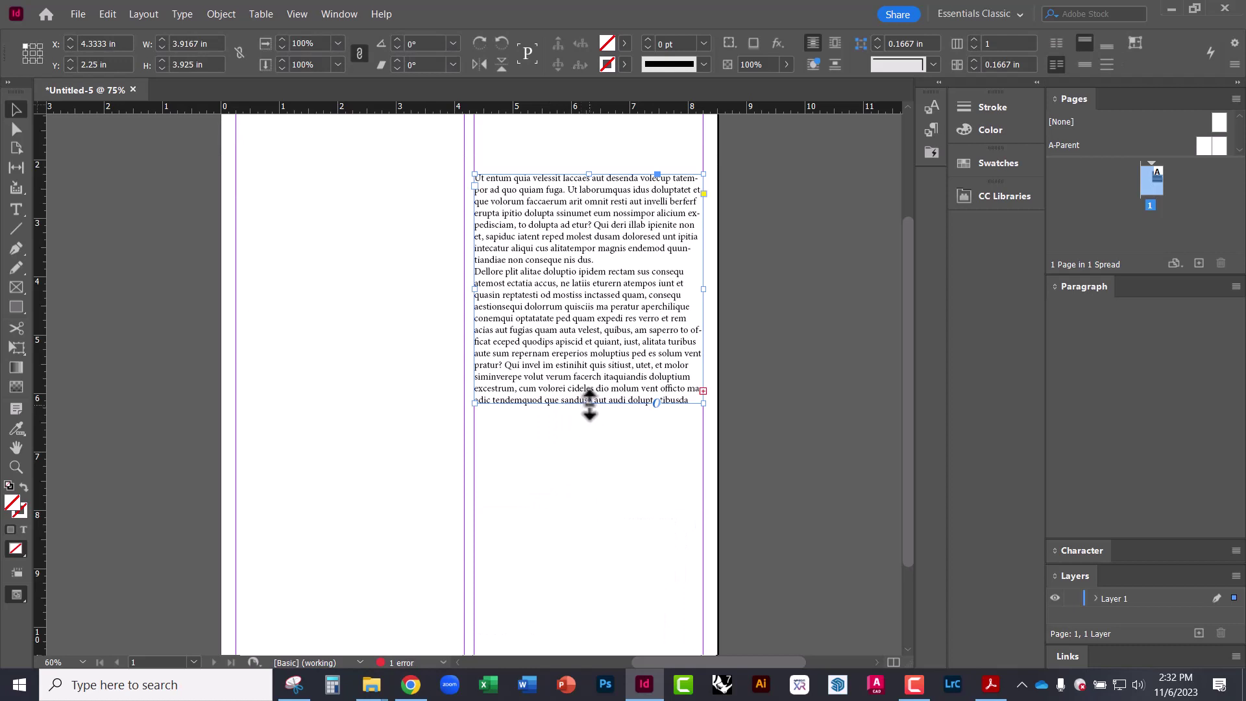
left_click_drag(589, 402, 590, 540)
left_click(339, 439)
scroll(389, 416, "down", 3)
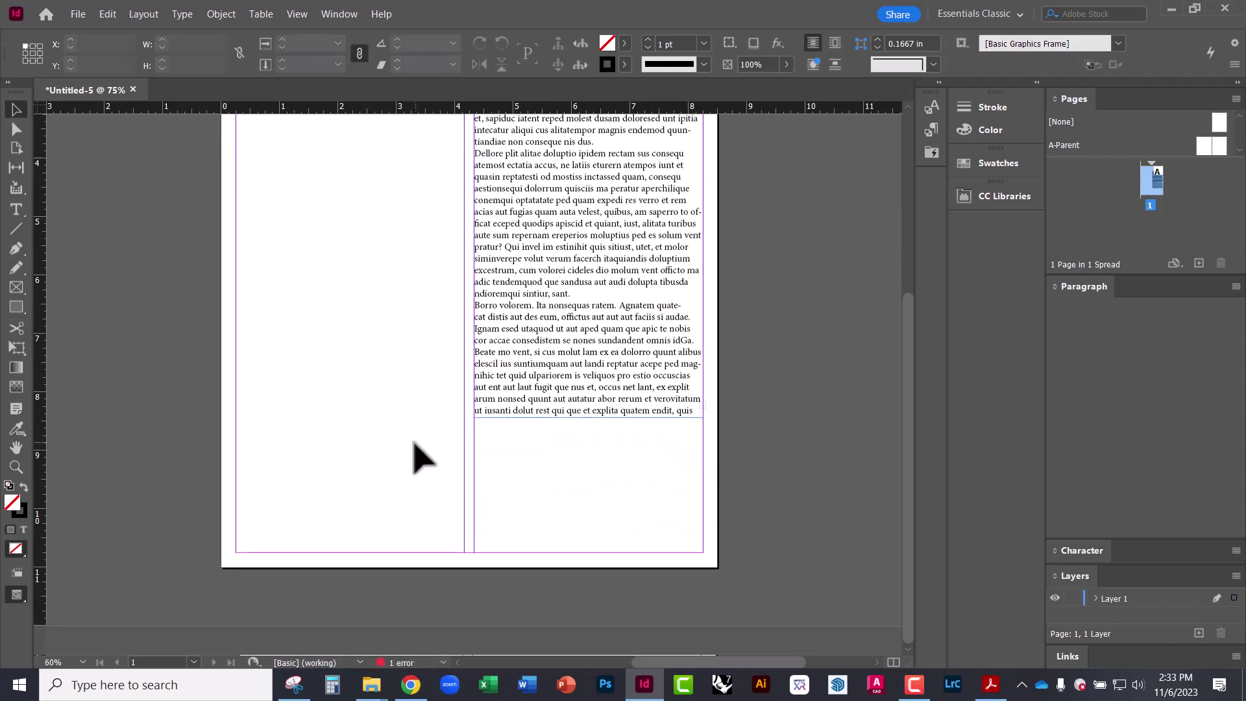
left_click(570, 445)
left_click_drag(597, 492, 589, 436)
key("ctrl+z")
Draw a full-width image frame across the bottom of the page
left_click(513, 441)
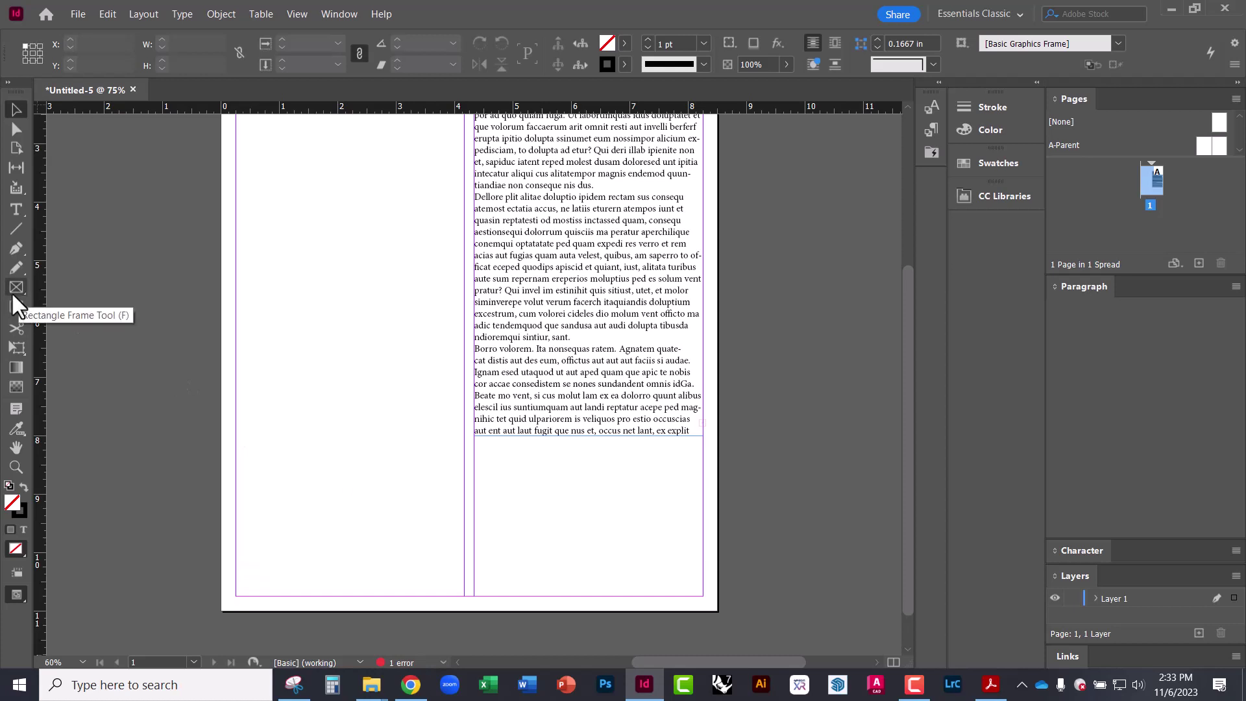
key("f")
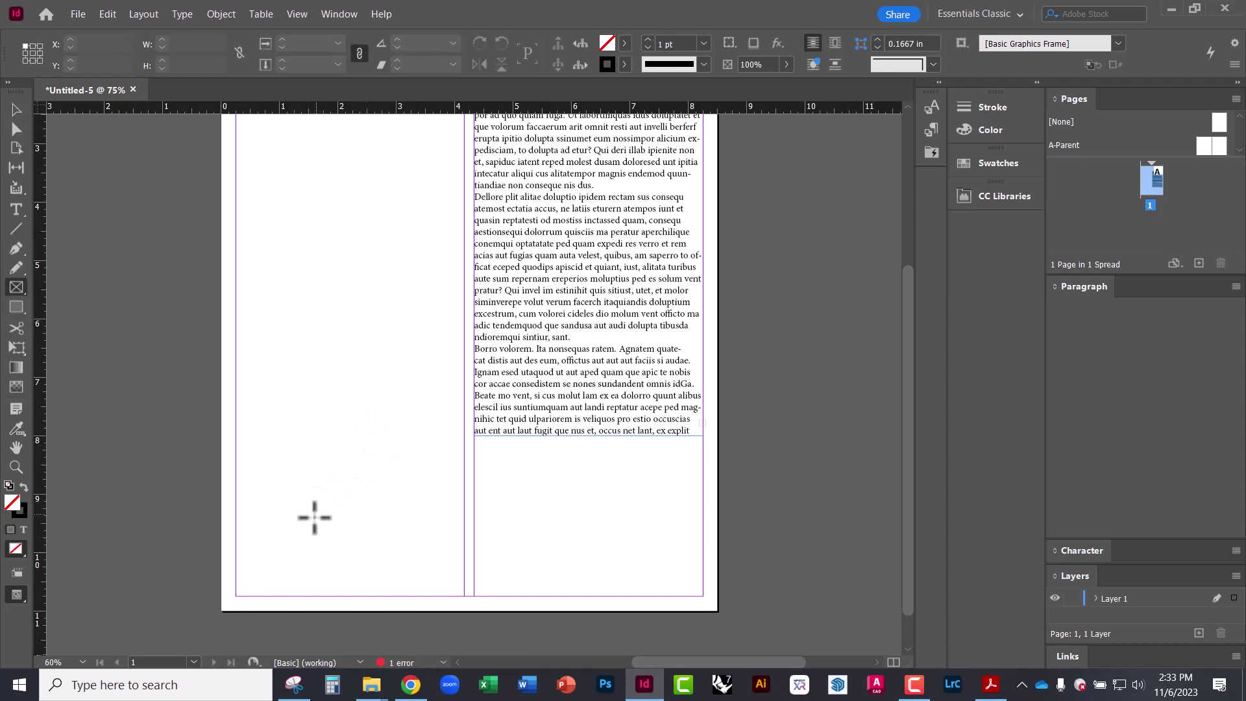
left_click_drag(220, 610, 717, 446)
left_click(17, 110)
left_click(249, 314)
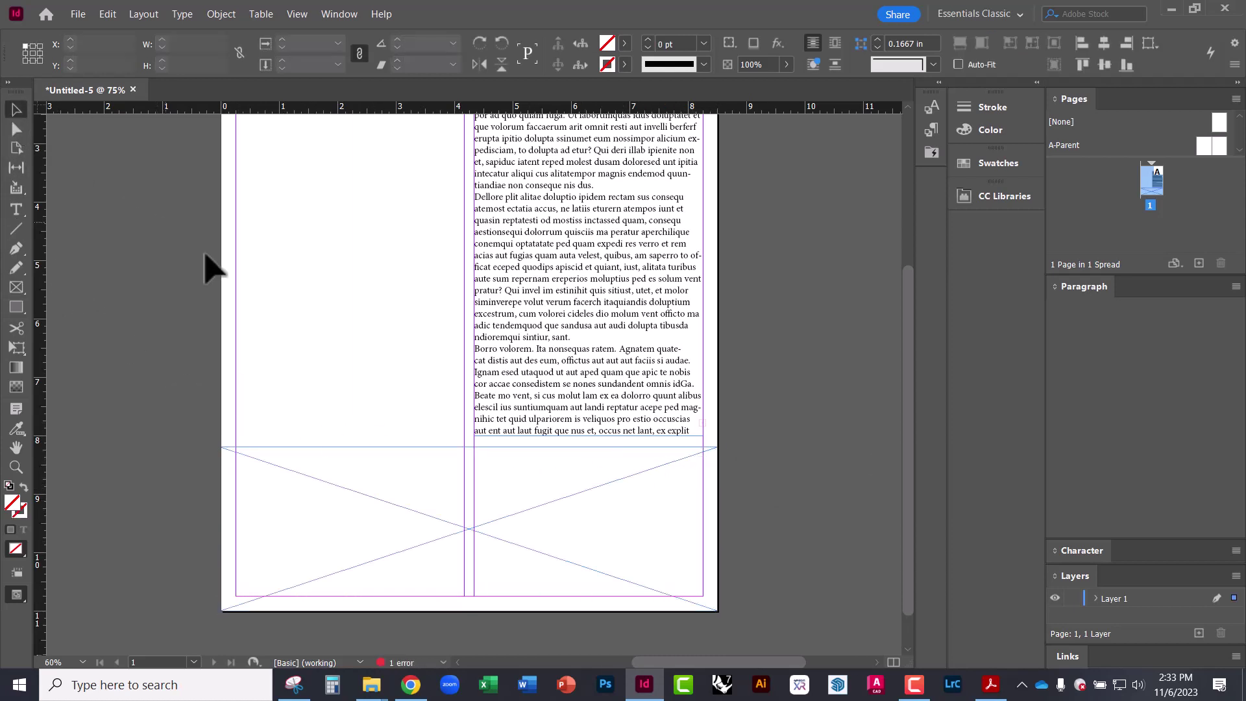
Place the model photo IMG-1710 into the new bottom frame
left_click(335, 491)
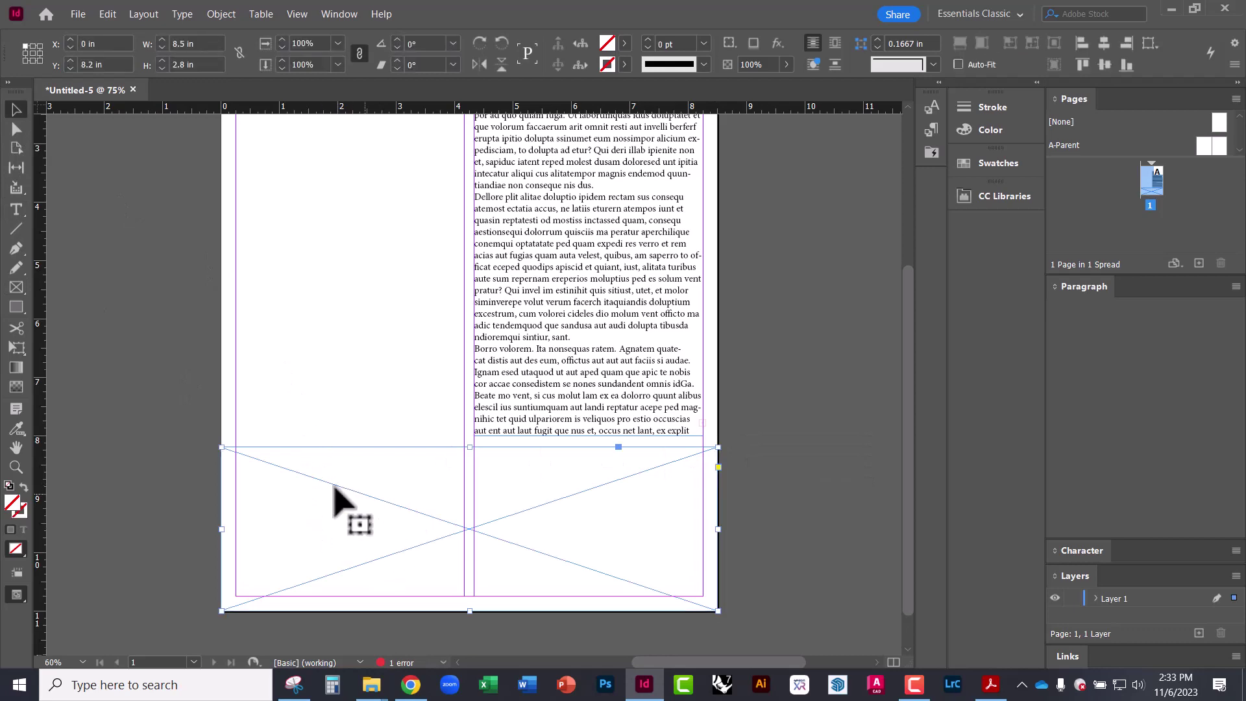
scroll(331, 431, "down", 1)
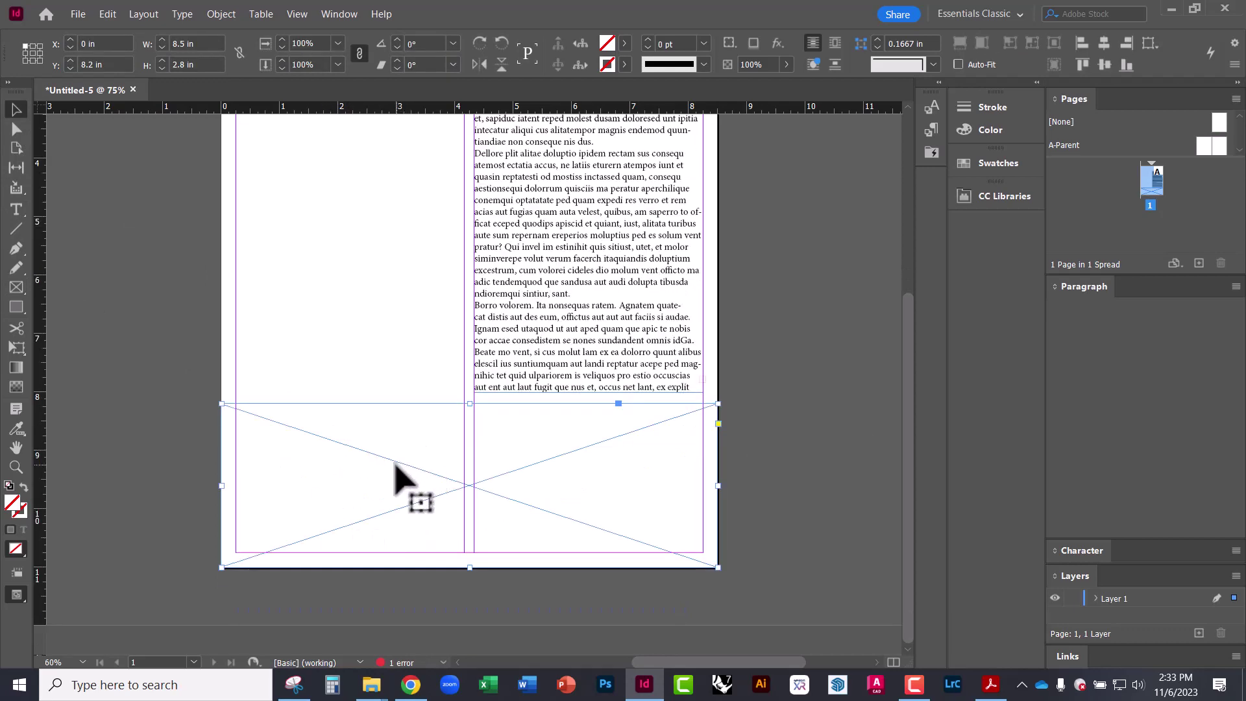
key("ctrl+d")
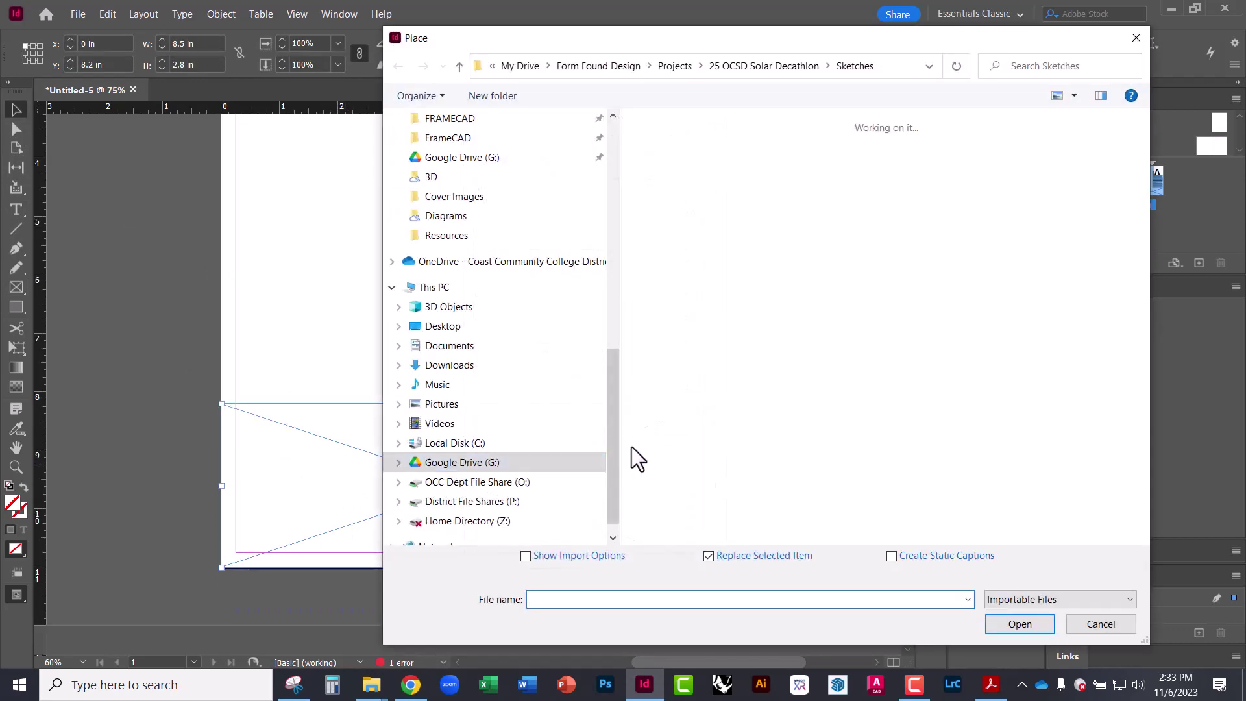
scroll(811, 403, "down", 5)
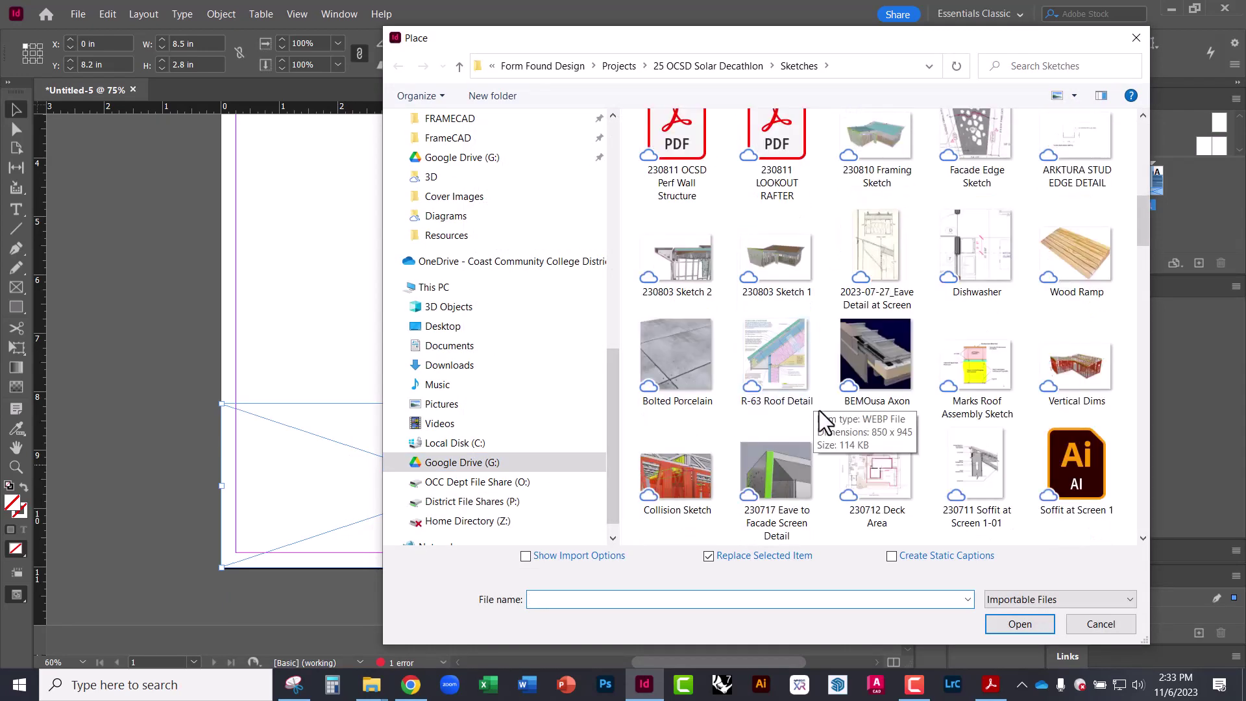
scroll(820, 427, "down", 15)
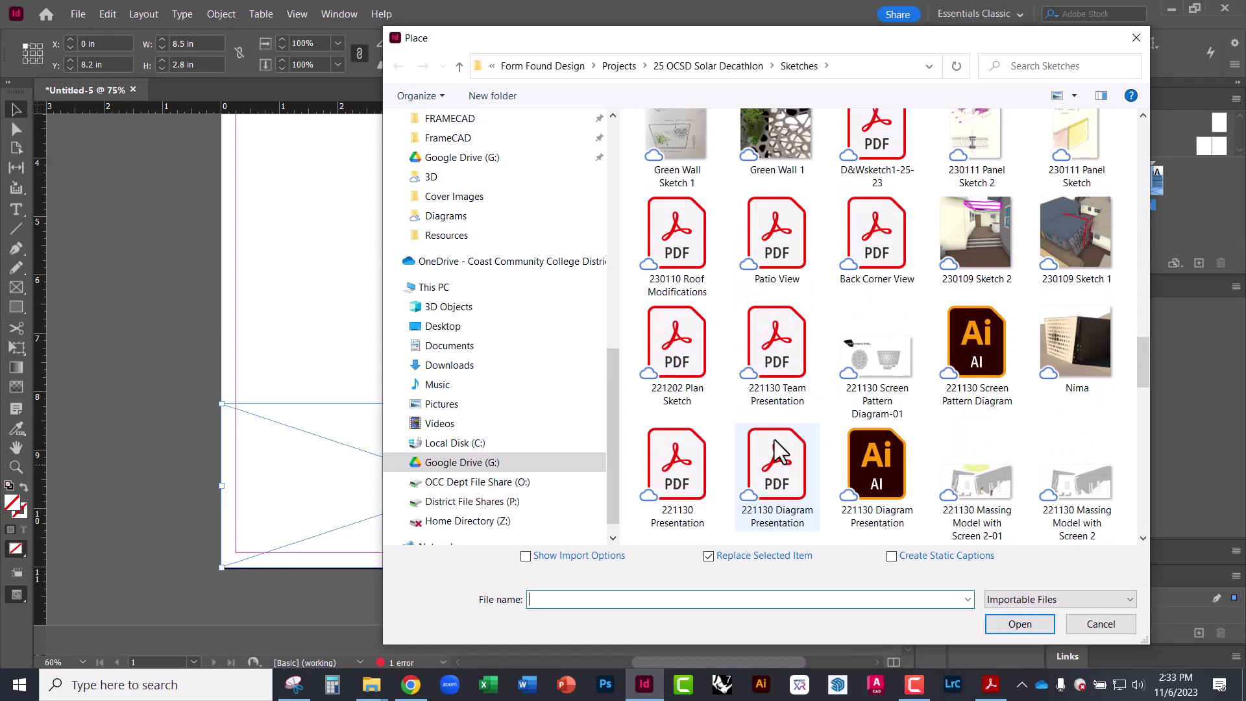
scroll(774, 439, "down", 2)
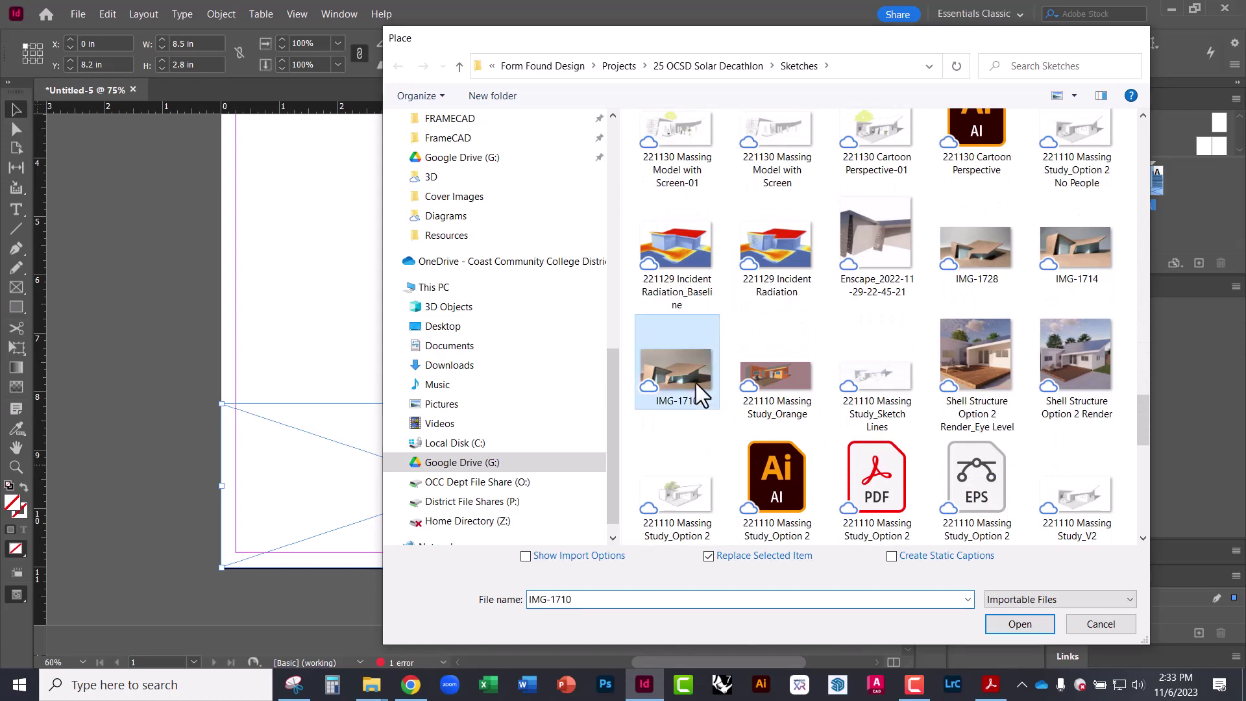
double_click(696, 383)
left_click(287, 357)
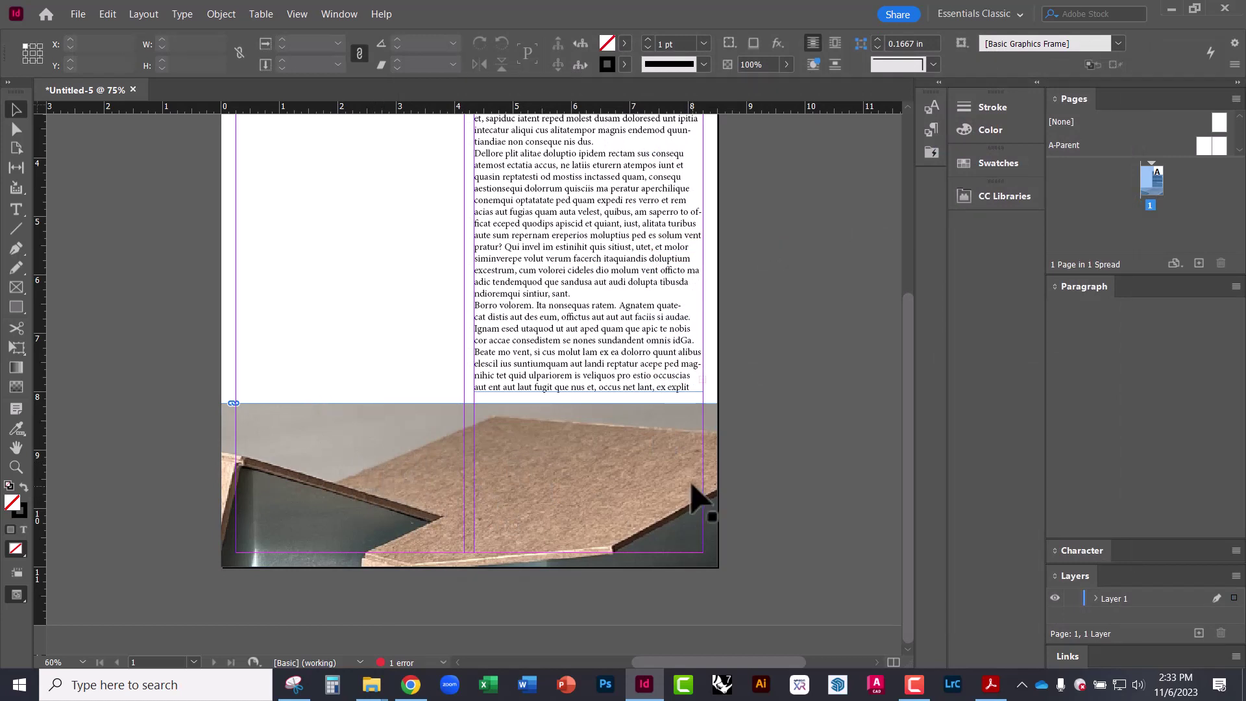
Shrink IMG-1710 to about 79.76% inside its frame, undoing the extra resize
left_click(651, 503)
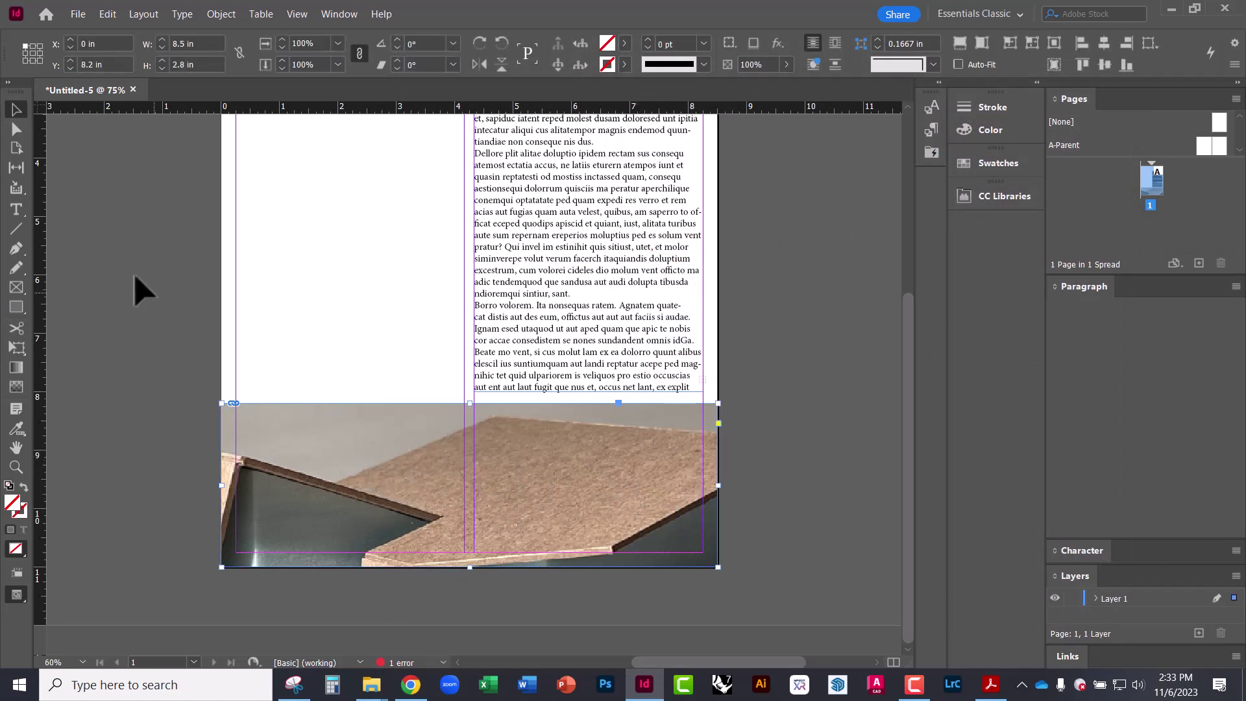
left_click(10, 130)
left_click(441, 475)
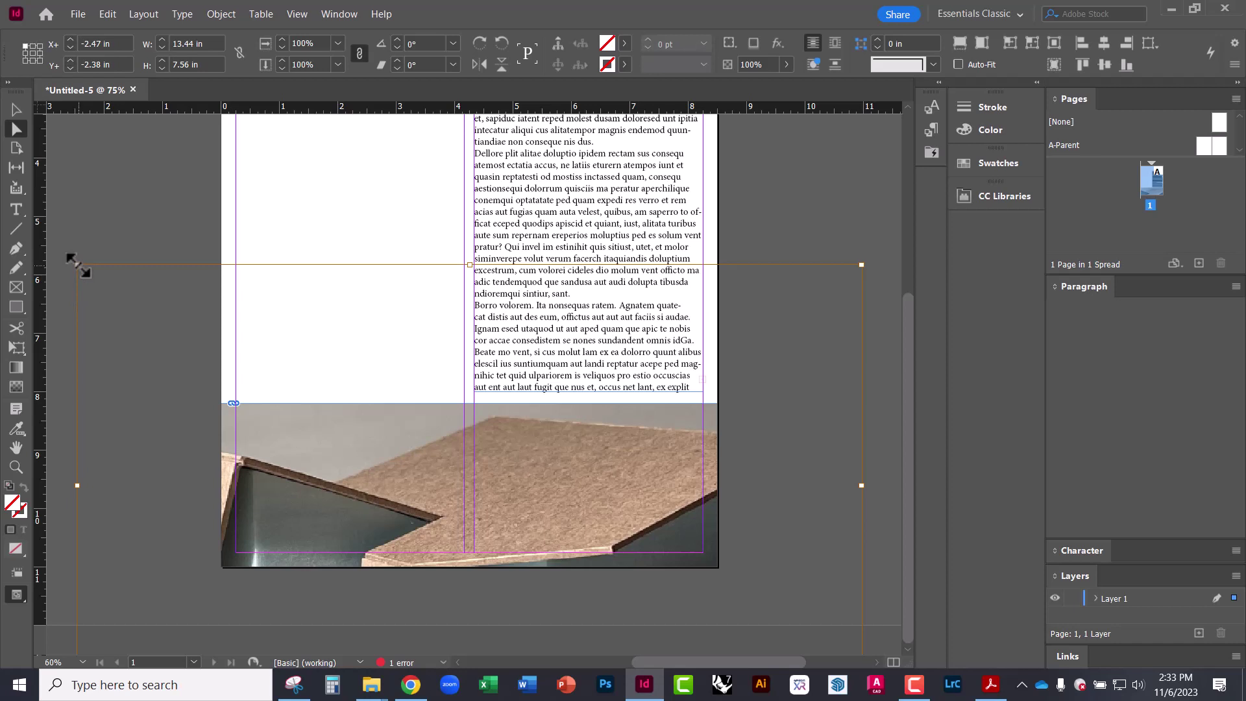
left_click_drag(76, 264, 230, 352)
mouse_move(381, 487)
left_mouse_down()
mouse_move(344, 486)
mouse_move(378, 478)
mouse_move(383, 495)
mouse_move(371, 487)
mouse_move(388, 500)
mouse_move(373, 469)
left_mouse_up()
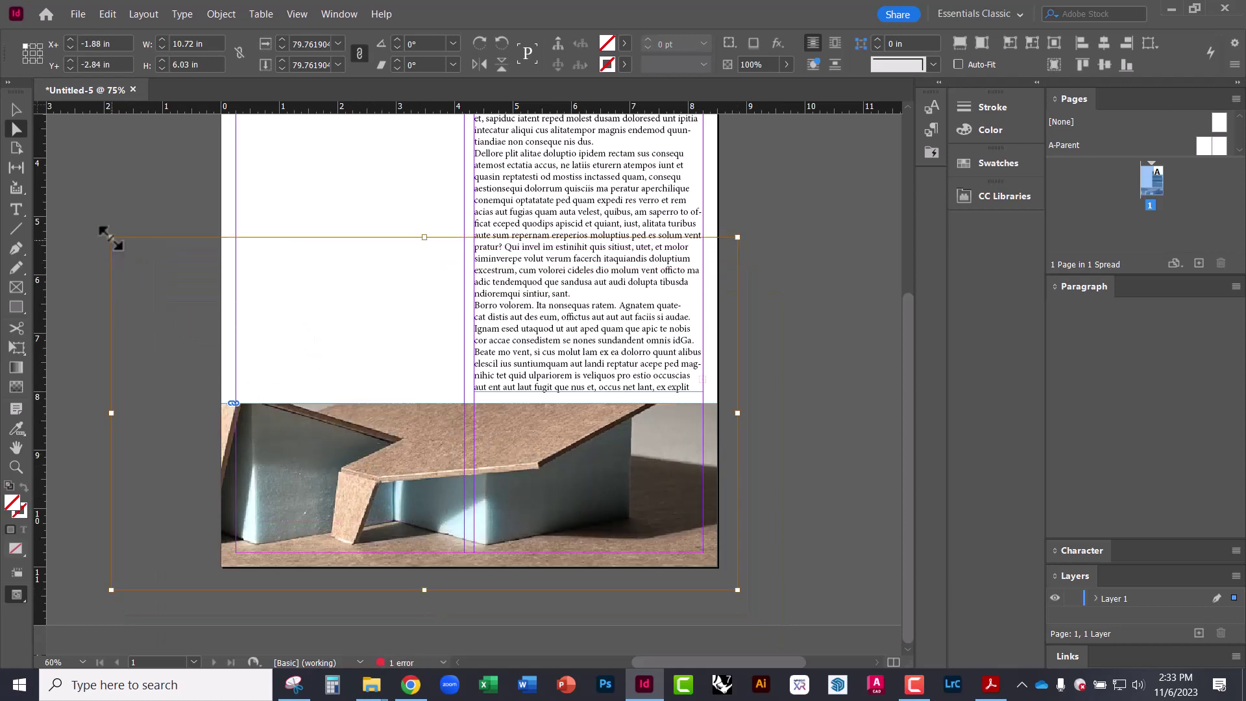
left_click_drag(110, 239, 216, 296)
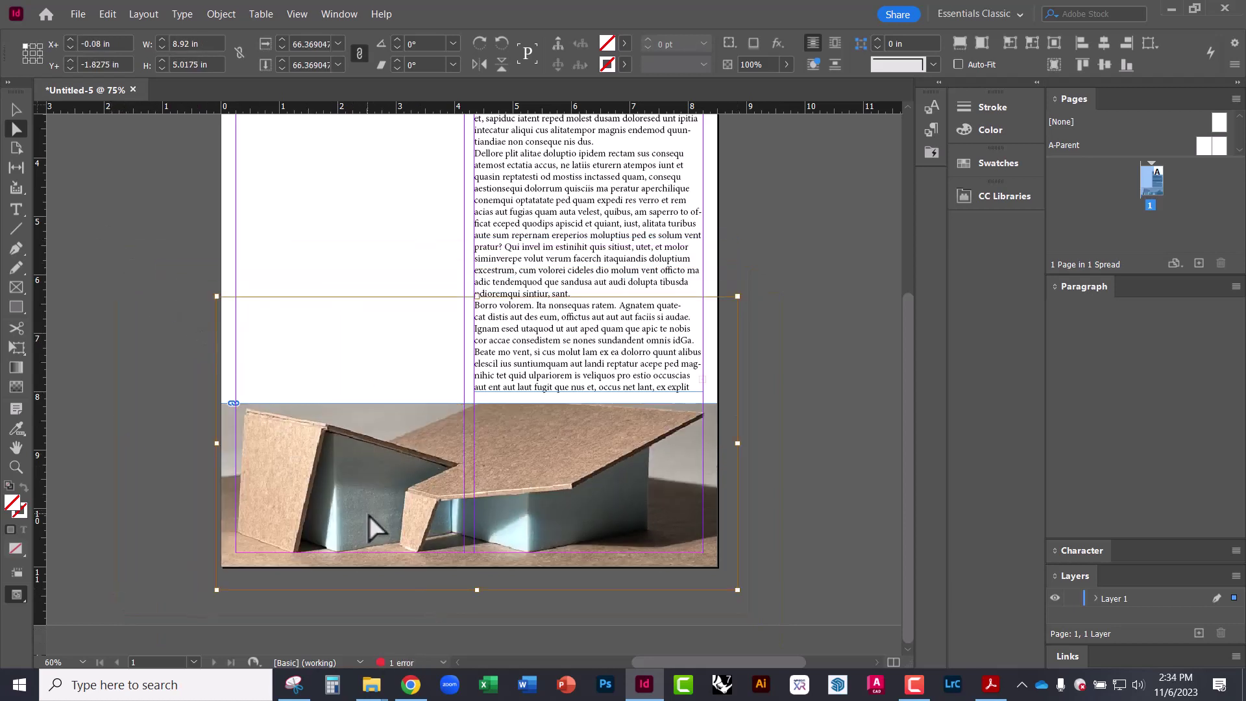
key("ctrl+z")
left_click(16, 115)
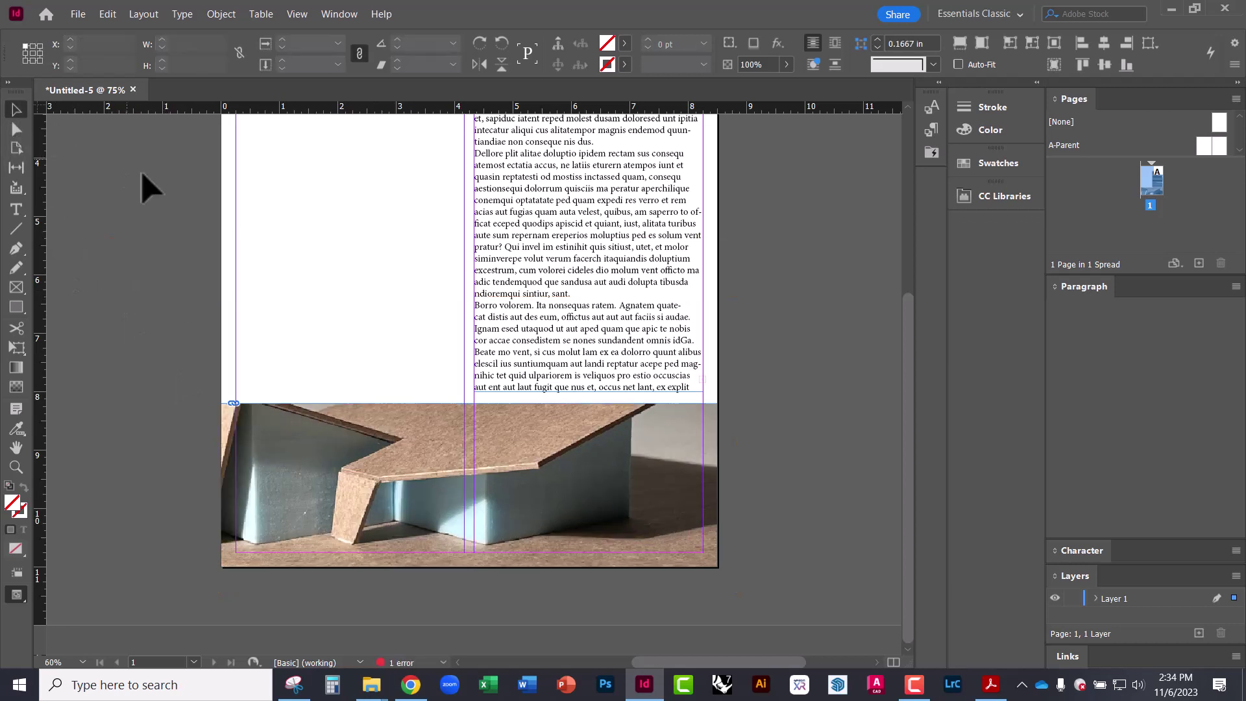
left_click(360, 495)
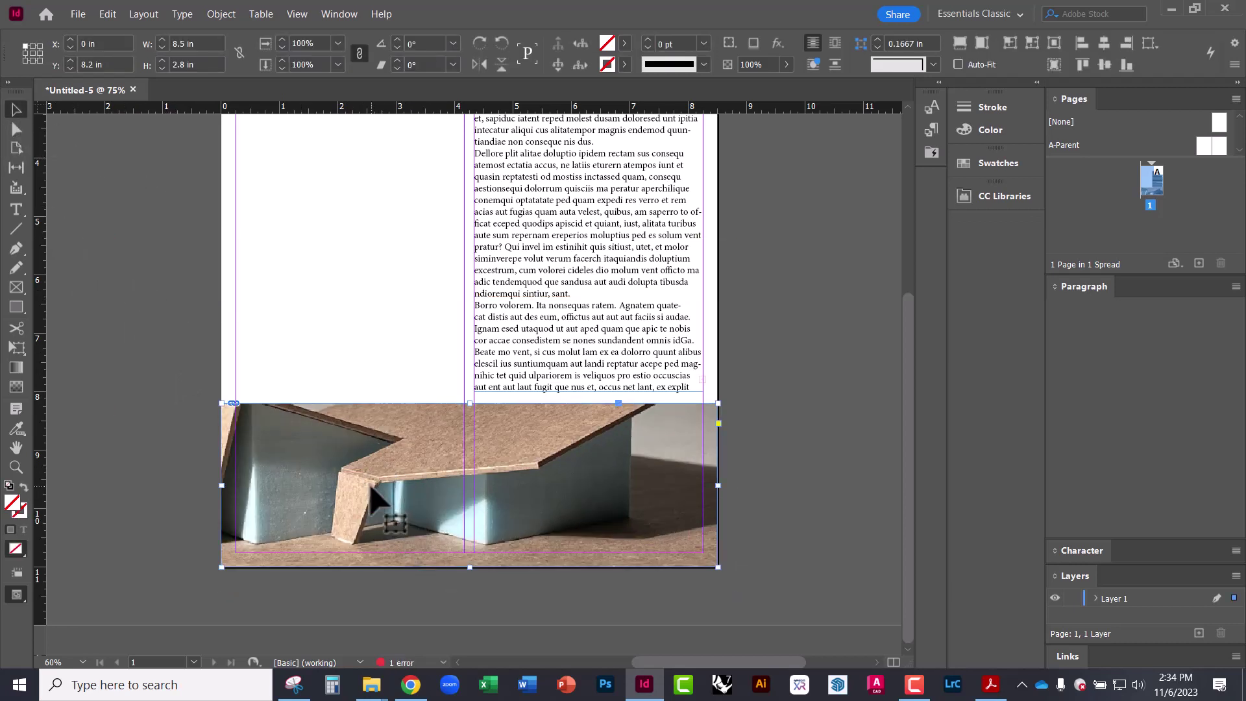
Fill the bottom frame proportionally with the photo and reposition the image inside it
right_click(373, 499)
mouse_move(309, 409)
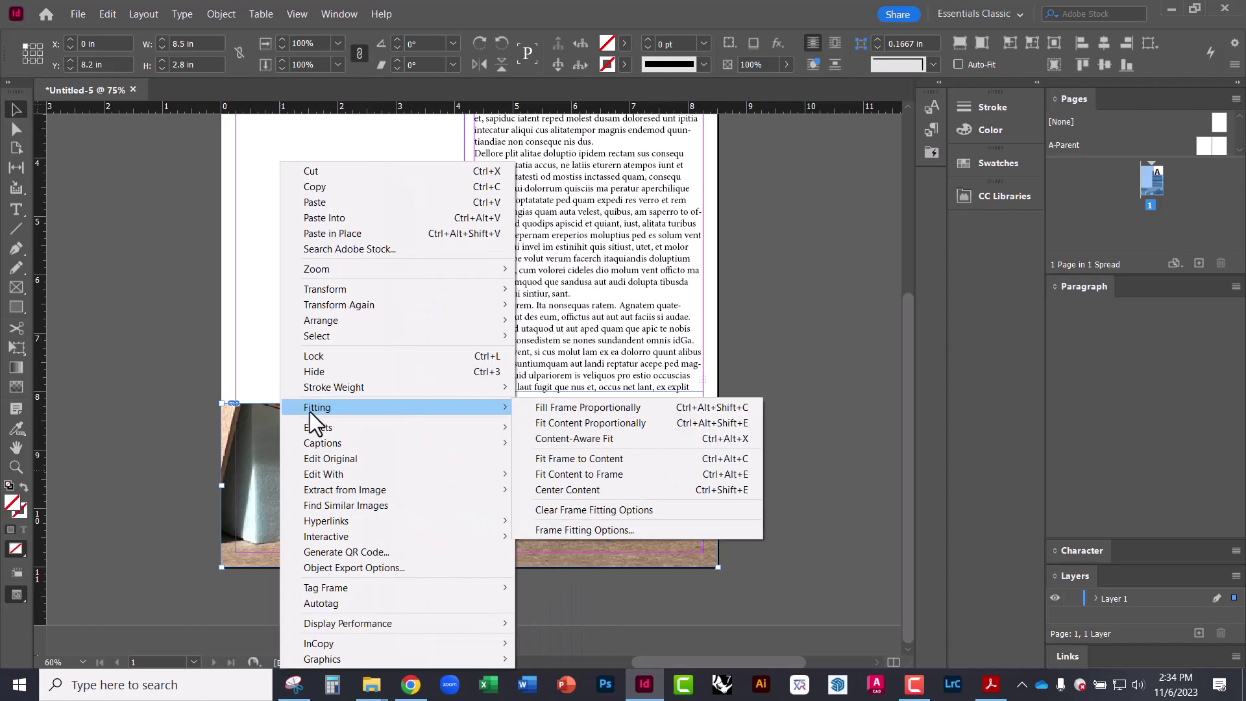
left_click(539, 409)
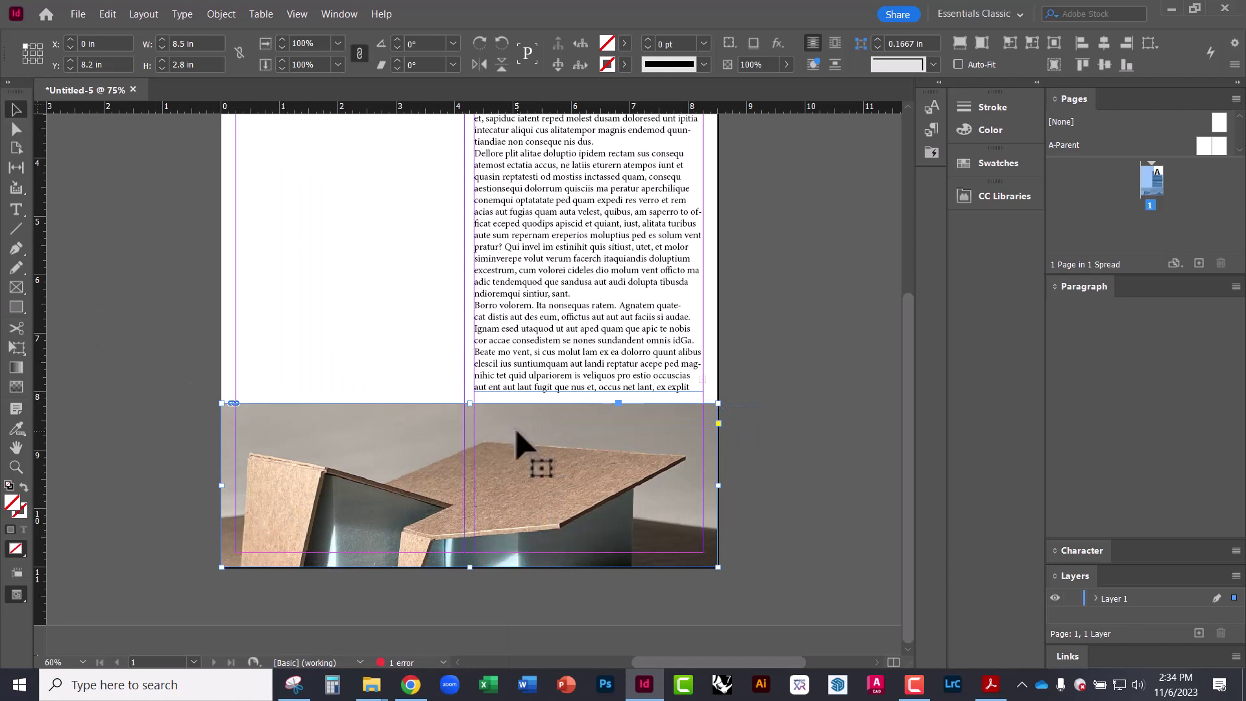
left_click(16, 131)
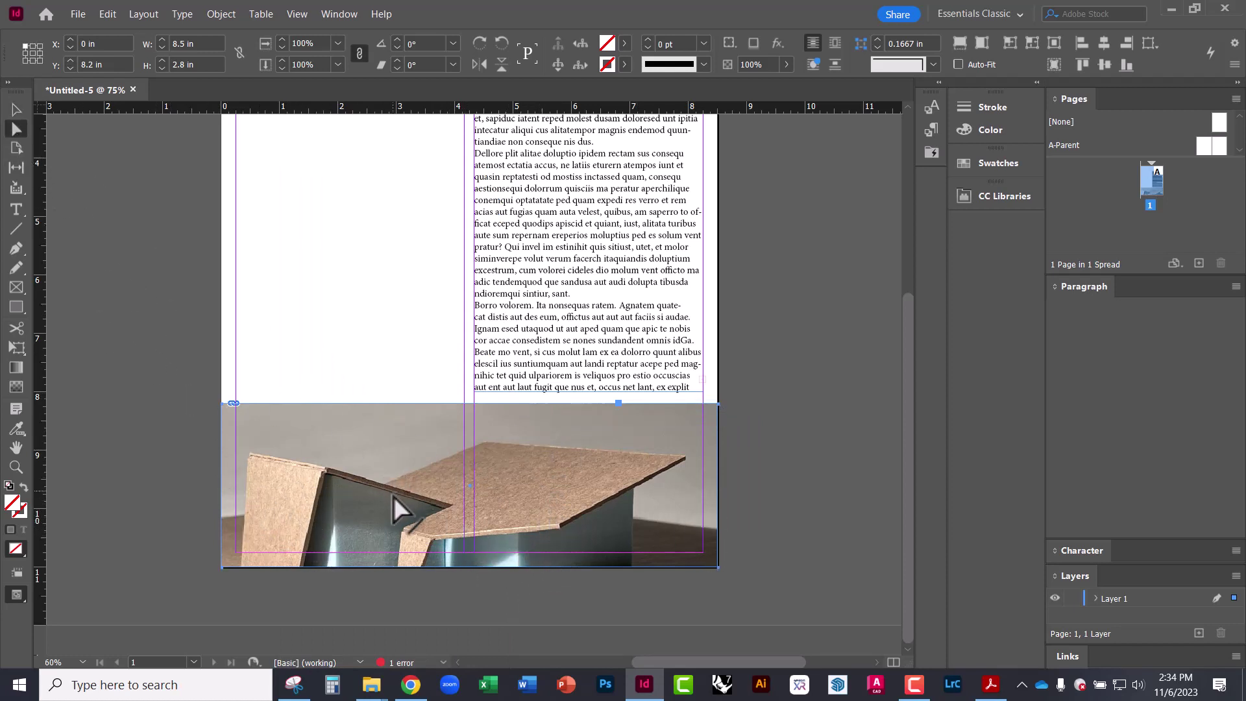
left_click_drag(393, 497, 412, 523)
left_click(164, 419)
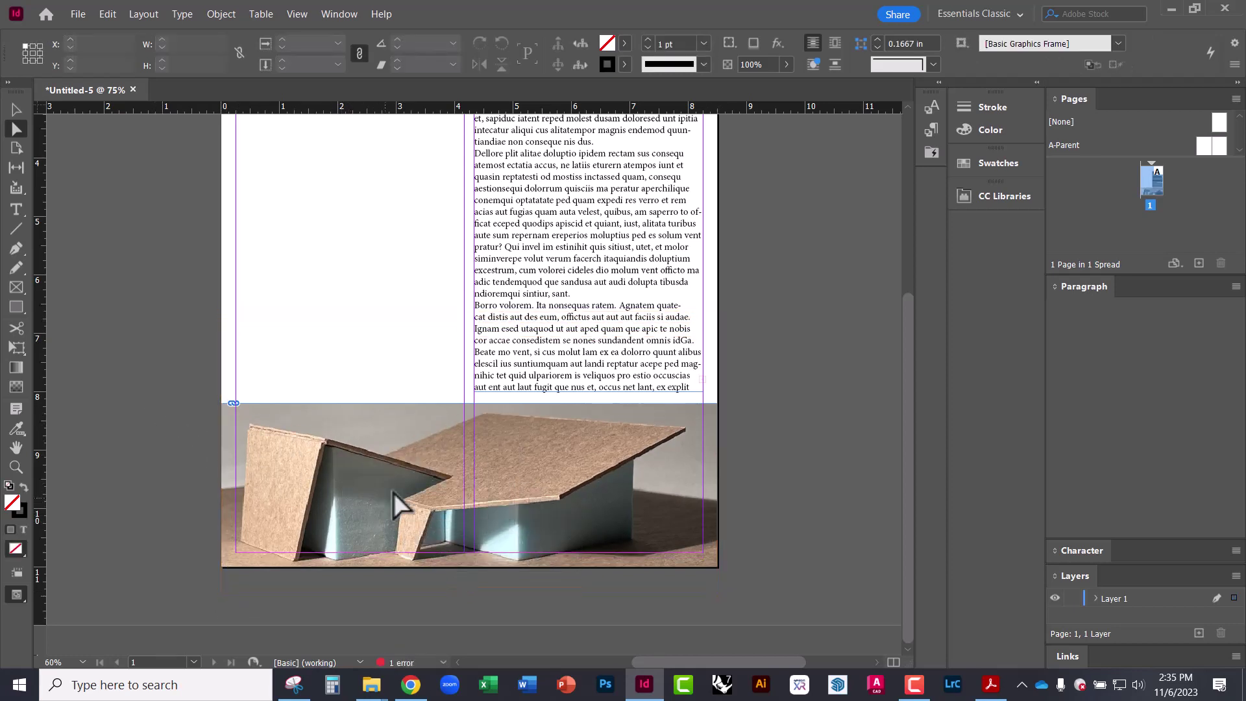
Apply Fit Content Proportionally so the entire model photo shows in the frame
left_click(337, 488)
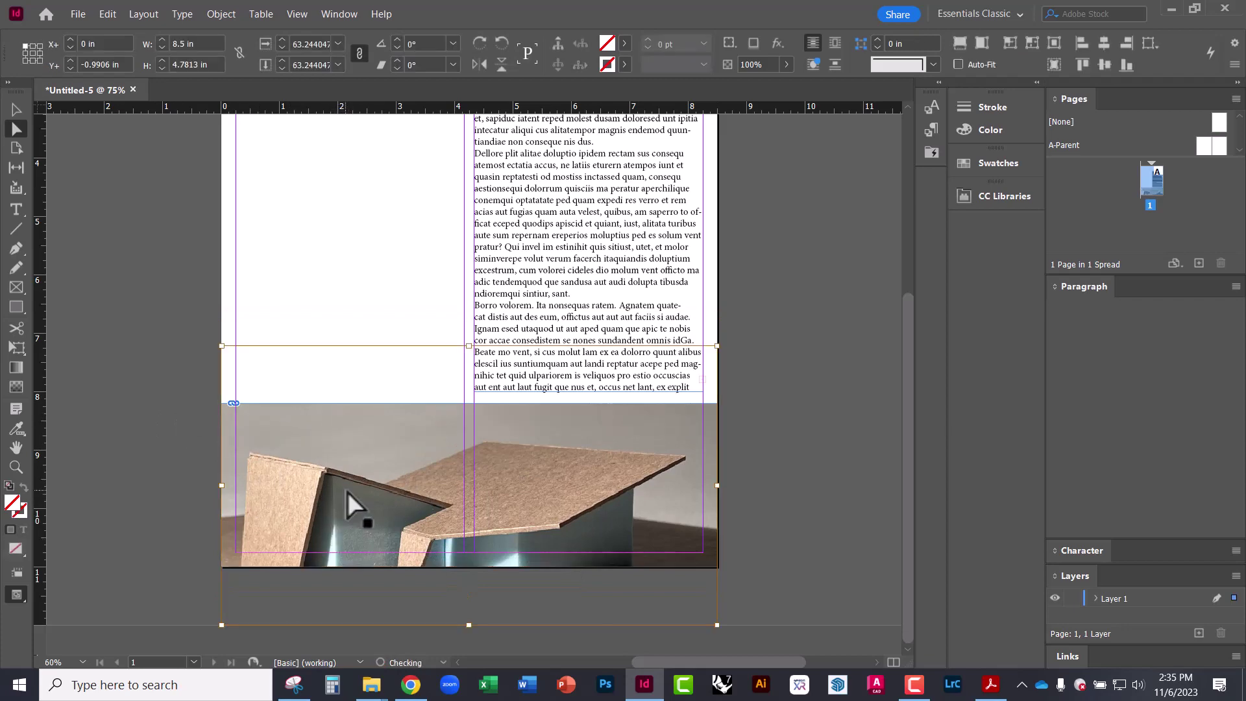
right_click(325, 476)
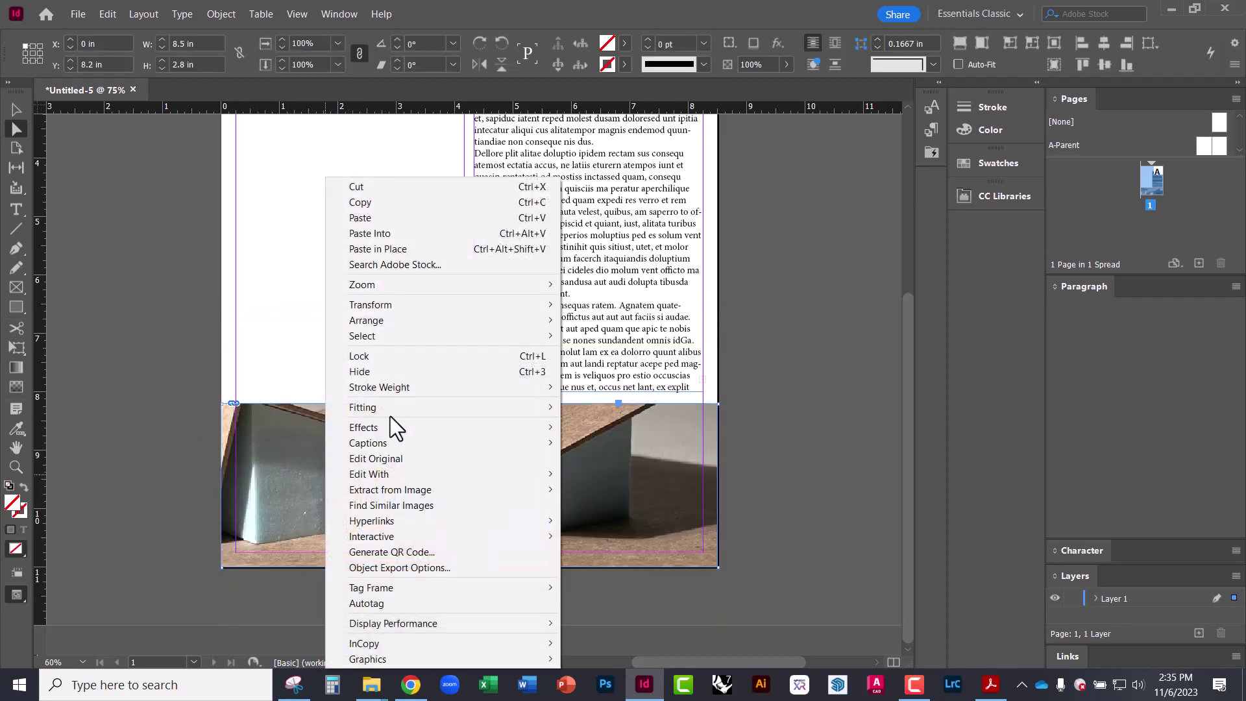
mouse_move(399, 412)
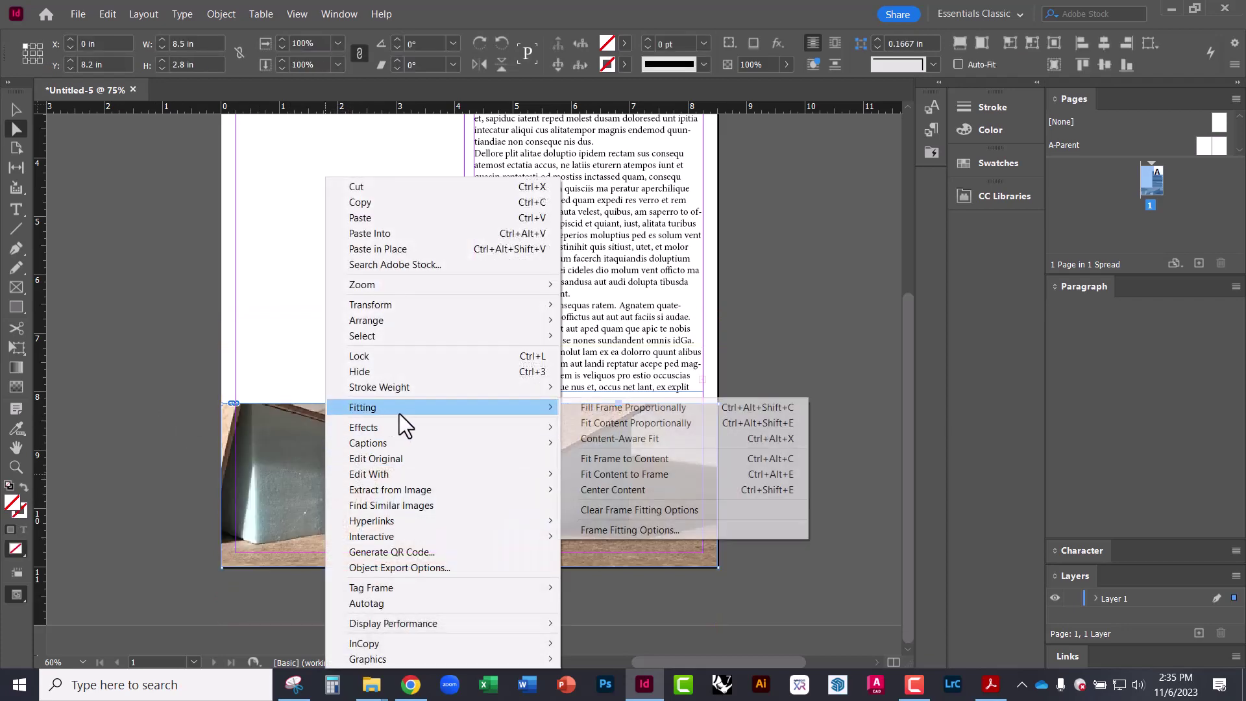
left_click(641, 423)
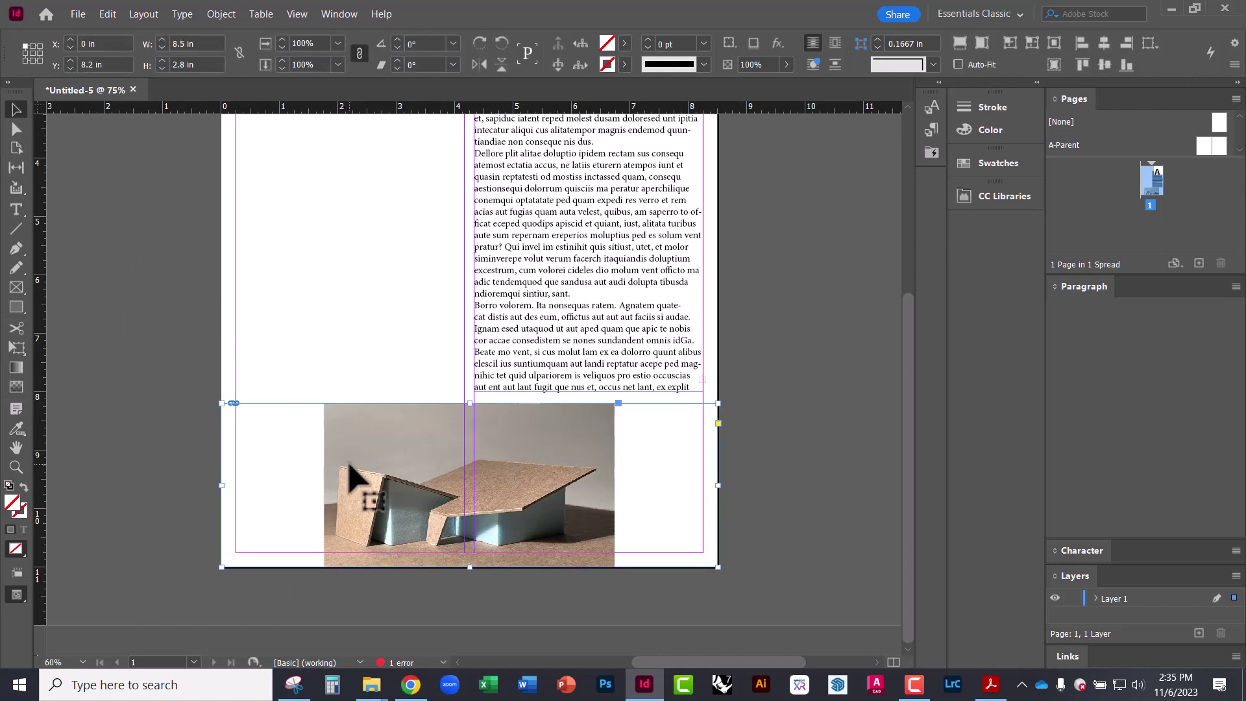
Refill the frame proportionally with IMG-1710 and shift the photo vertically to frame the model
right_click(408, 486)
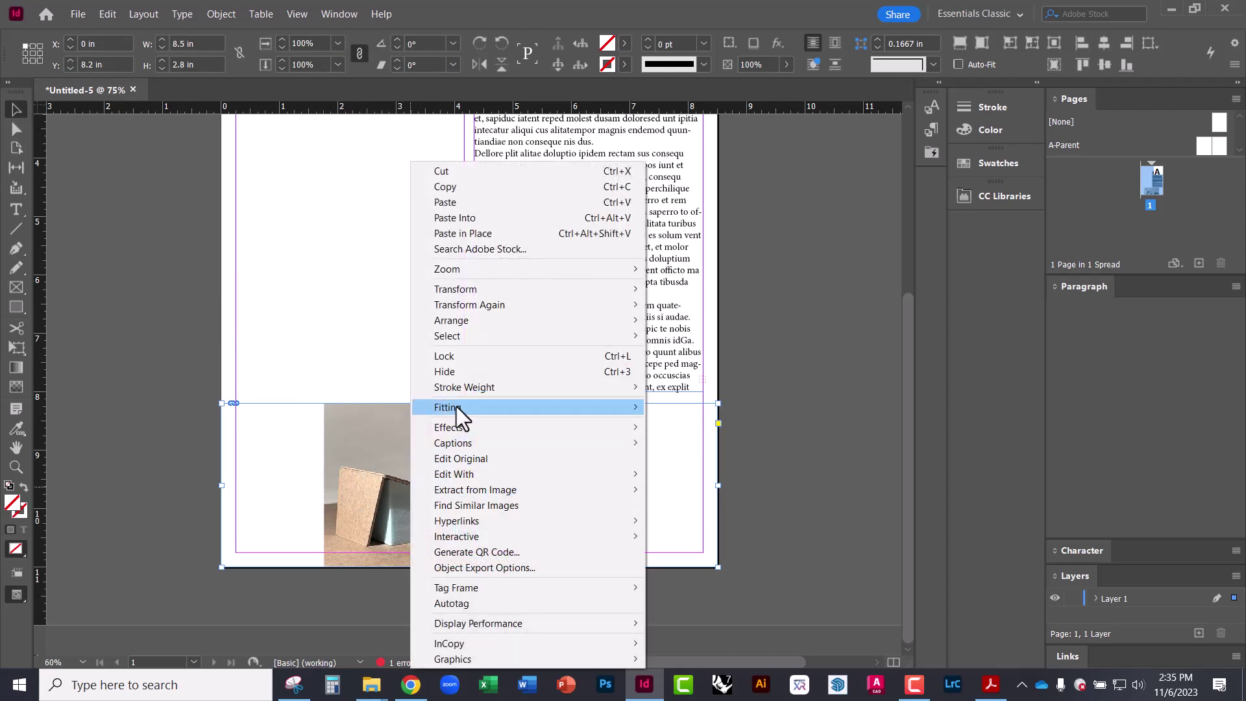
mouse_move(493, 406)
left_click(731, 408)
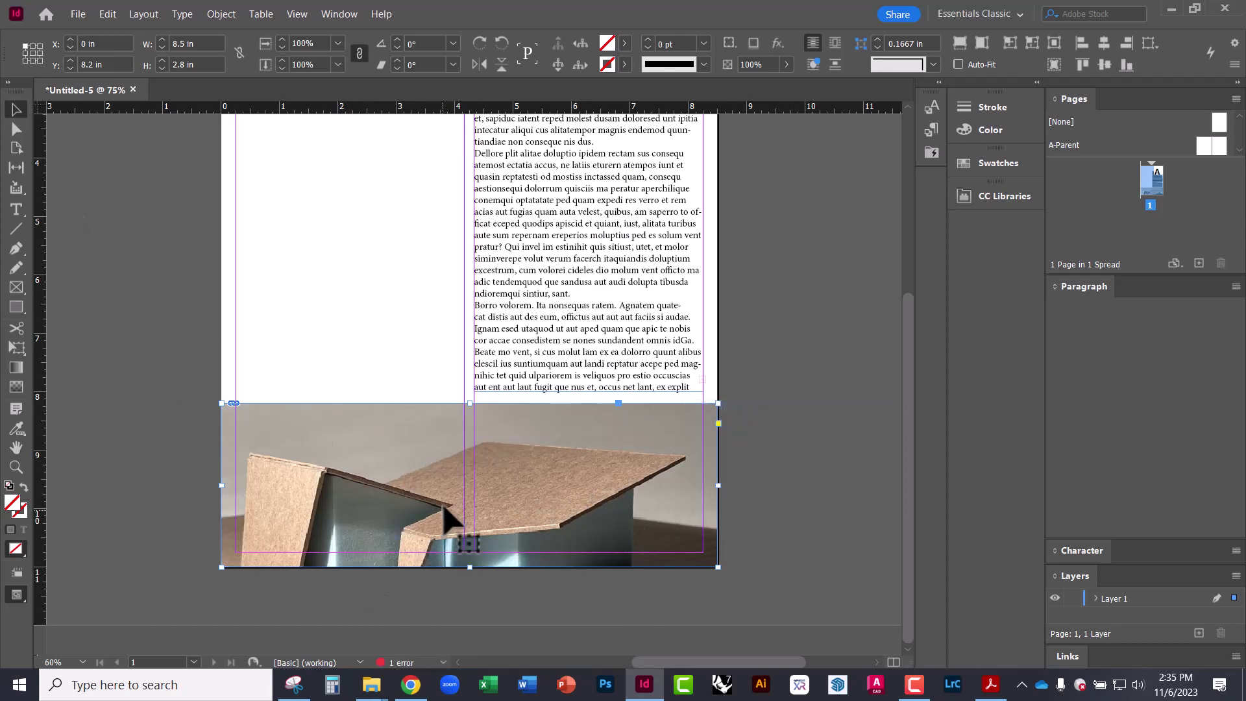
left_click(13, 129)
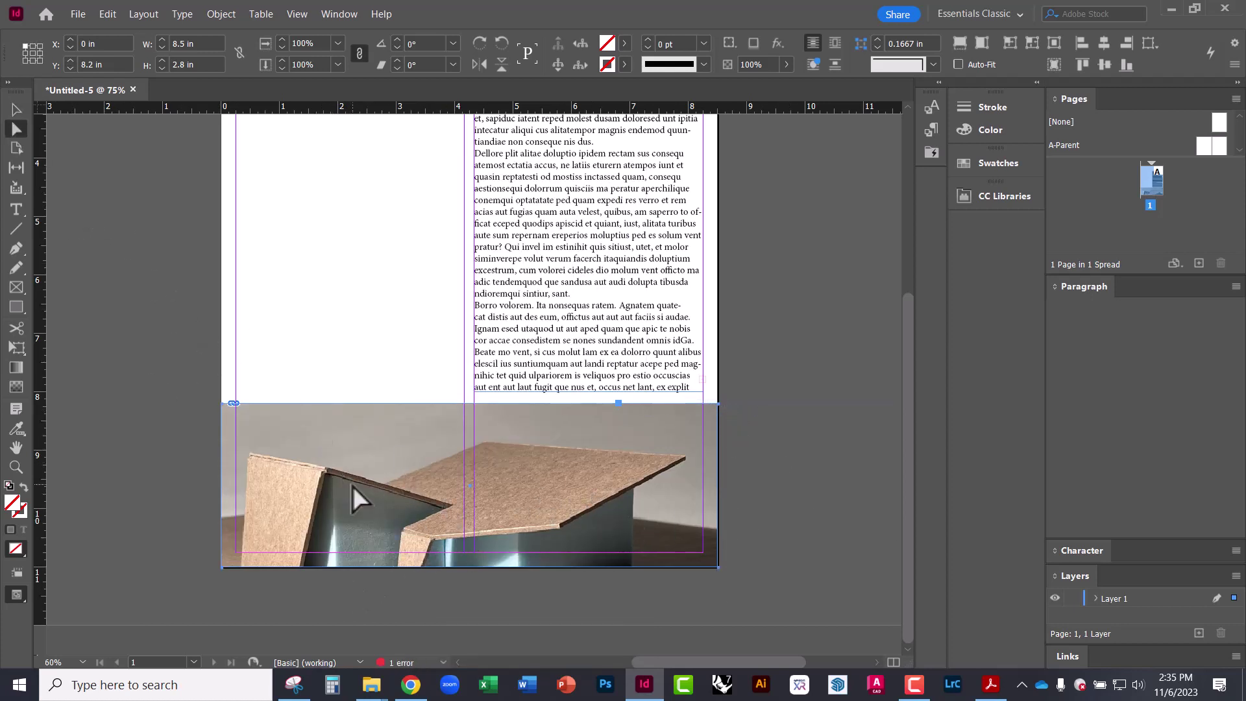
left_click_drag(353, 485, 592, 504)
left_click(175, 399)
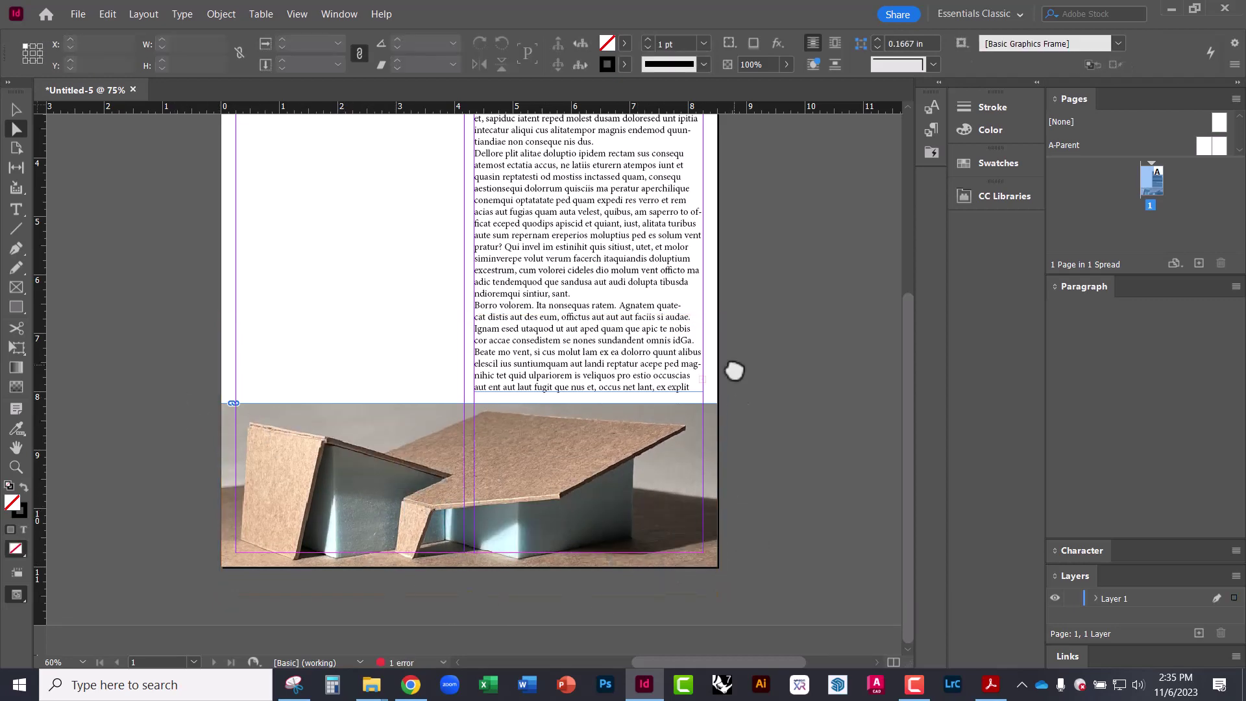
Zoom out to view the whole page
scroll(668, 560, "up", 3)
scroll(737, 383, "left", 2)
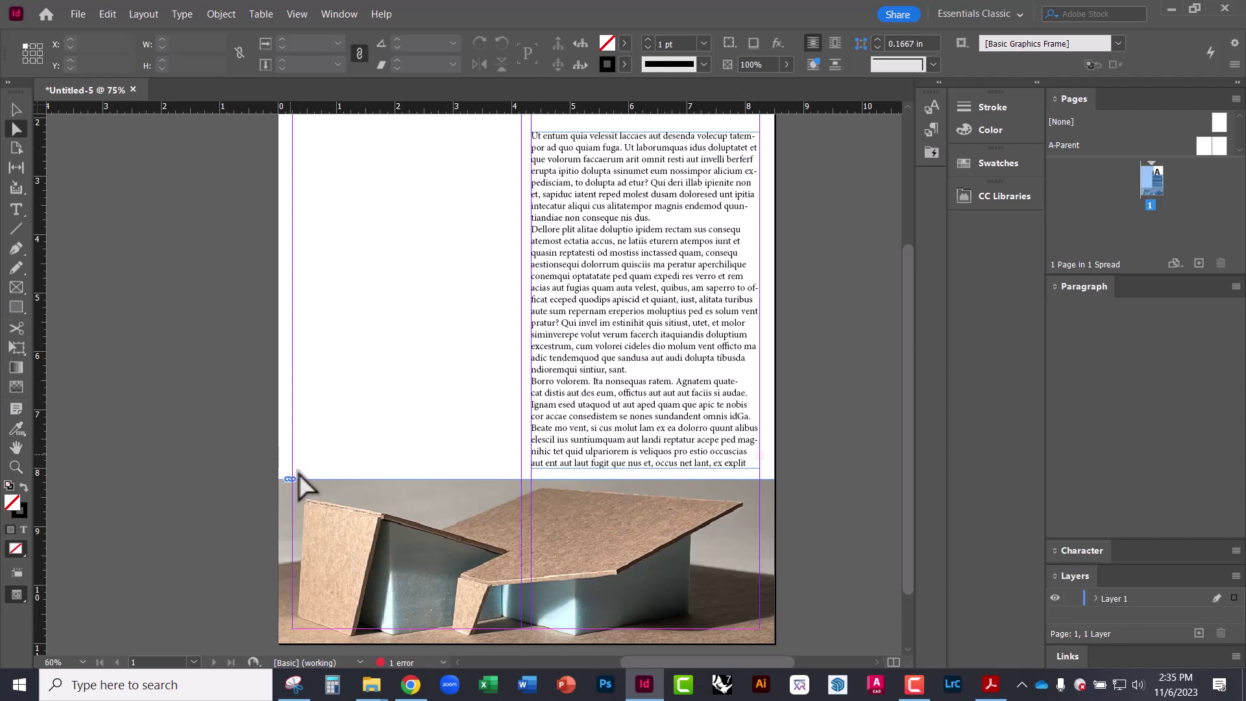
scroll(450, 329, "up", 2)
scroll(450, 328, "right", 1)
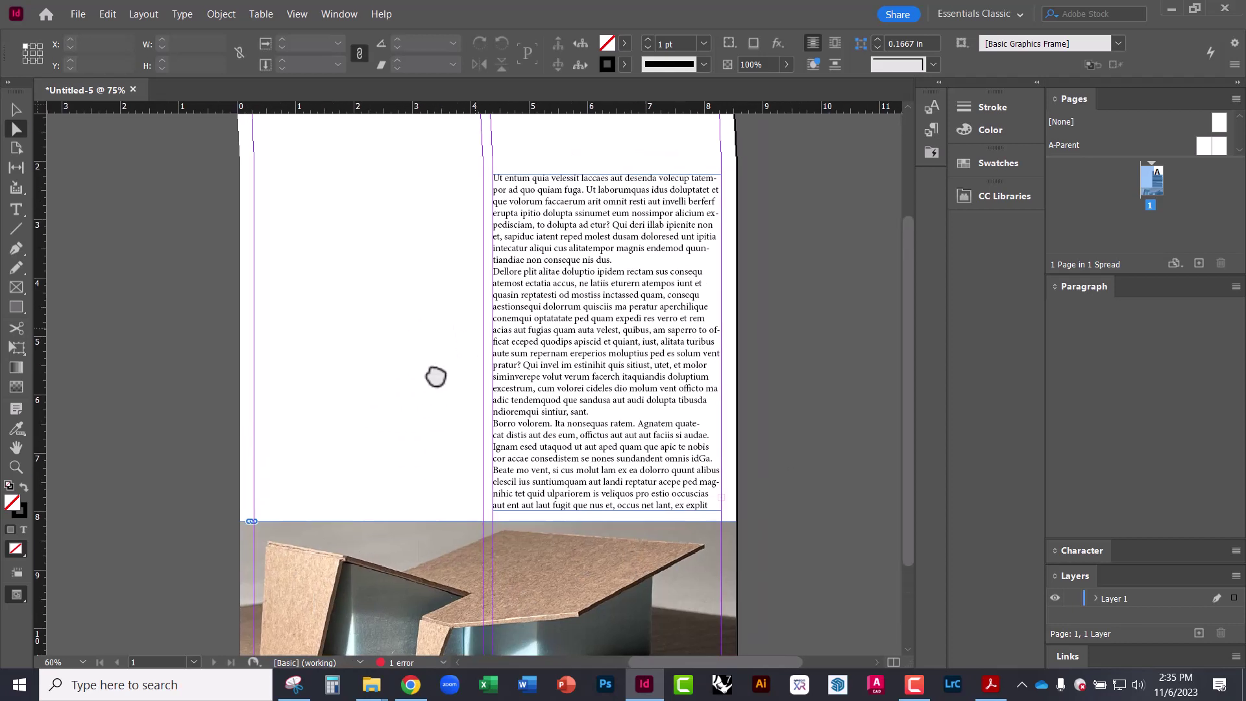
key("ctrl+minus")
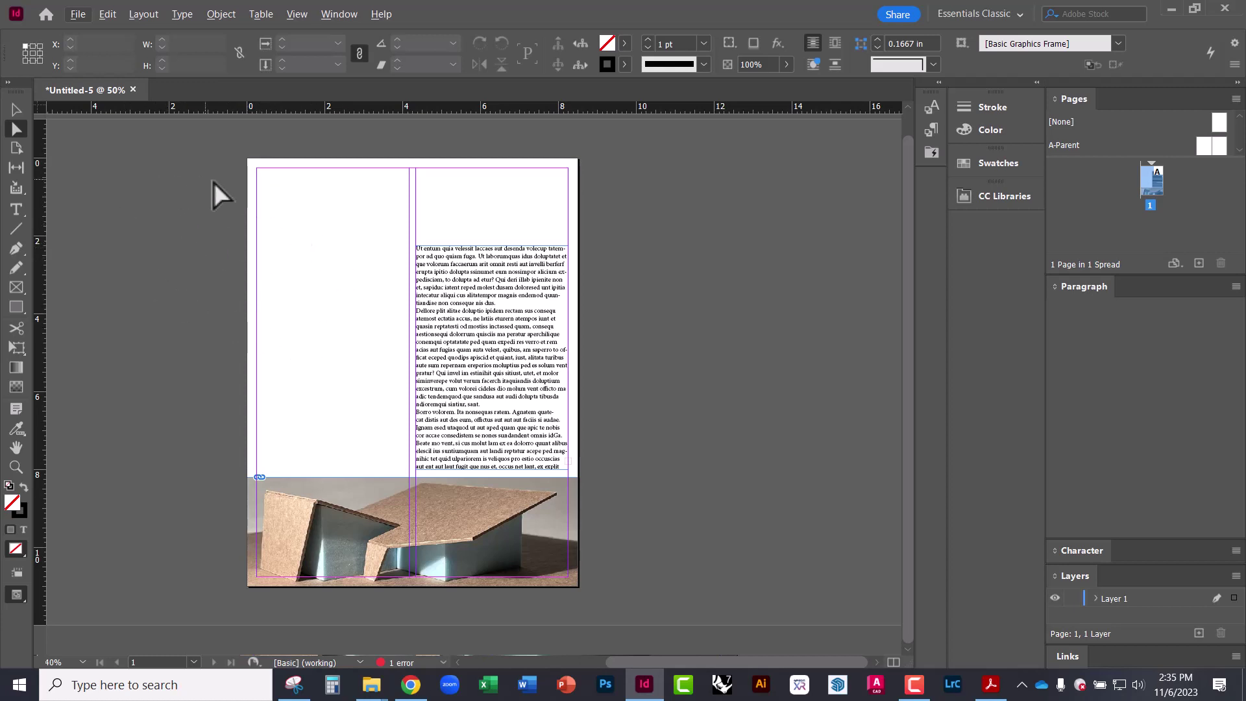
scroll(286, 270, "up", 1)
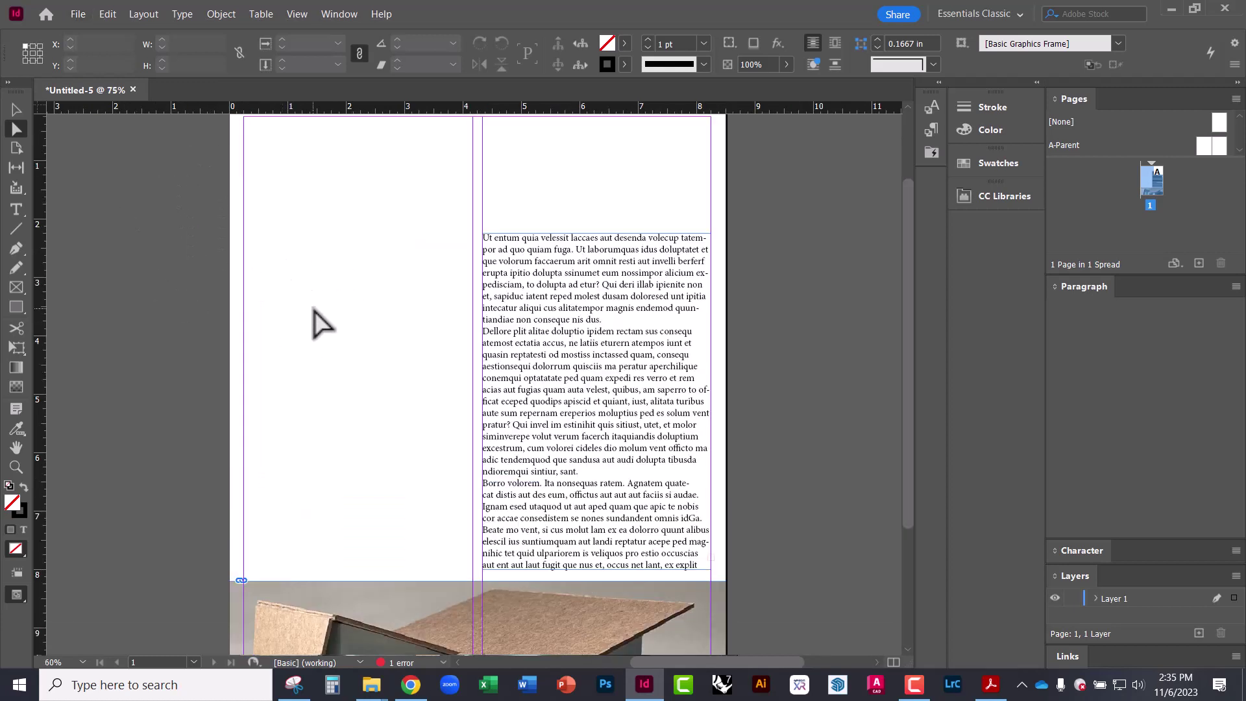
scroll(320, 325, "up", 1)
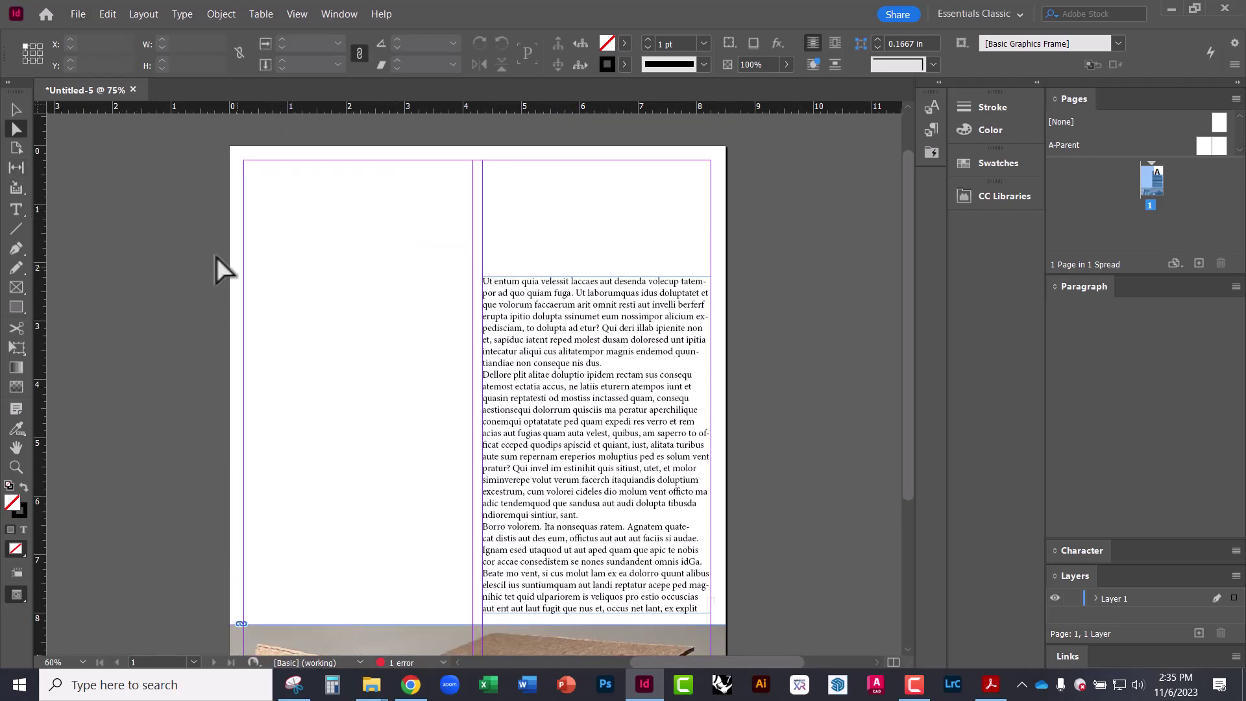
Draw a top-left text frame with the 'GUEST SPEAKER:' heading and trim it to 0.46 in tall
left_click(15, 210)
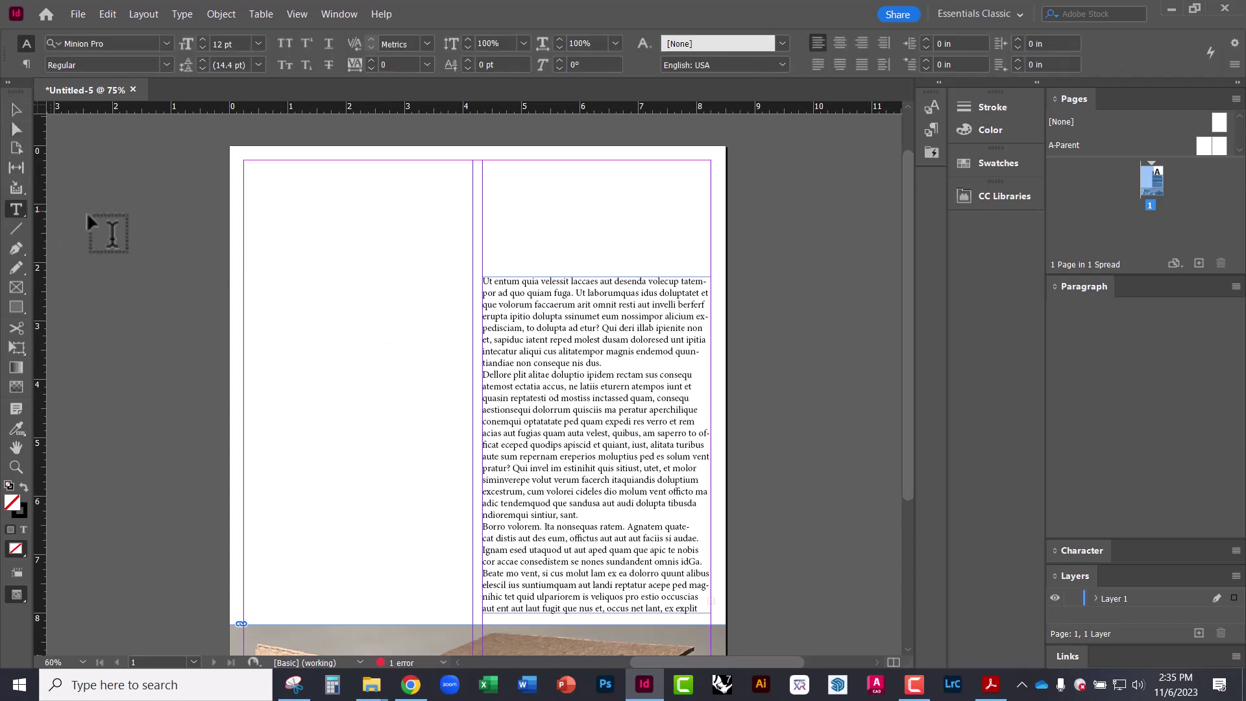
left_click_drag(248, 192, 434, 237)
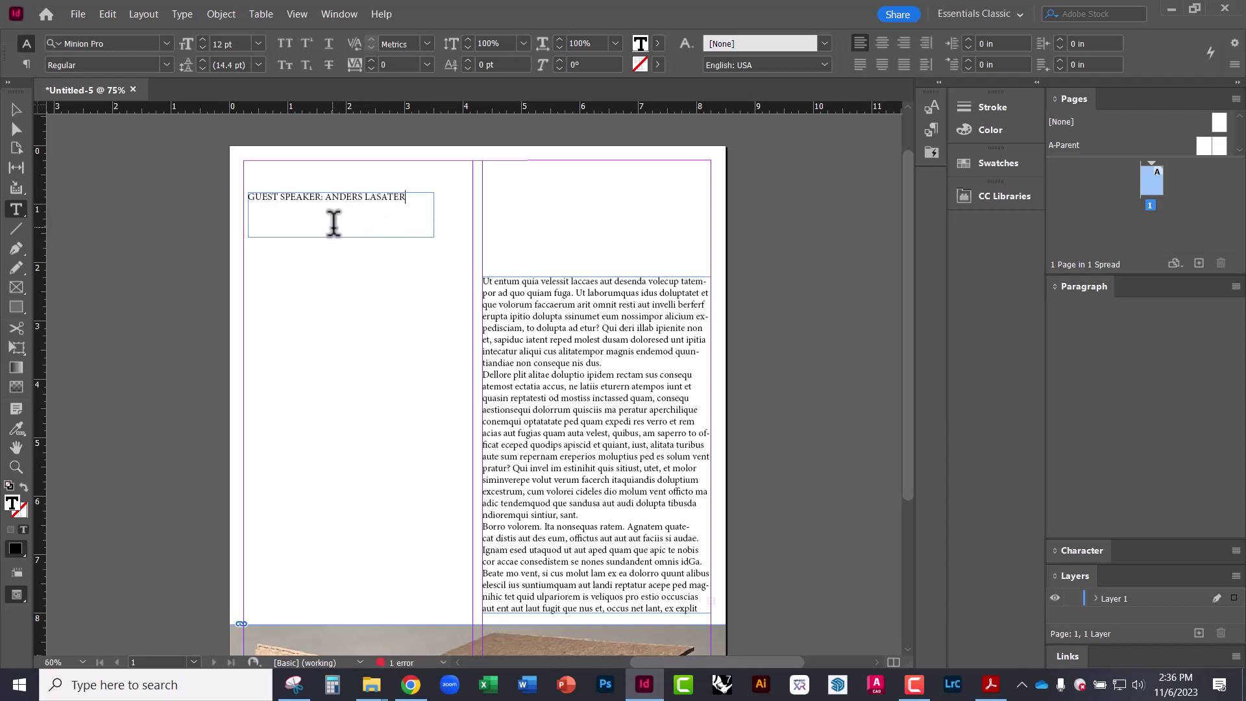
left_click(16, 107)
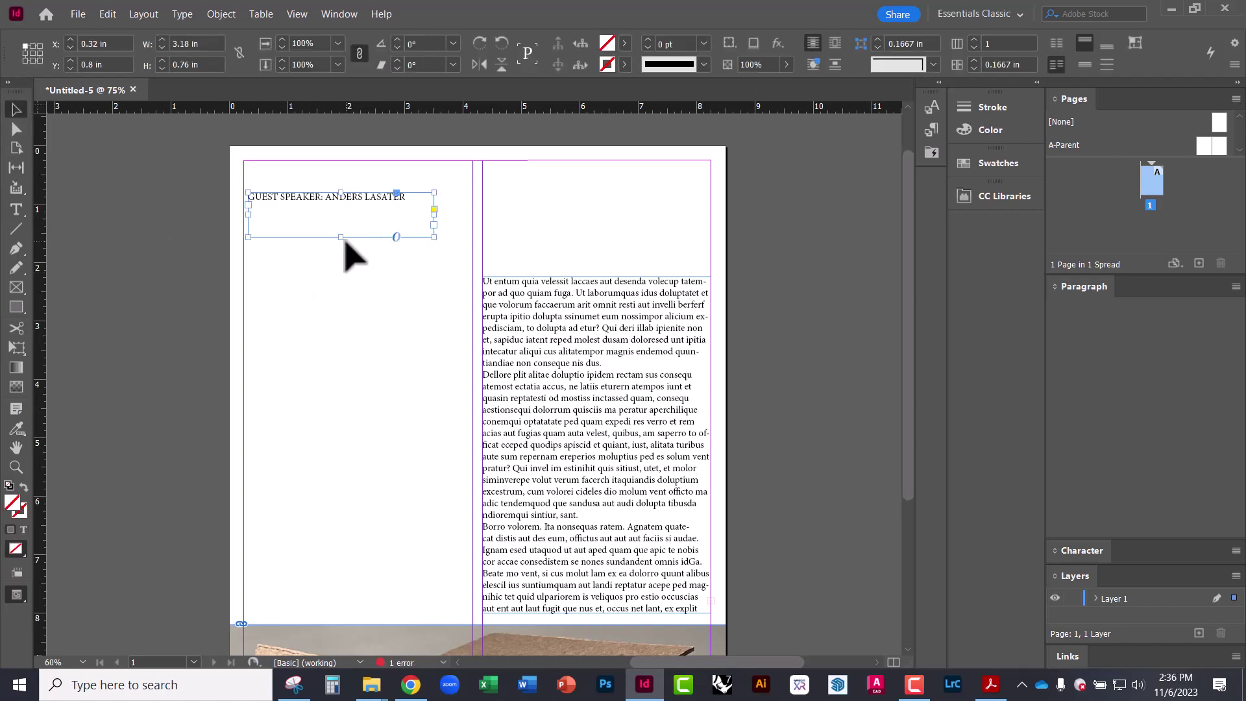
left_click_drag(340, 236, 340, 219)
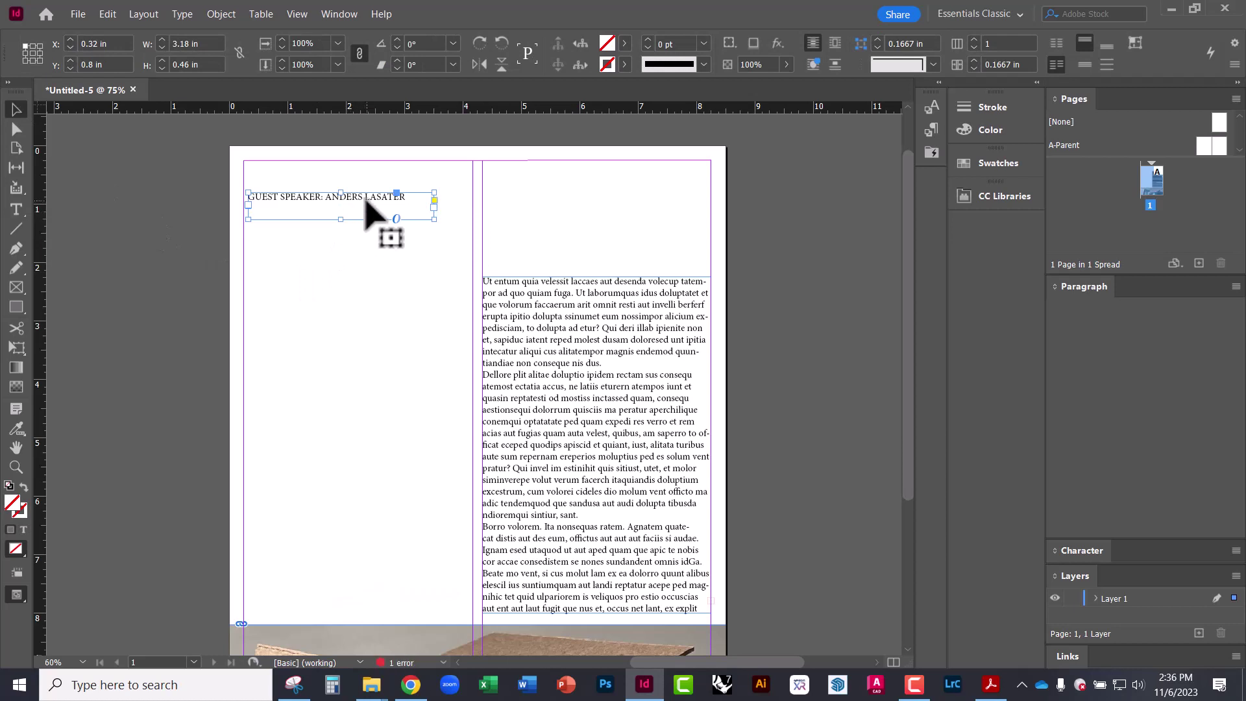
Set the heading to PF DIN Display Pro Medium 18 pt and widen its frame to 4.0133 in
left_click(1064, 550)
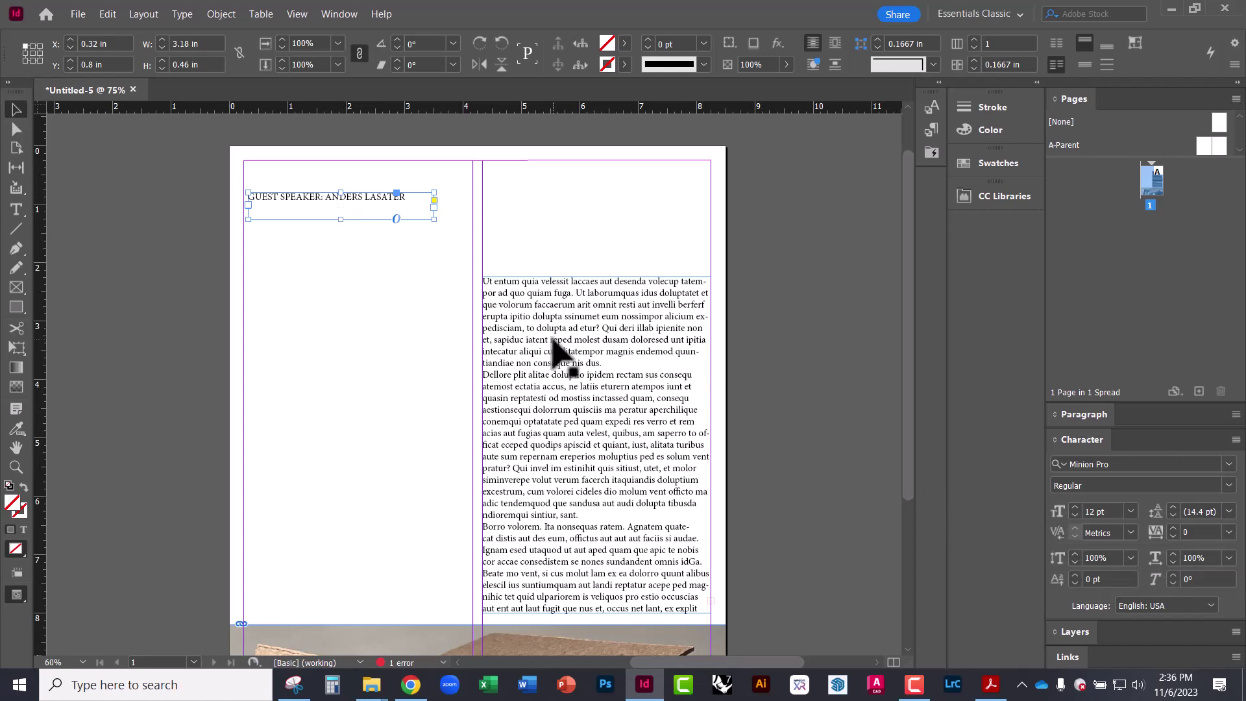
left_click(1185, 463)
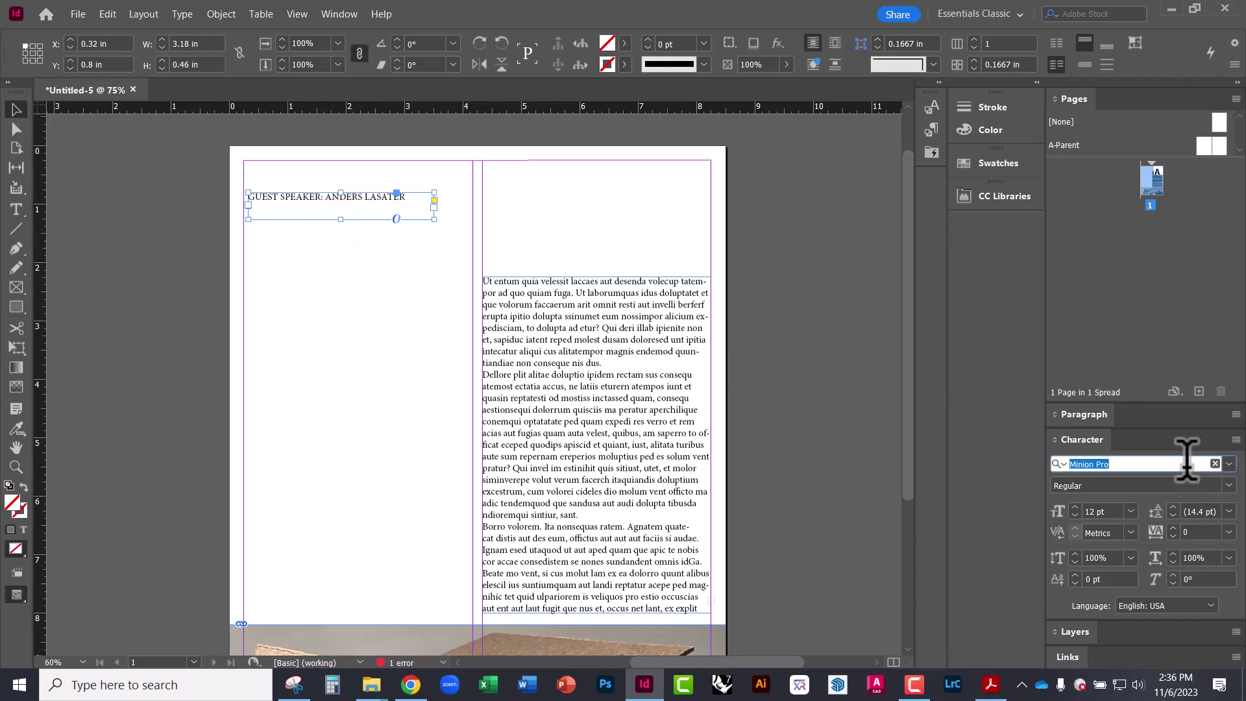
type("PF DIN")
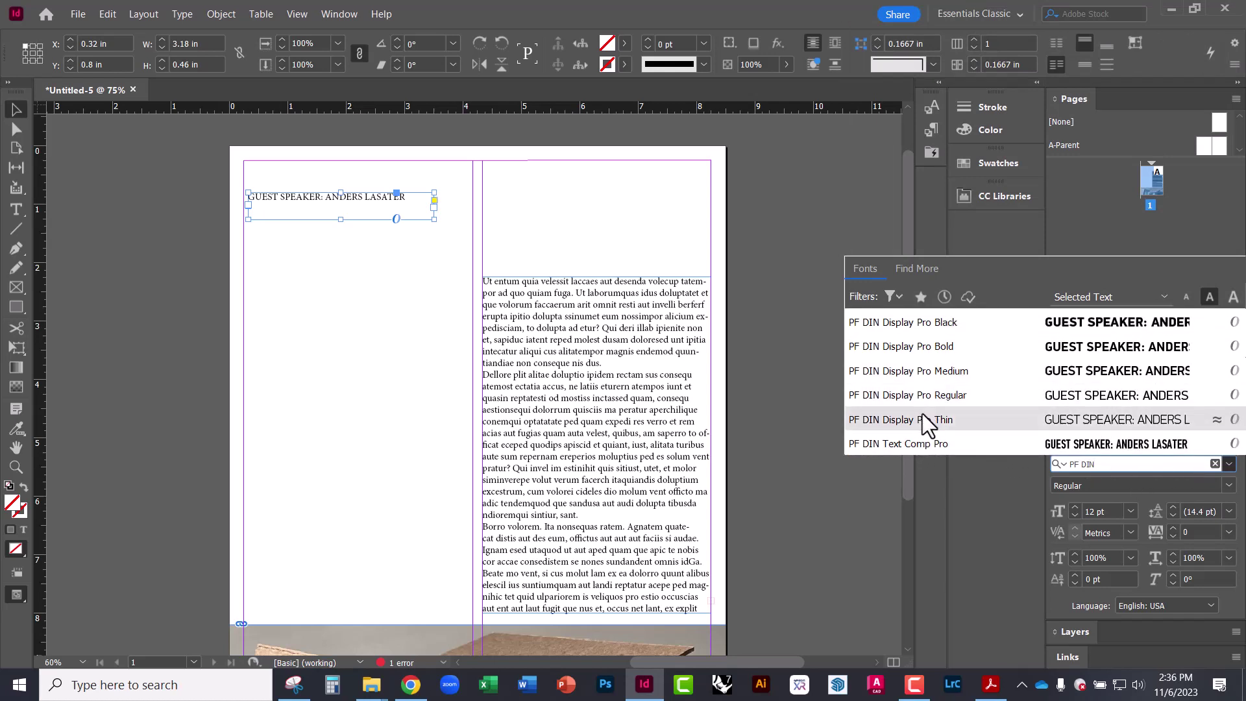
left_click(913, 370)
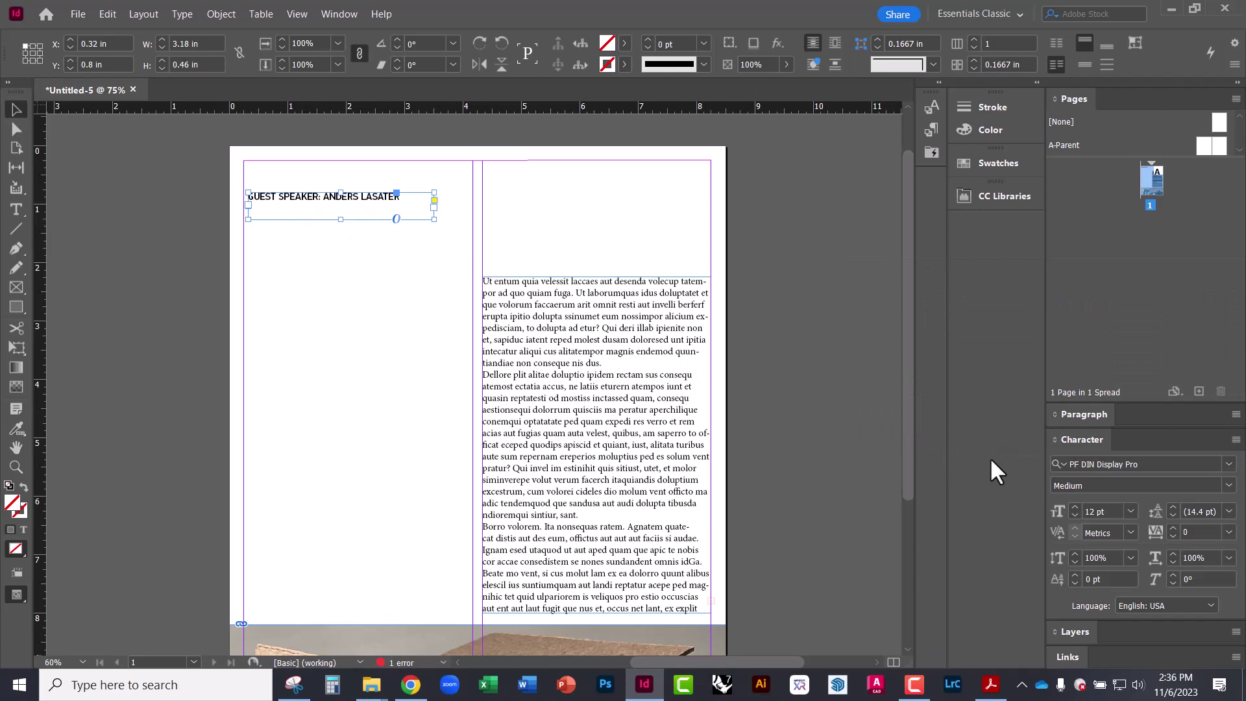
left_click(1129, 512)
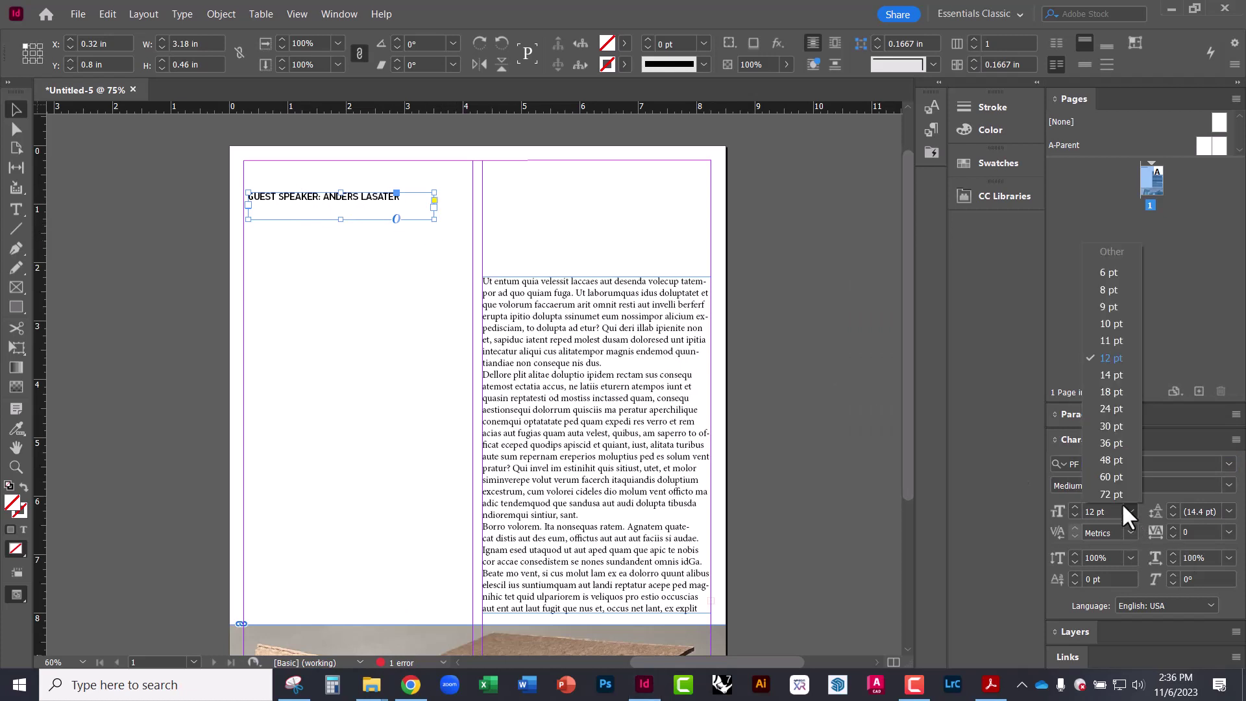
left_click(1111, 391)
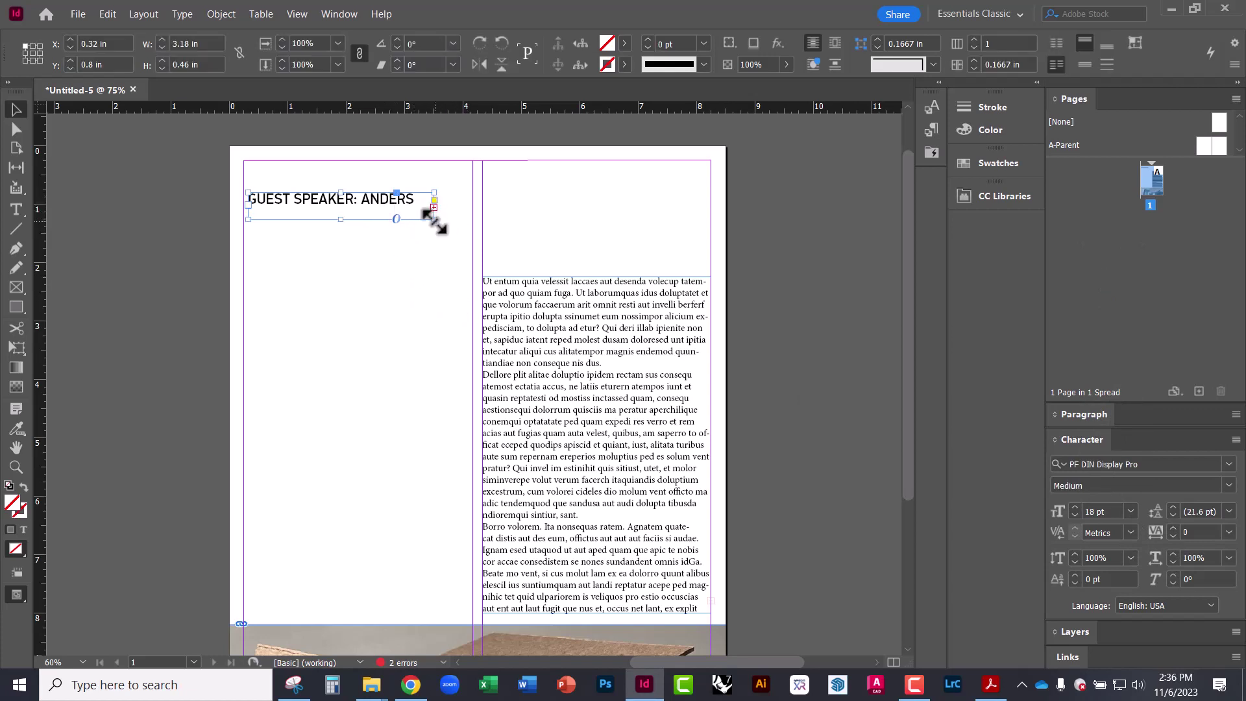
left_click_drag(434, 220, 483, 225)
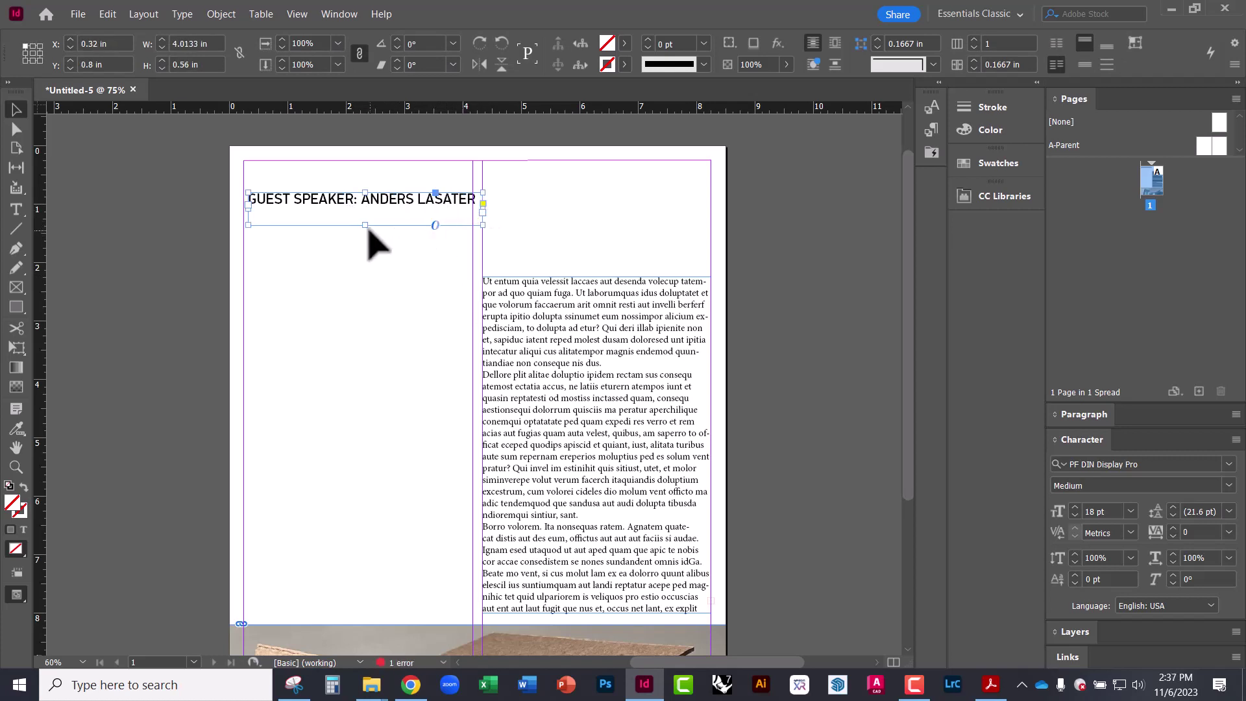
Nudge the heading frame into its final position at the top left
left_click(364, 278)
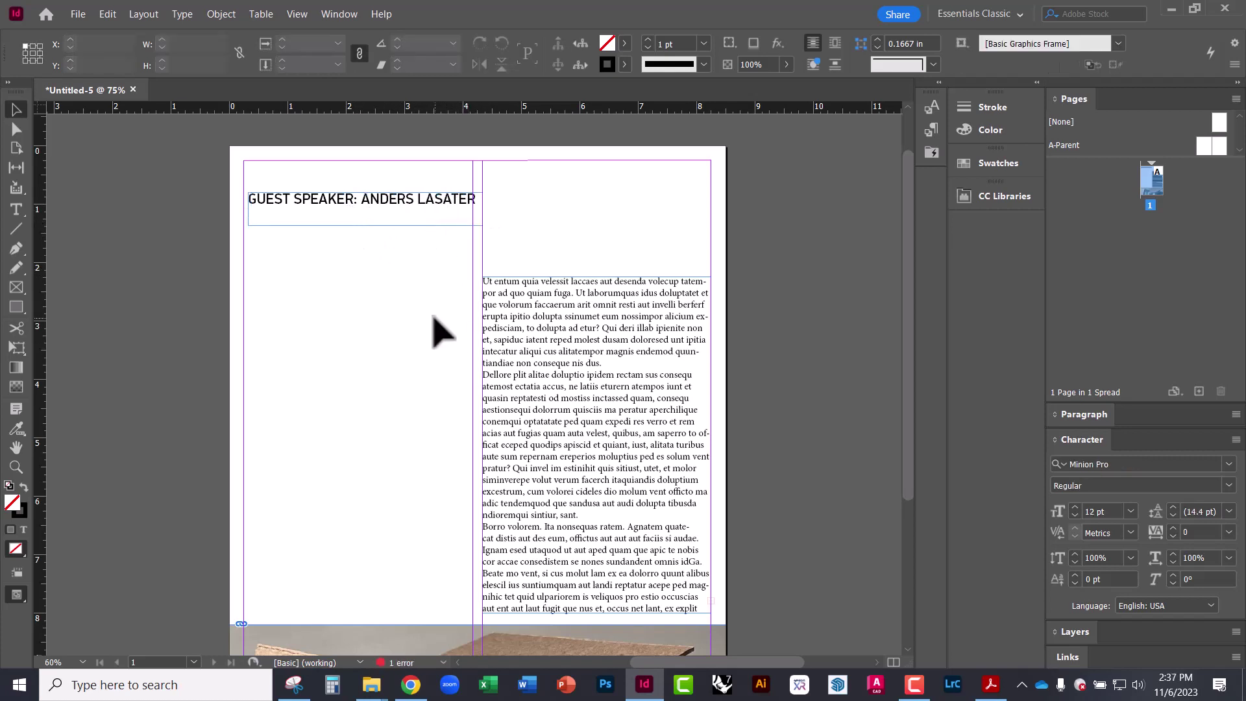
left_click_drag(326, 202, 324, 202)
left_click(350, 317)
scroll(318, 214, "up", 1)
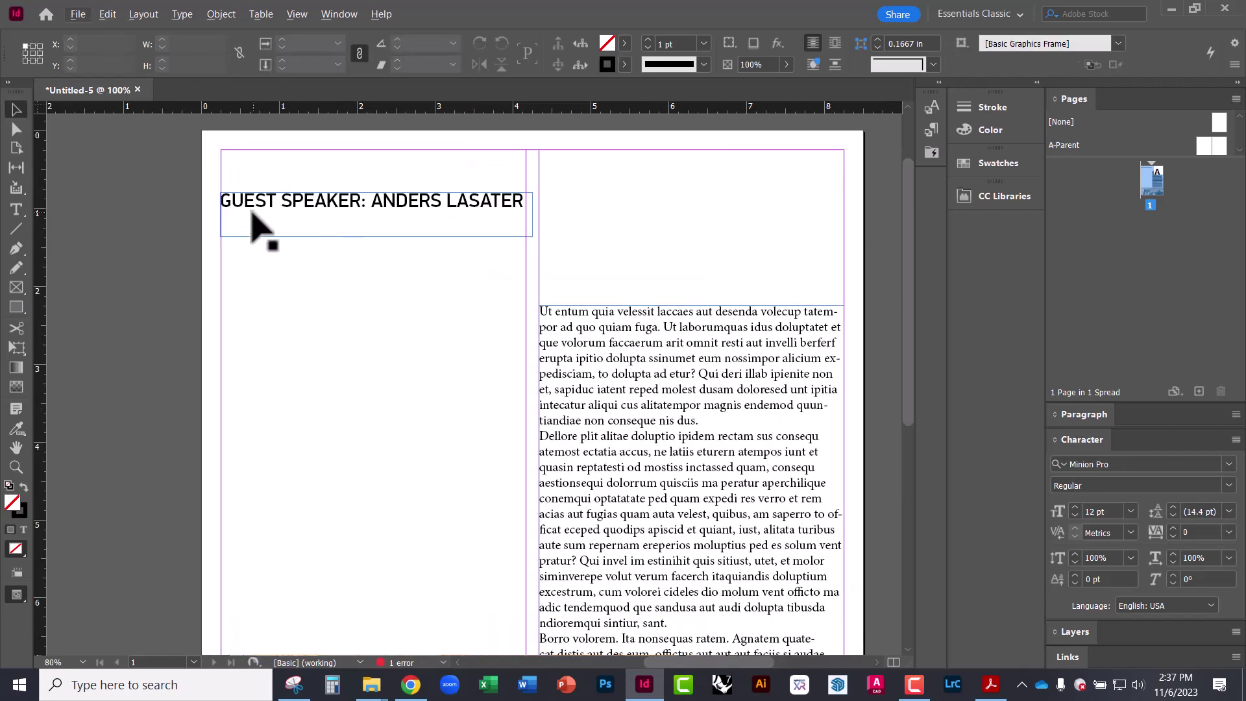
scroll(253, 211, "up", 2)
left_click_drag(253, 211, 257, 227)
left_click(292, 356)
Shorten the right-column body text frame so it ends at 'dolupta tibusda'
scroll(373, 227, "down", 2)
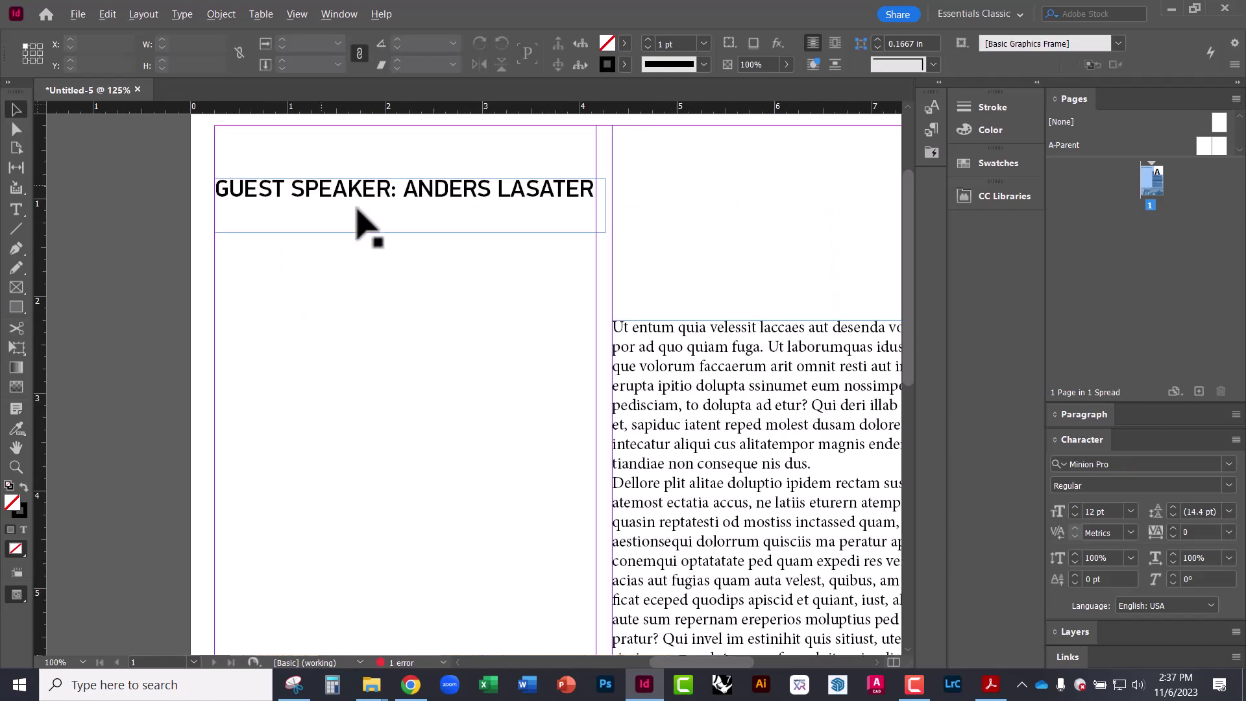
scroll(367, 227, "down", 1)
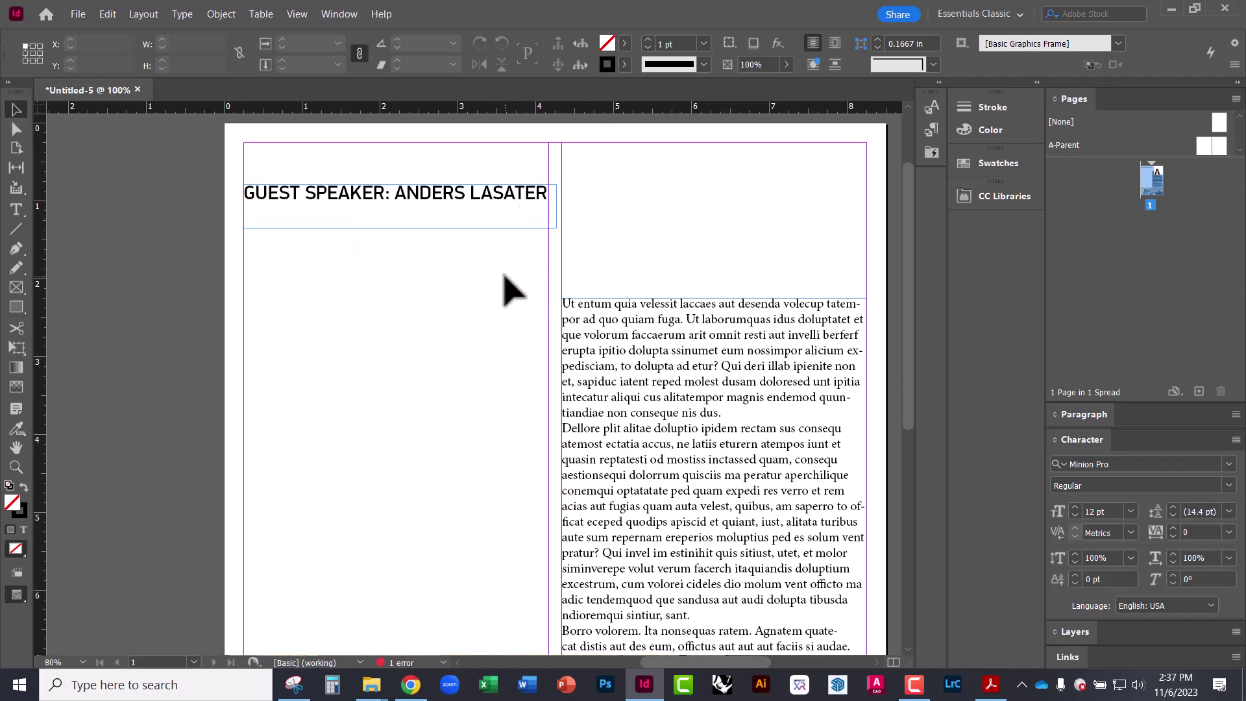
scroll(462, 298, "down", 3)
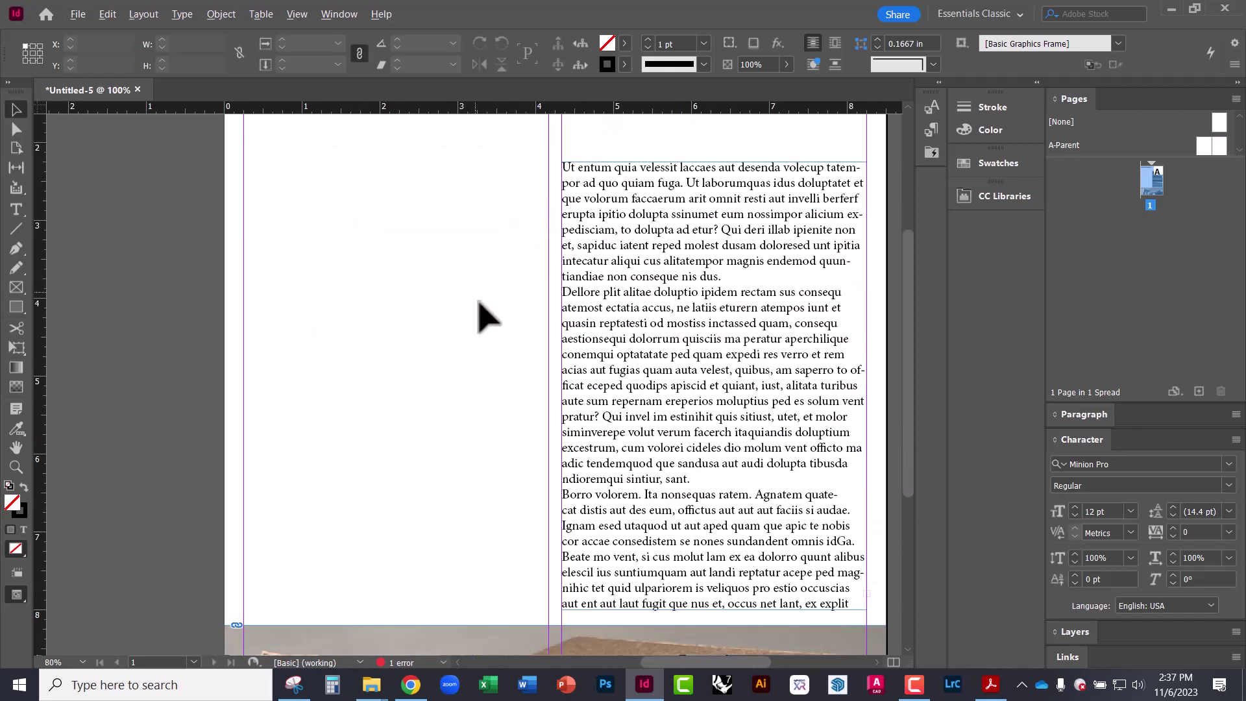
scroll(486, 324, "down", 1)
left_click(584, 428)
scroll(551, 409, "down", 1)
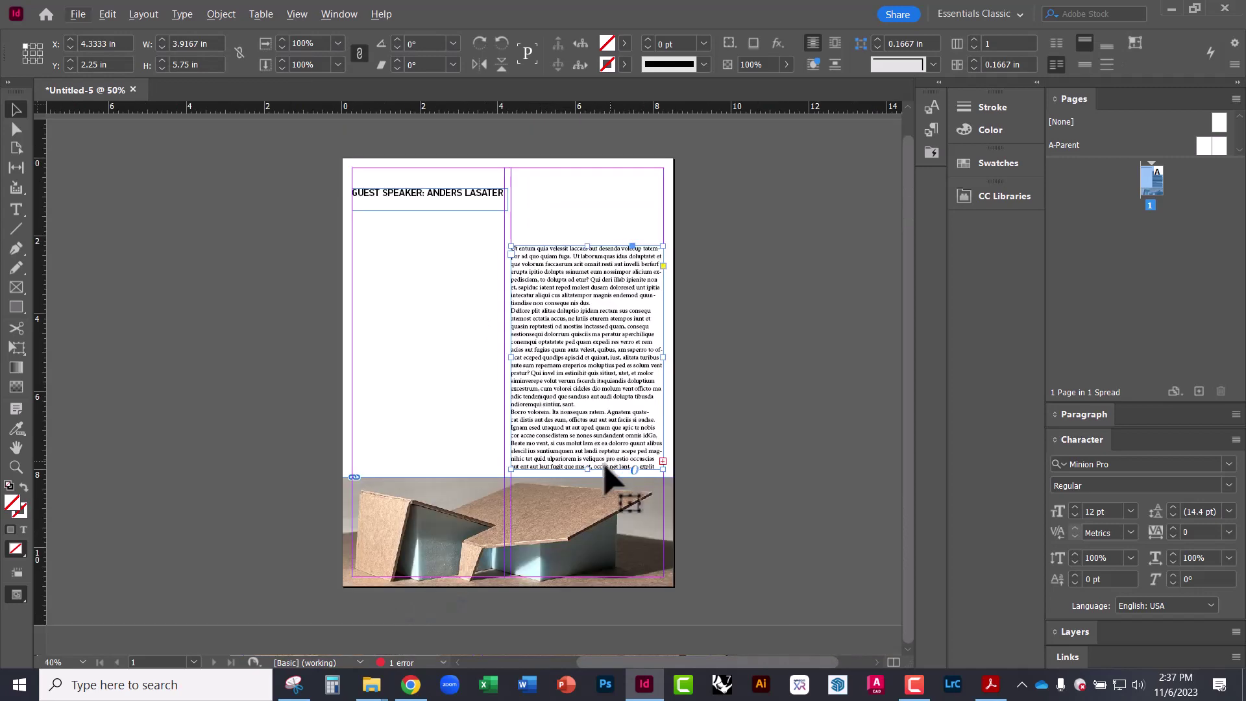
left_click_drag(587, 469, 587, 428)
left_click(375, 388)
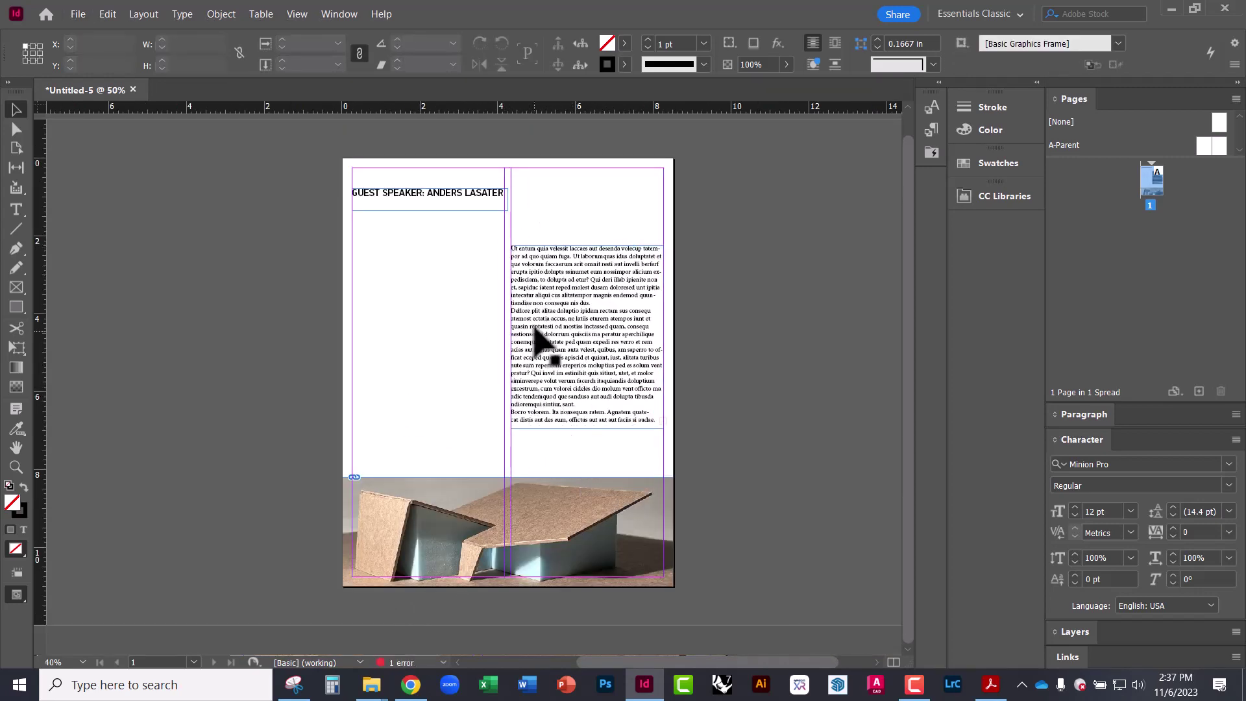
scroll(542, 341, "up", 1)
left_click(556, 380)
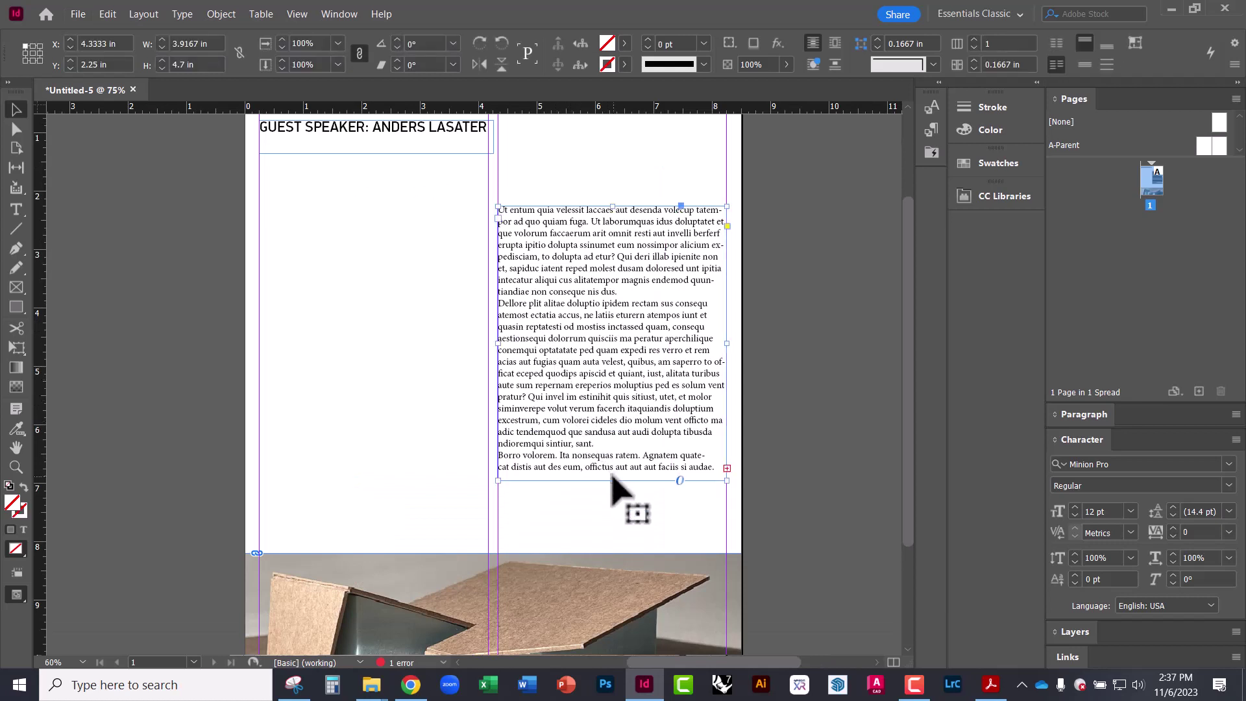
left_click_drag(612, 480, 606, 445)
left_click(600, 497)
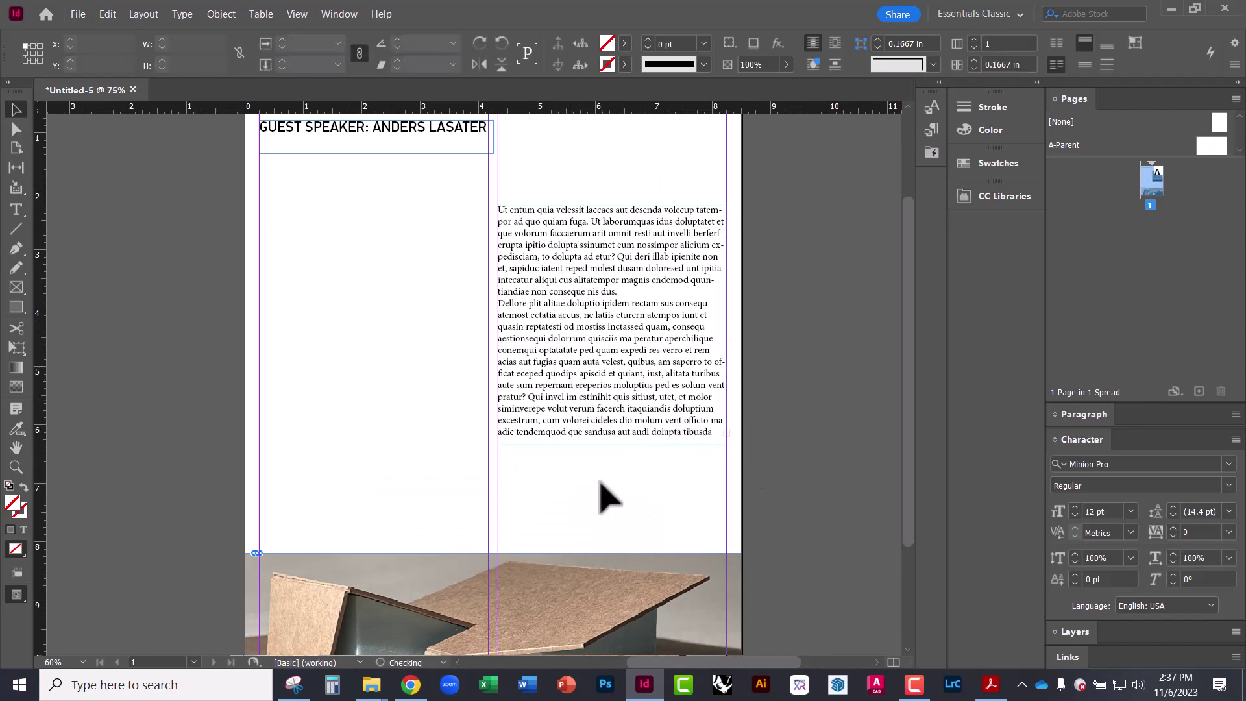
left_click_drag(386, 320, 392, 348)
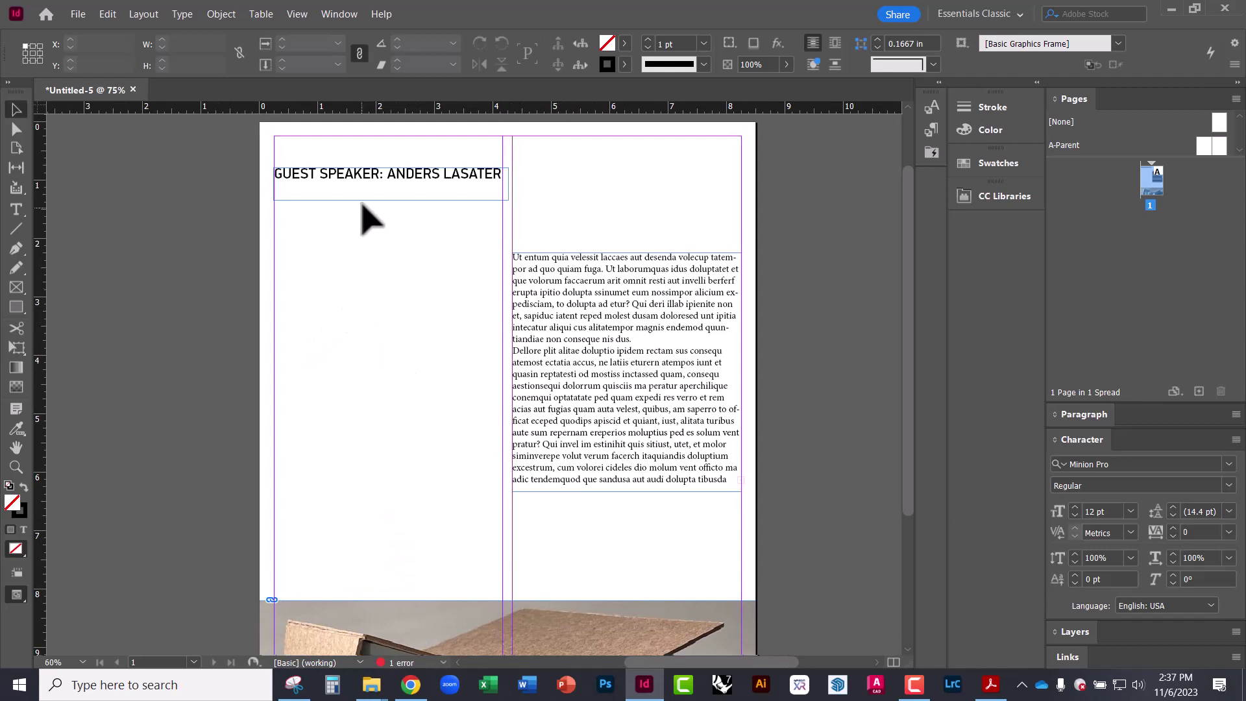
Duplicate the heading just below itself and paste the architect quote over its text
left_click(377, 179)
left_click_drag(376, 171, 373, 209)
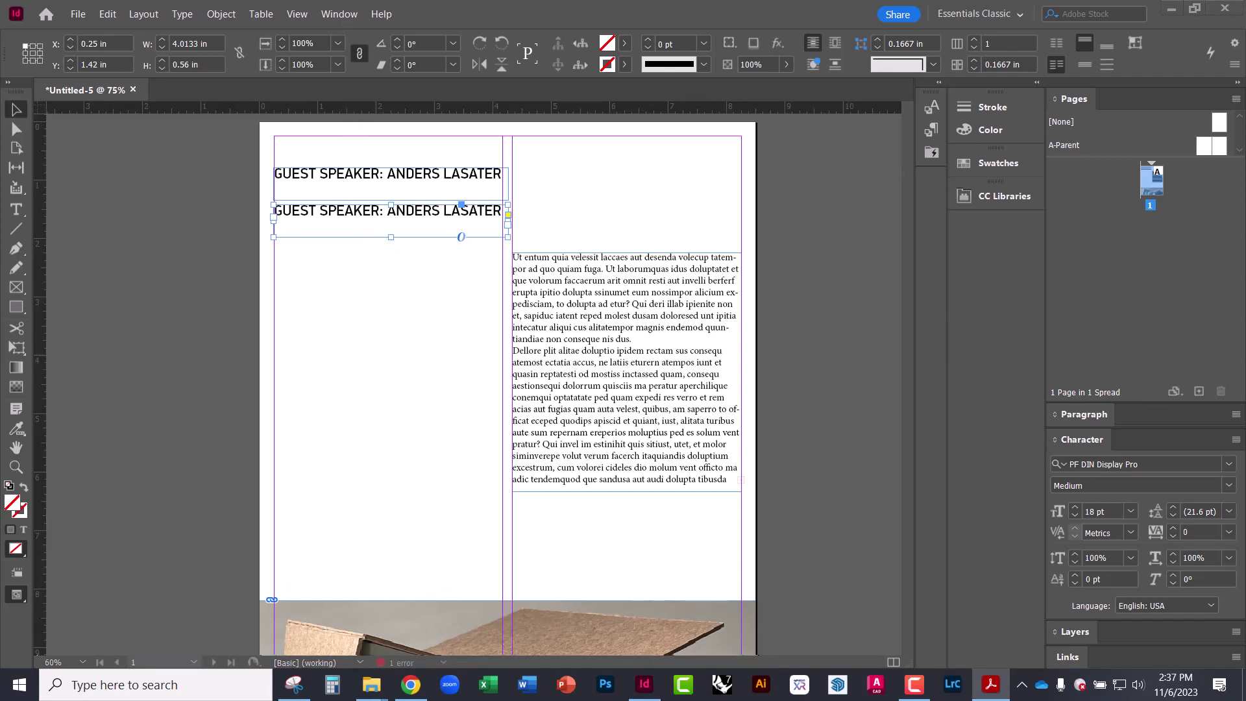
double_click(396, 211)
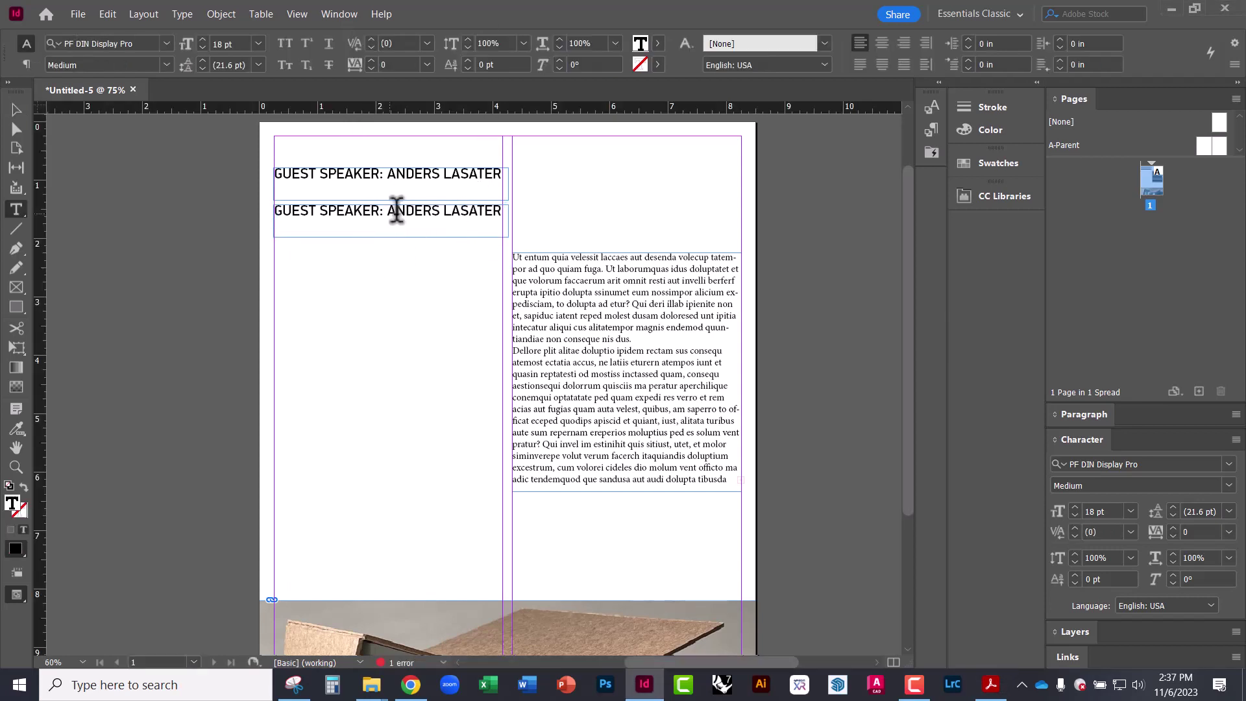
triple_click(461, 208)
type("\"PRACTICING AS AN ARCHITECT MEANS LIFELONG LEARNING\"")
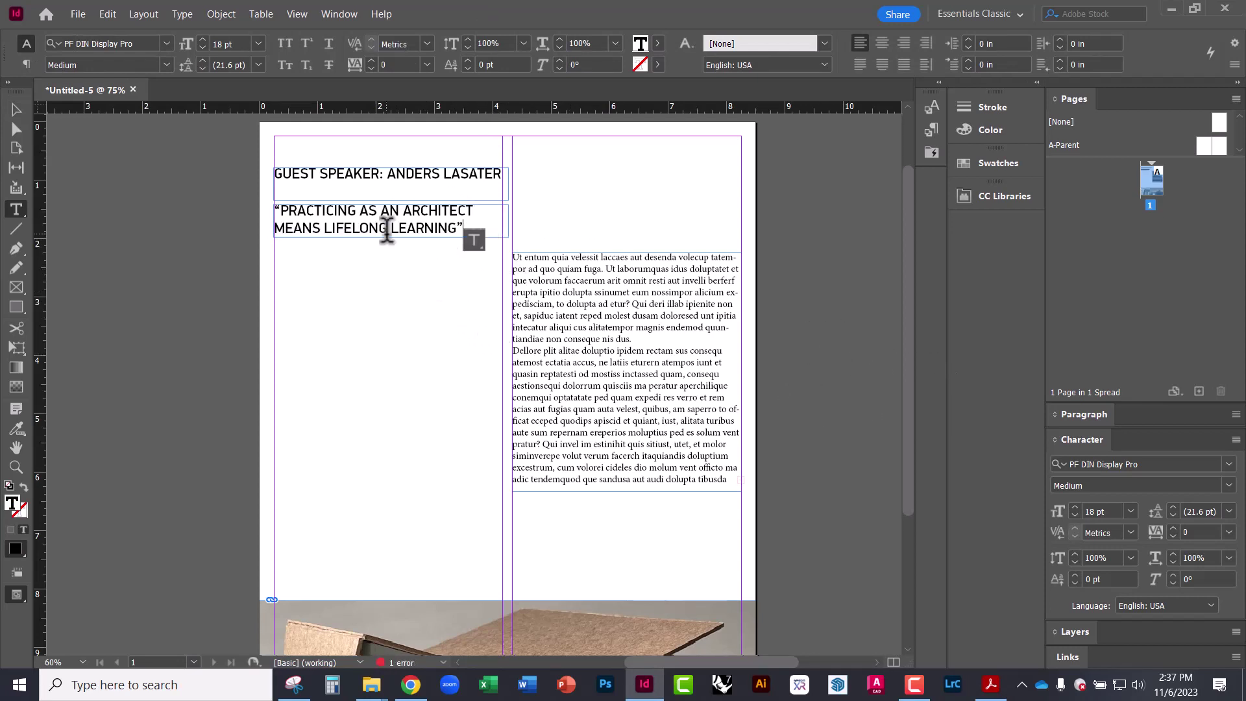
Set the whole quote in Lato Hairline at 12 pt
key("ctrl+a")
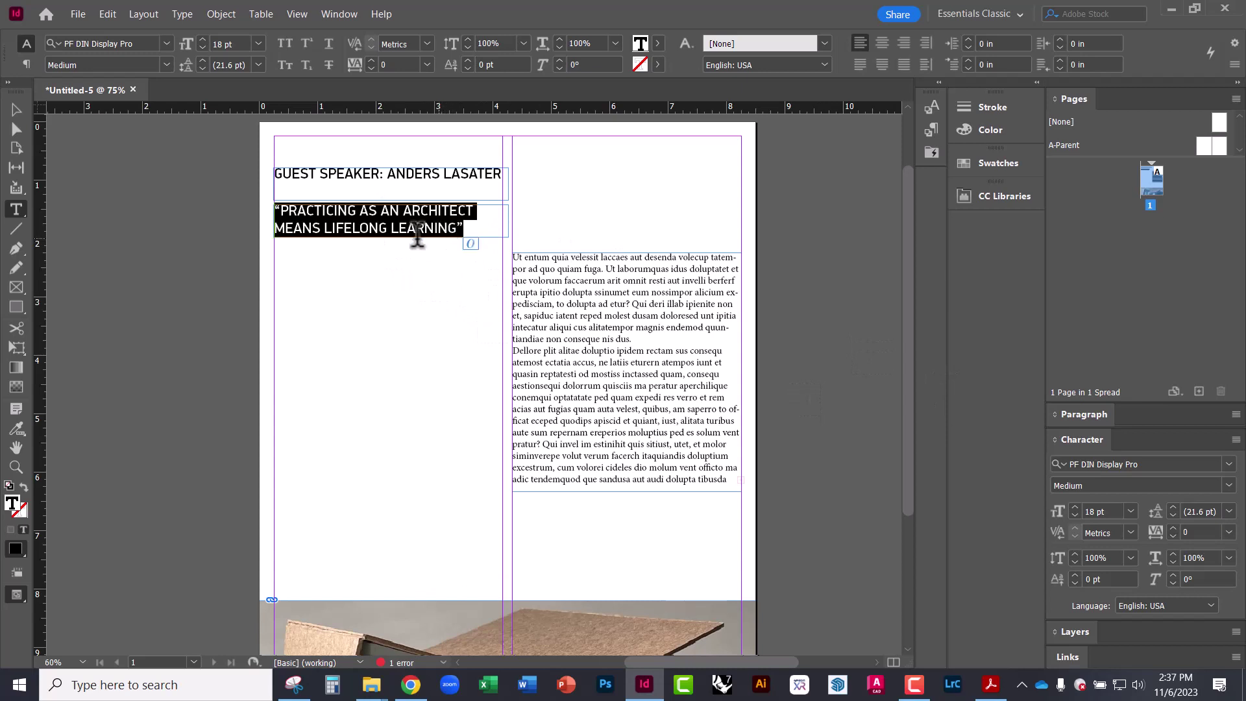
left_click(164, 43)
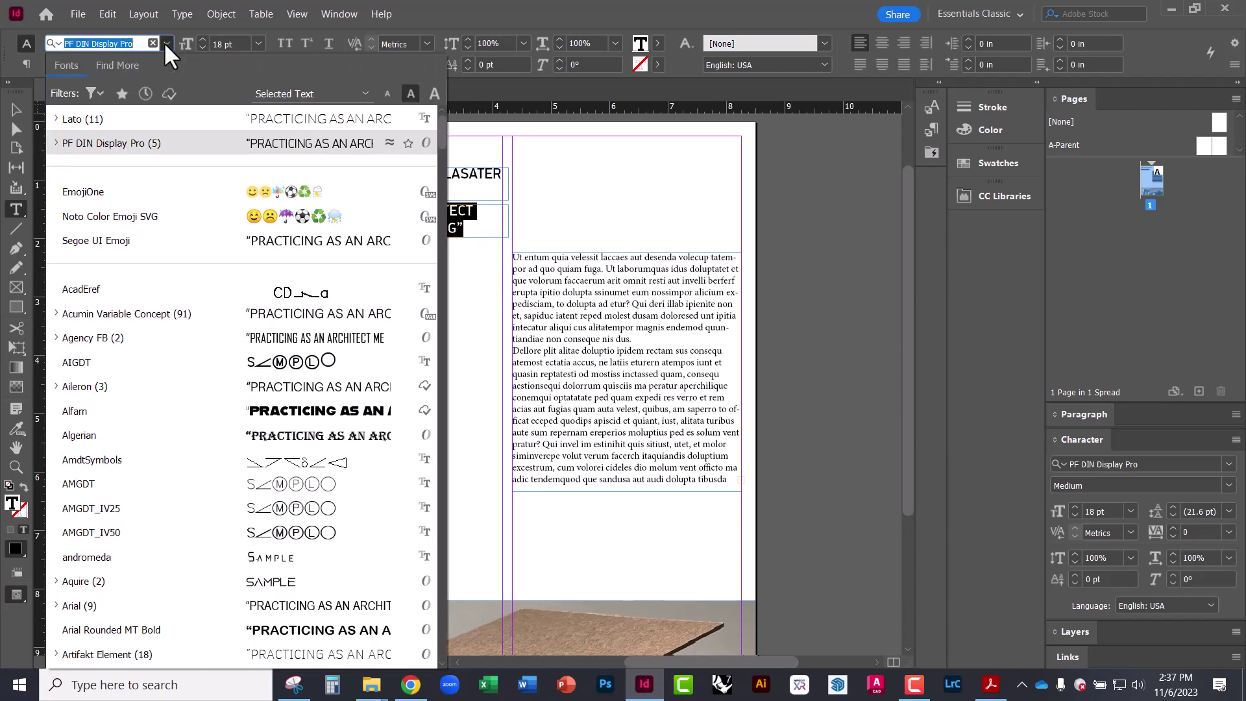
left_click(109, 122)
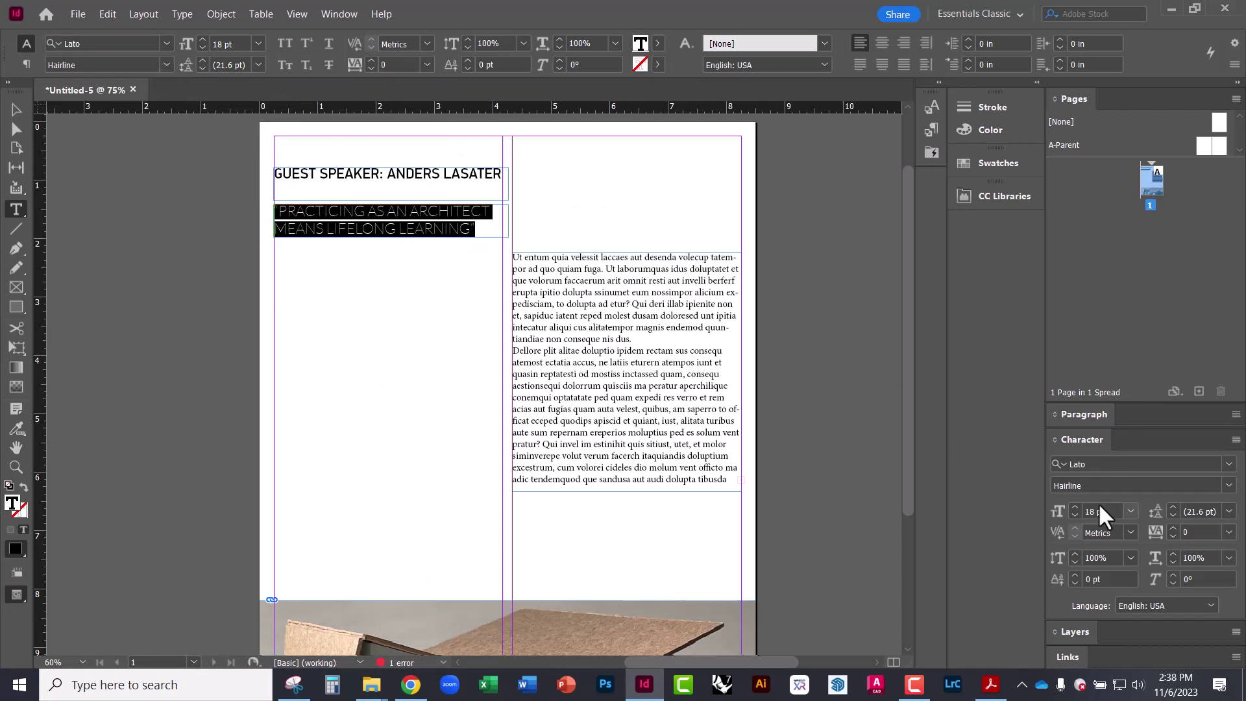
left_click(1130, 512)
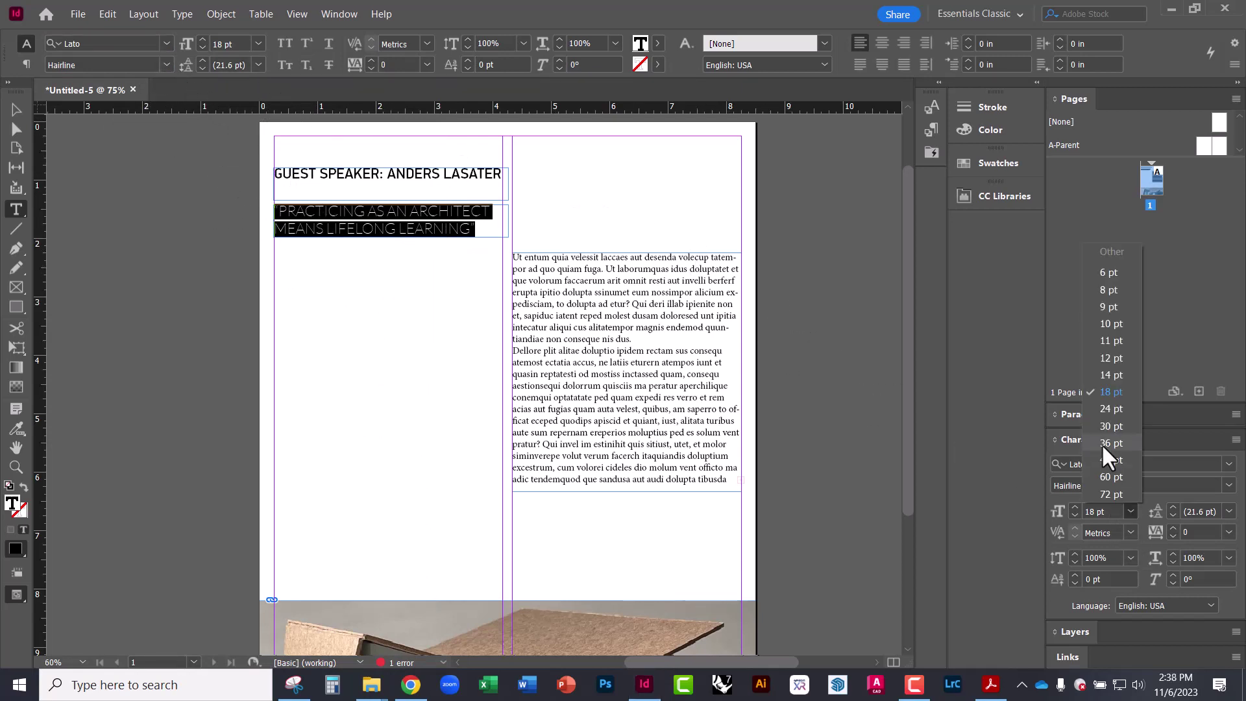
left_click(1114, 358)
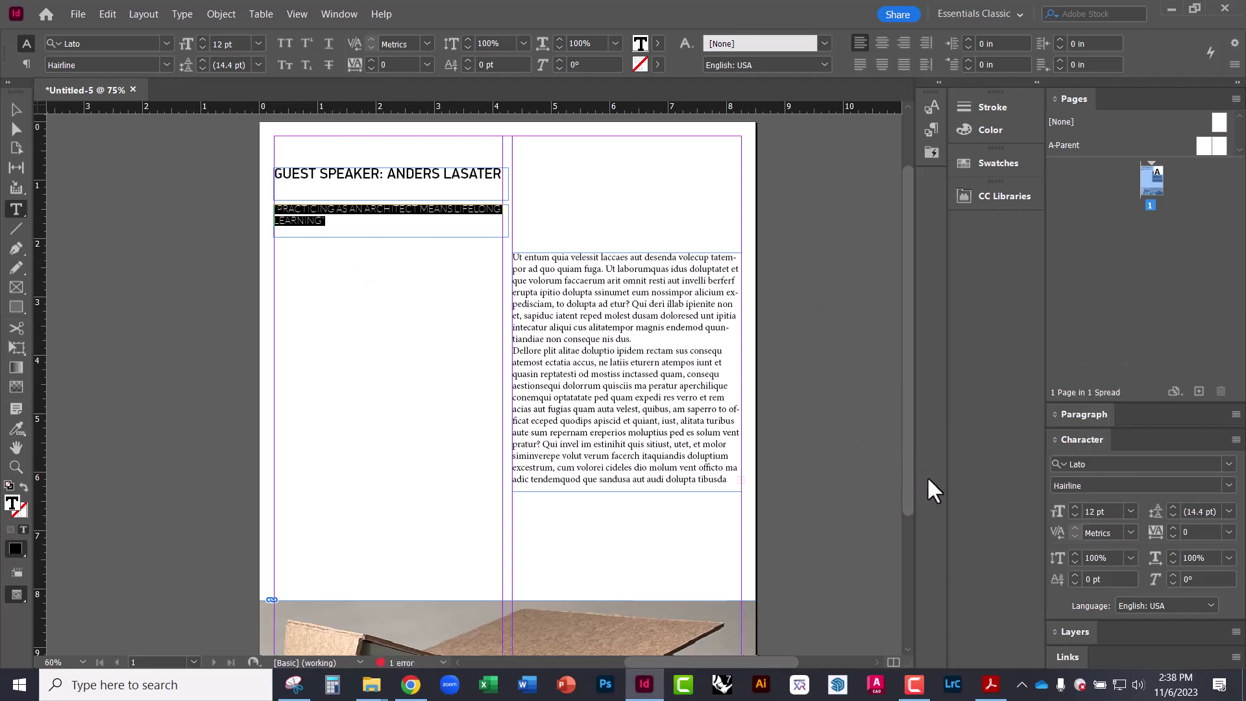
key("Escape")
key("ctrl+=")
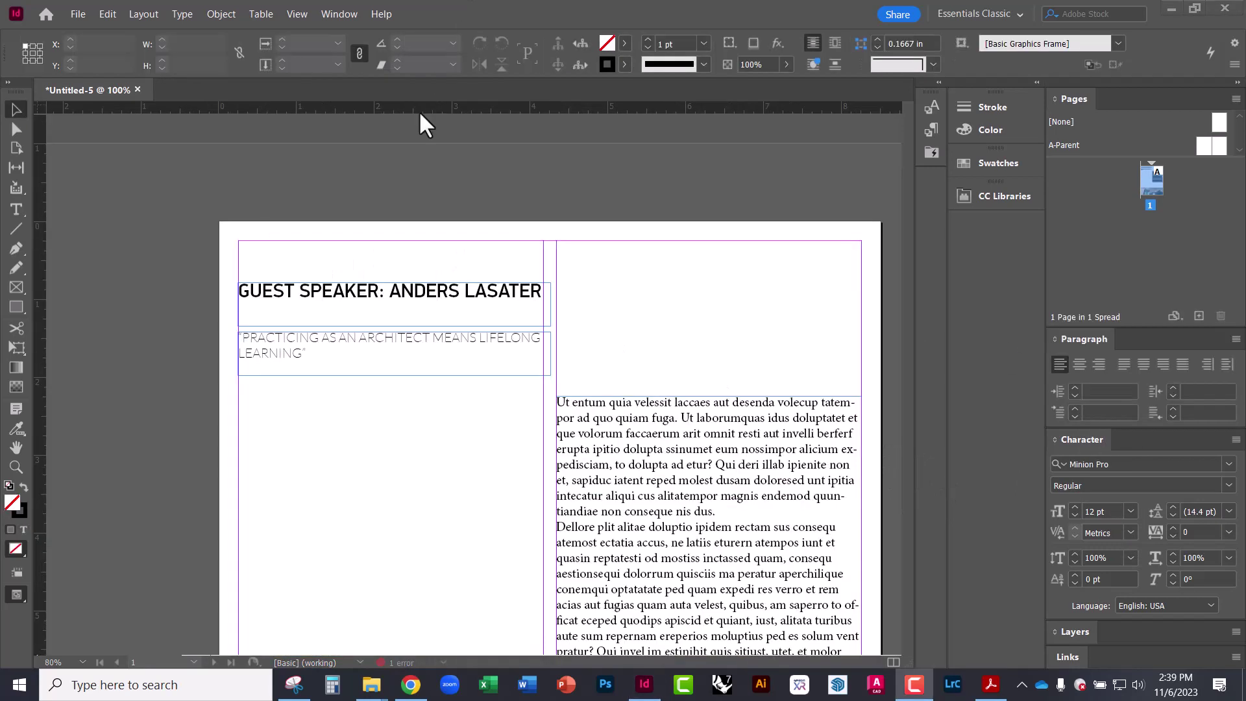
Retype the quote as 'Practicing as an architect means lifelong learning' in sentence case
key("ctrl+=")
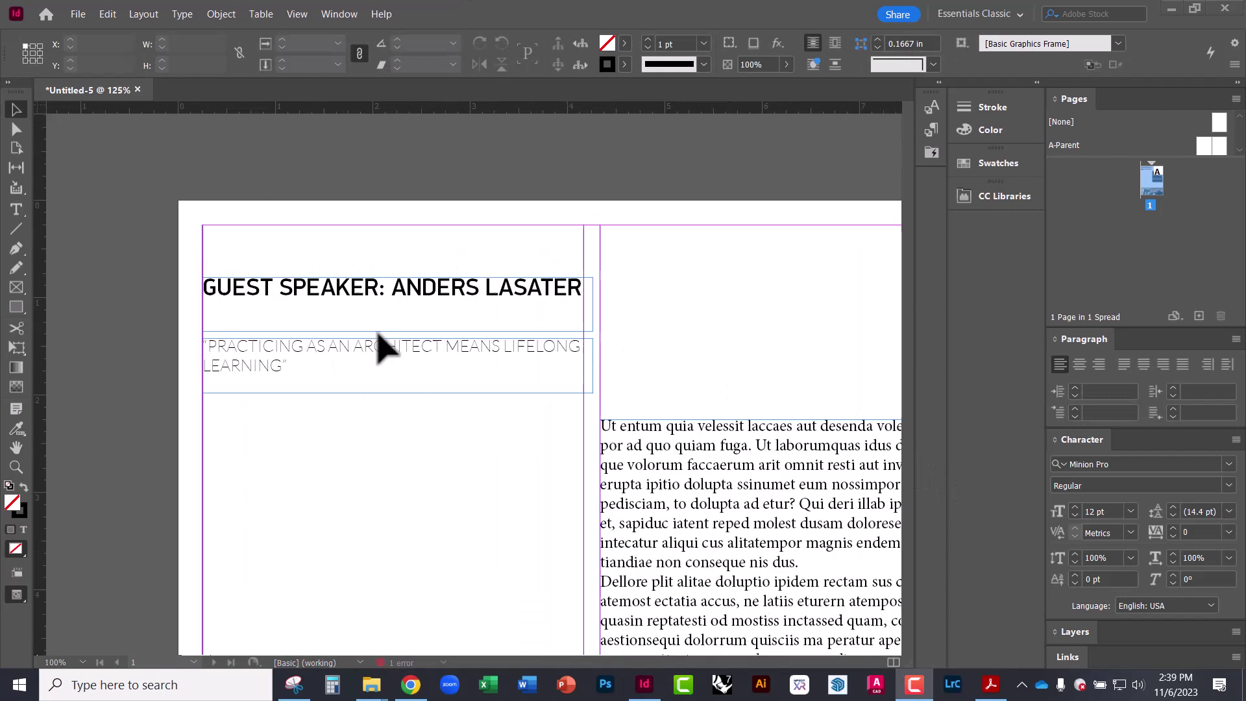
left_click(272, 363)
double_click(274, 366)
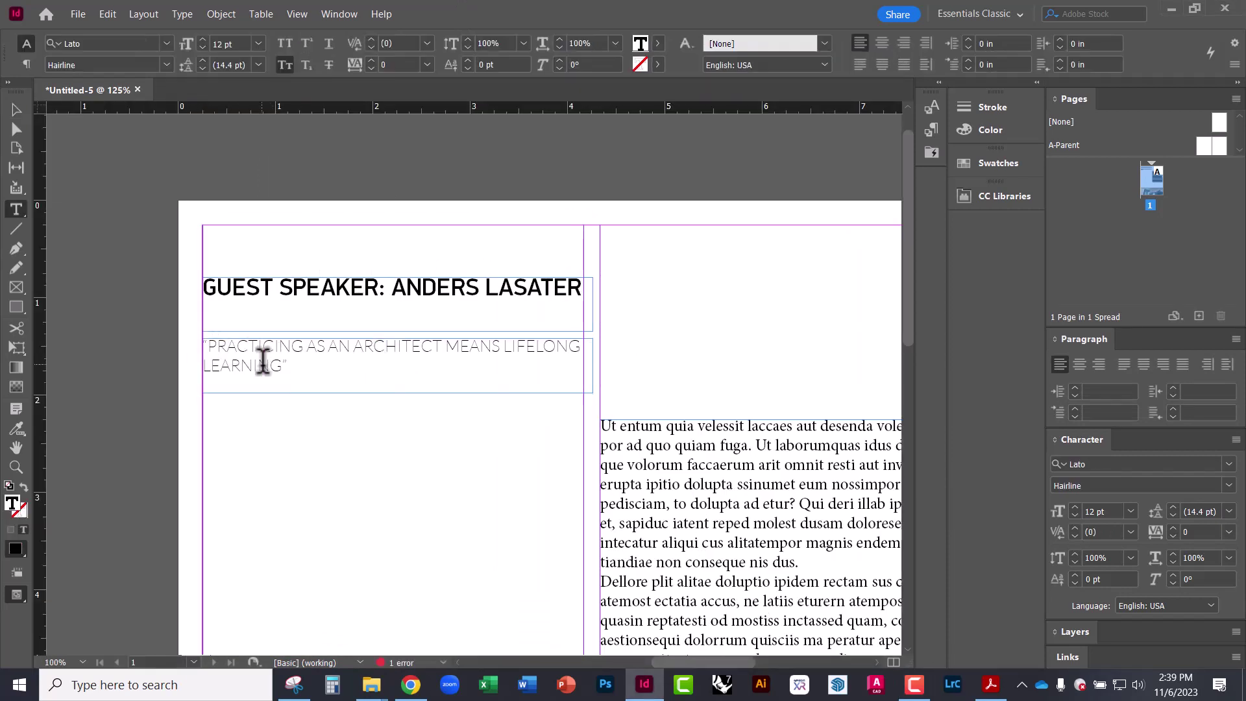
left_click_drag(290, 367, 222, 345)
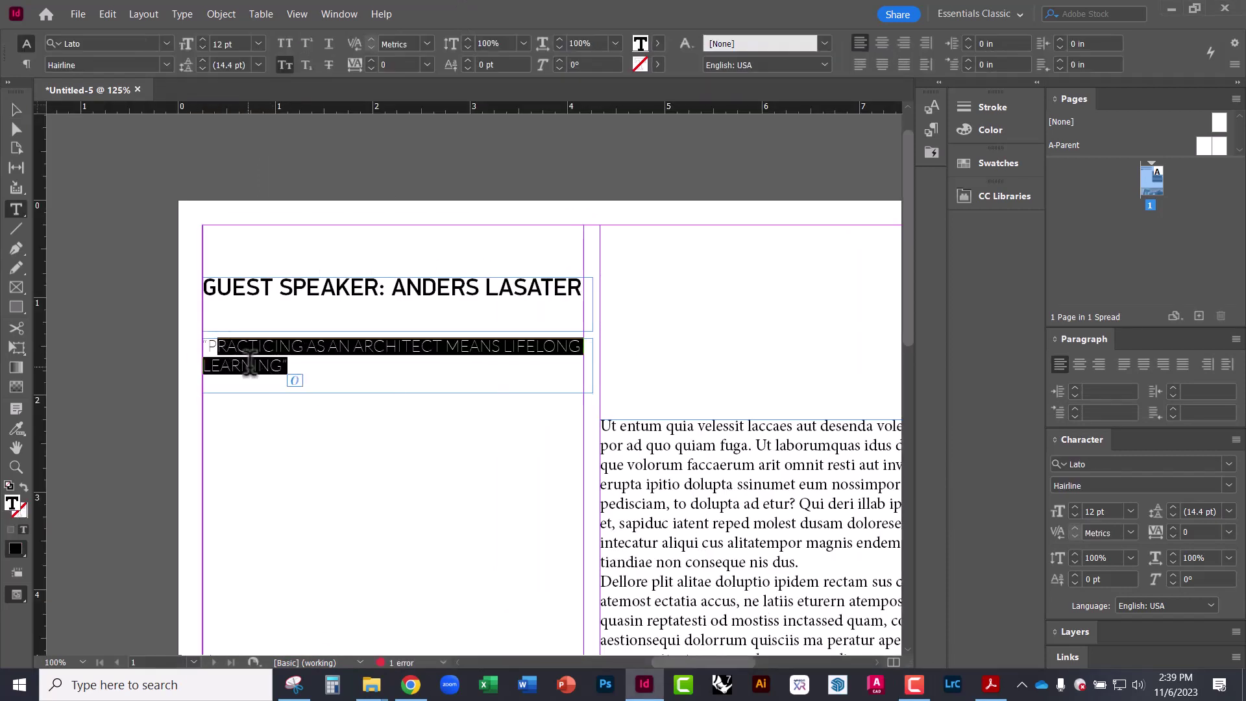
key("BackSpace")
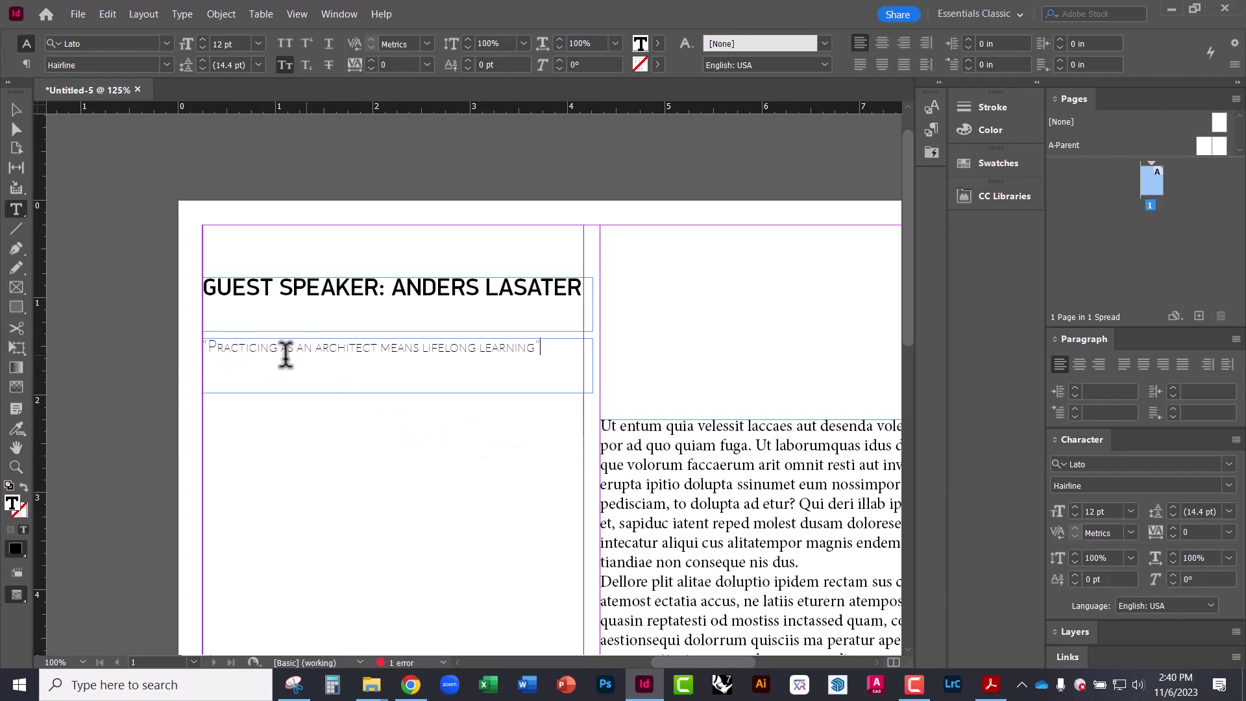
left_click_drag(215, 349, 539, 391)
key("ctrl+a")
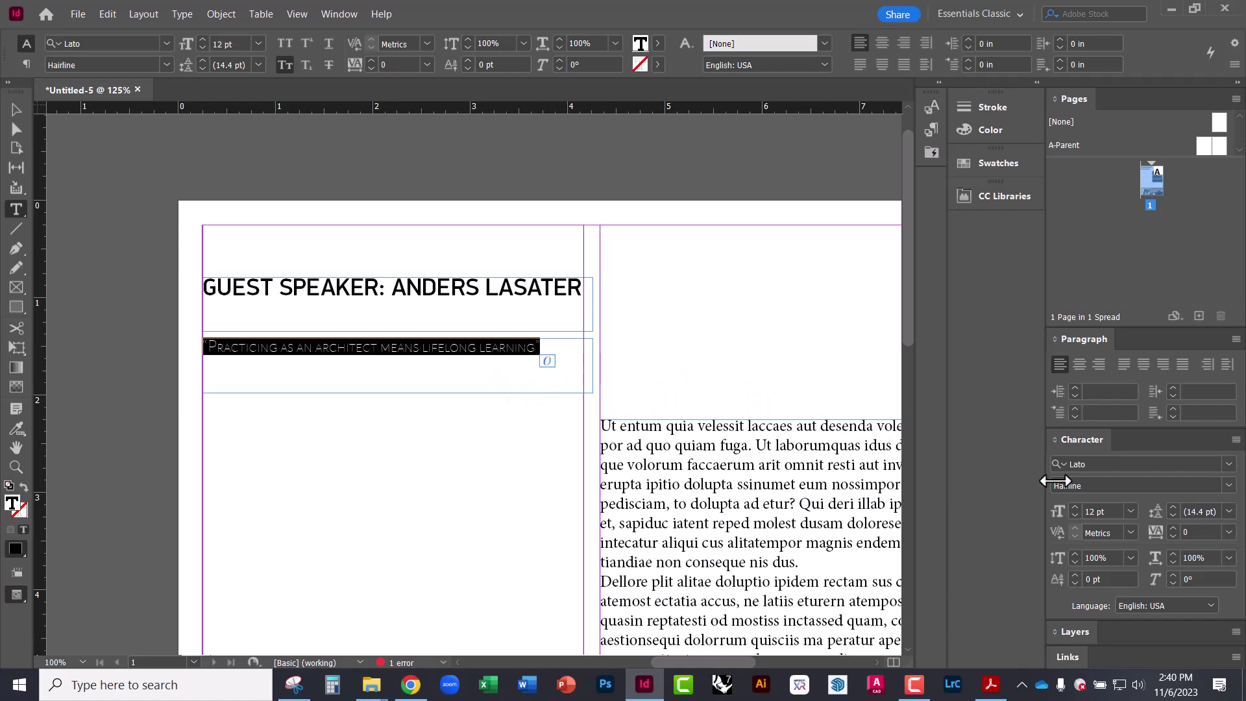
left_click(1233, 442)
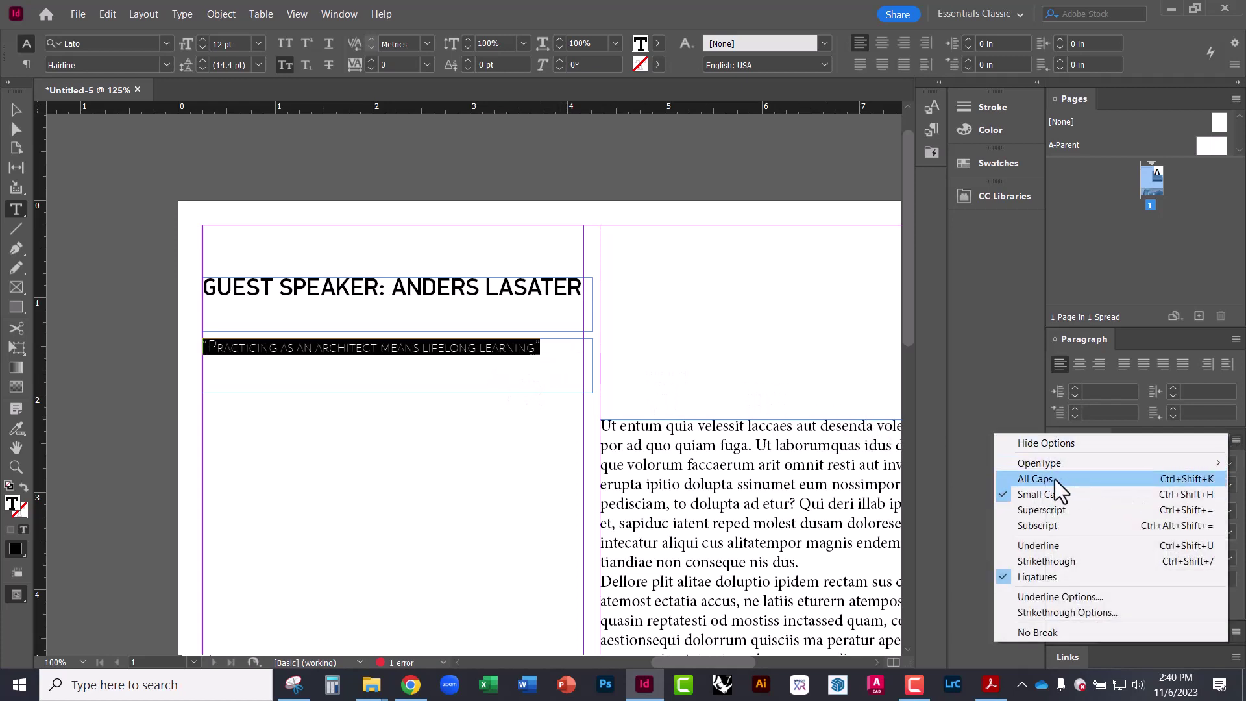
left_click(1053, 478)
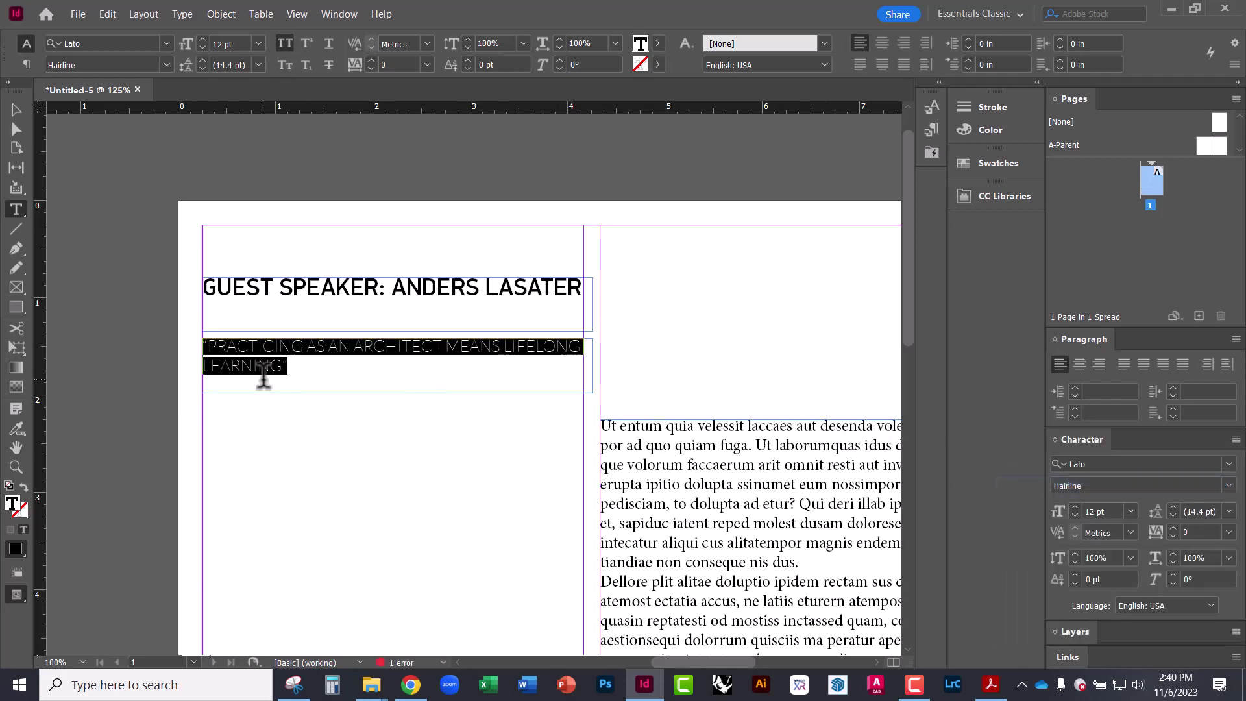
left_click(1235, 441)
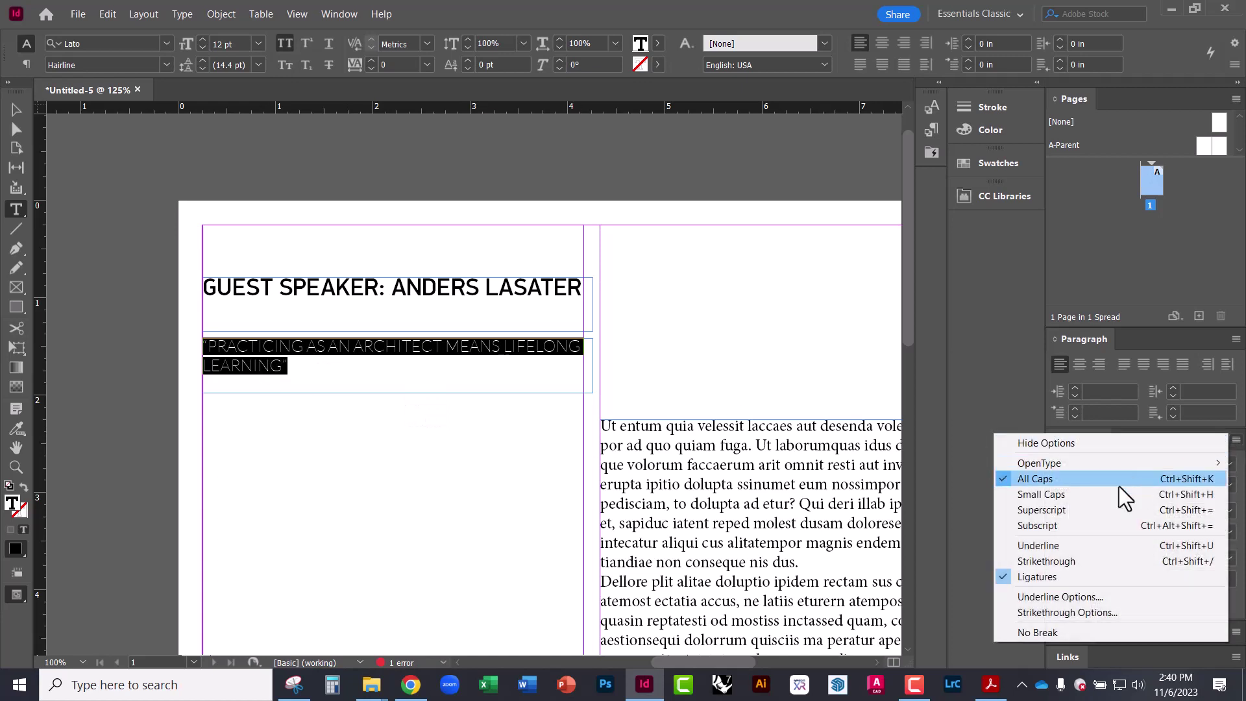
left_click(1060, 496)
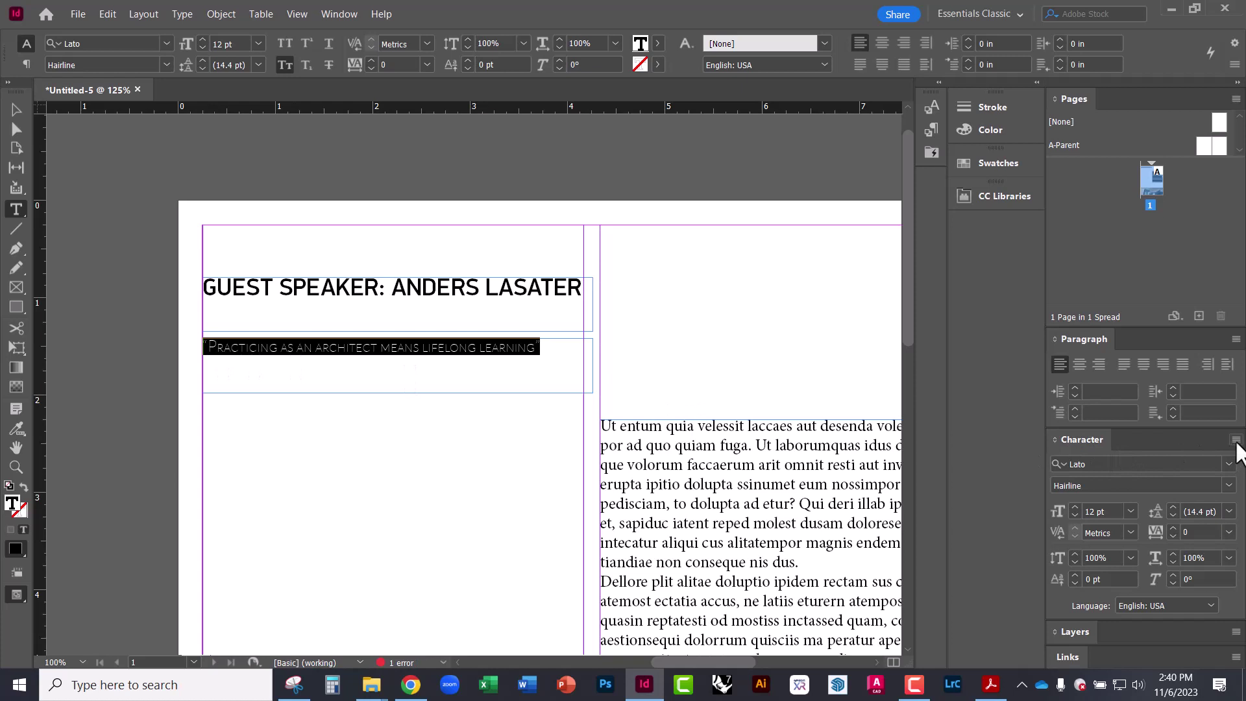
left_click(1236, 442)
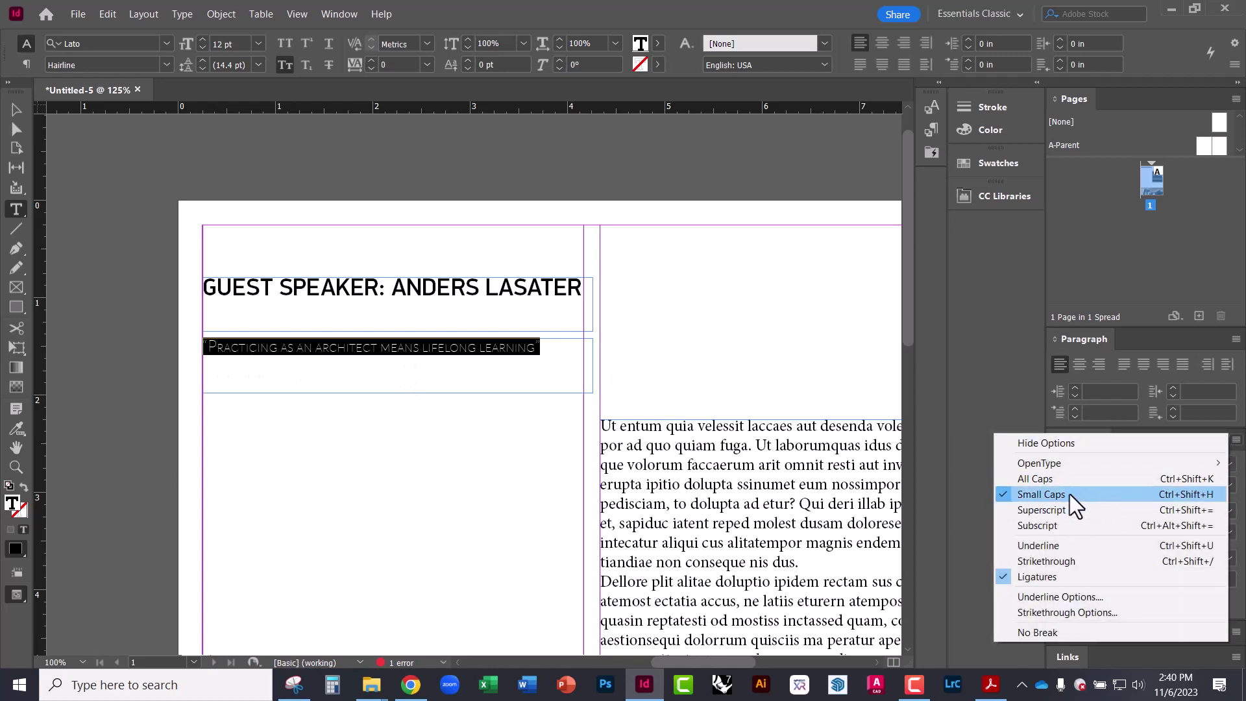
left_click(11, 111)
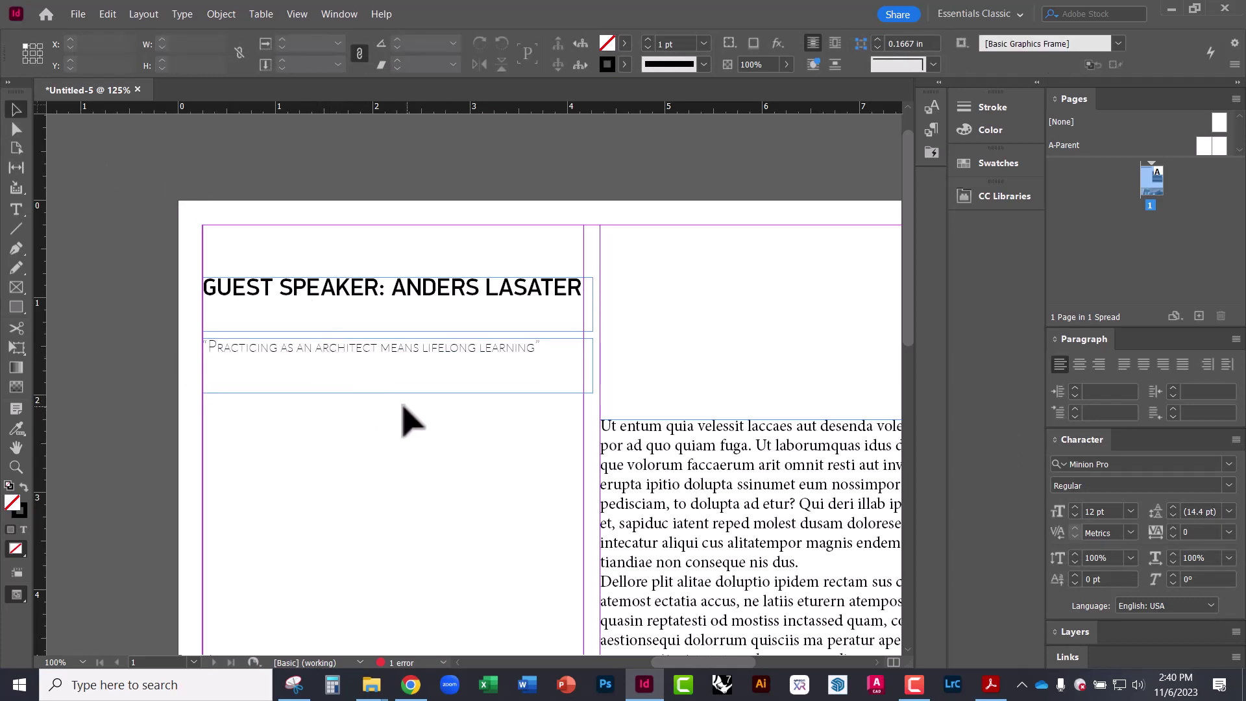
Change the quote's Lato font style to Light
left_click_drag(392, 445, 353, 380)
key("ctrl+minus")
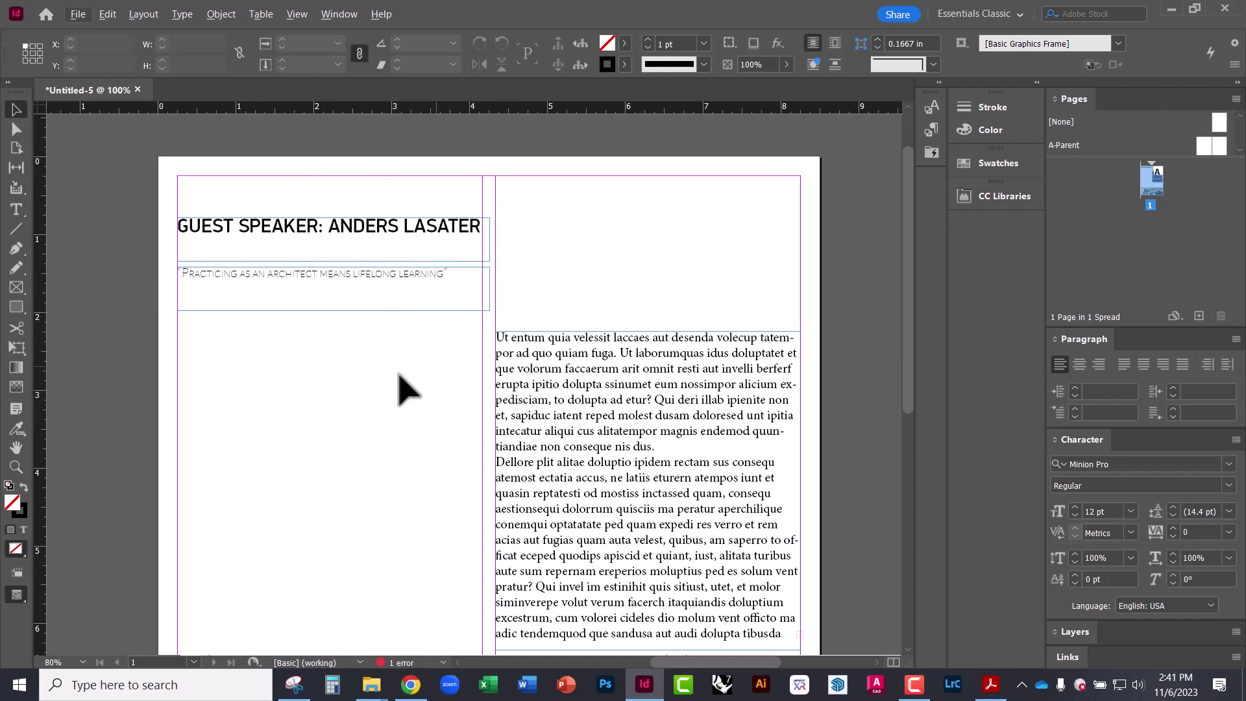
left_click_drag(227, 370, 292, 317)
key("ctrl+minus")
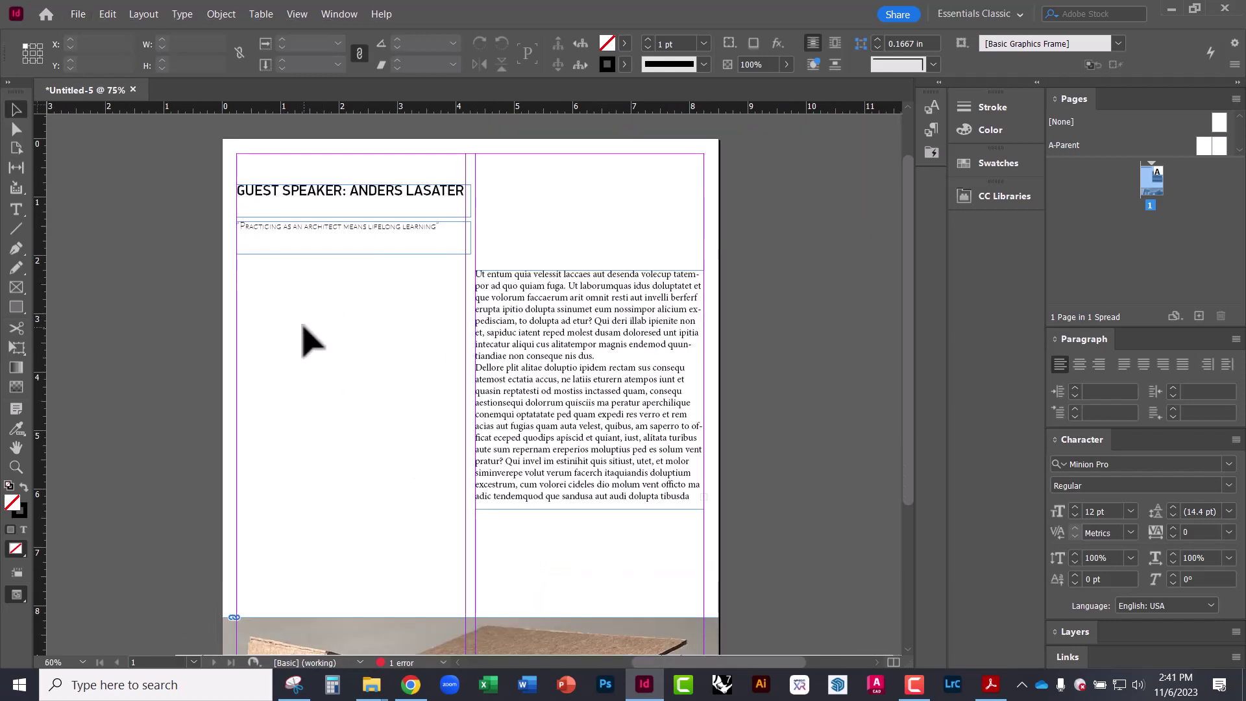
key("ctrl+equal")
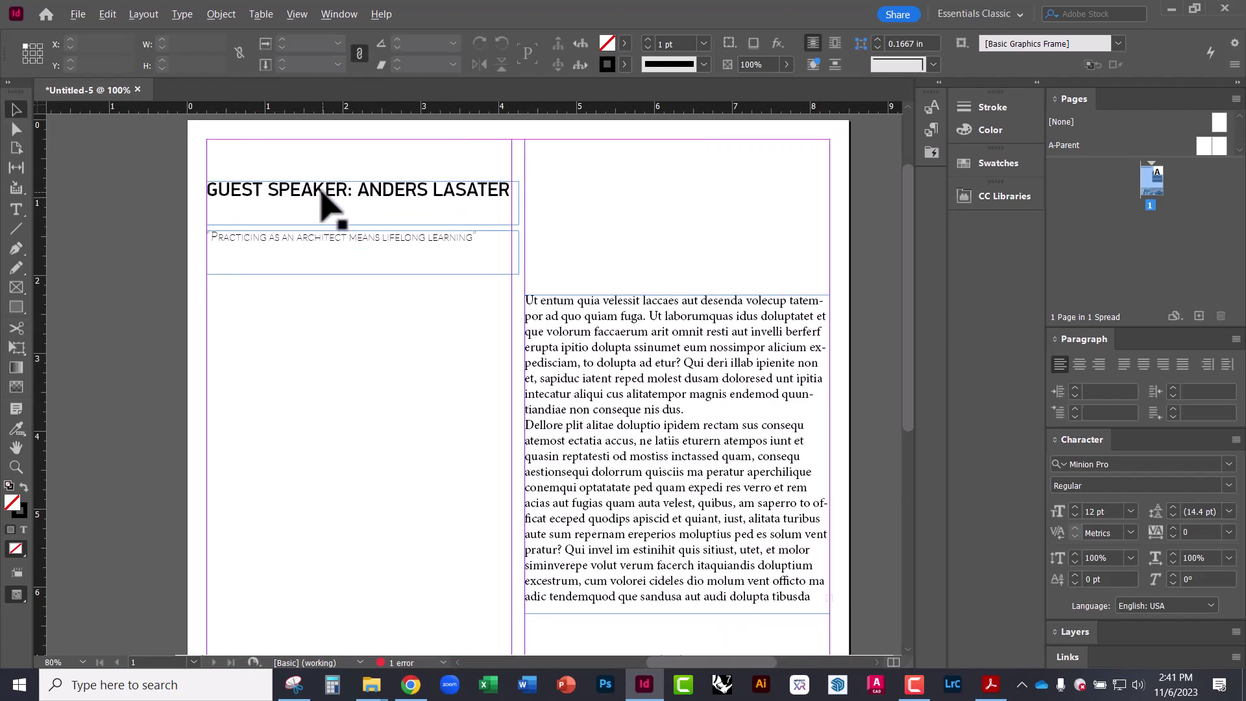
double_click(310, 253)
triple_click(308, 239)
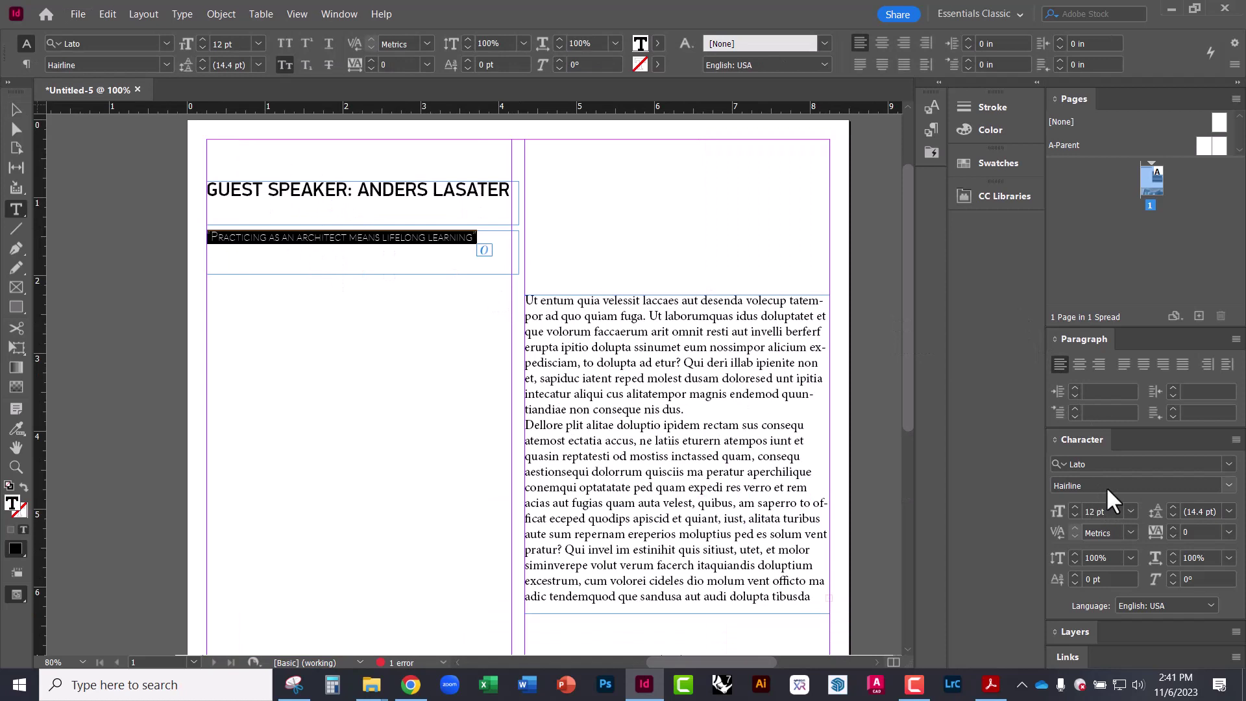
left_click(1228, 485)
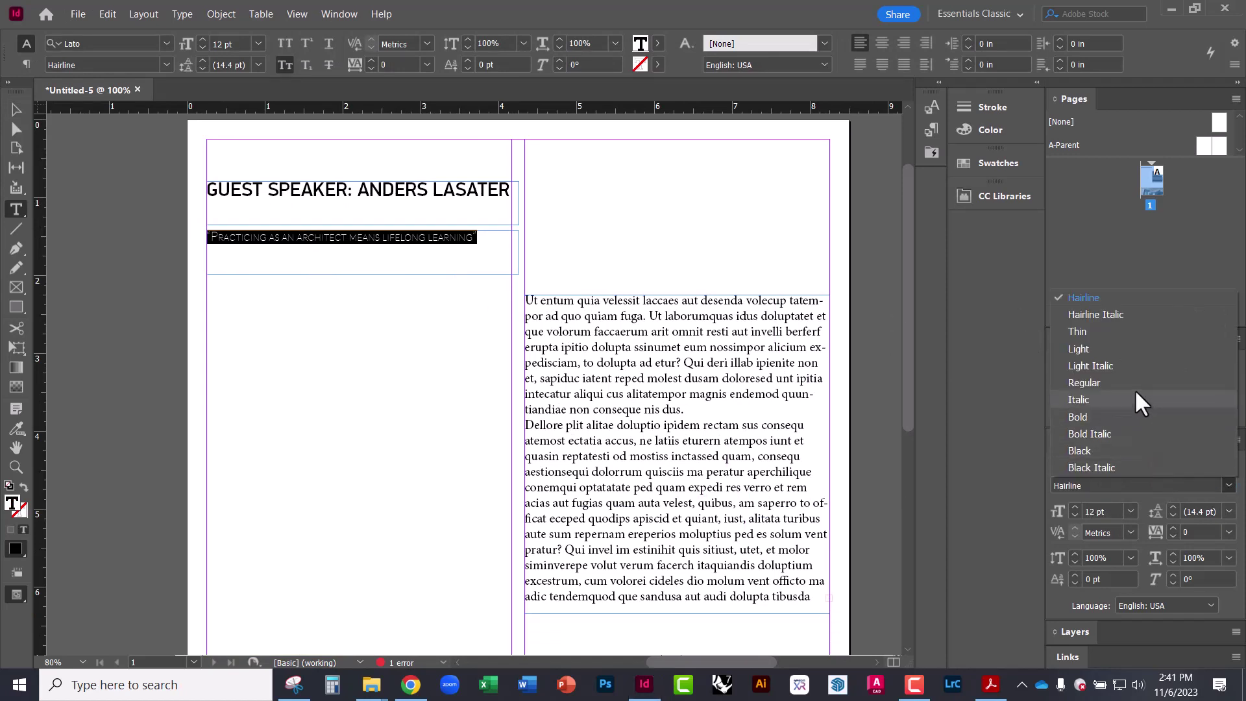
left_click(1114, 350)
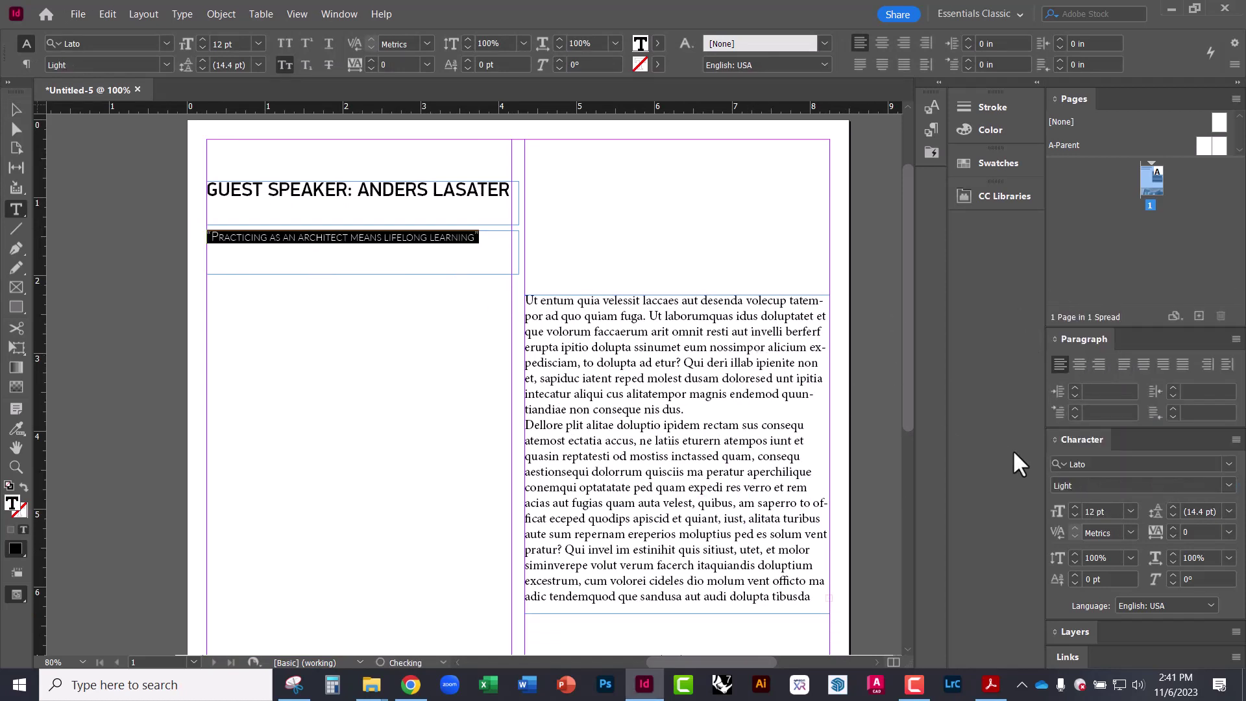
Try the quote at 14 pt, then set it back to 12 pt
left_click(1131, 511)
left_click(1126, 388)
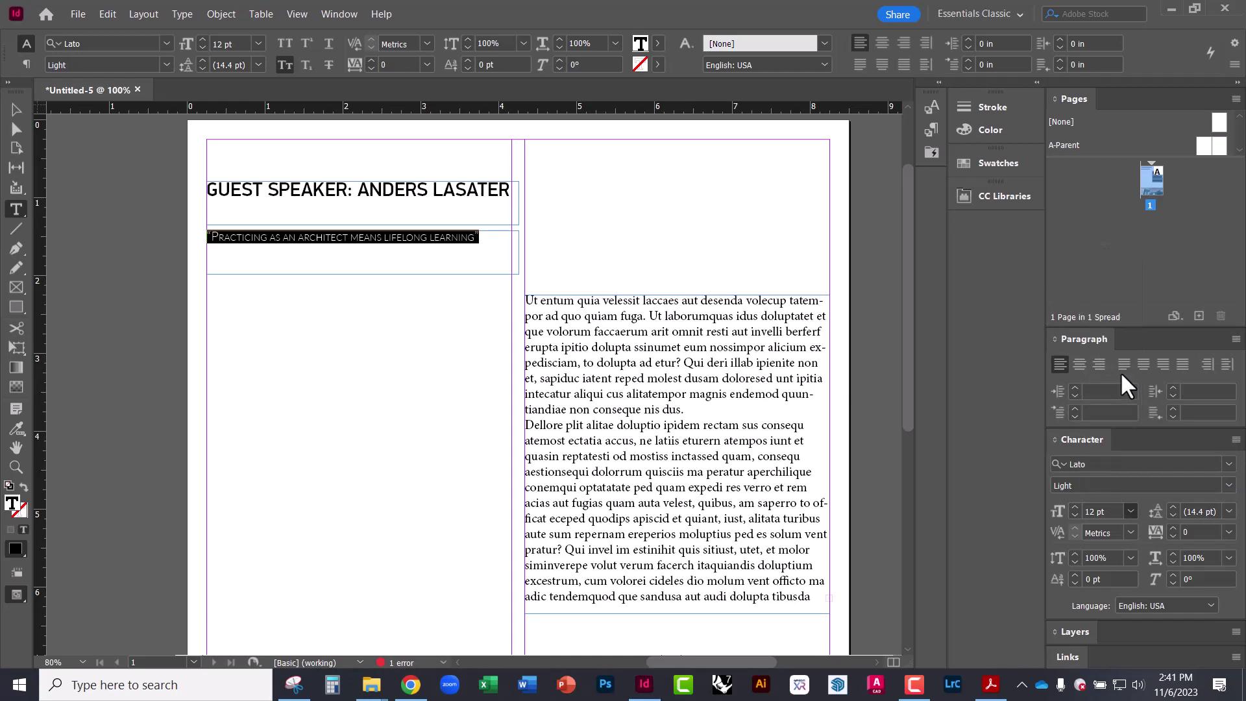
left_click(16, 110)
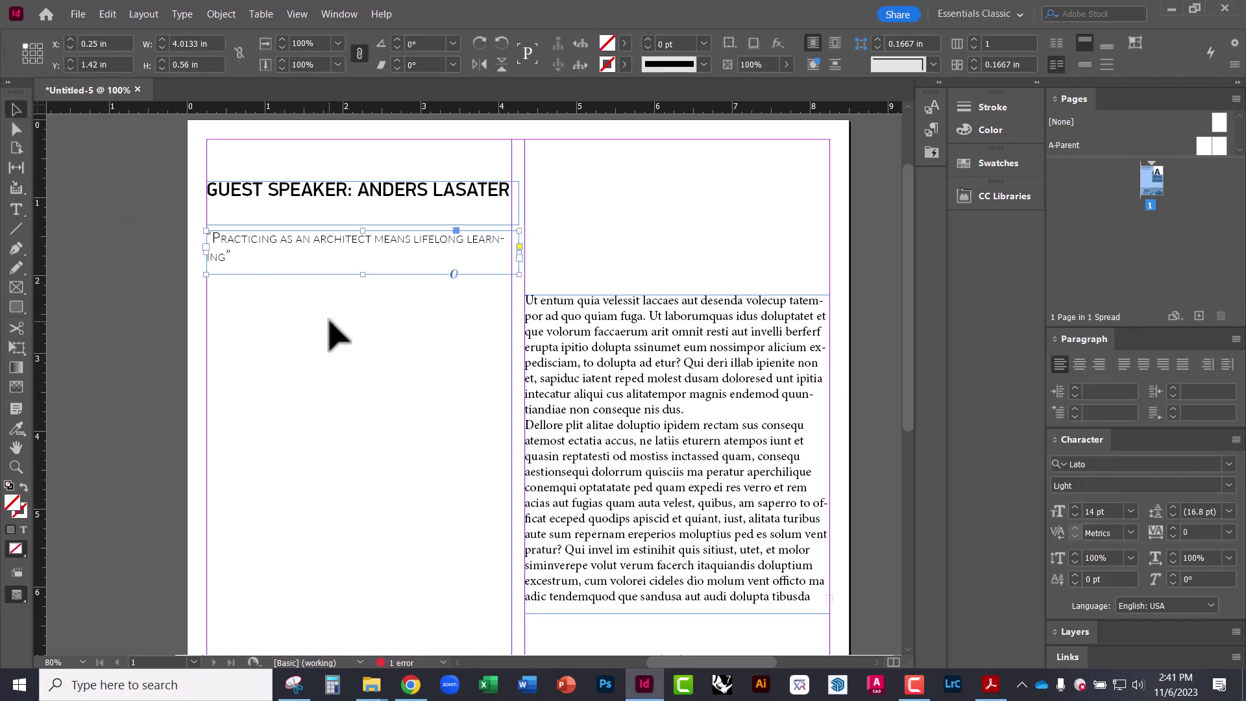
left_click(519, 257)
left_click(1129, 512)
left_click(1110, 358)
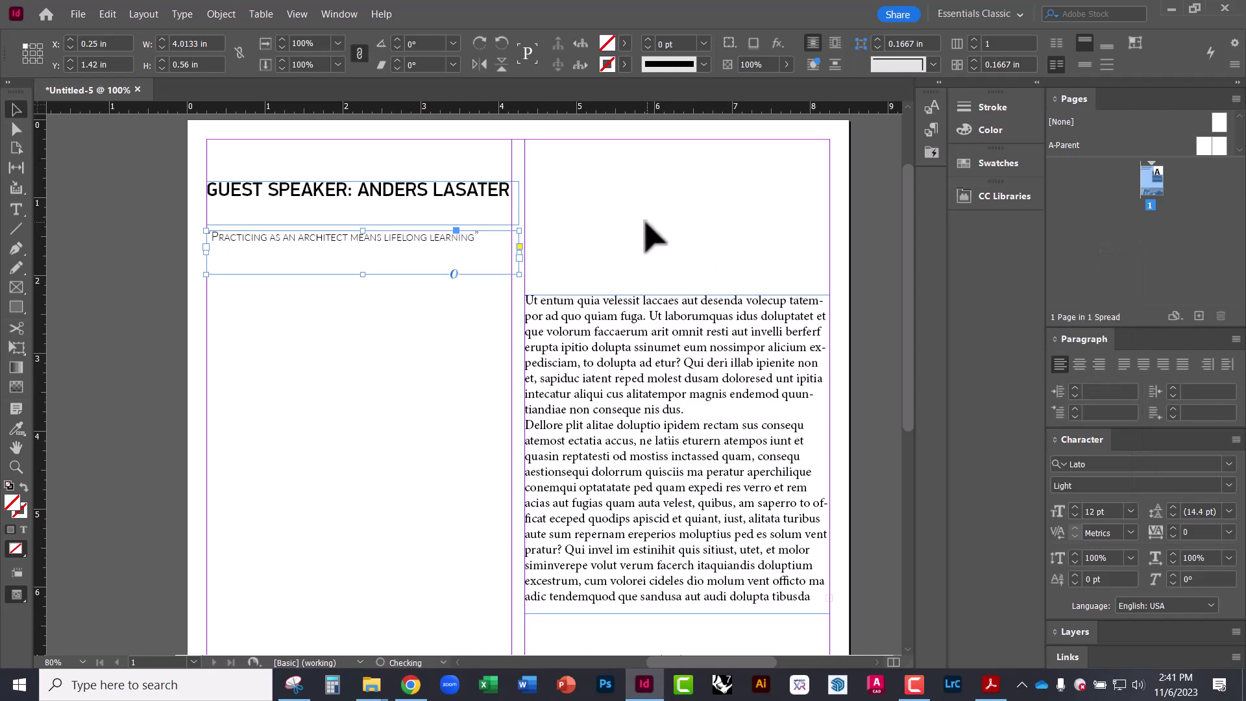
left_click(646, 237)
left_click_drag(353, 354, 242, 344)
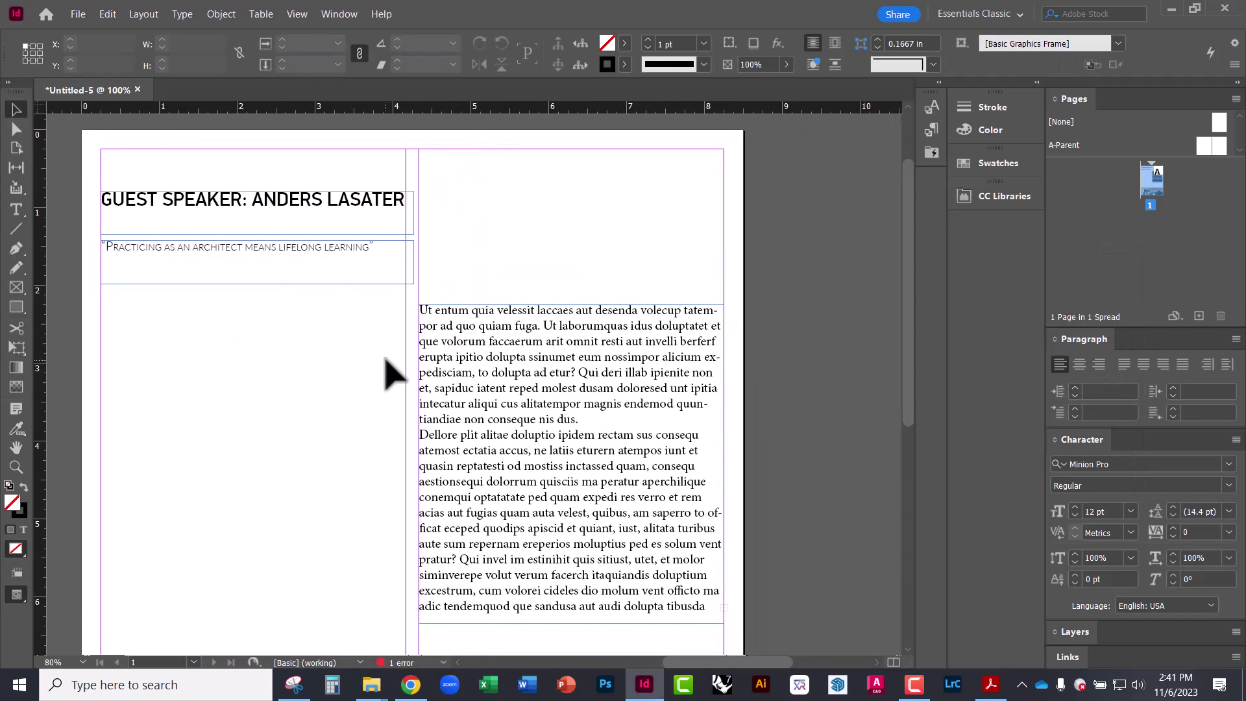
scroll(493, 230, "down", 1)
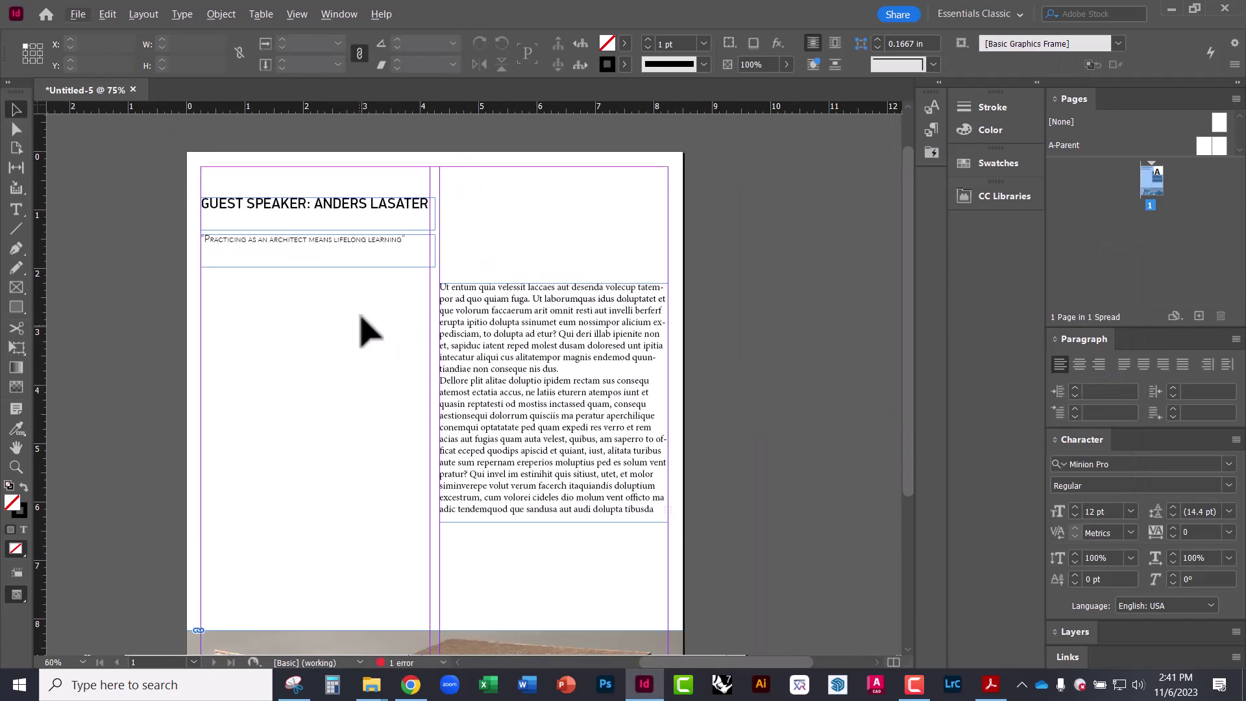
scroll(483, 317, "down", 1)
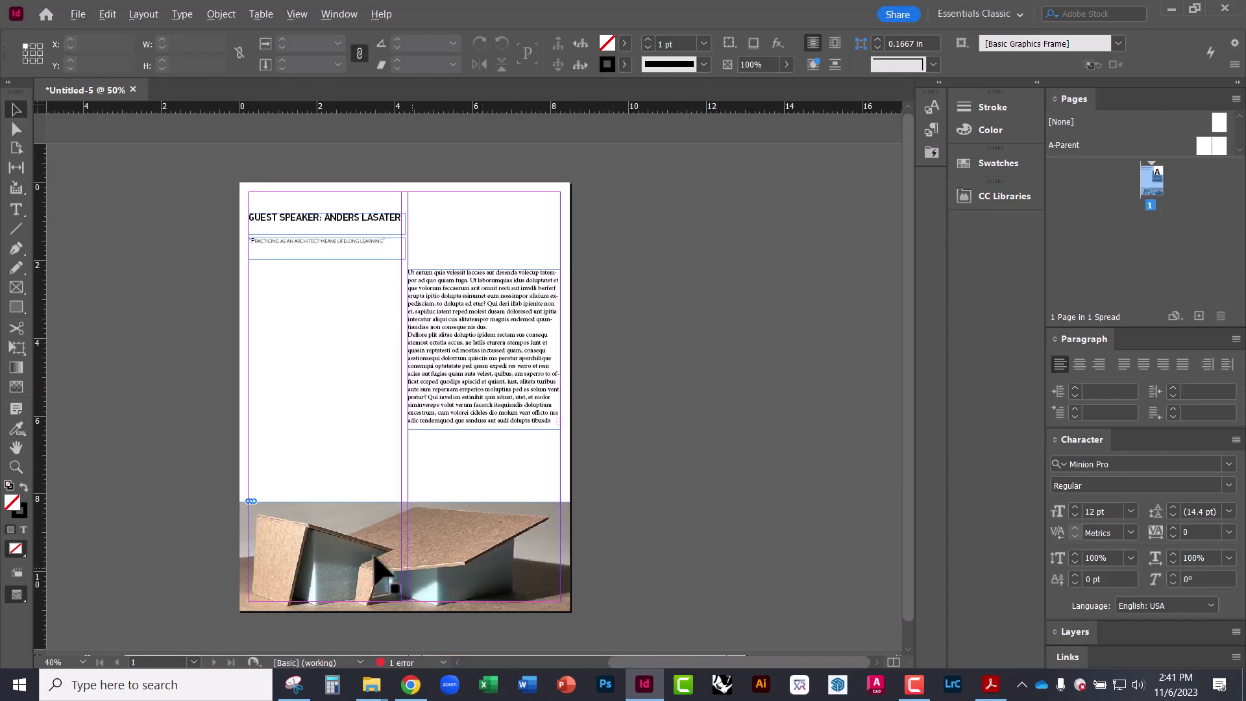
scroll(292, 453, "up", 1)
scroll(324, 444, "down", 1)
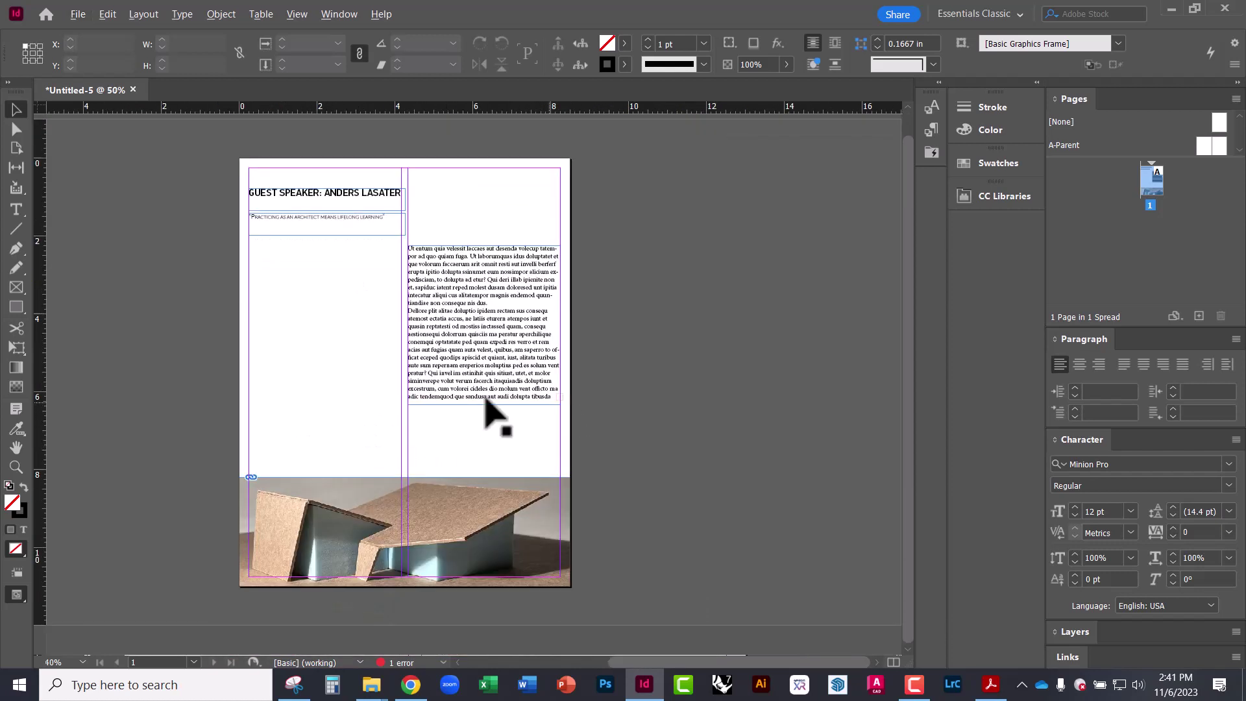
key("w")
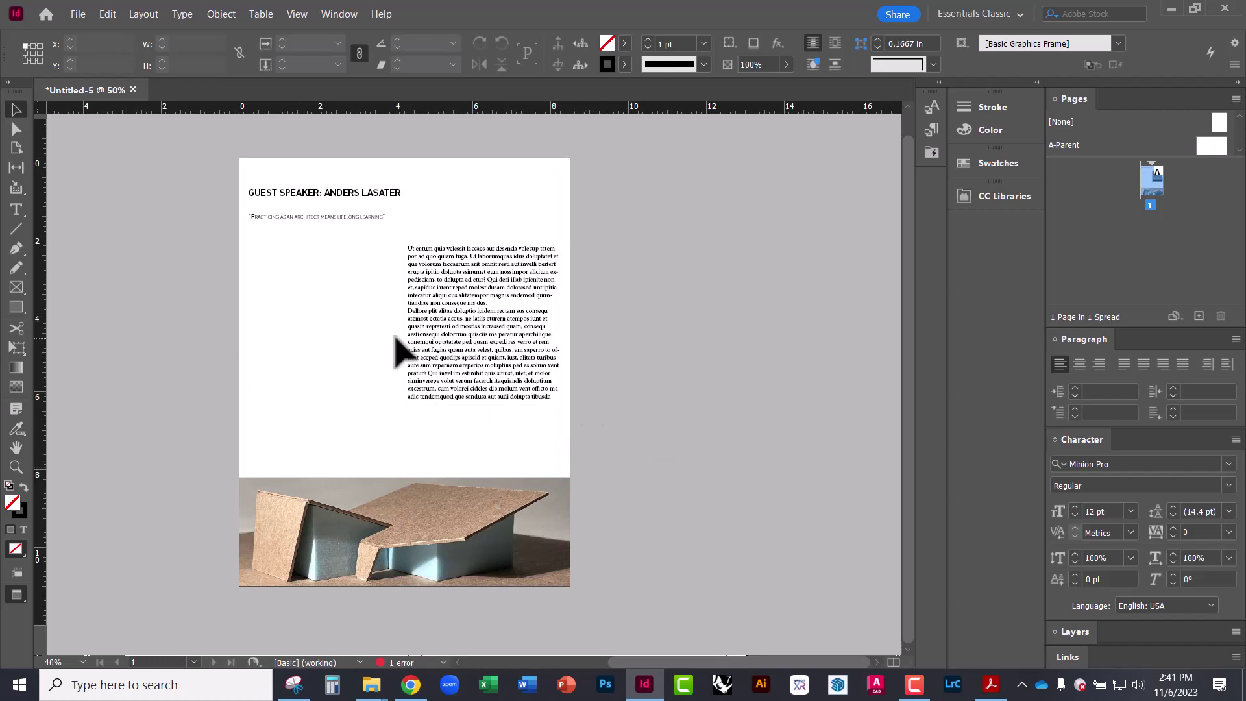
key("w")
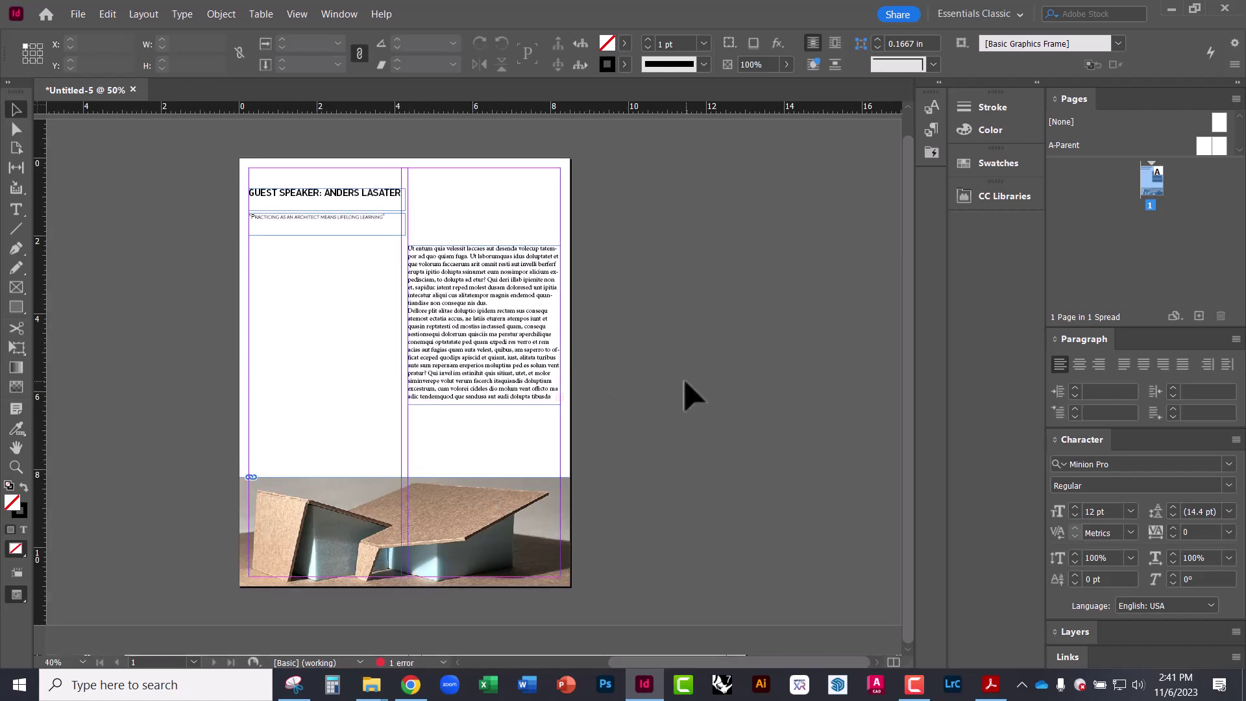
scroll(393, 269, "up", 1)
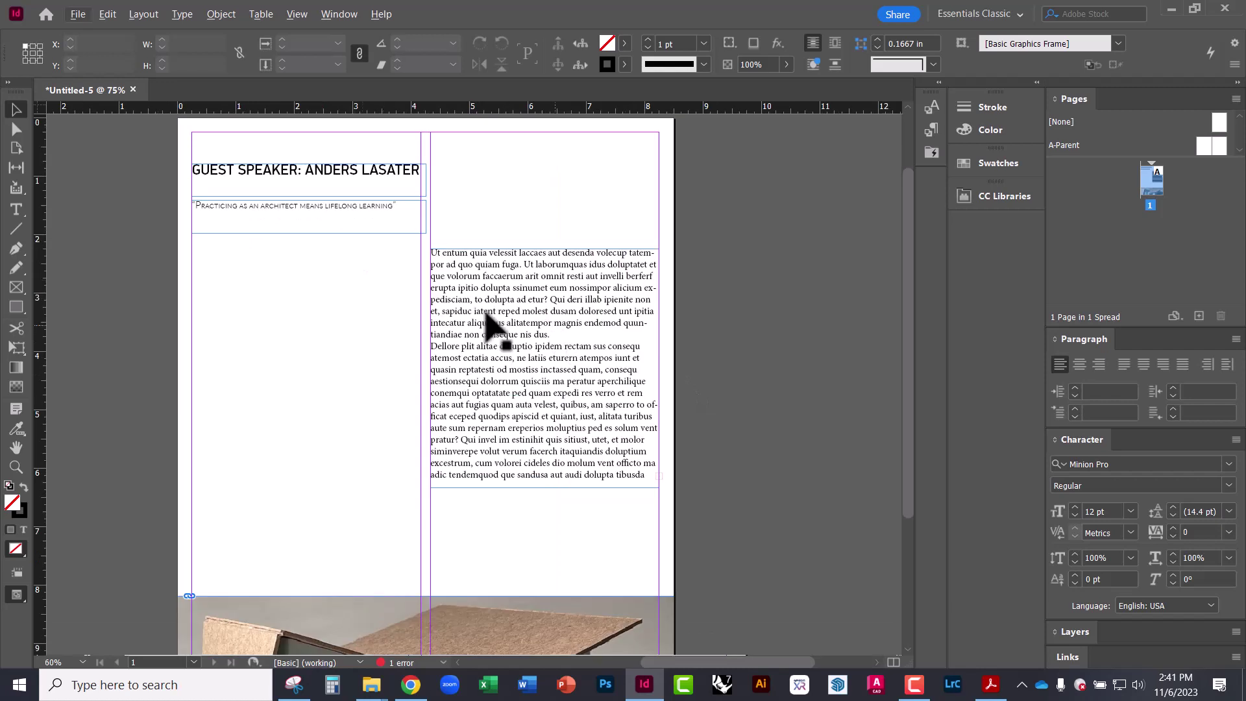
left_click_drag(355, 285, 512, 347)
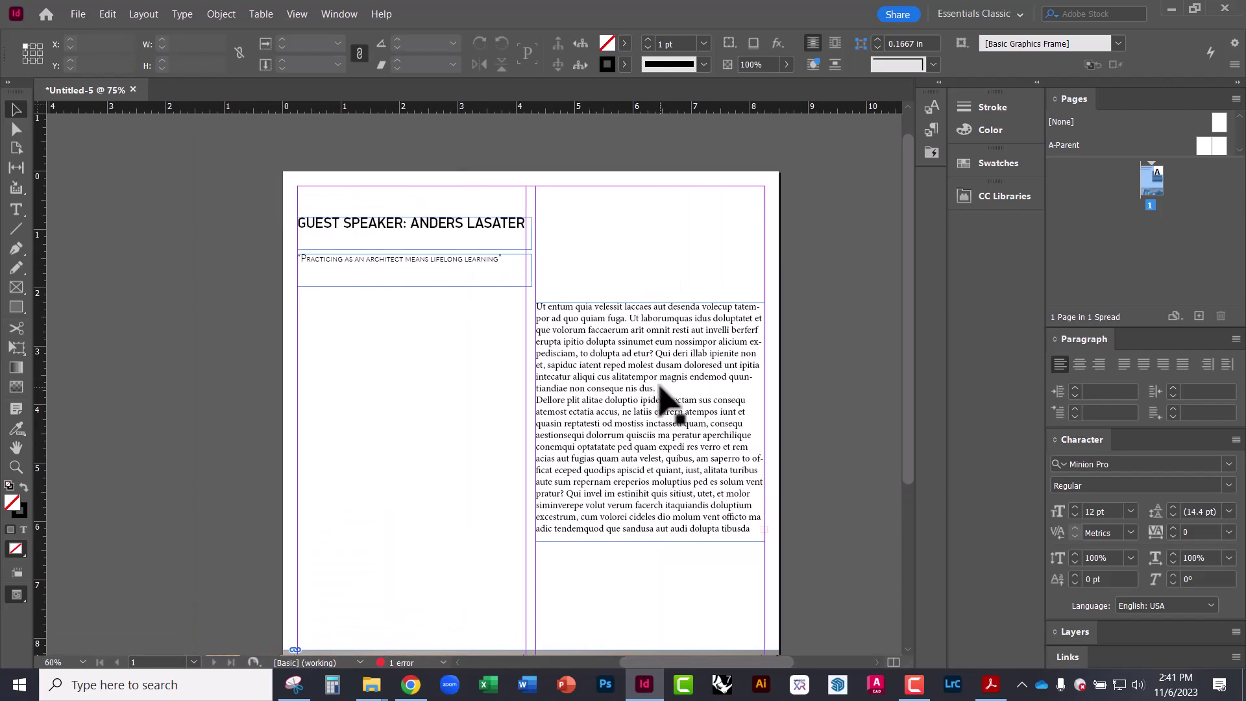
left_click(603, 361)
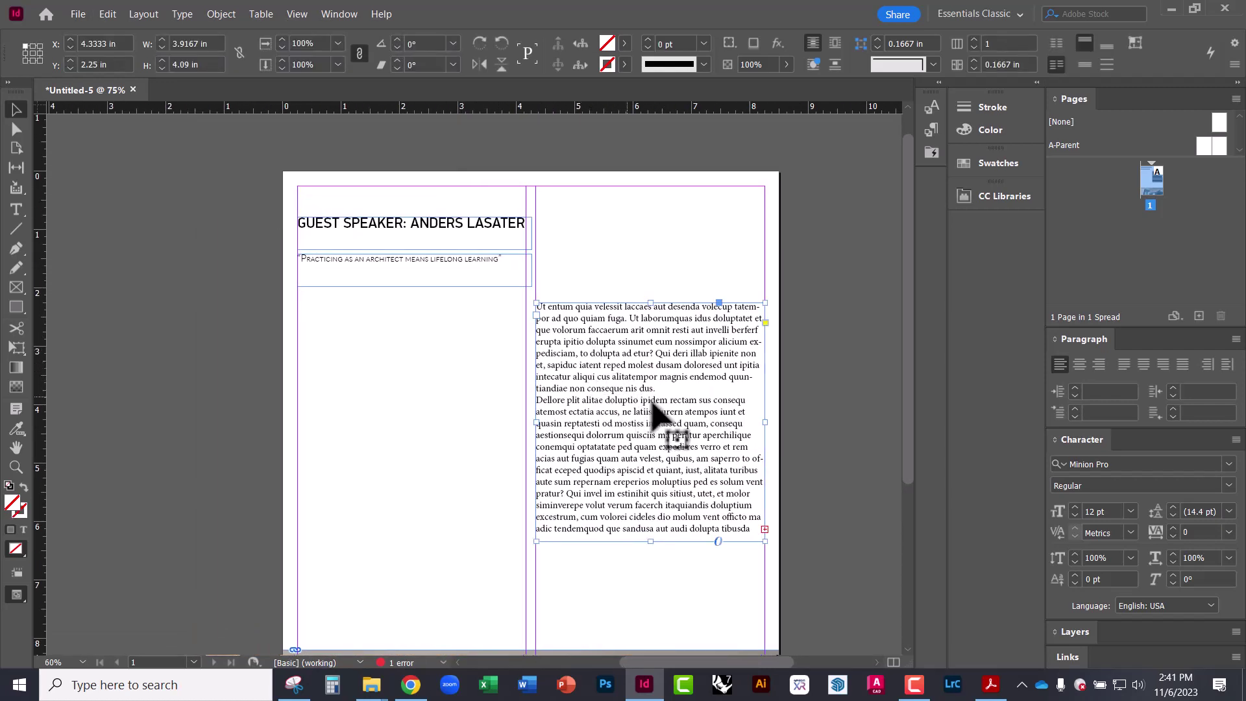
Draw a text frame above the body text holding the author's name, Arch A110 and 11/6/23
scroll(519, 363, "up", 1)
scroll(493, 353, "right", 3)
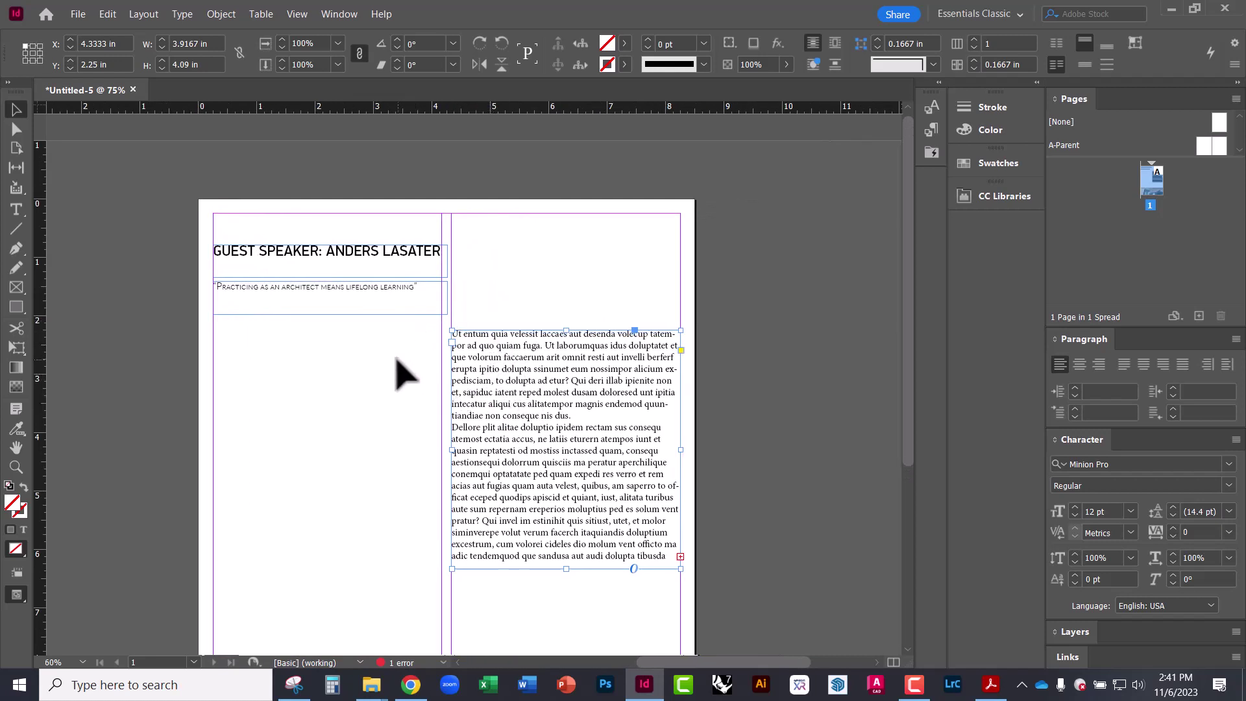
left_click(15, 209)
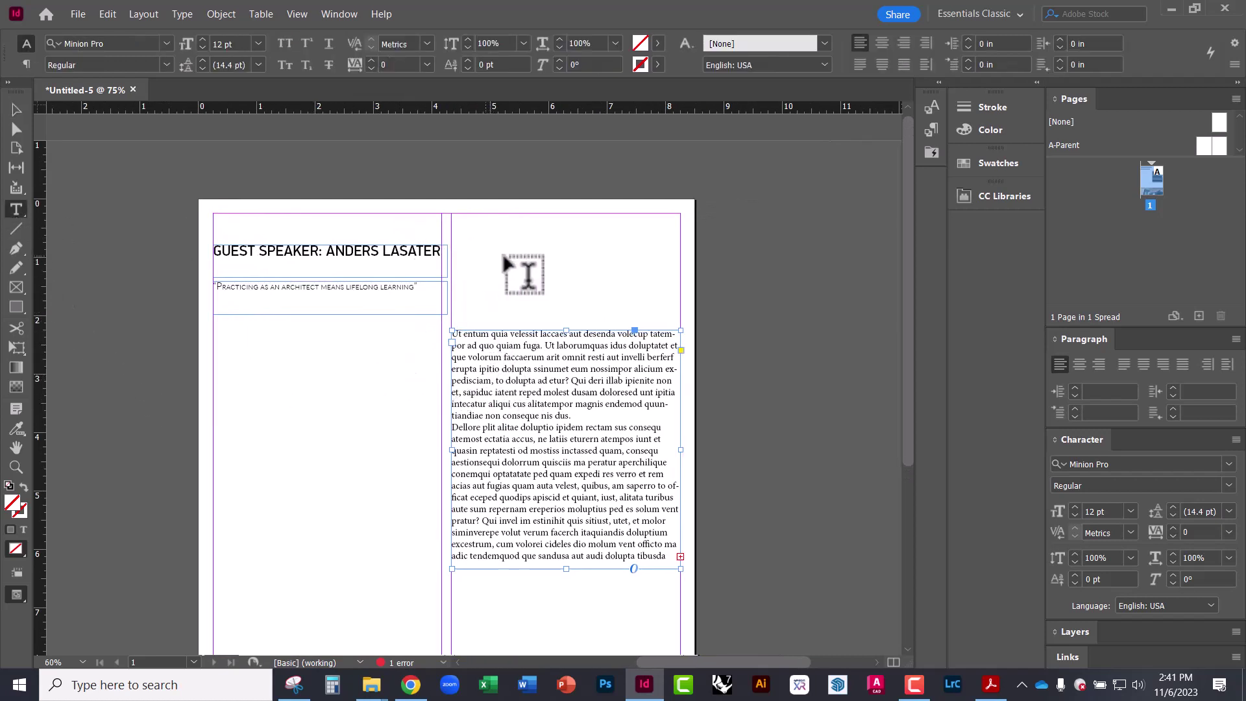
left_click_drag(458, 249, 565, 308)
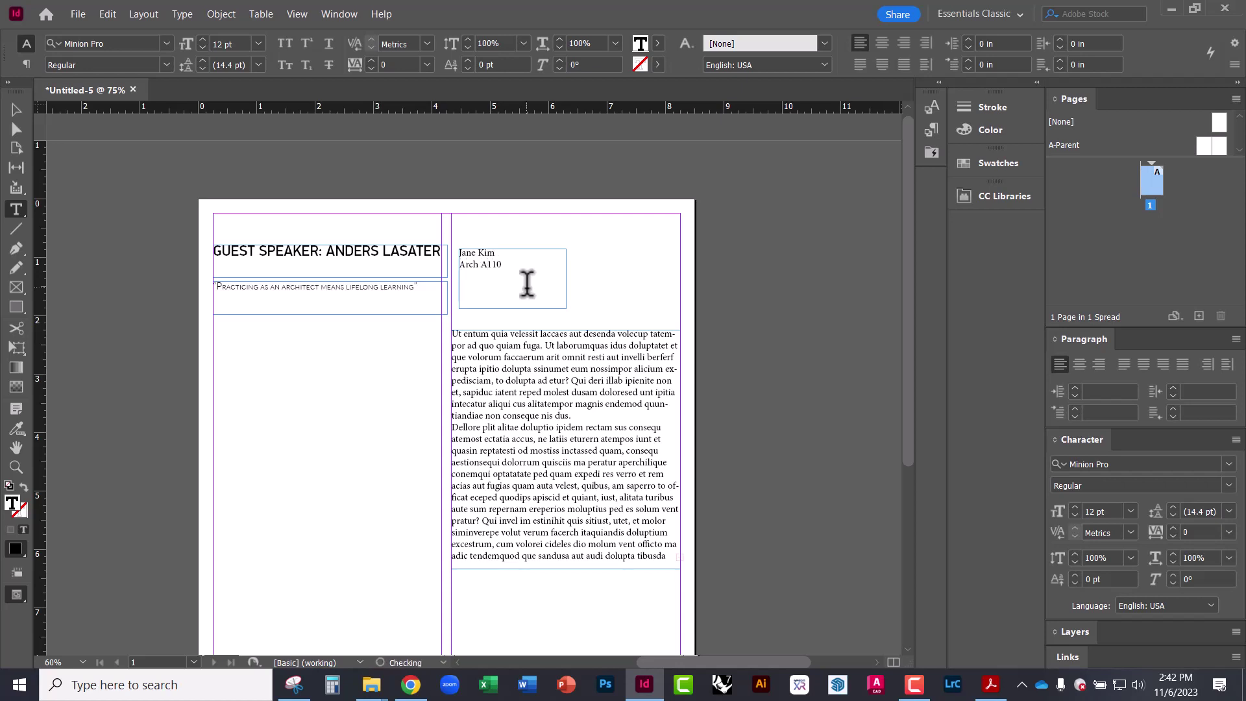
type("11/6/23")
left_click(16, 109)
Set the name block's font to Lato Light
left_click(290, 181)
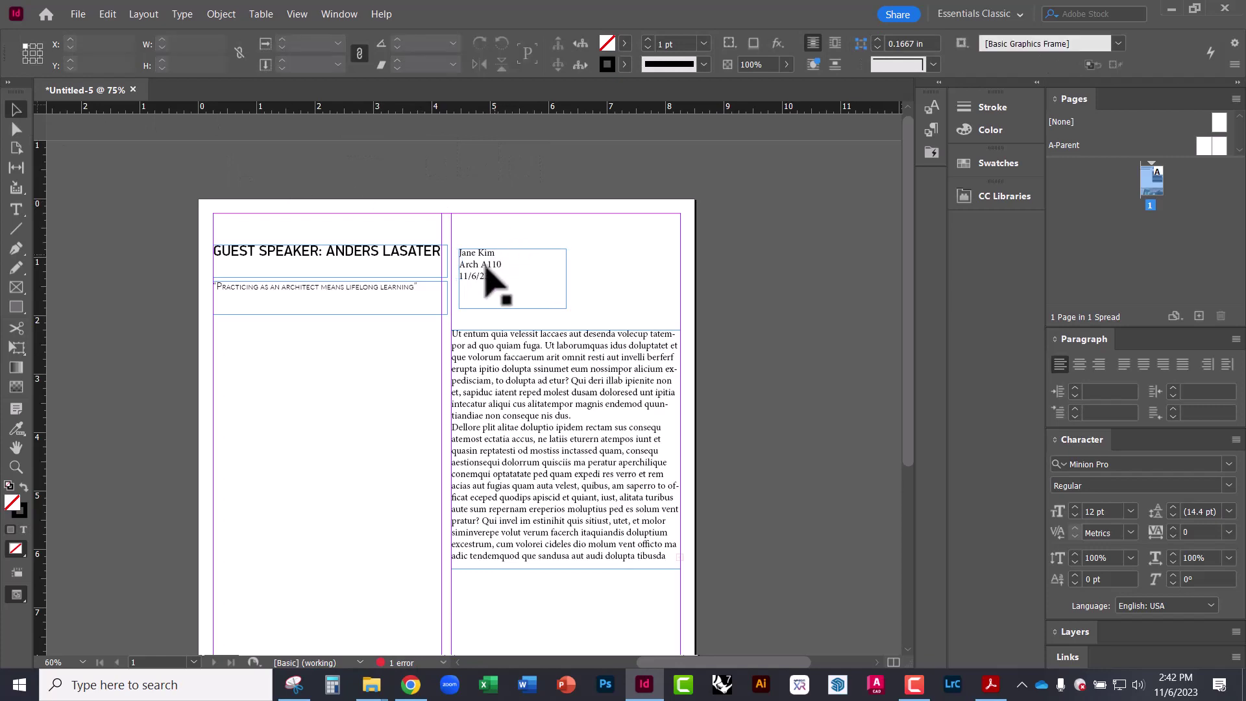
scroll(480, 280, "up", 2)
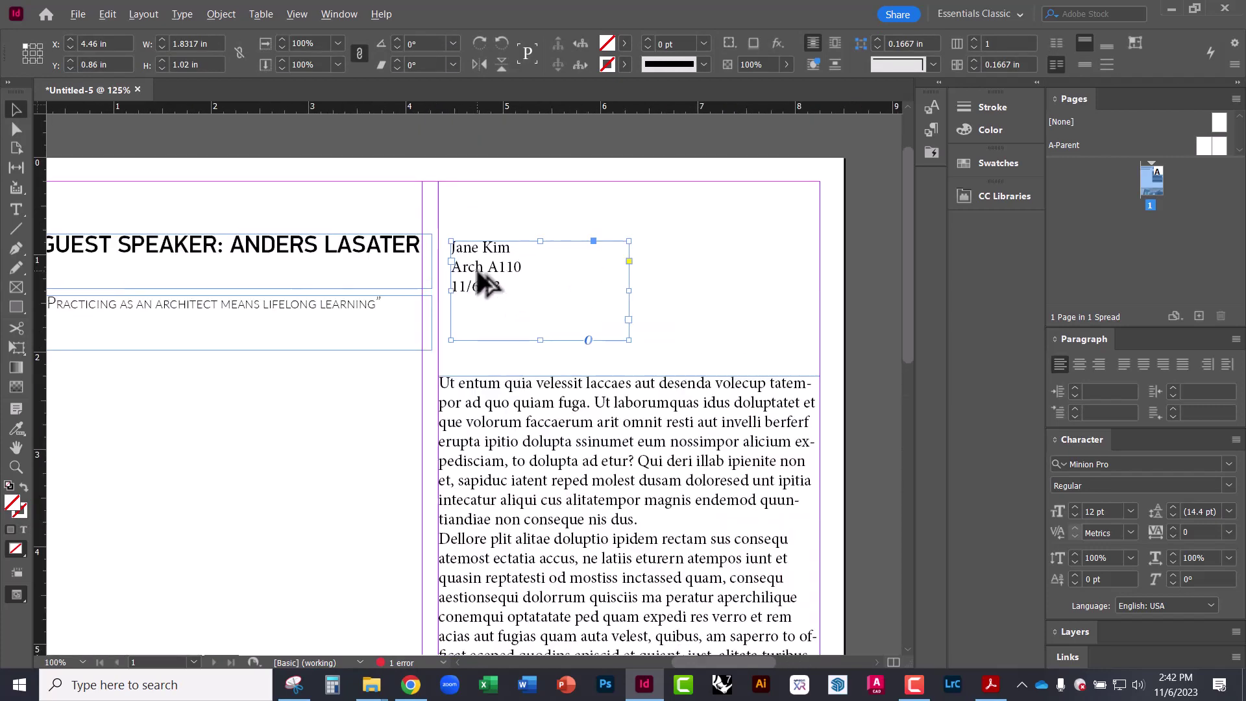
left_click(1228, 463)
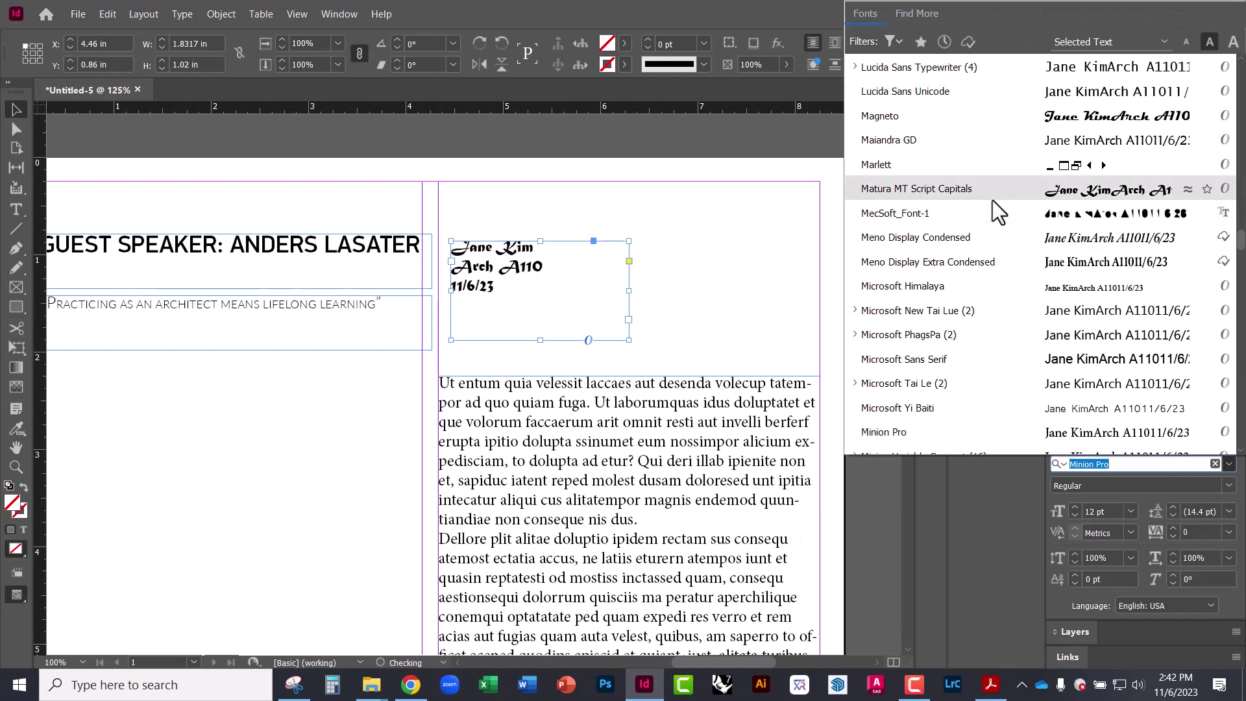
type("lato")
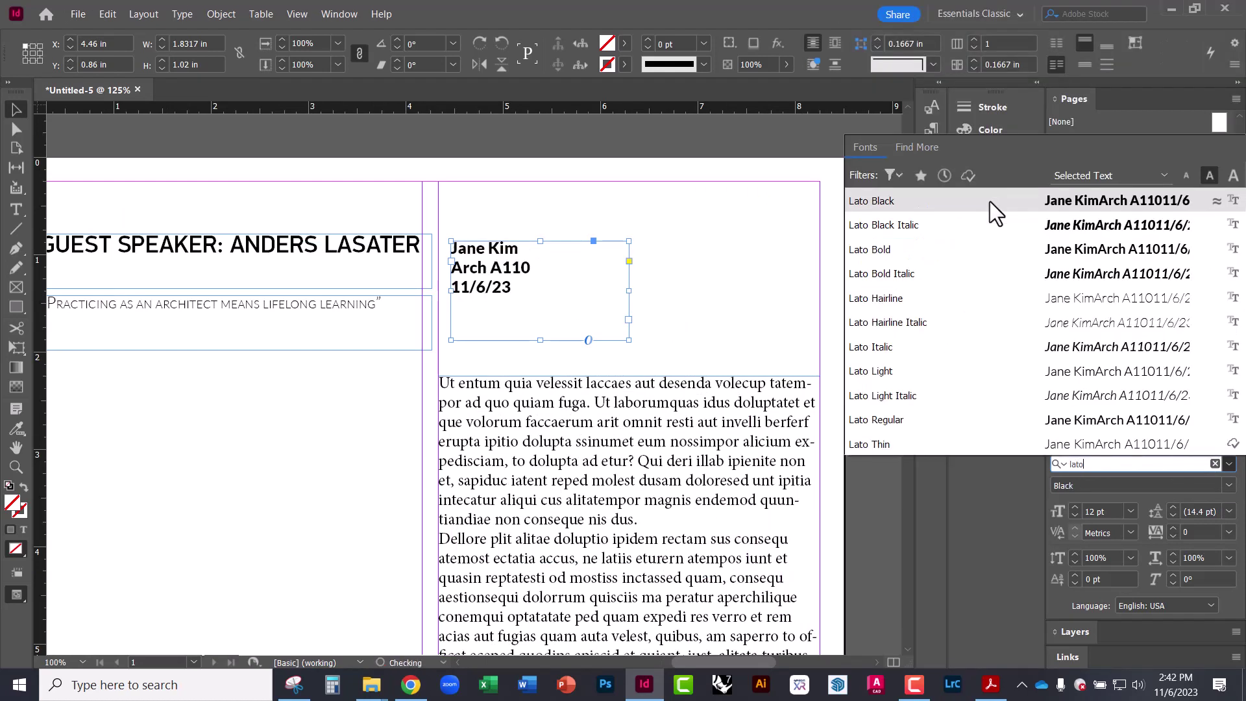
left_click(913, 374)
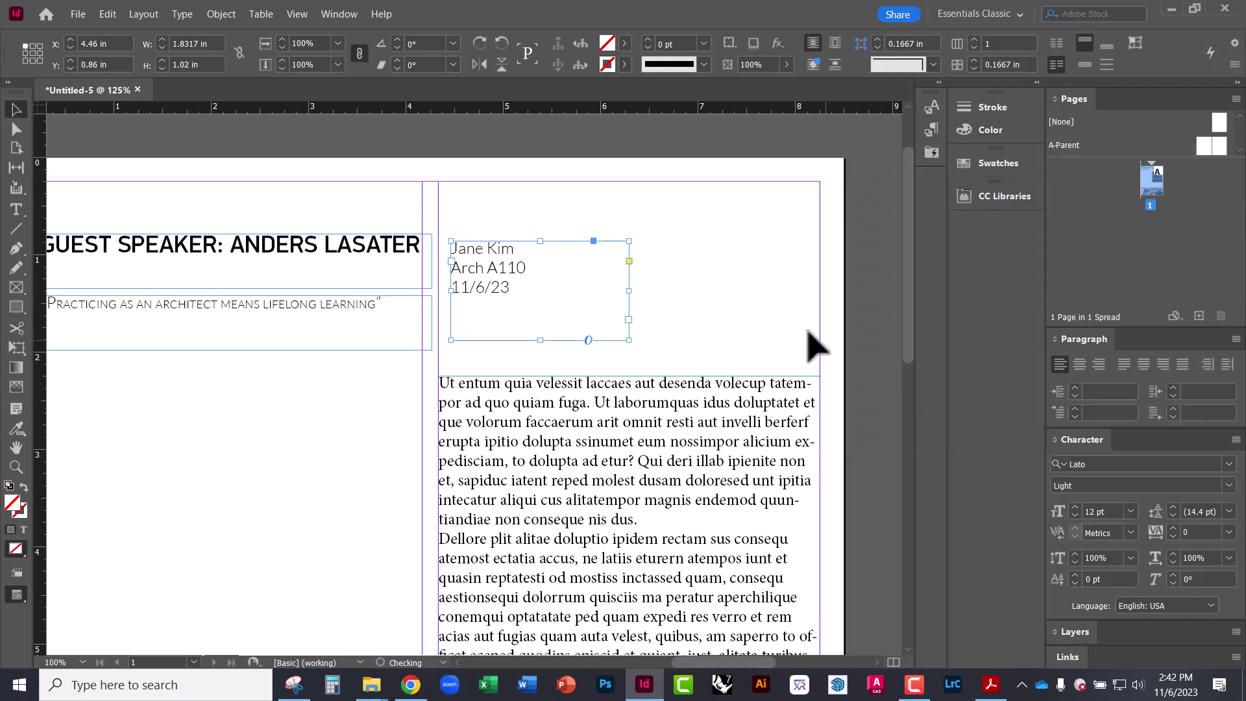
left_click(707, 266)
Move the name block left so its edge lines up with the body text column
left_click_drag(450, 361, 506, 283)
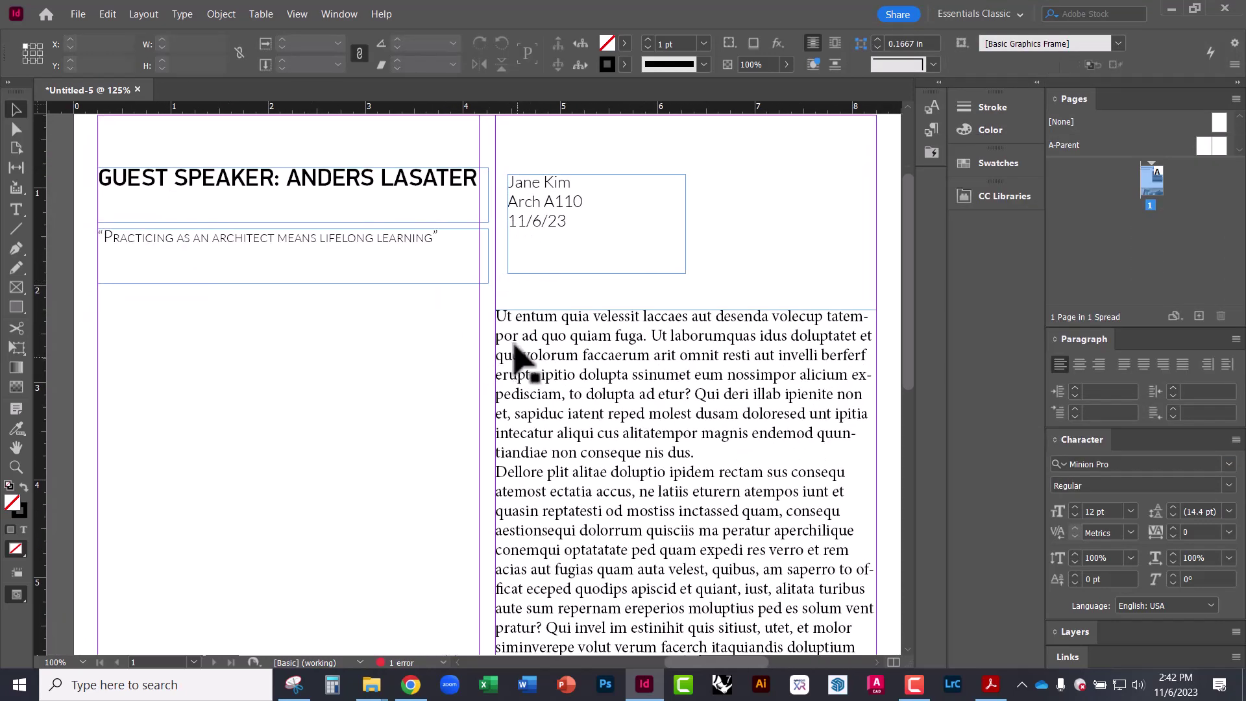
left_click(543, 220)
left_click_drag(549, 214, 532, 194)
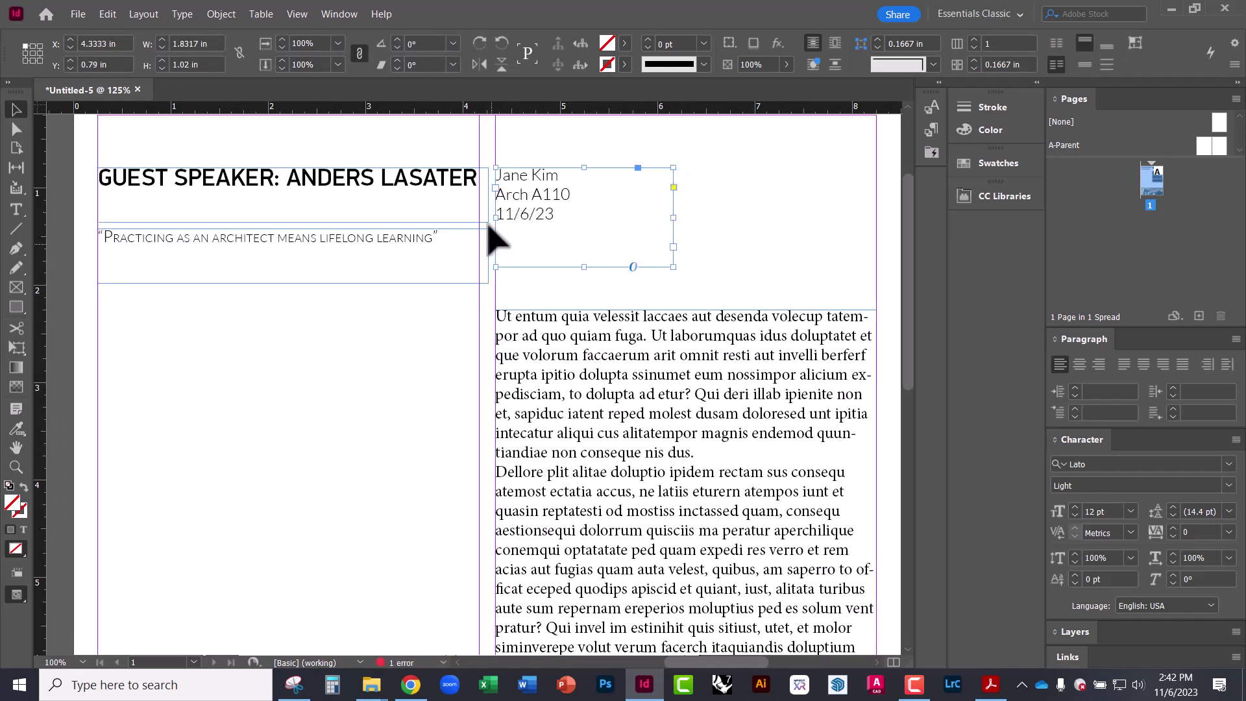
left_click(529, 324)
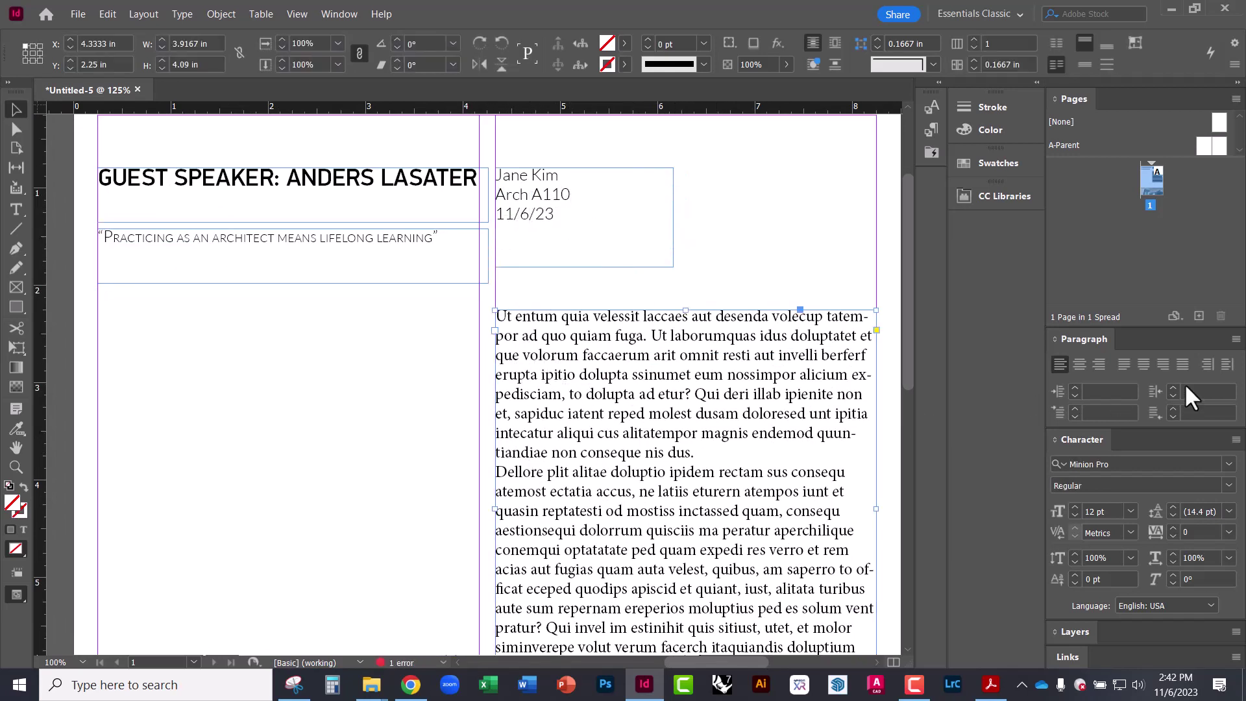
left_click(598, 278)
left_click(545, 239)
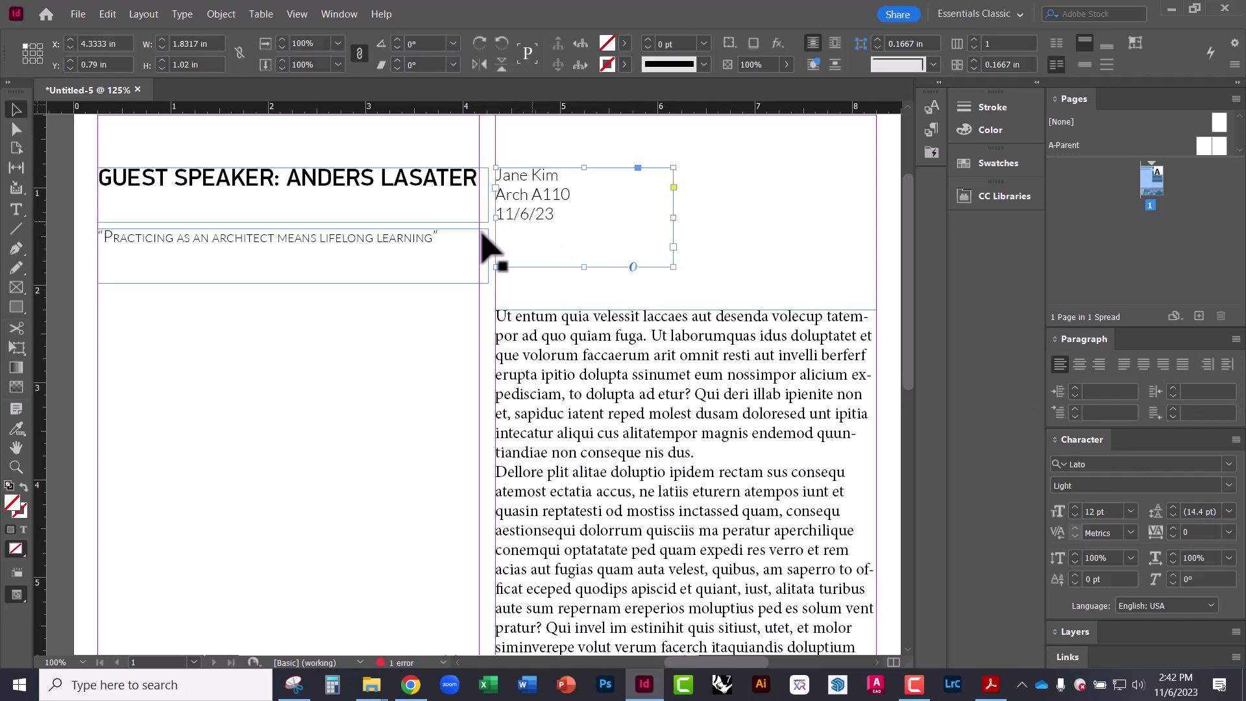
left_click(633, 371)
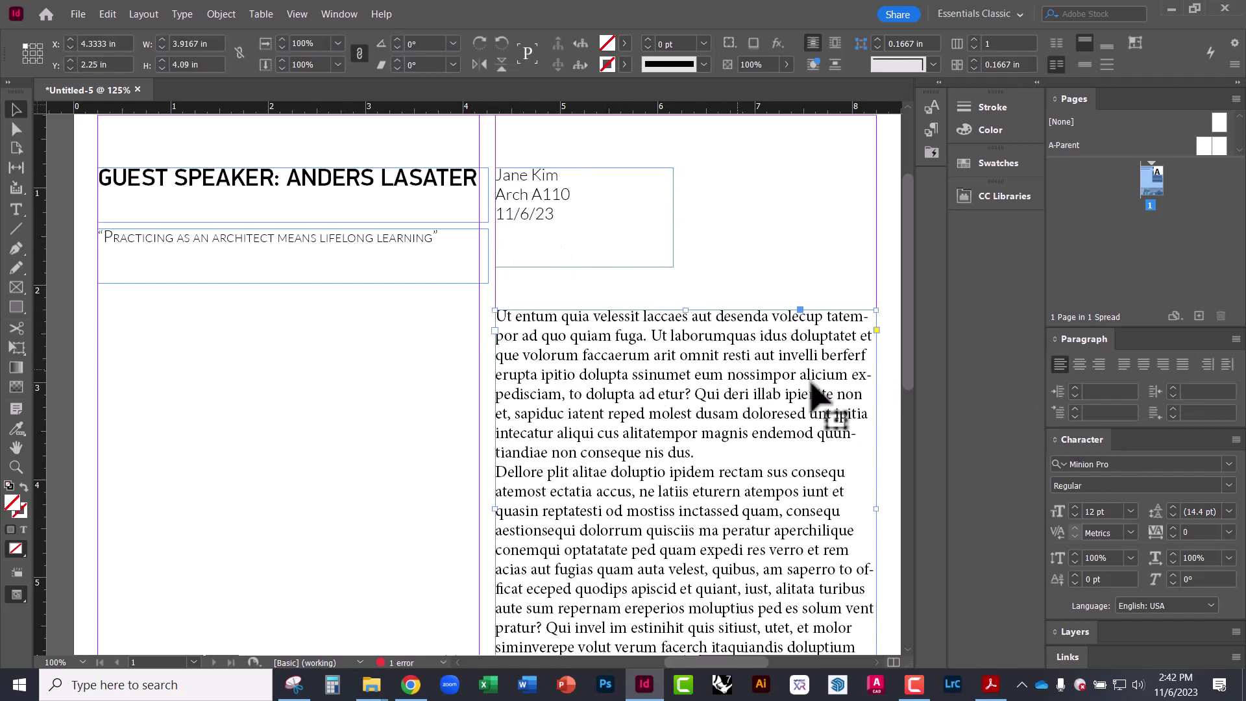
Set the body text font to Lato Light
left_click(1170, 462)
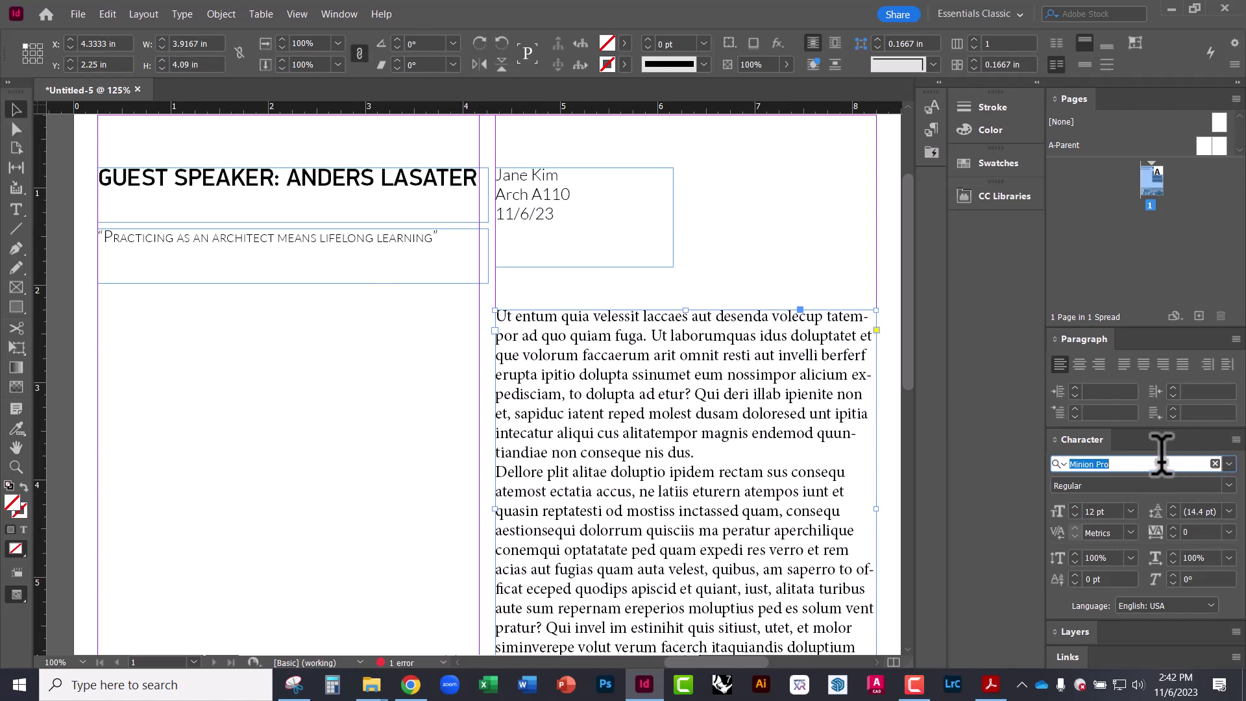
type("lato l")
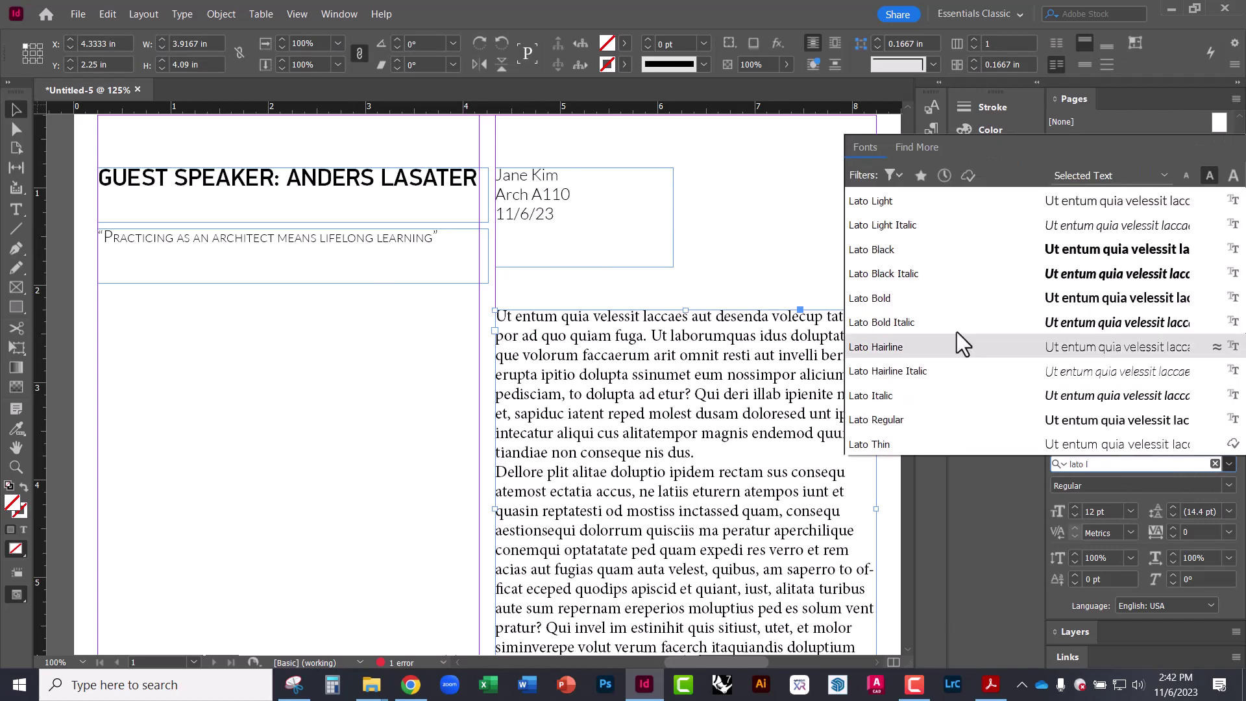
left_click(900, 201)
left_click(305, 351)
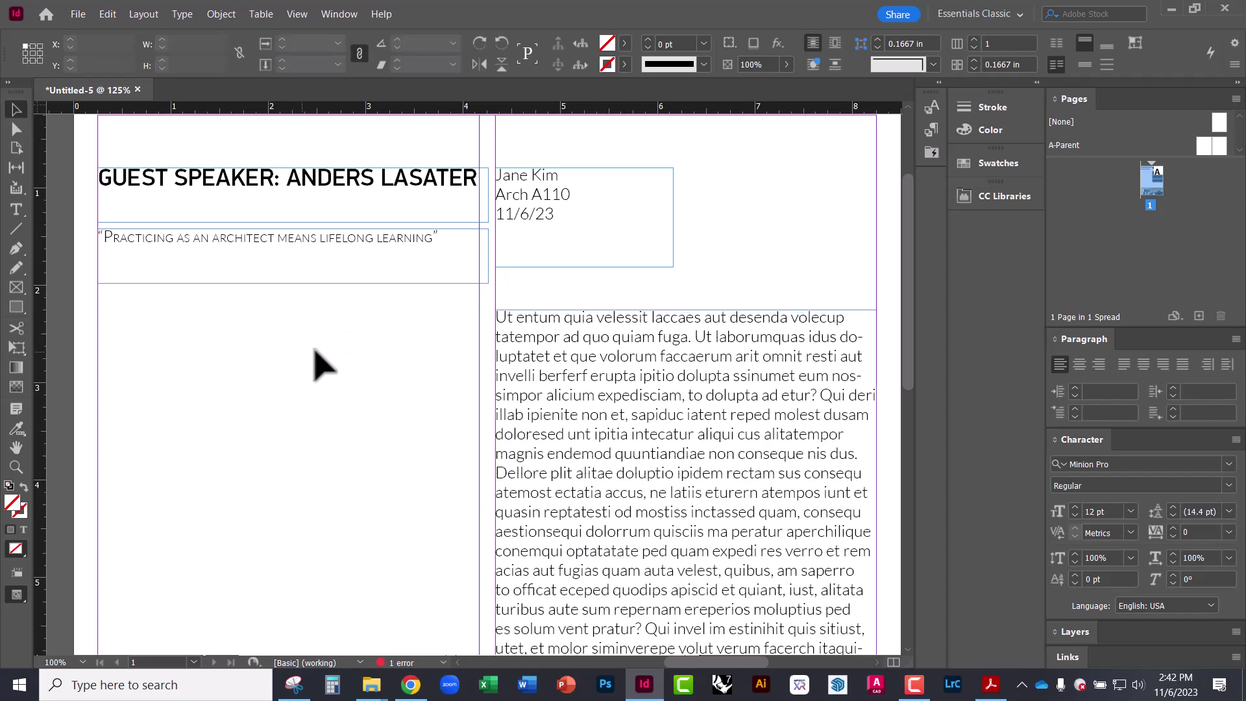
Narrow the quote and headline frames so their right edges meet the left column guide
scroll(473, 278, "down", 1, "alt")
scroll(509, 438, "down", 1)
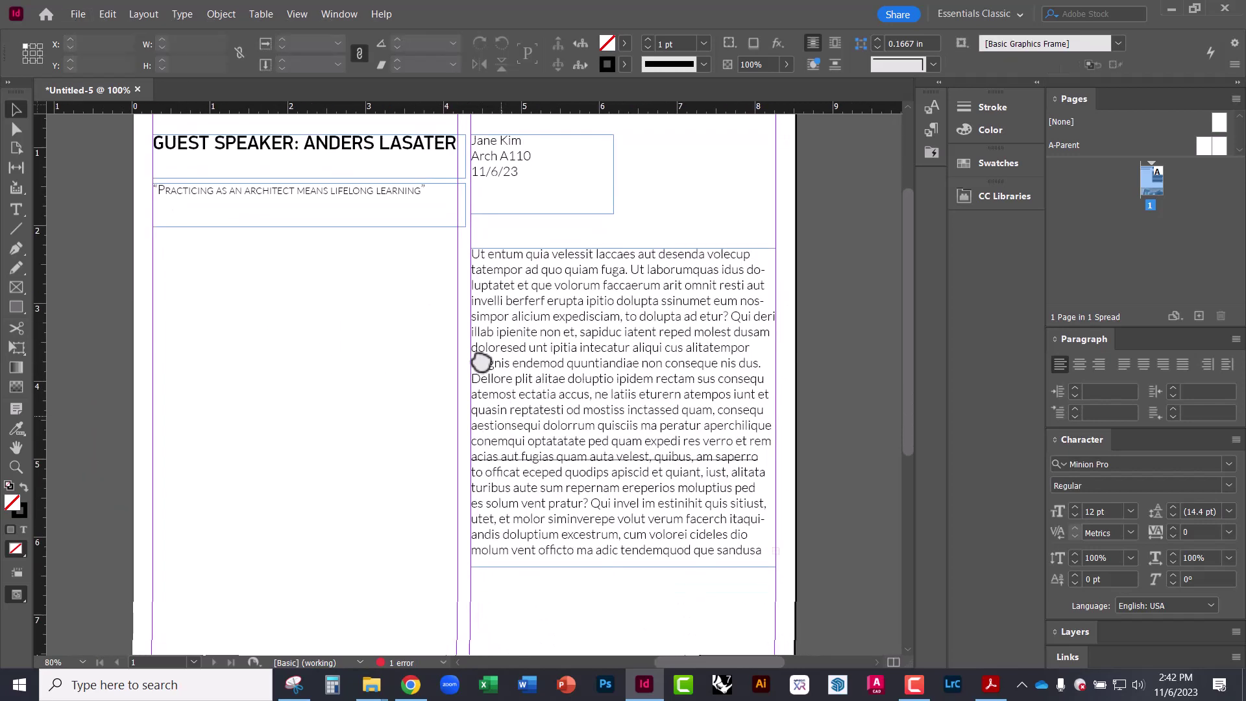
left_click(358, 211)
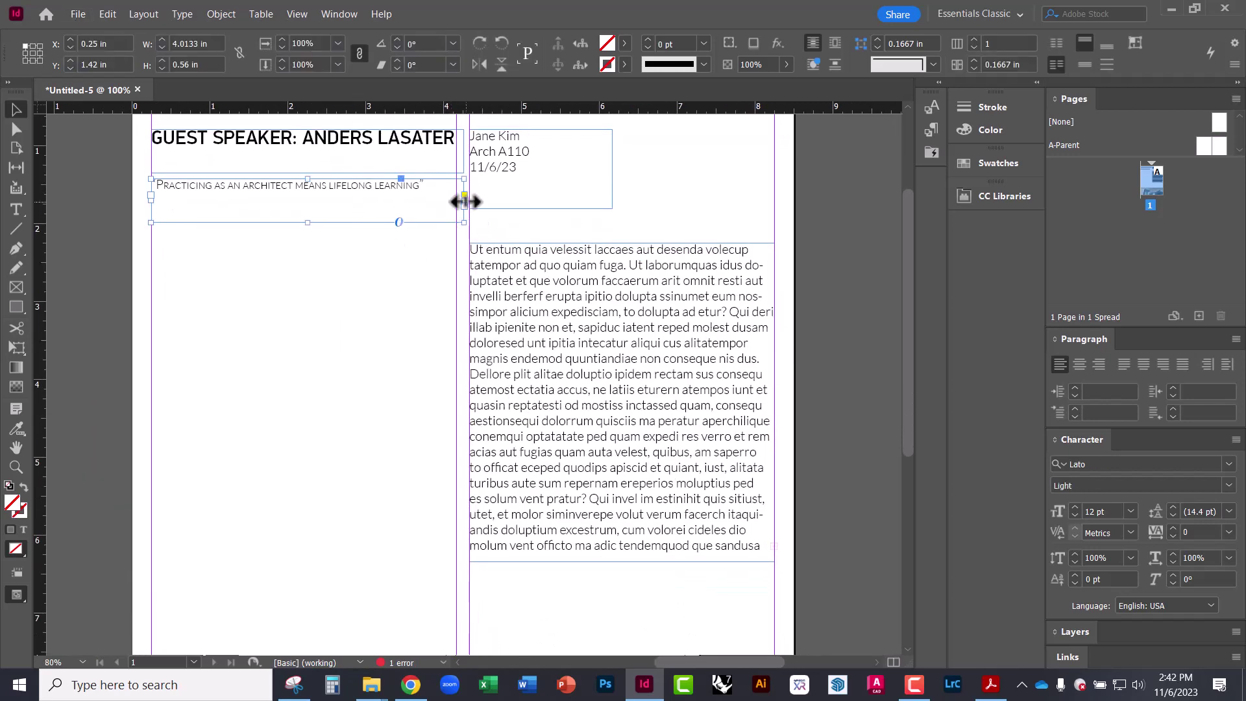
left_click_drag(463, 199, 456, 200)
left_click(395, 244)
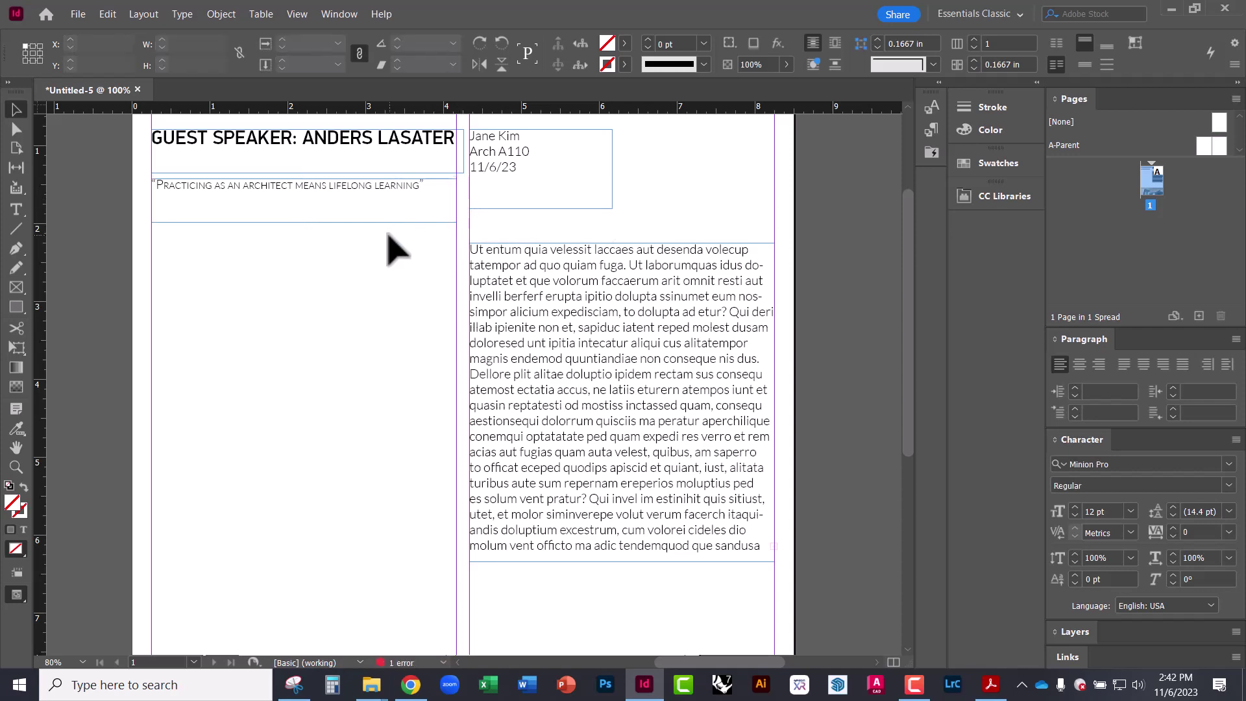
scroll(415, 279, "up", 2)
left_click(430, 300)
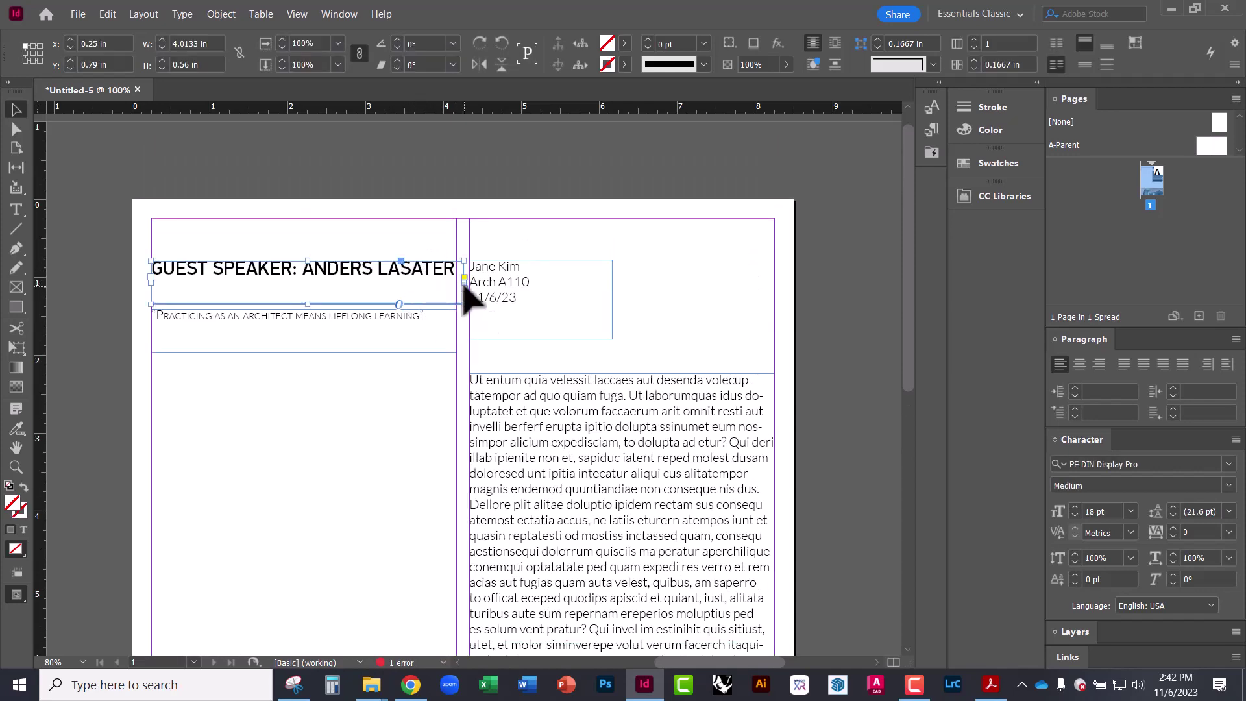
left_click_drag(463, 283, 456, 283)
left_click(383, 412)
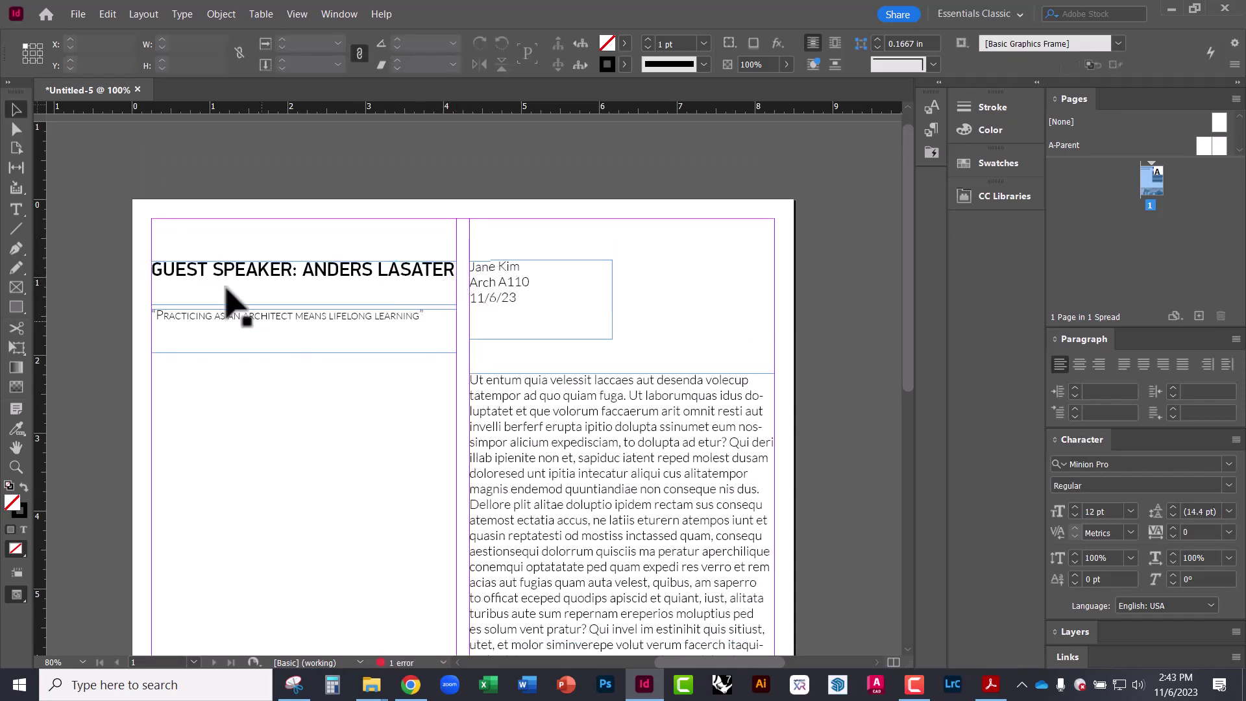
scroll(389, 454, "down", 1)
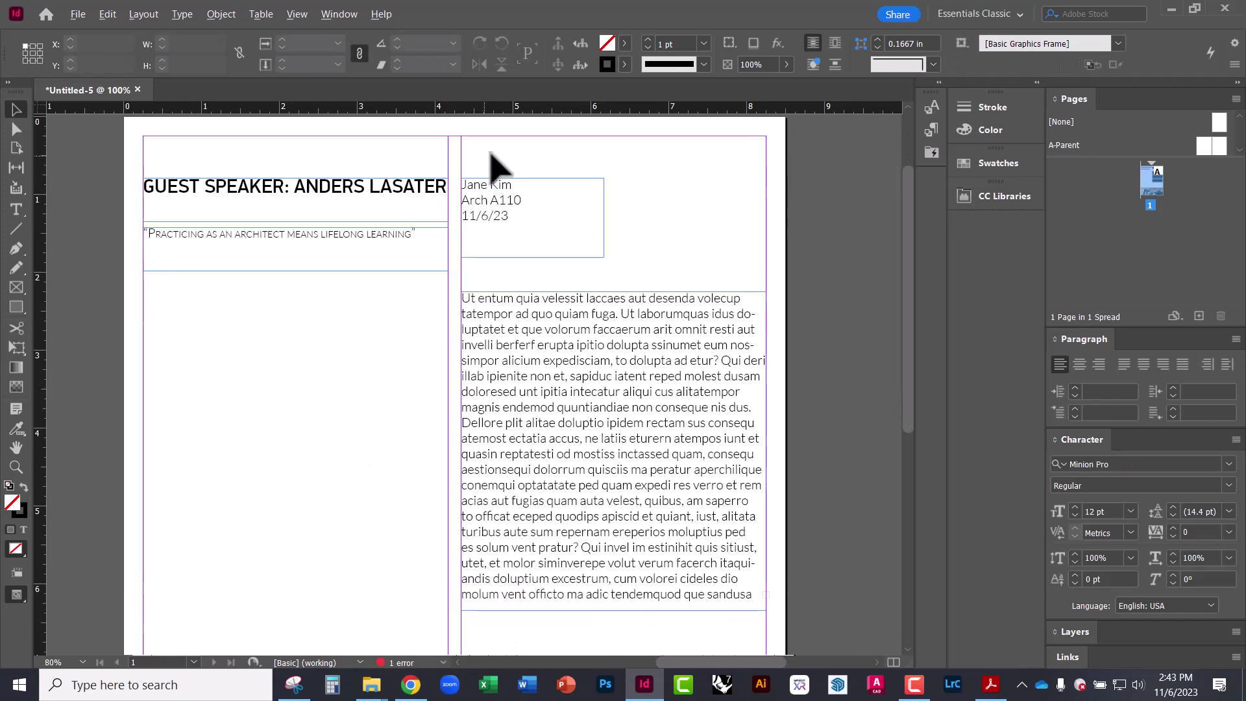
scroll(522, 188, "down", 1)
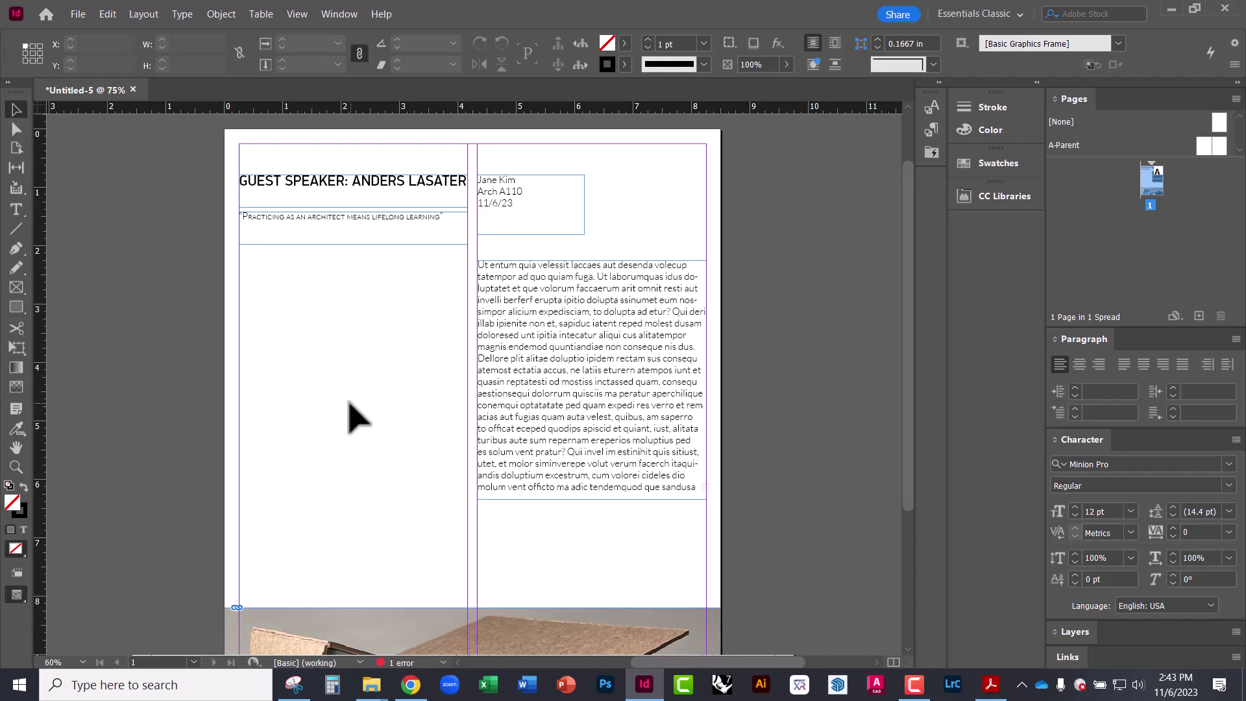
scroll(517, 389, "down", 1)
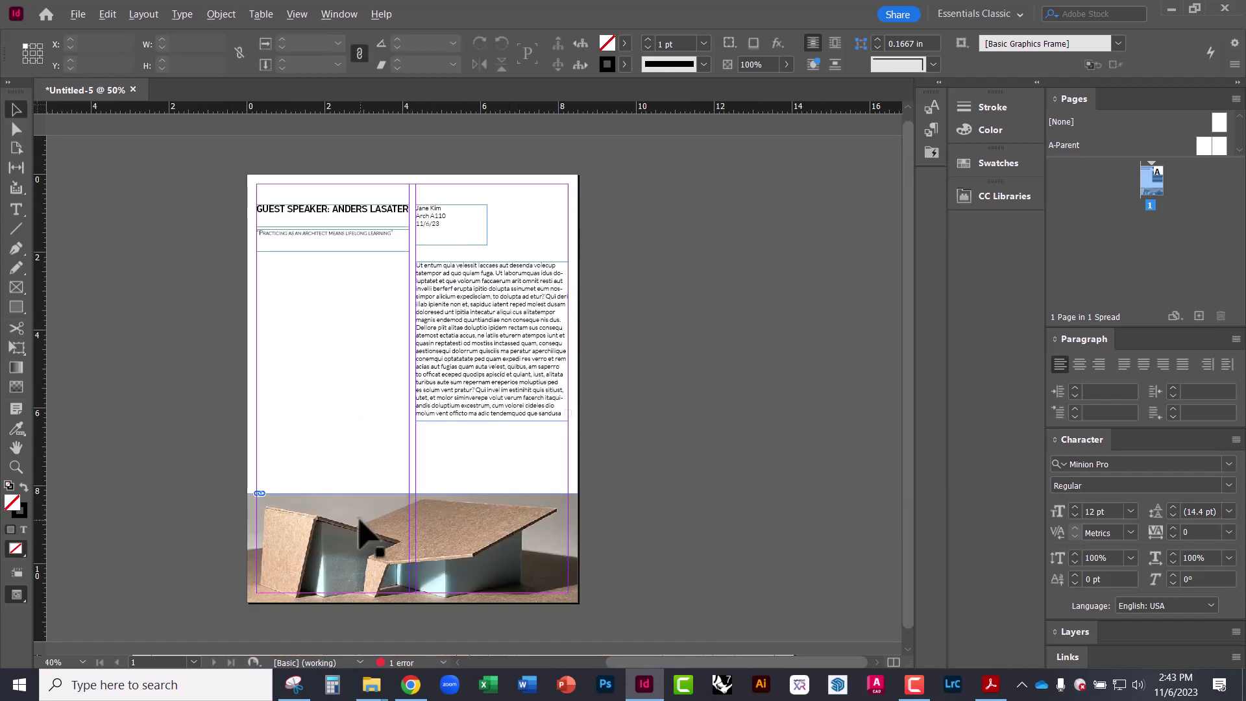
key("alt+w")
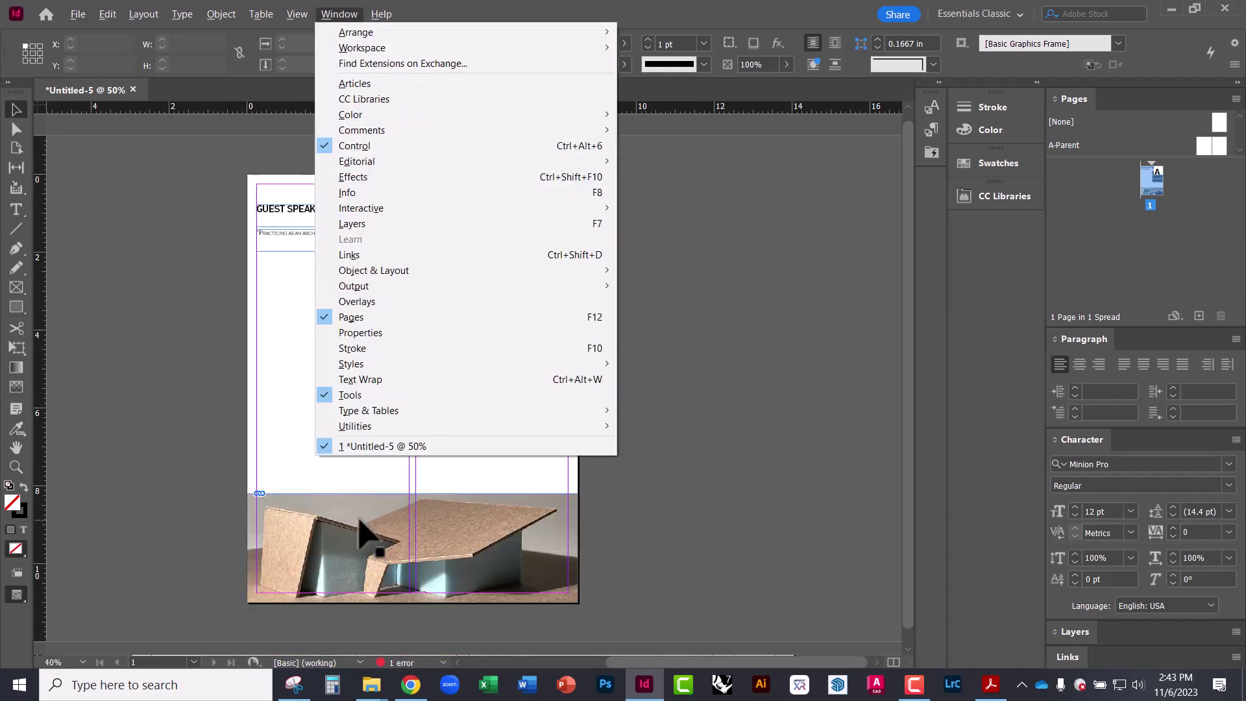
key("Escape")
key("w")
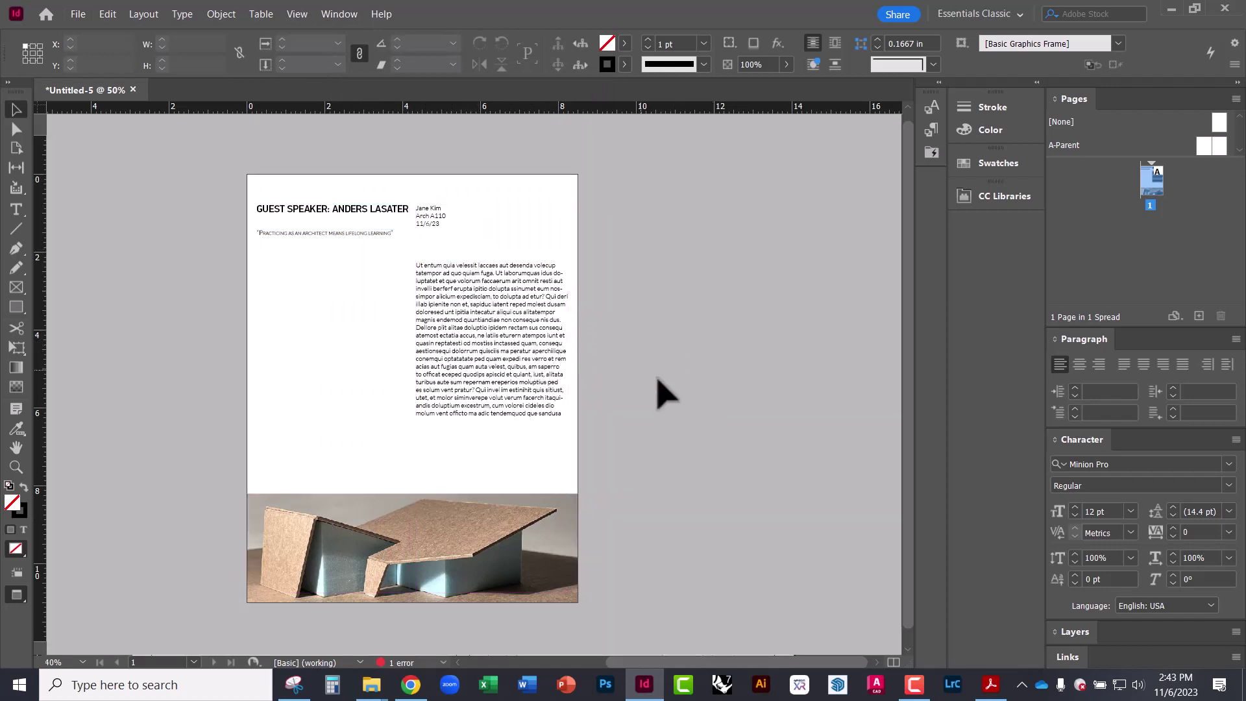
key("w")
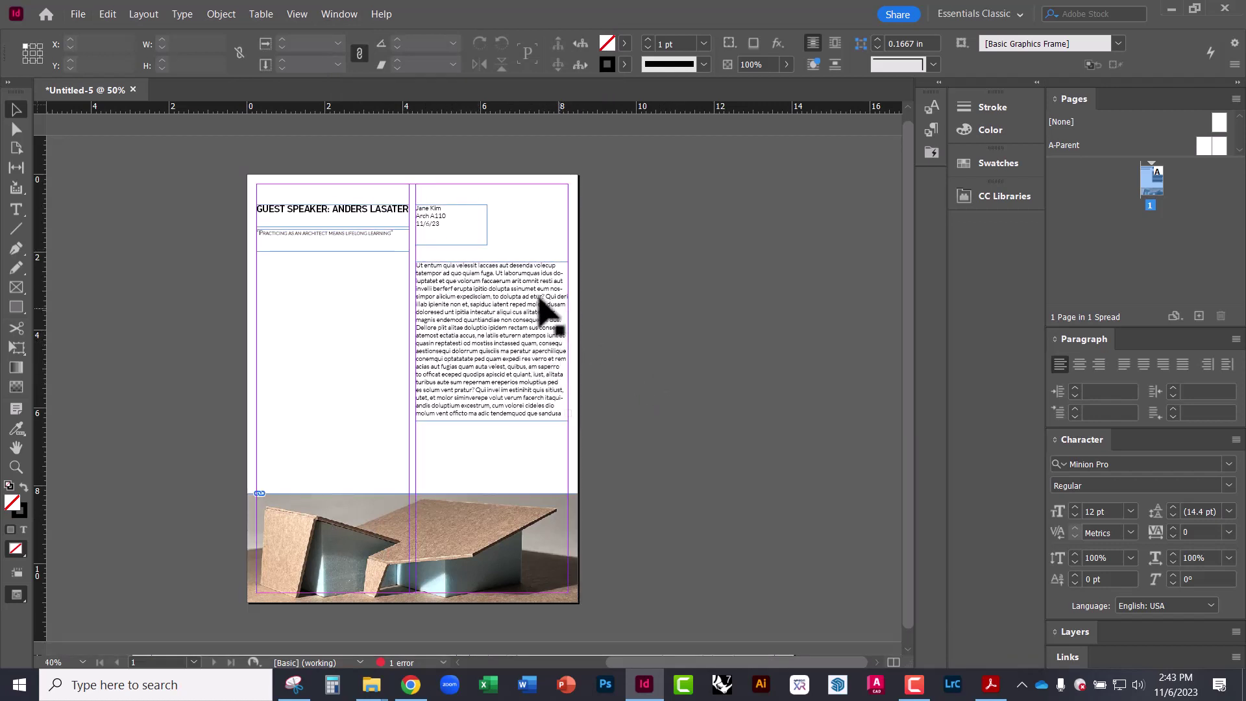
Move the name block to the right edge and right-align its three lines
left_click(423, 217)
scroll(423, 217, "up", 3)
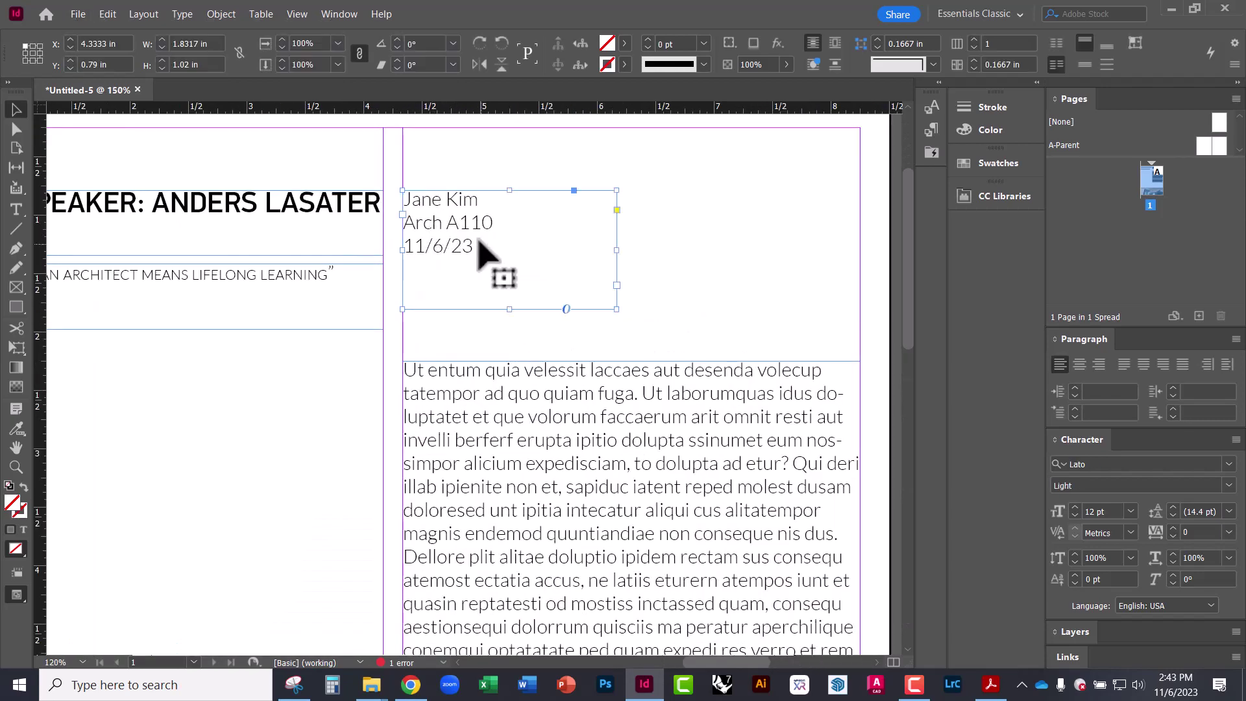
left_click_drag(459, 231, 702, 228)
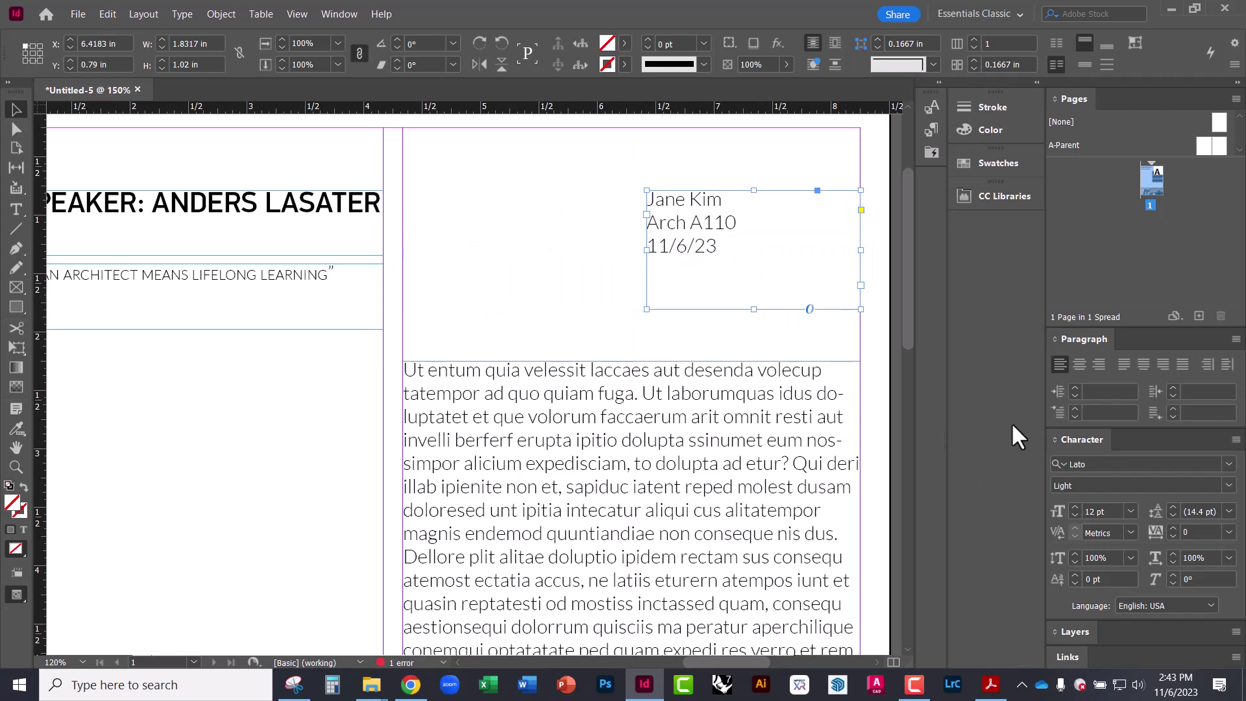
left_click(1099, 365)
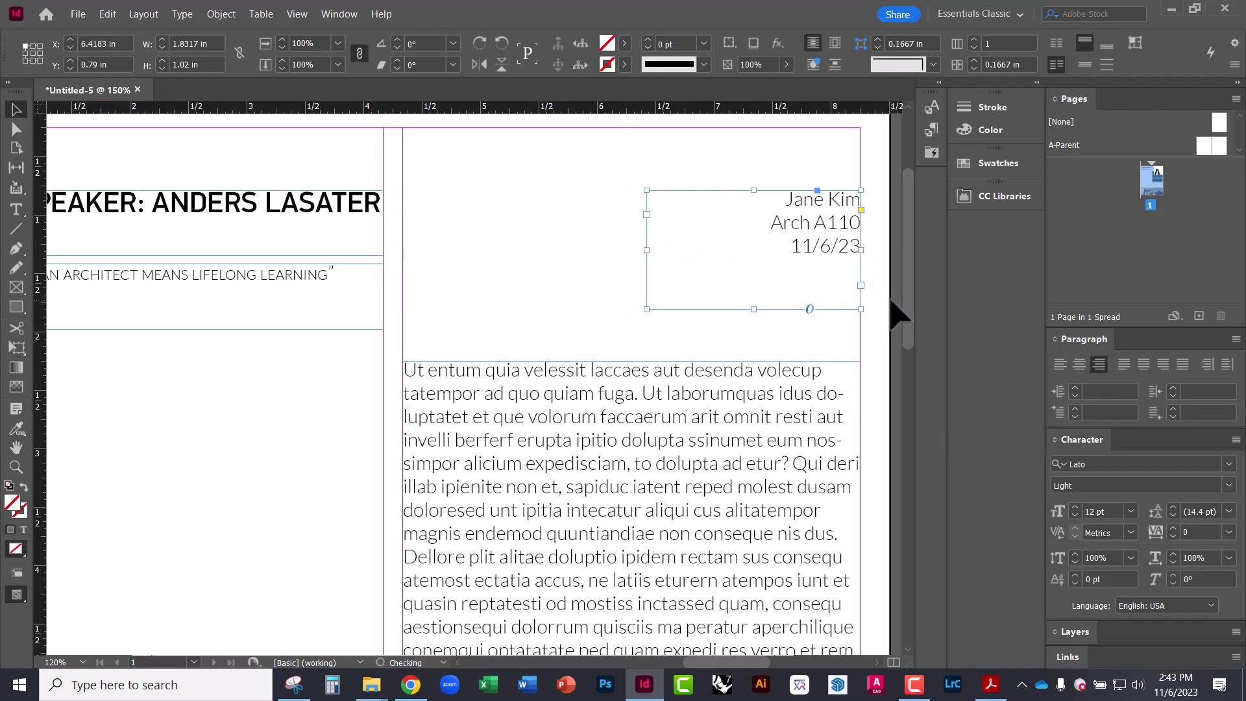
left_click(875, 285)
Toggle Preview mode to check the layout, then zoom to 100%
scroll(681, 278, "down", 5)
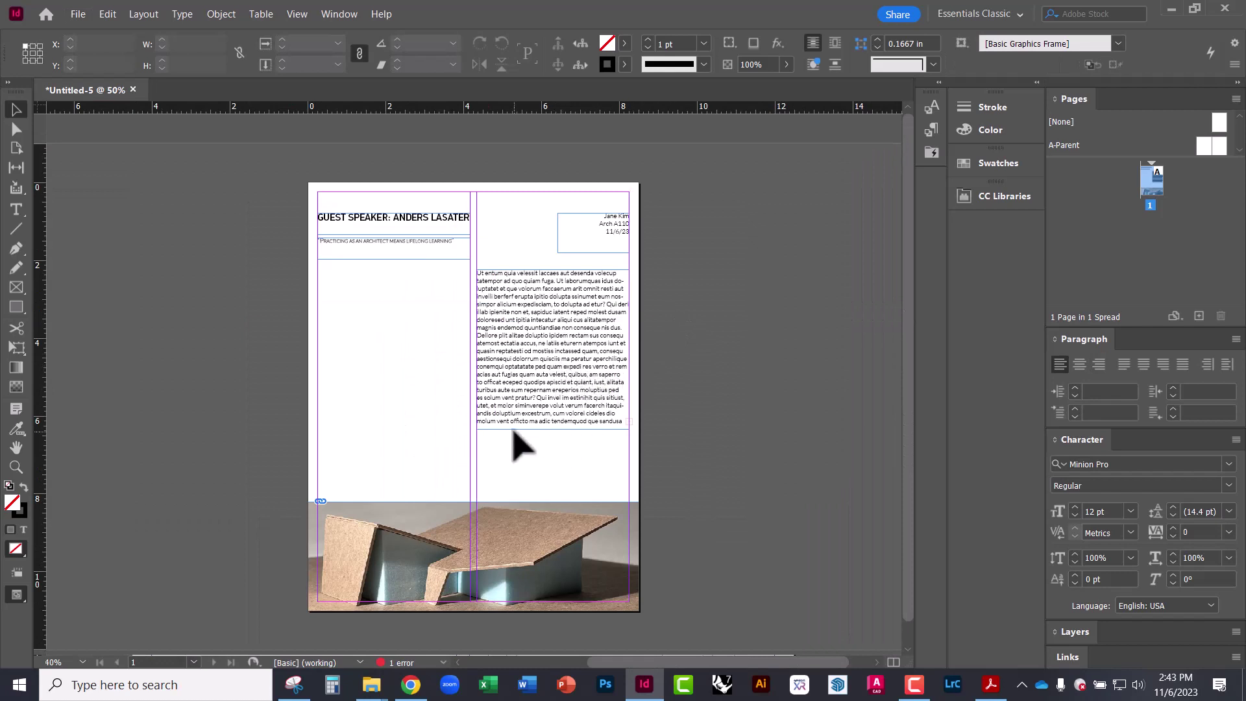
key("w")
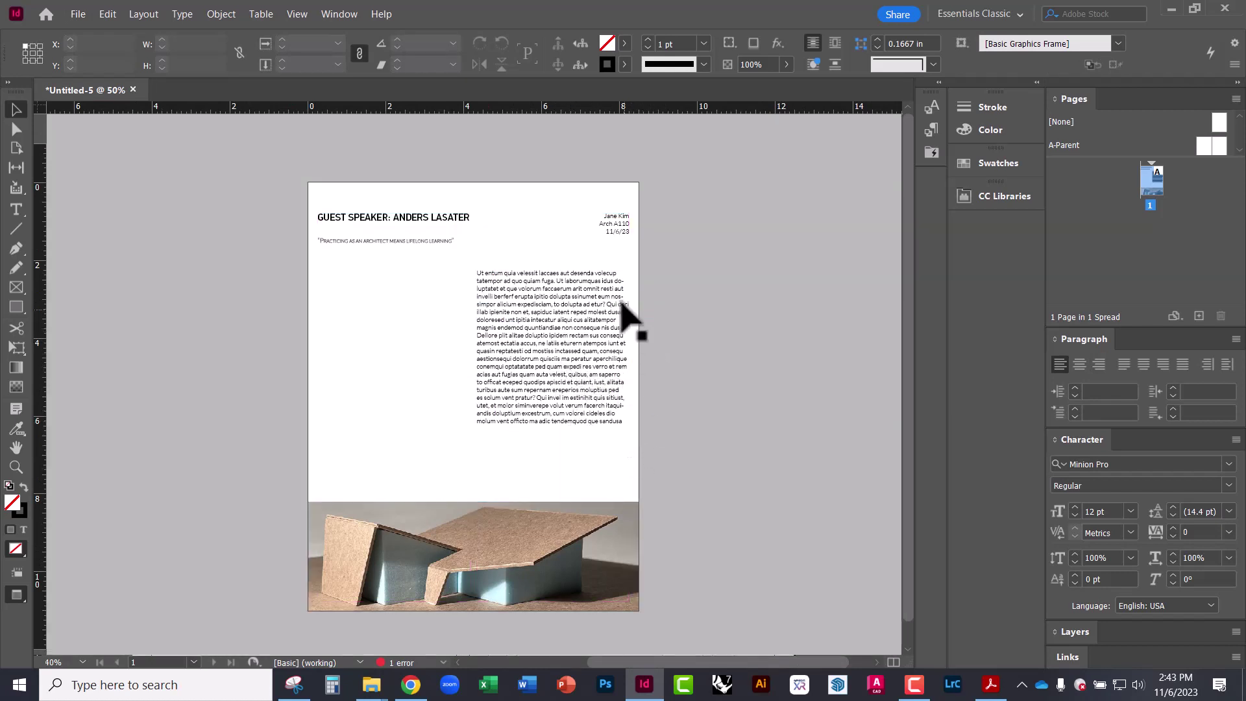
key("w")
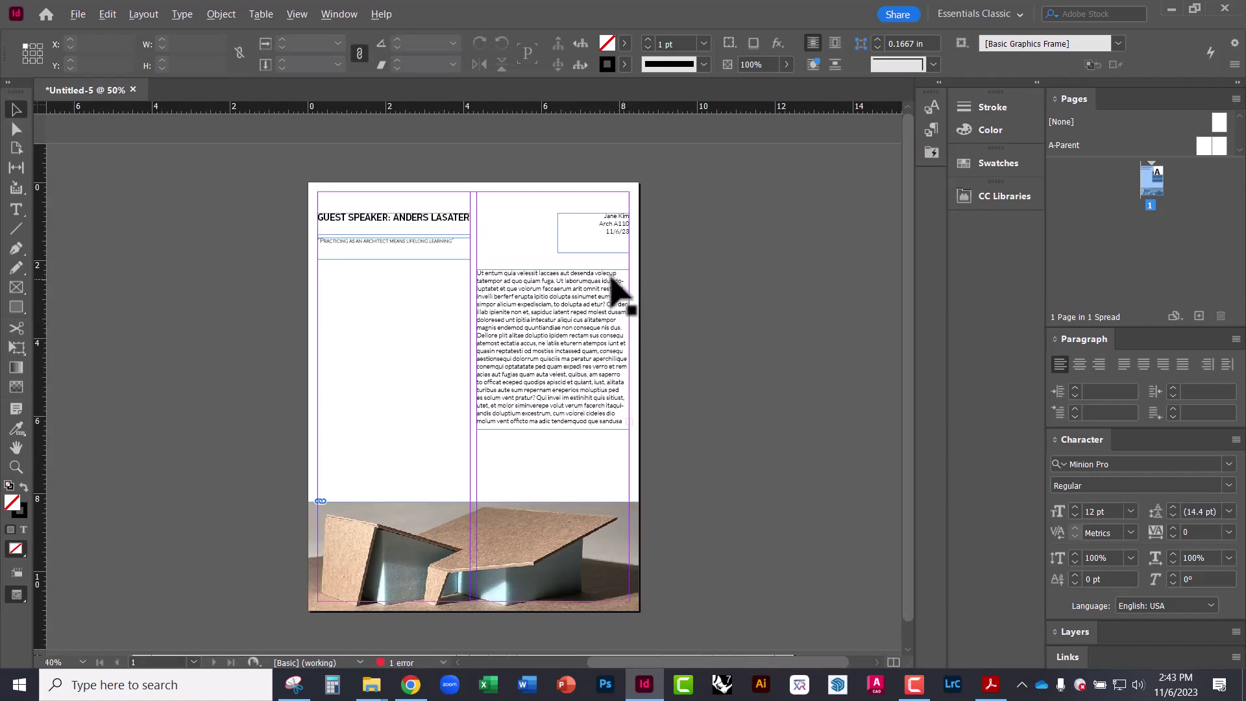
key("ctrl+1")
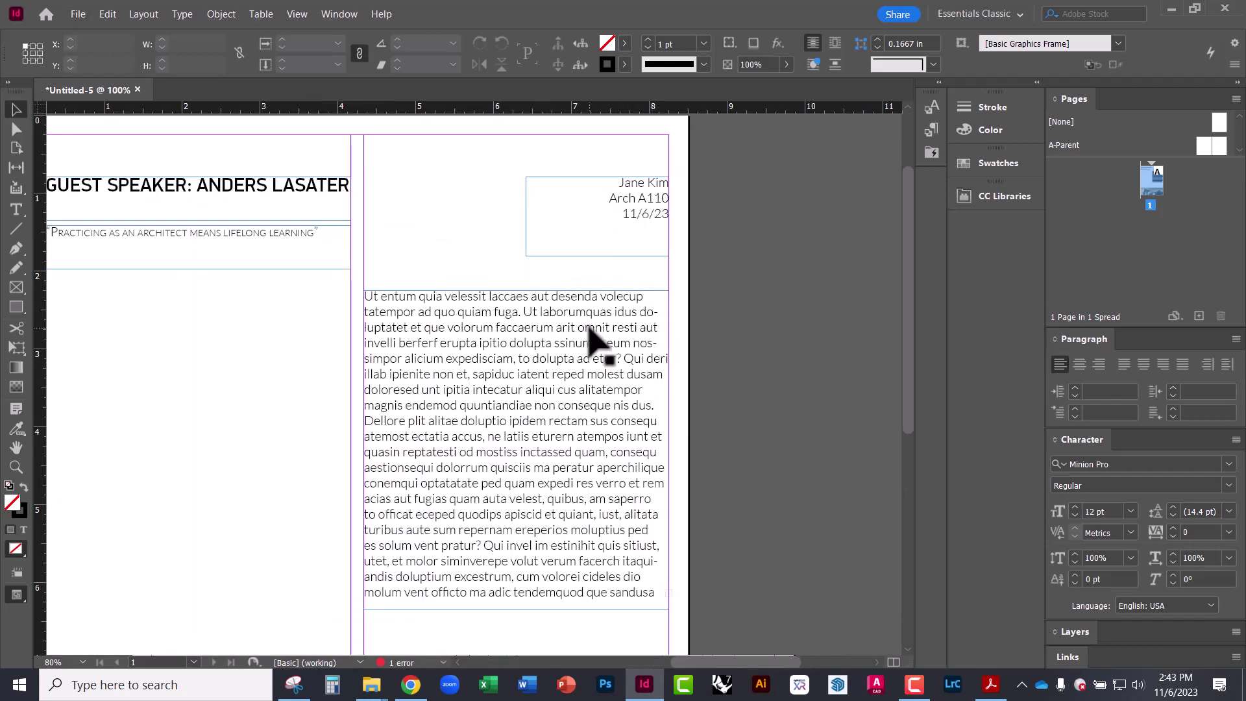
Justify the body text with the last line aligned left
left_click(587, 397)
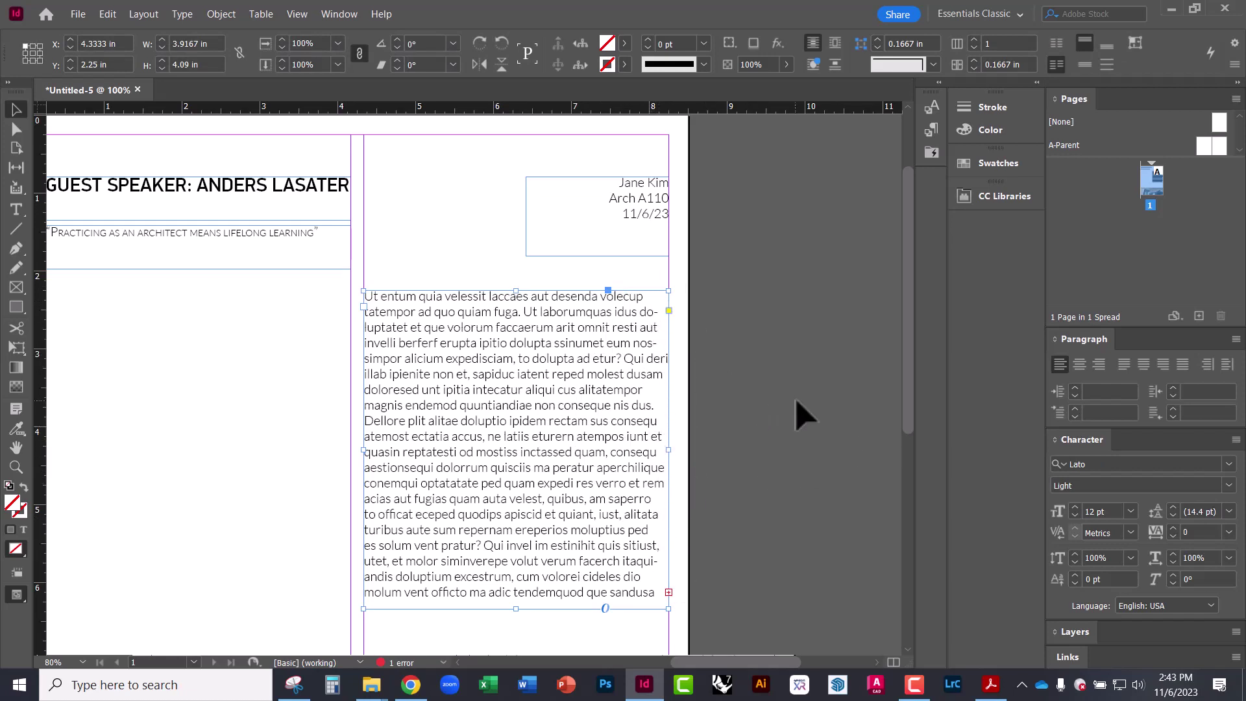
left_click(1183, 365)
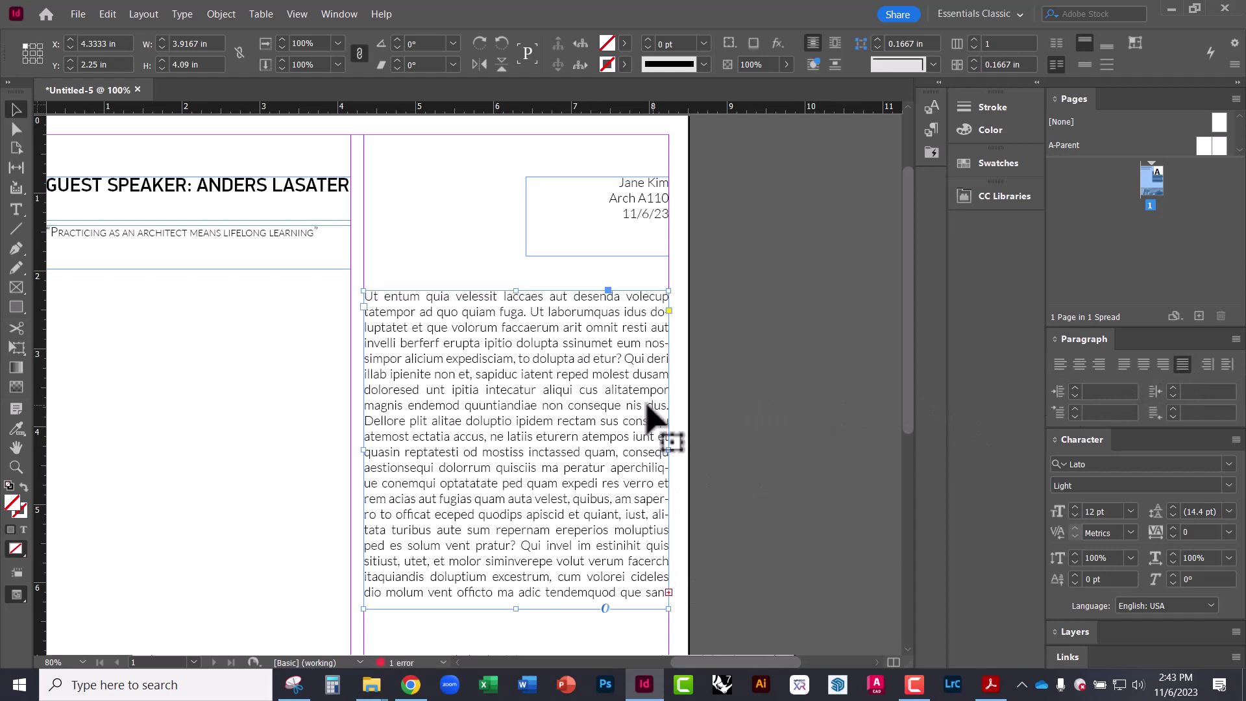
left_click(766, 433)
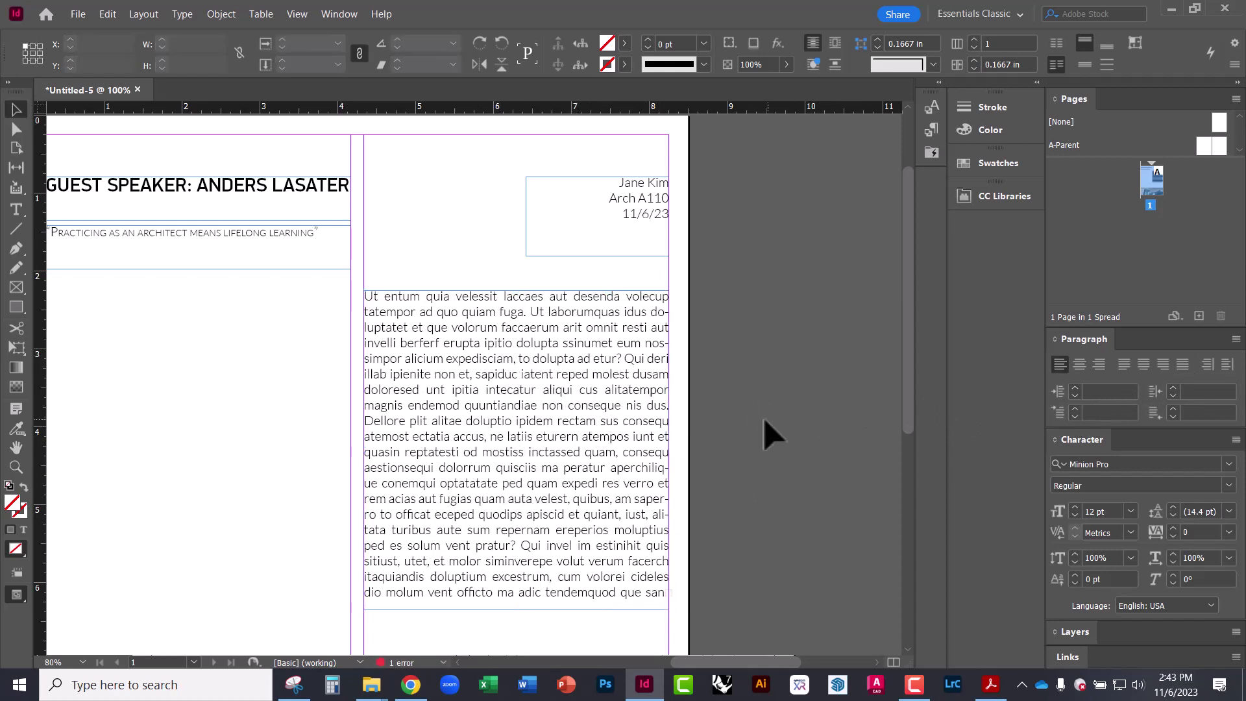
Preview the page without guides and frame edges to check the justified text, then restore them
scroll(603, 318, "down", 2)
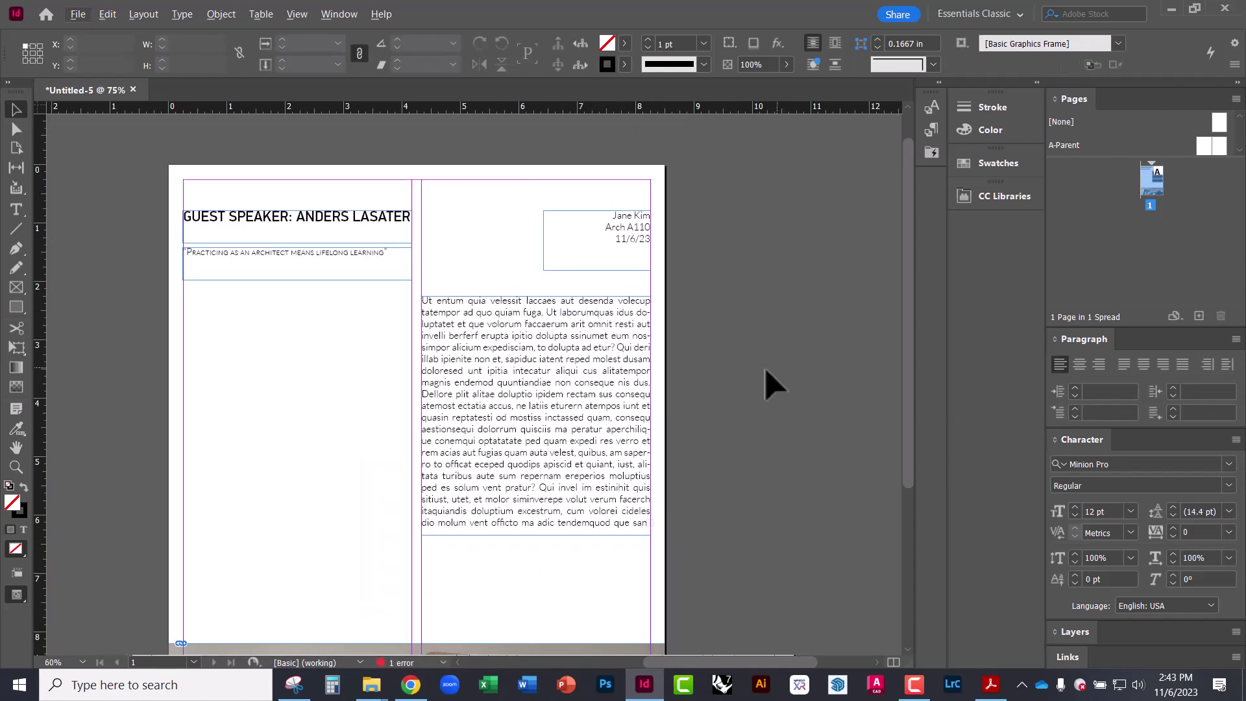
key("alt+w")
key("Escape")
key("w")
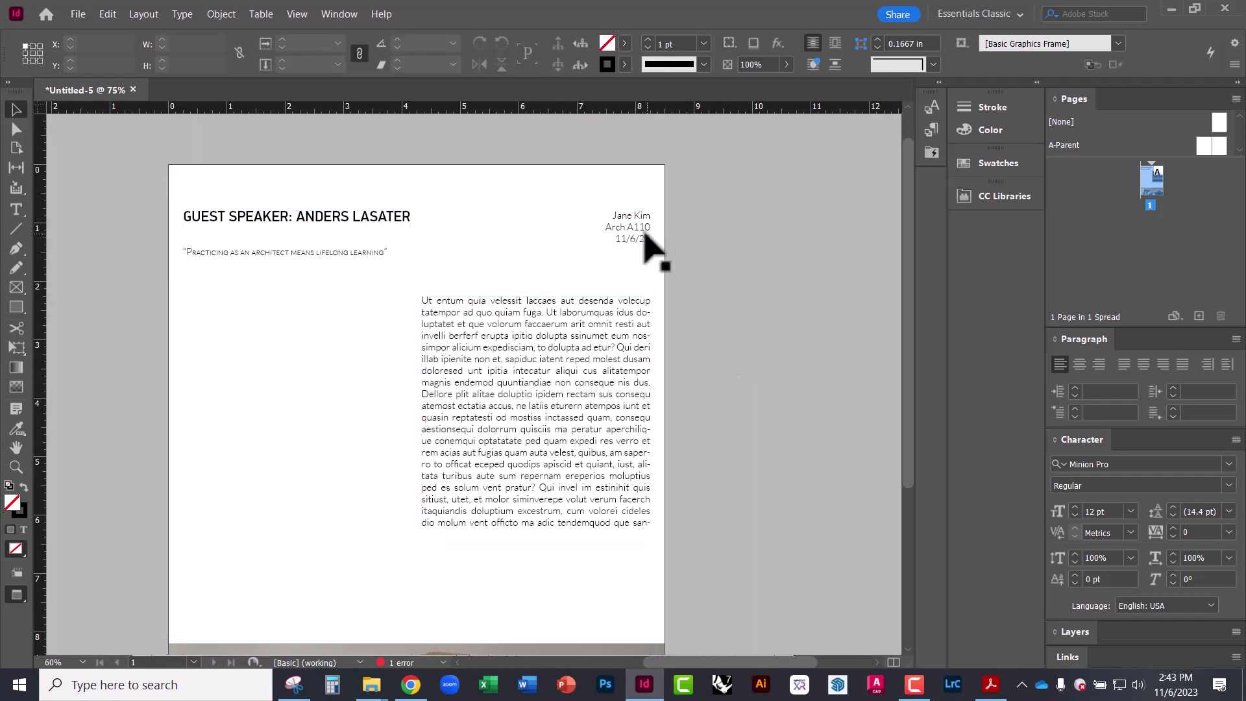
scroll(717, 285, "down", 2)
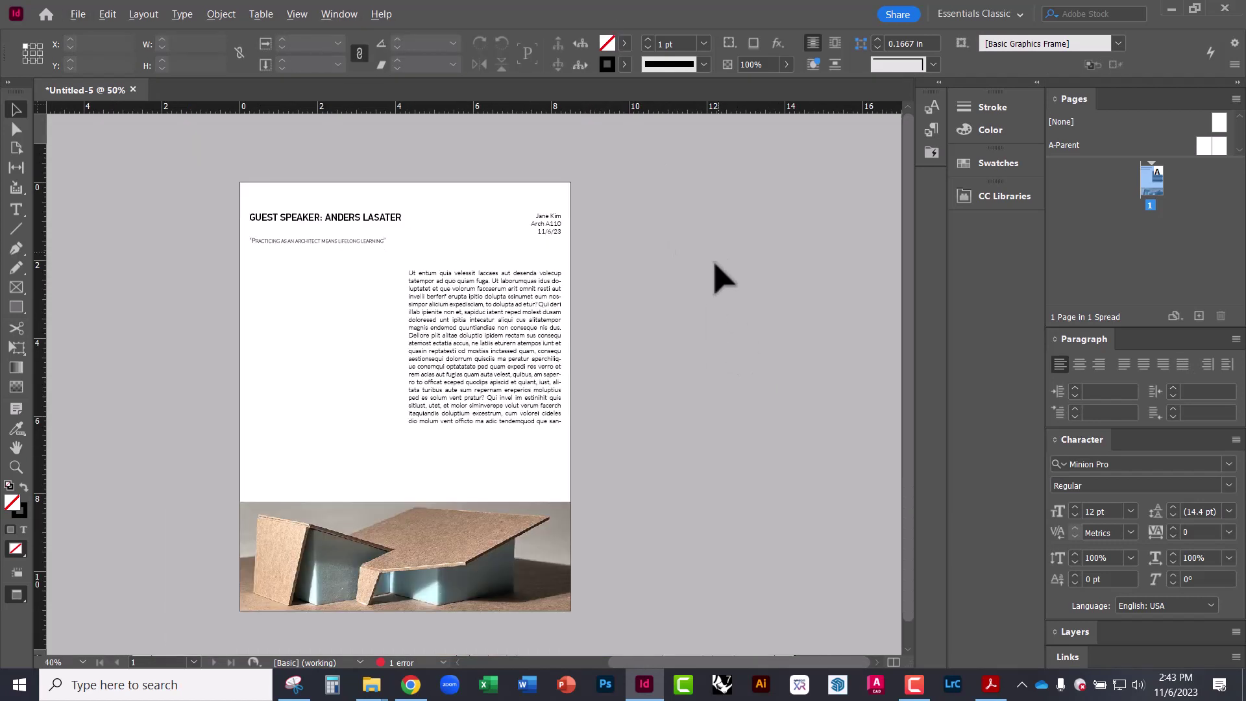
scroll(412, 366, "up", 2)
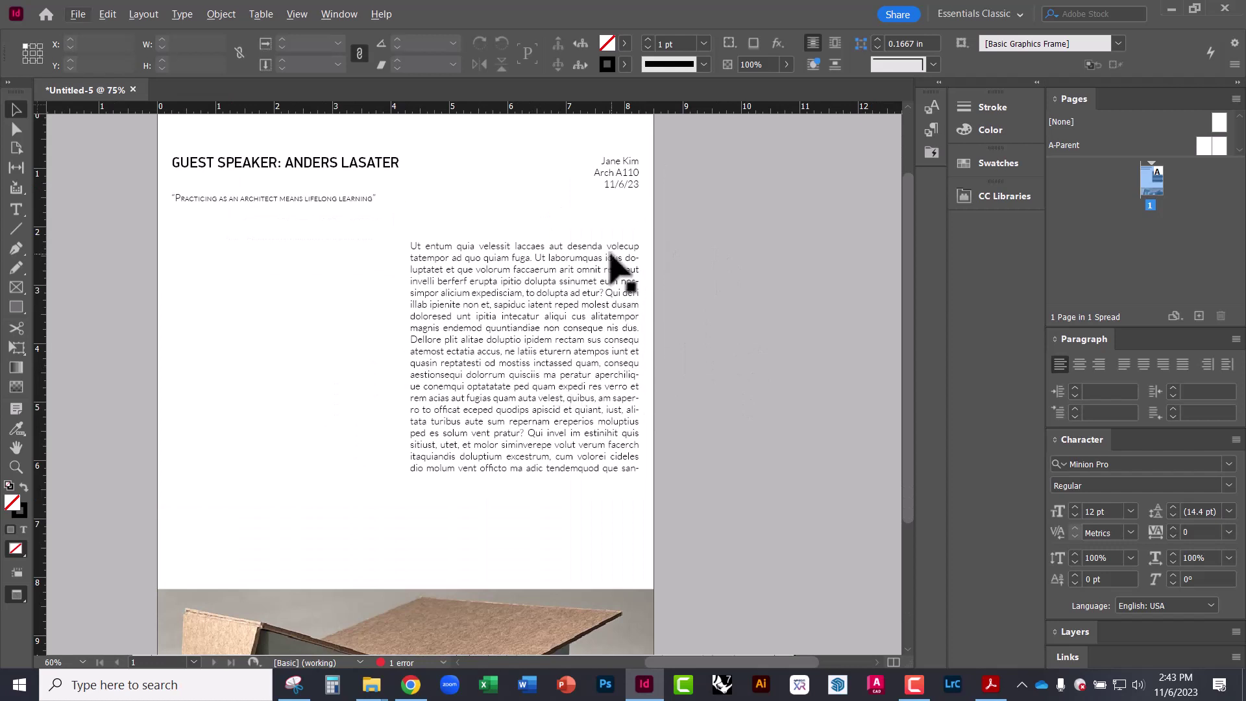
key("alt+w")
key("Escape")
Duplicate the body text frame by Alt-dragging a copy
key("w")
left_click_drag(473, 443, 539, 468)
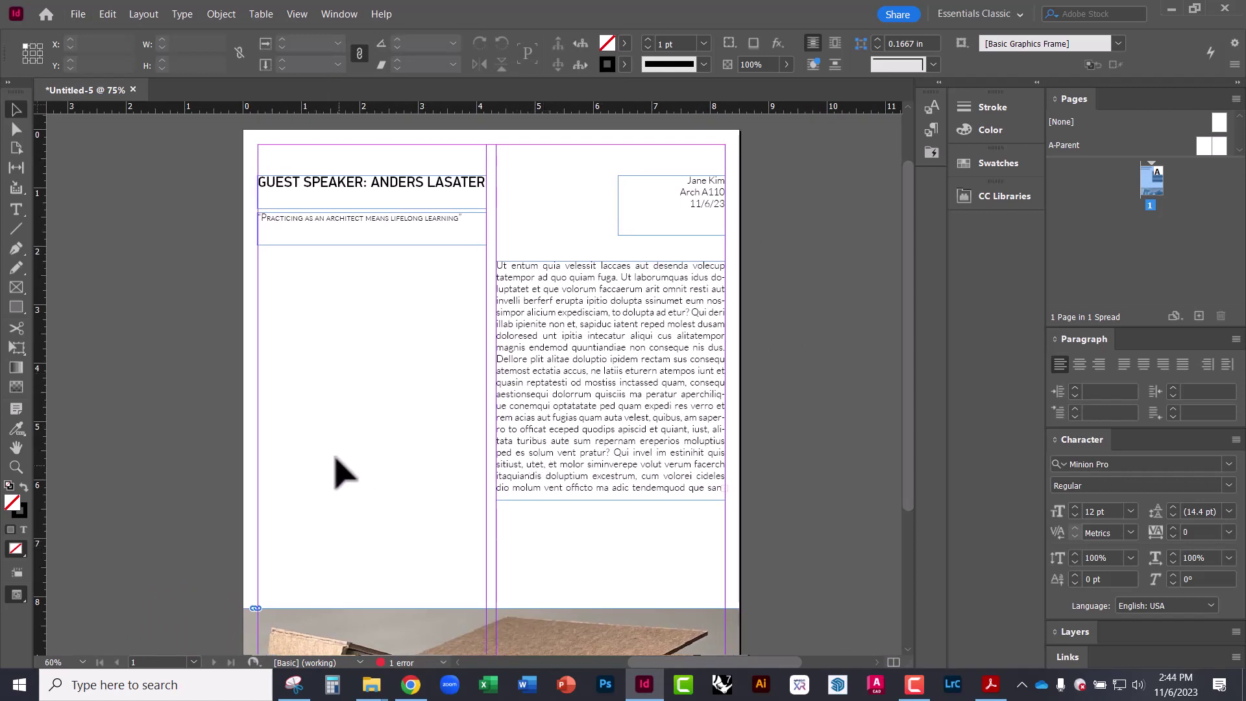
left_click_drag(379, 359, 321, 280)
left_click(484, 263)
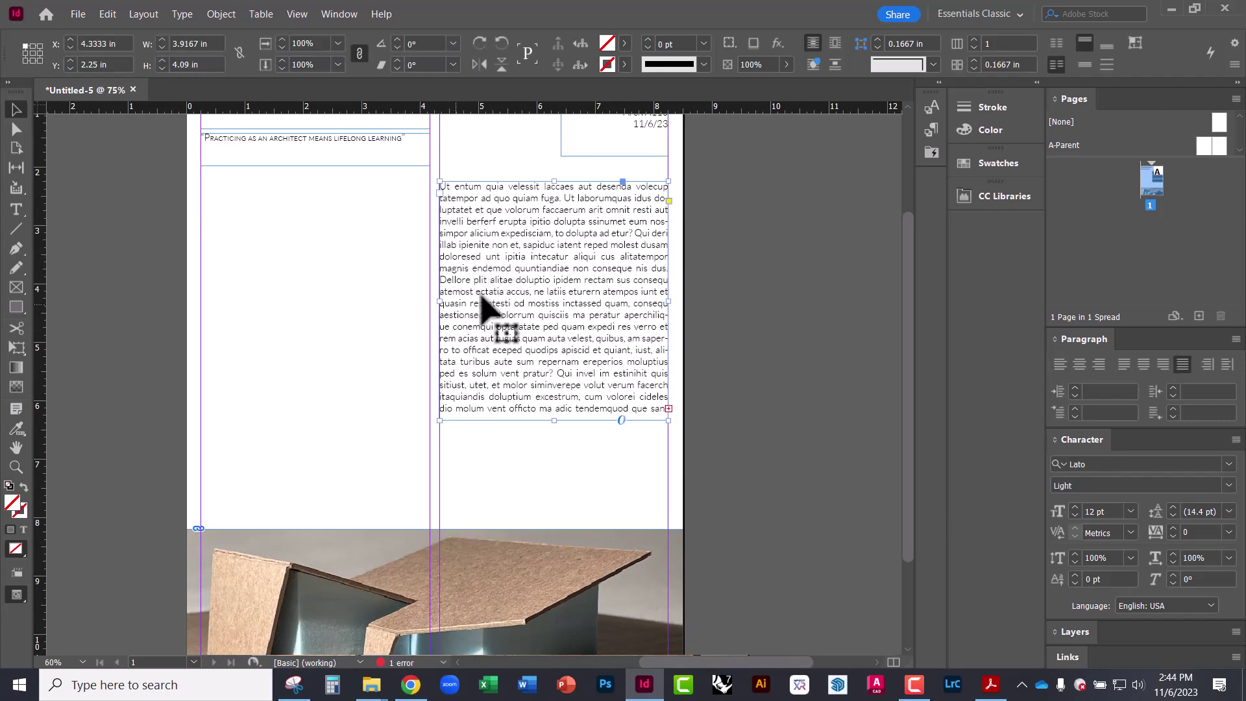
key("alt")
left_click_drag(499, 262, 847, 414)
Shorten the copy to 1.78 in and place its text in a frame beneath the body text
scroll(559, 325, "down", 3)
scroll(559, 325, "right", 5)
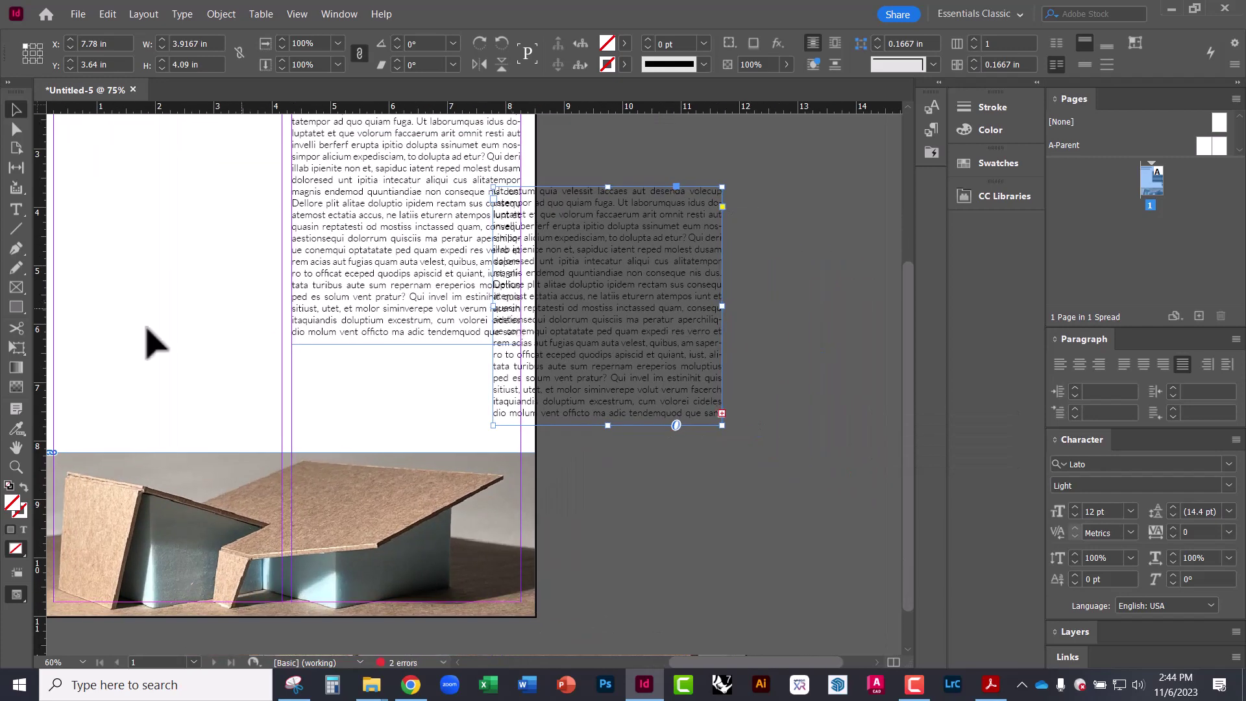
left_click_drag(585, 315, 662, 419)
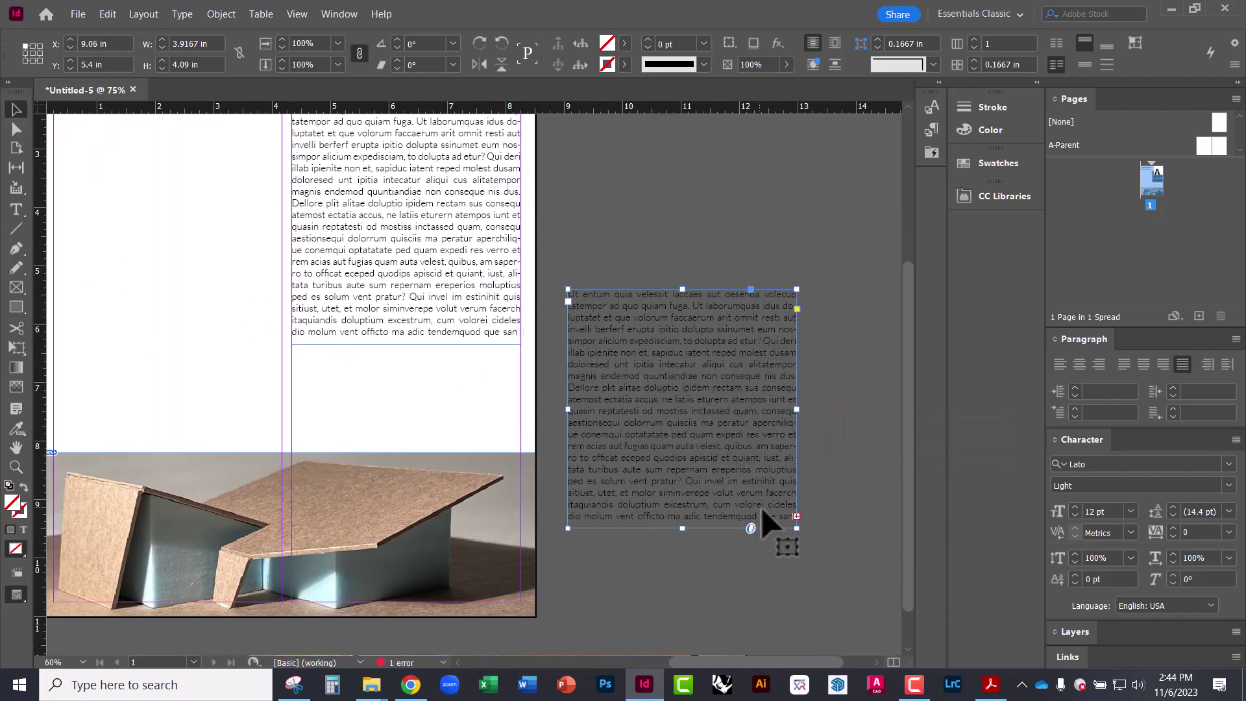
left_click_drag(795, 527, 794, 394)
left_click(796, 380)
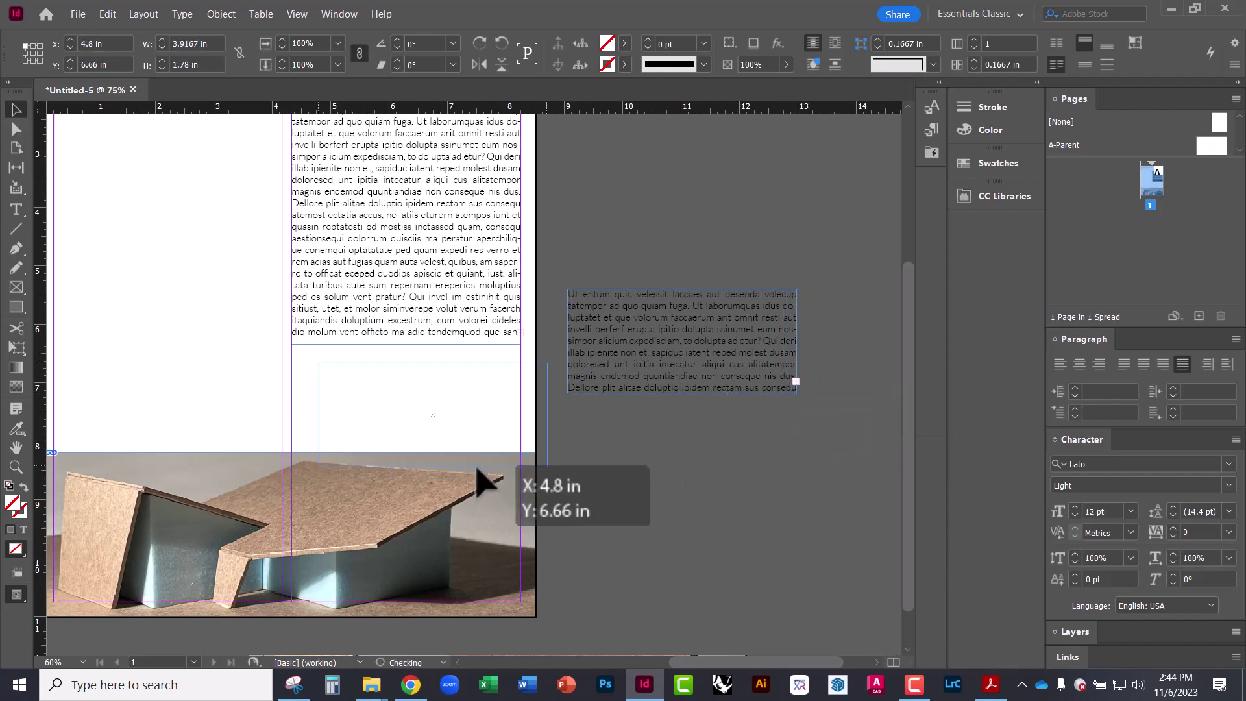
left_click_drag(455, 457, 452, 456)
Replace the placeholder with a left-aligned KEY POINTS: heading and three points, starting FORM FOLLOWS FUNCTION
double_click(332, 376)
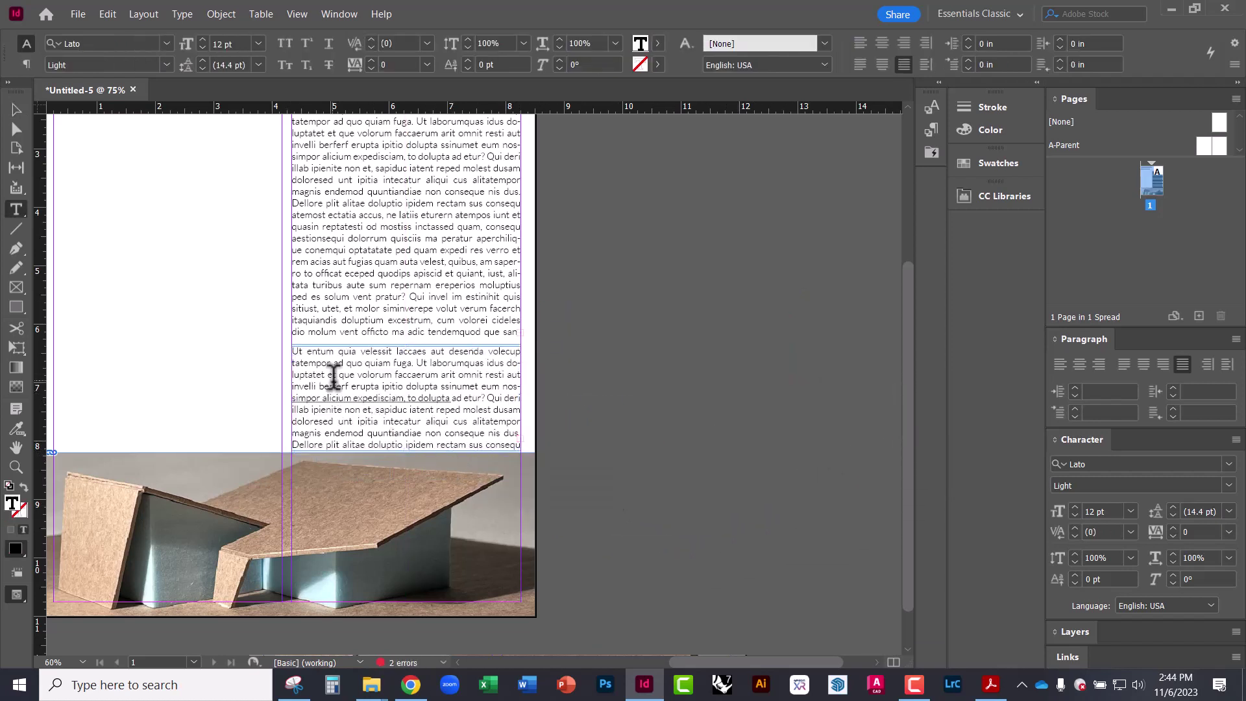
key("ctrl+a")
key("BackSpace")
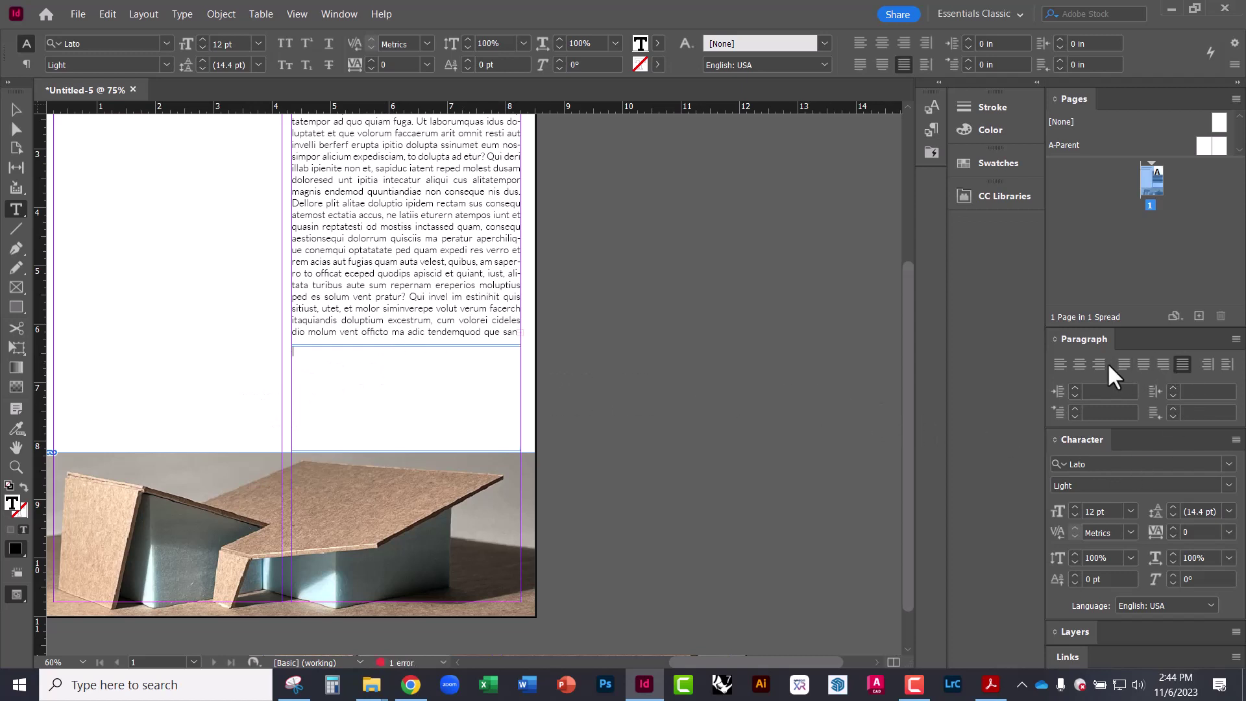
left_click(1060, 367)
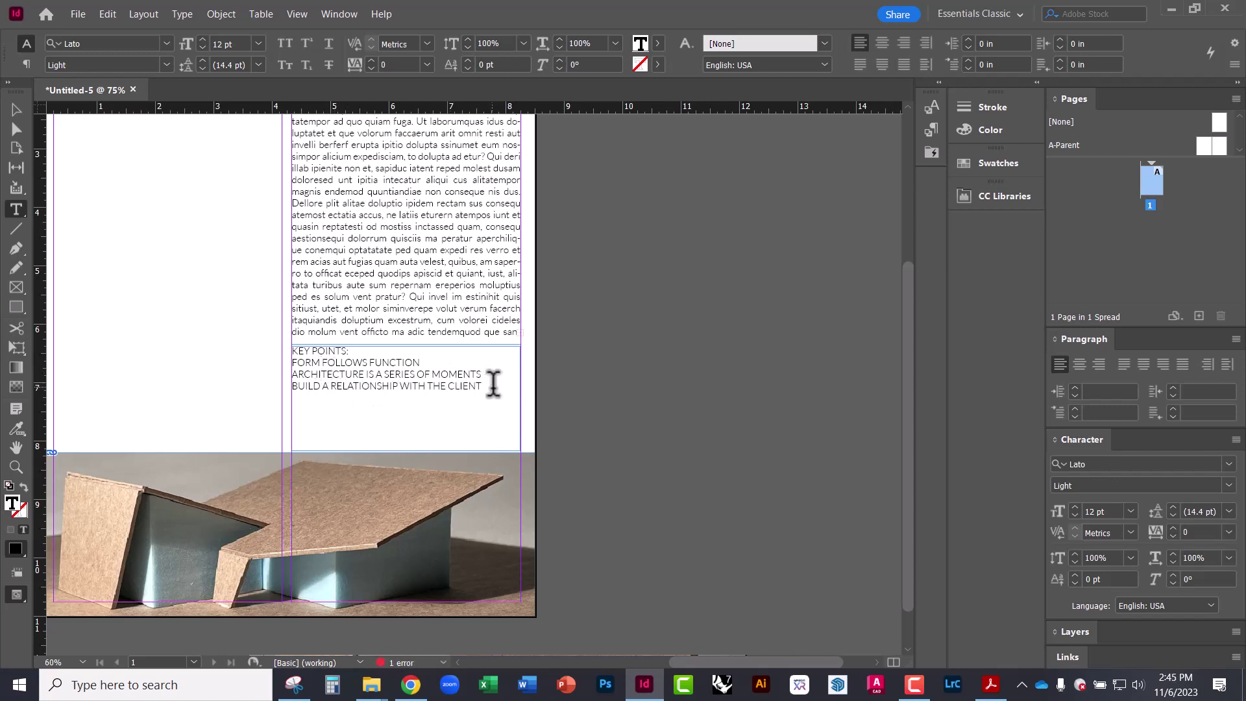
left_click_drag(493, 384, 281, 361)
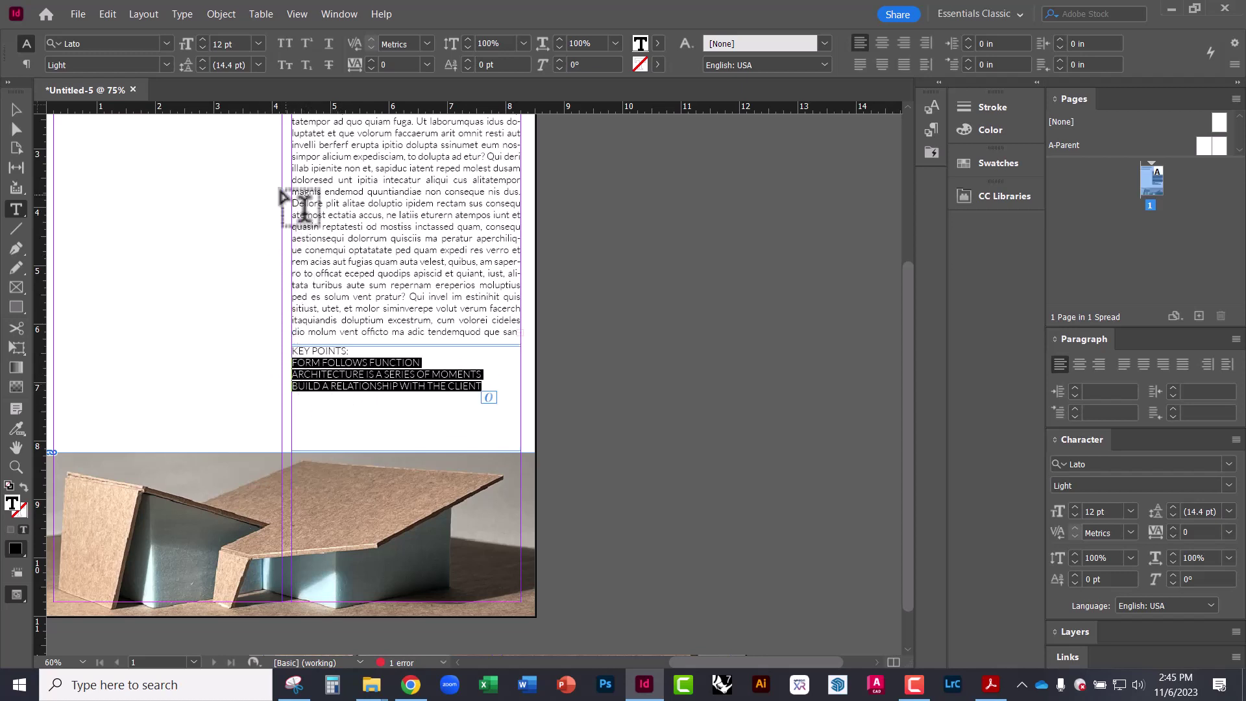
Apply bullets to the three key point lines
left_click(182, 14)
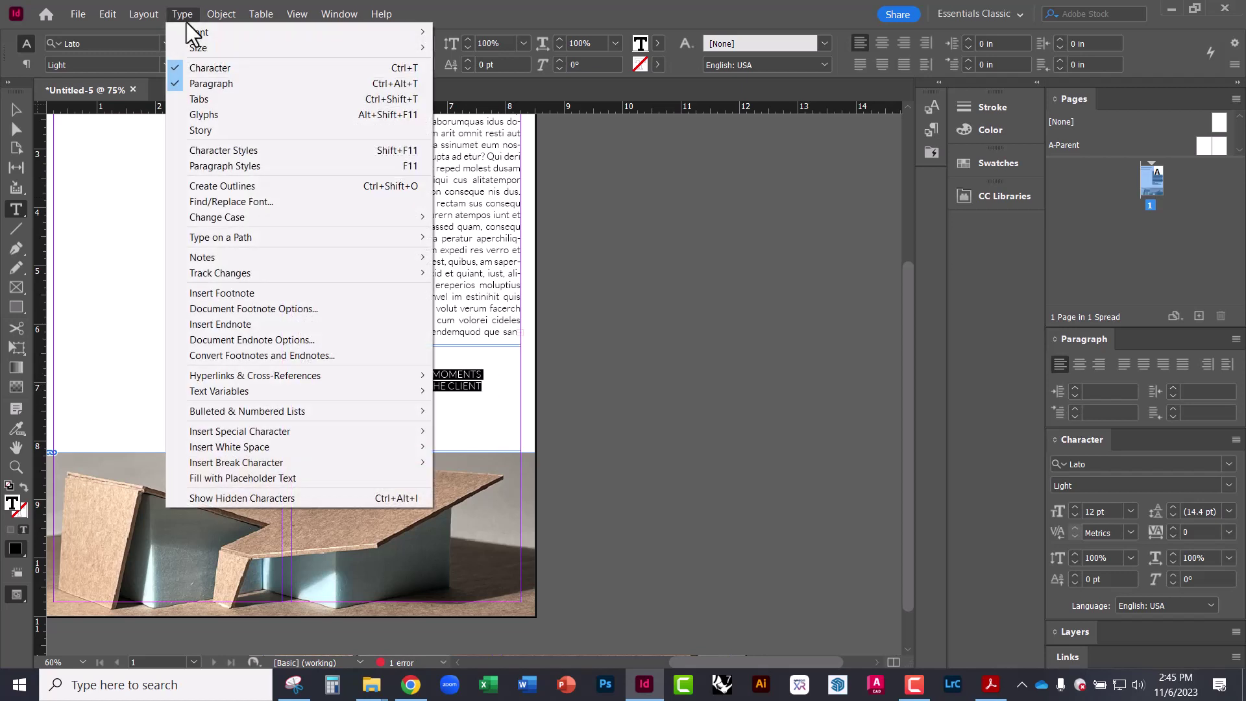
mouse_move(387, 412)
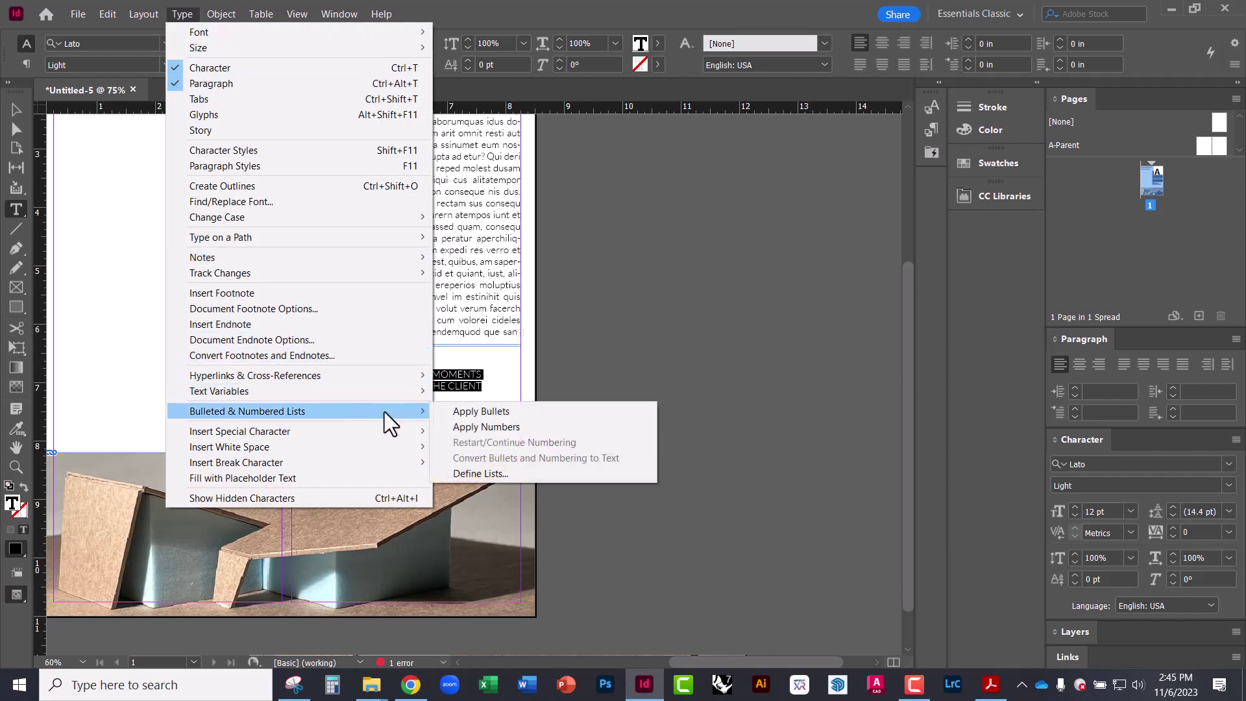
left_click(458, 410)
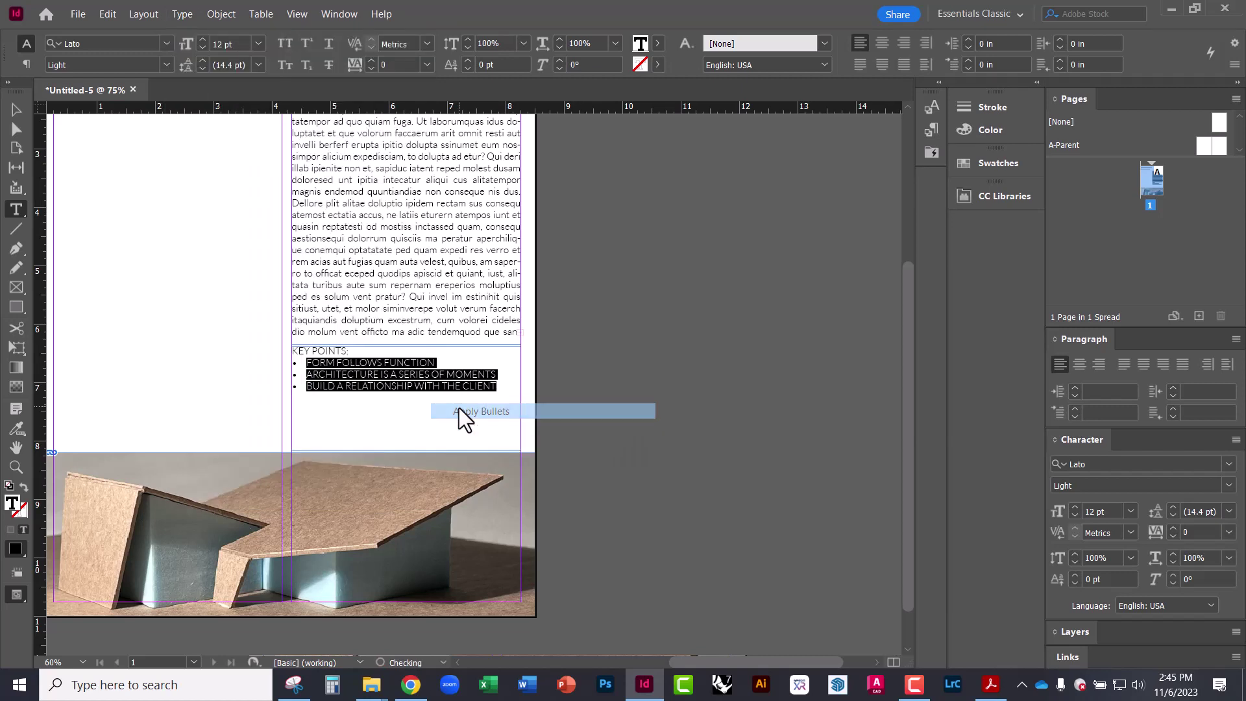
Add a blank line after the KEY POINTS: heading and set the heading in Lato Black
left_click(334, 387)
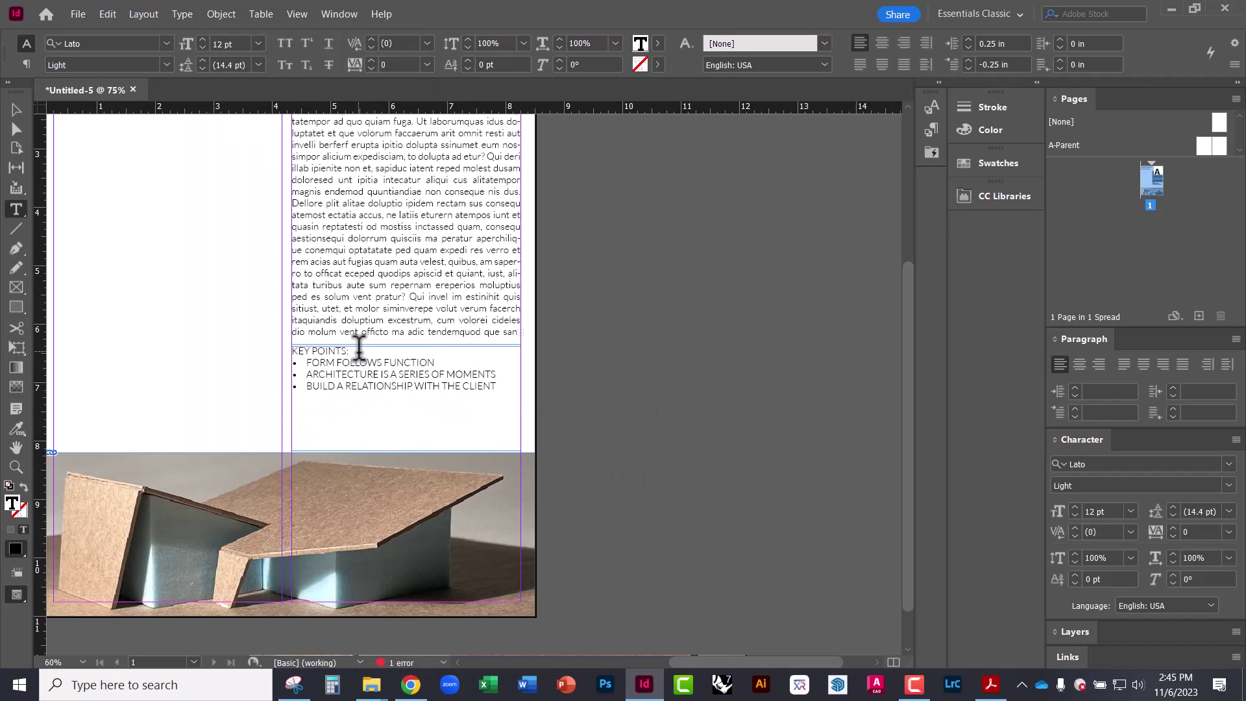
key("Return")
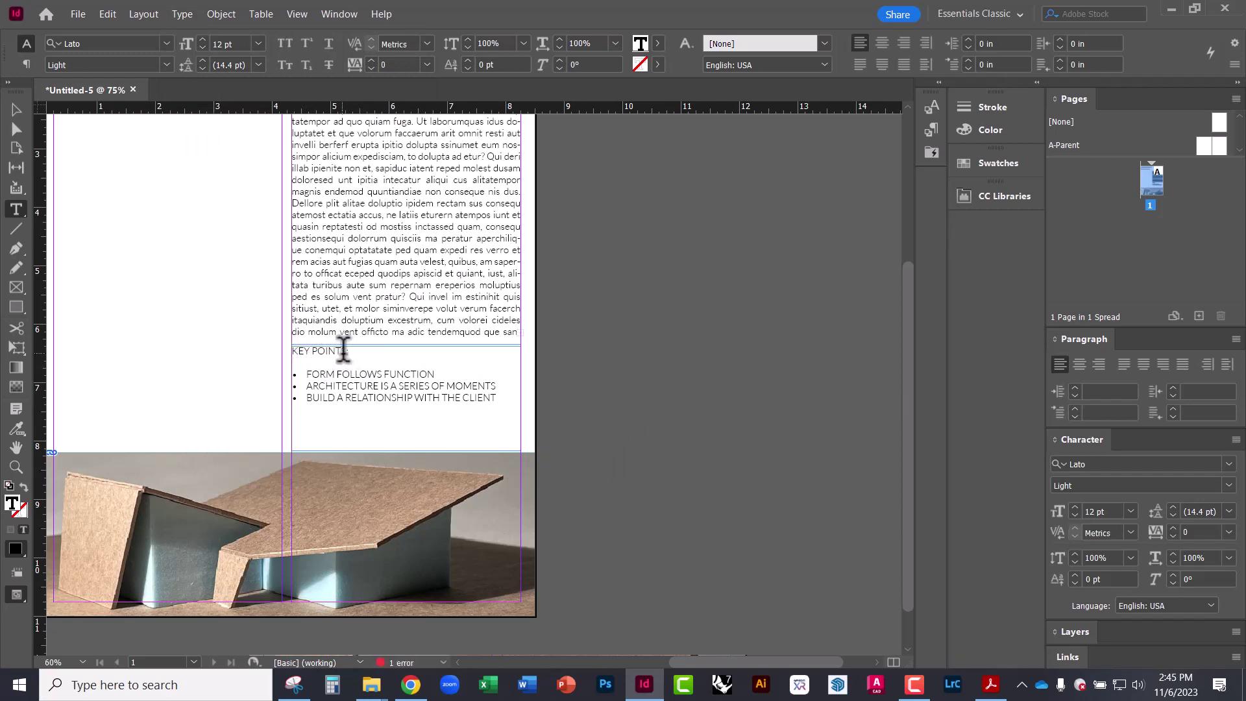
left_click_drag(361, 352, 240, 139)
left_click(1228, 486)
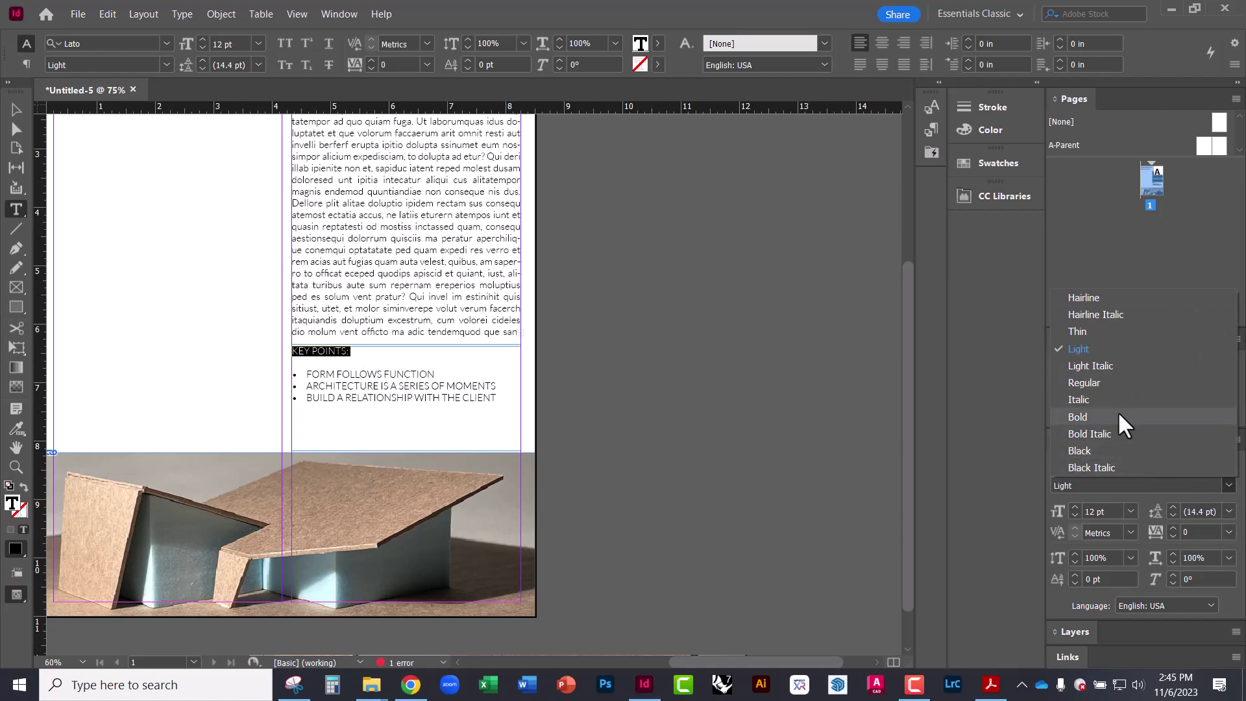
left_click(1107, 450)
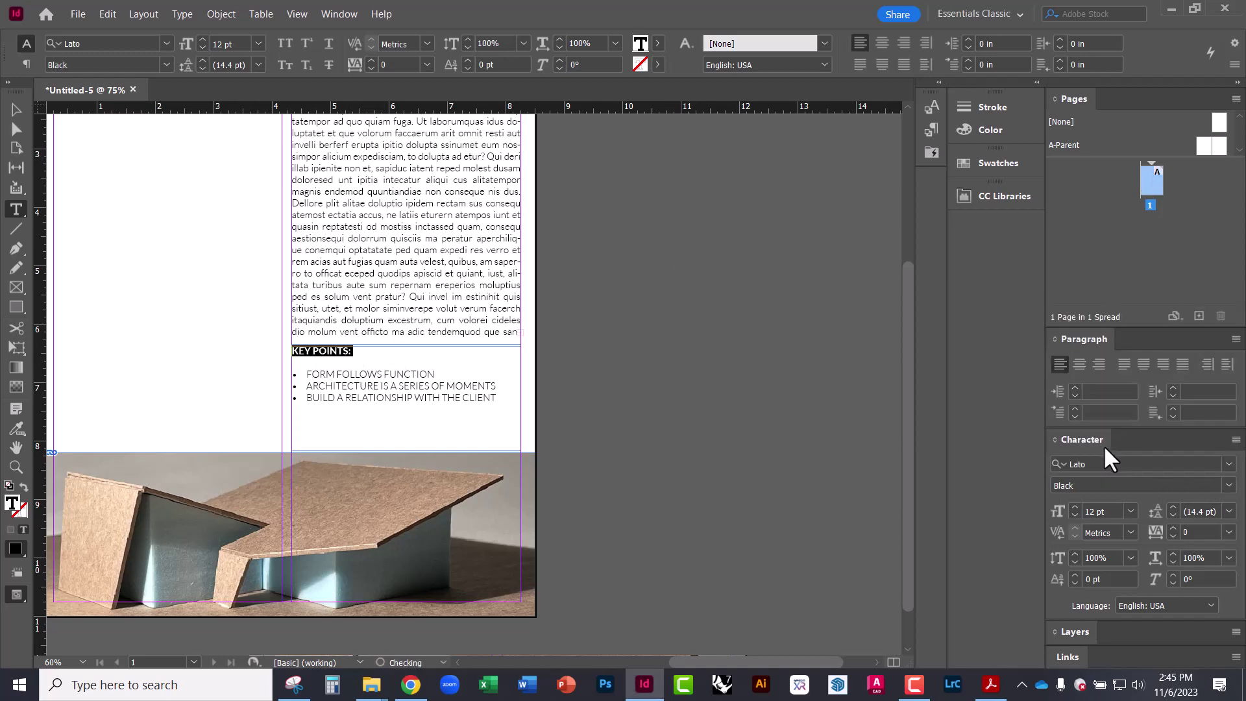
Switch to Preview mode and move the KEY POINTS frame slightly lower
left_click(11, 104)
left_click(177, 231)
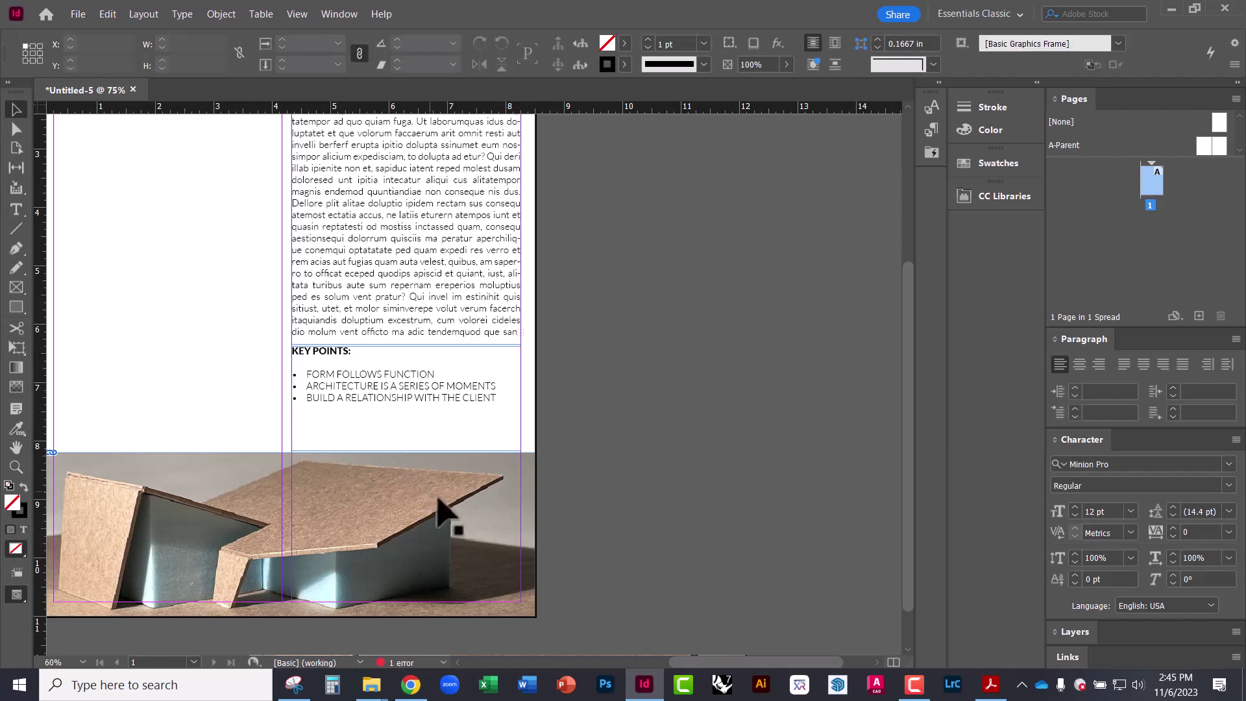
key("w")
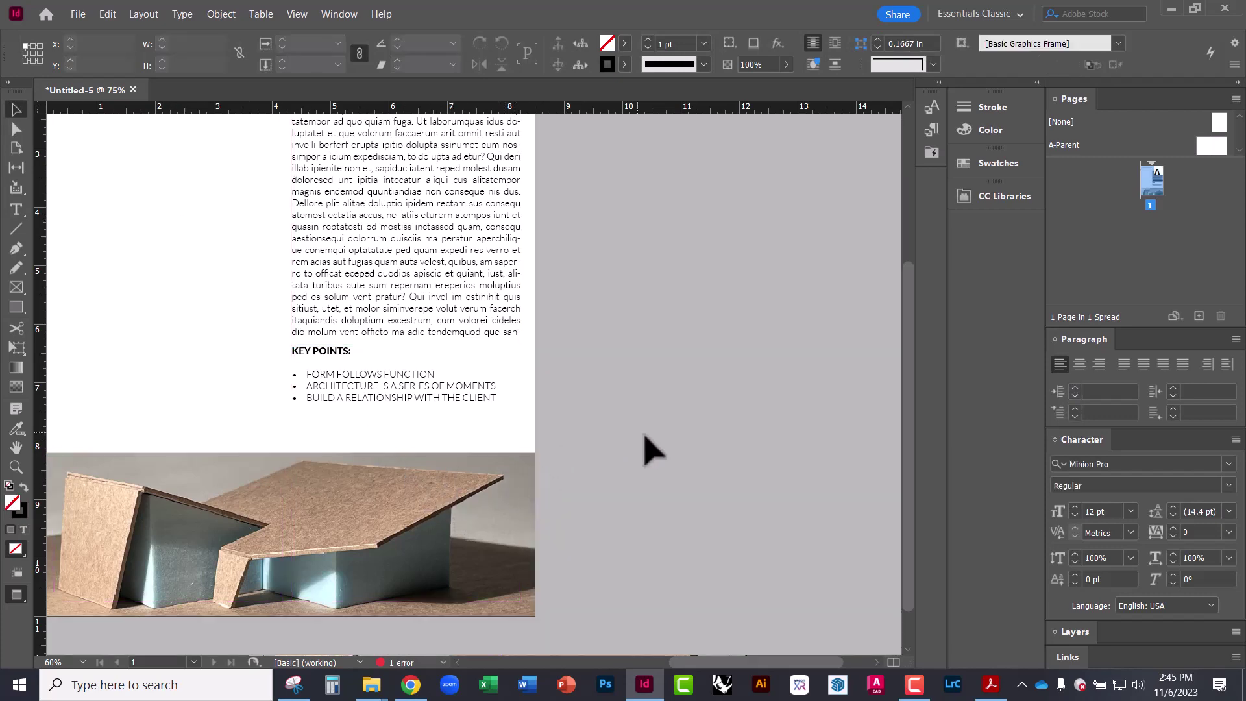
scroll(411, 412, "up", 4)
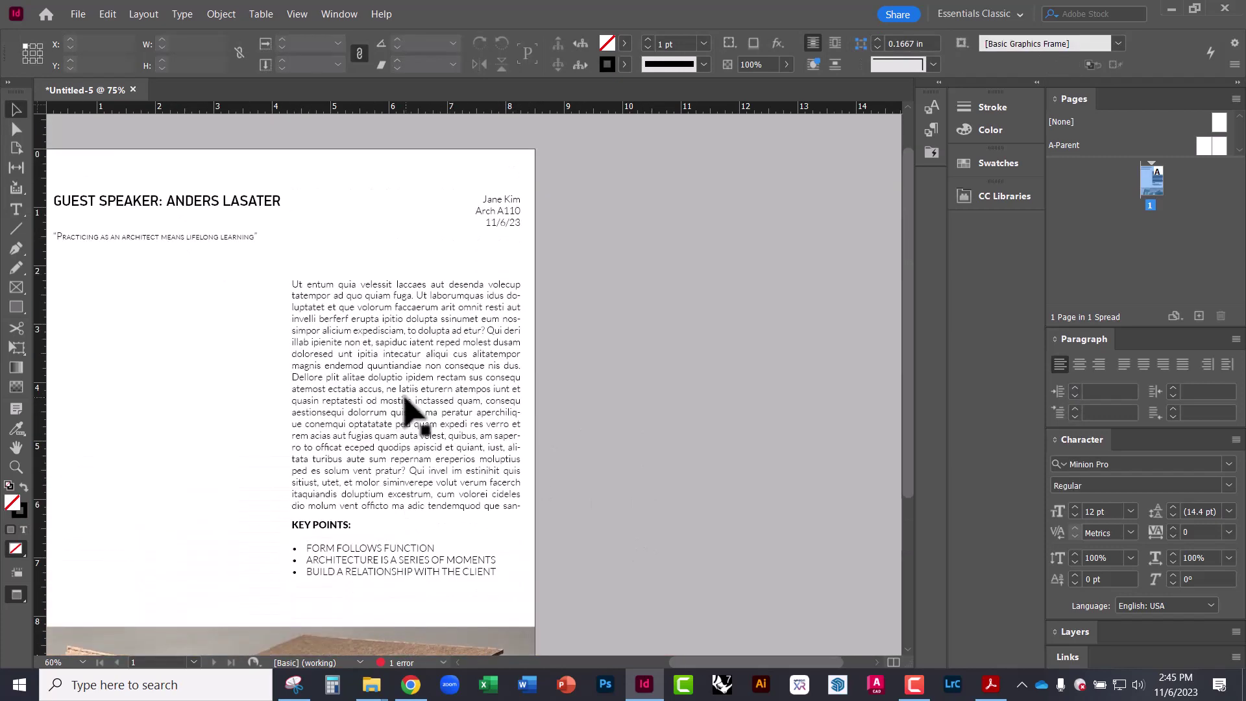
scroll(350, 473, "down", 2)
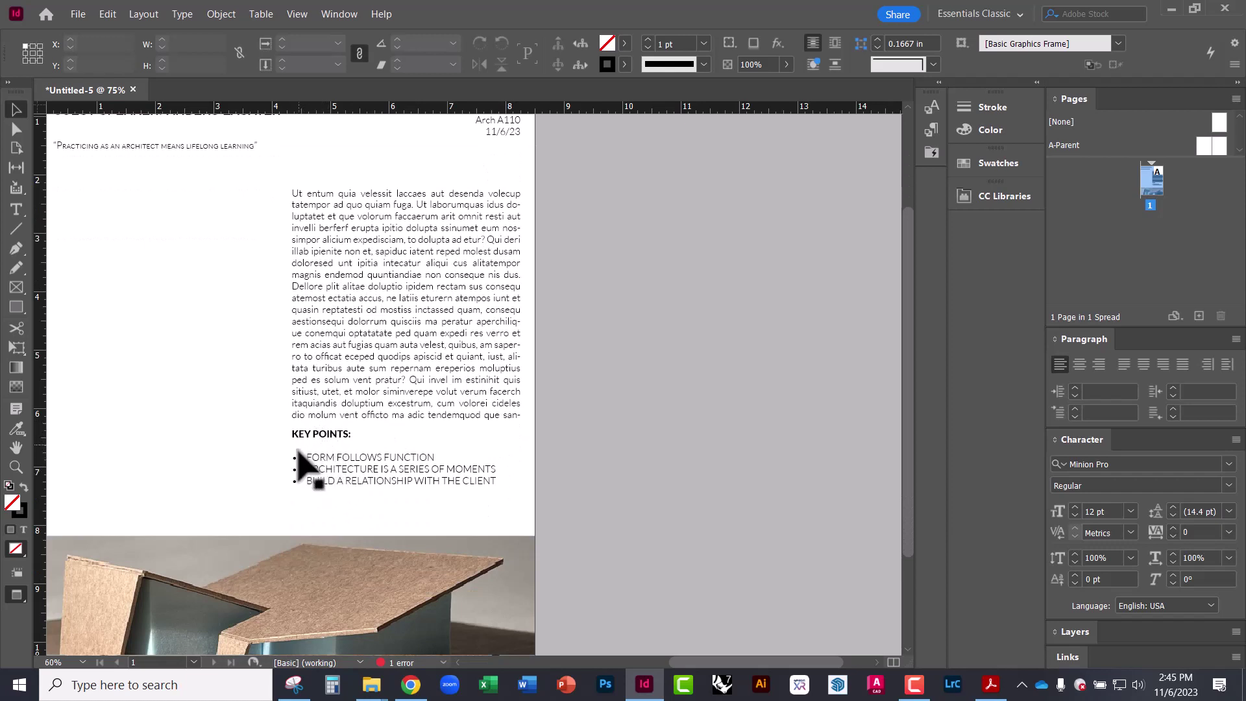
left_click(334, 467)
left_click_drag(337, 465, 338, 482)
Trim the KEY POINTS frame's bottom to end above the photo, then leave Preview mode
left_click(620, 468)
left_click(390, 509)
left_click_drag(405, 552, 405, 523)
left_click(320, 390)
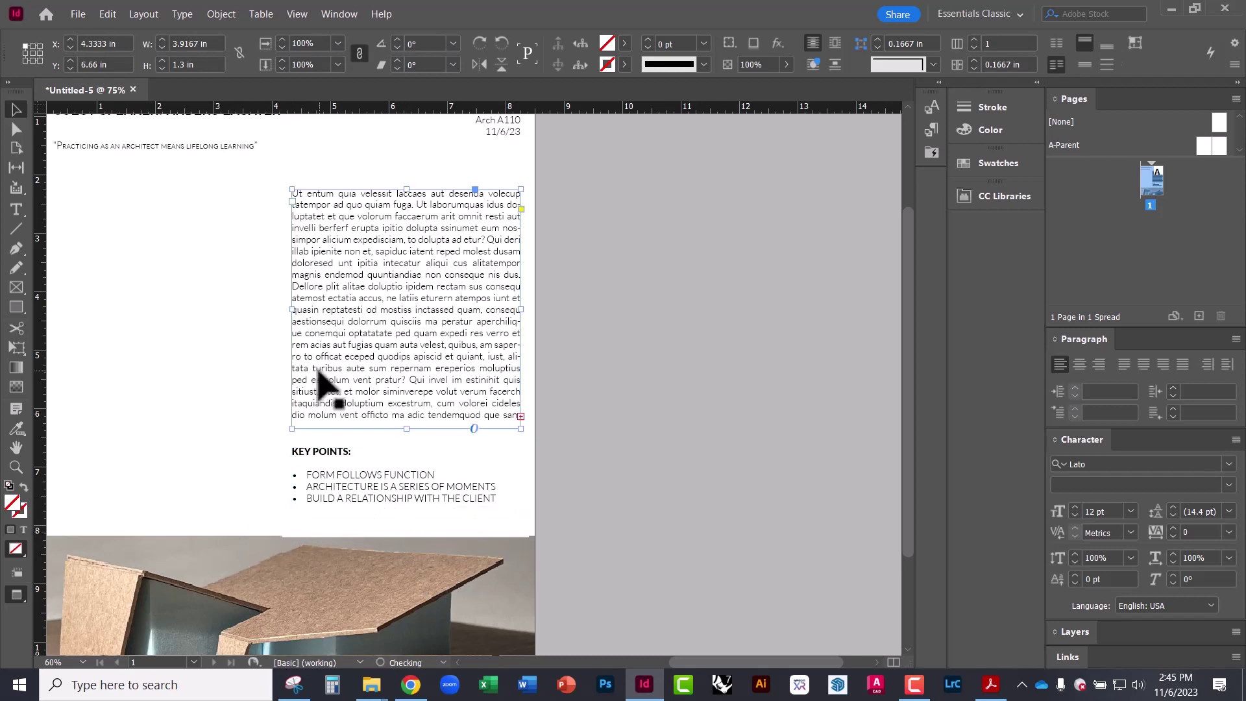
left_click(296, 549)
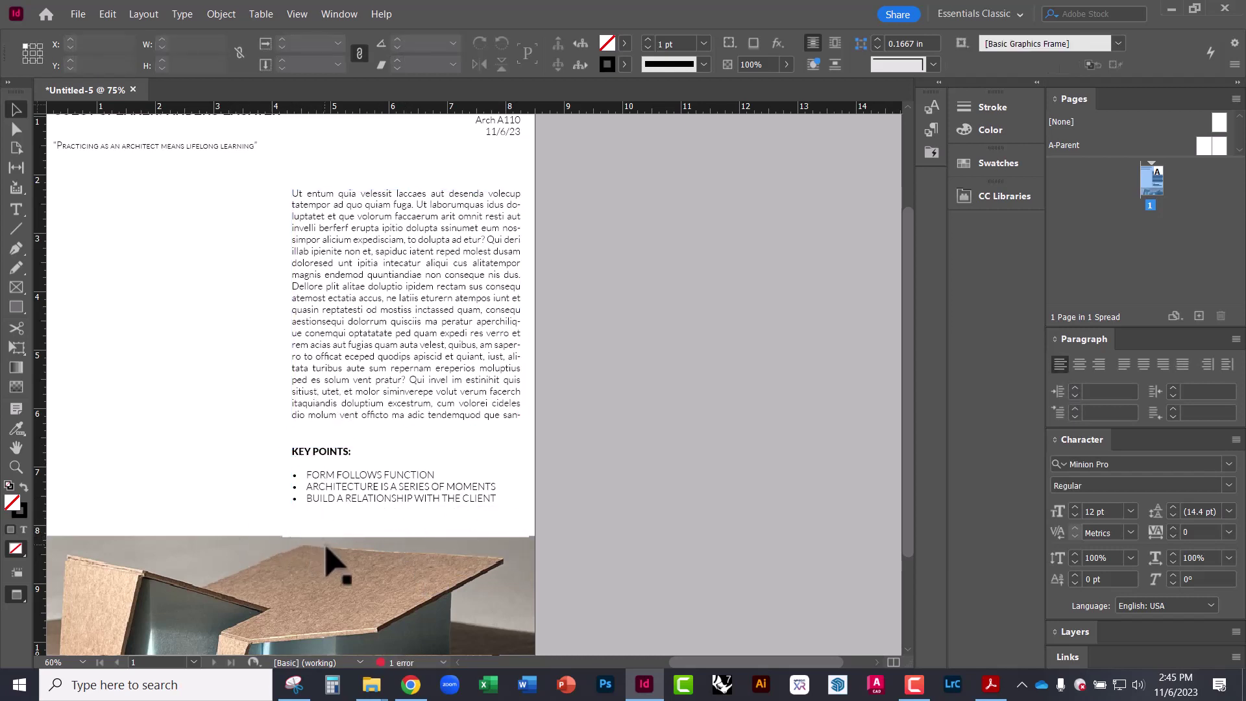
key("w")
Select the bottom photo frame and scroll through the page to review the layout
left_click(245, 584)
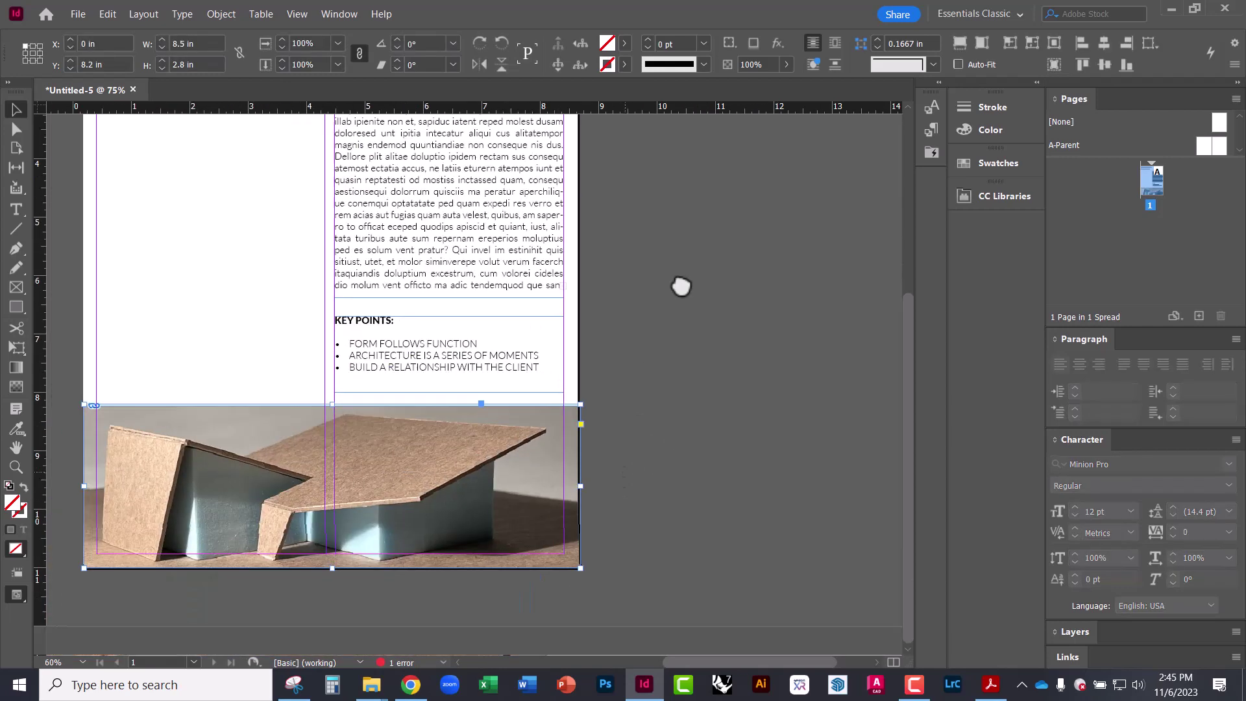
scroll(472, 445, "up", 4)
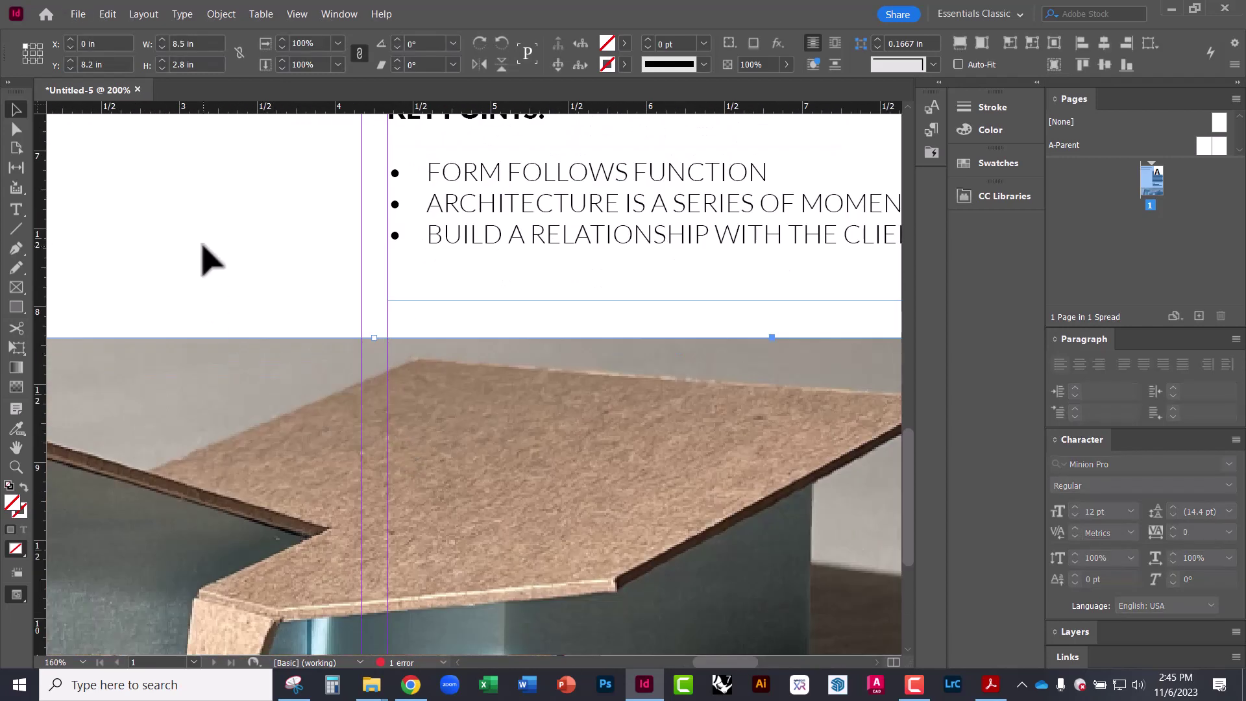
left_click(206, 260)
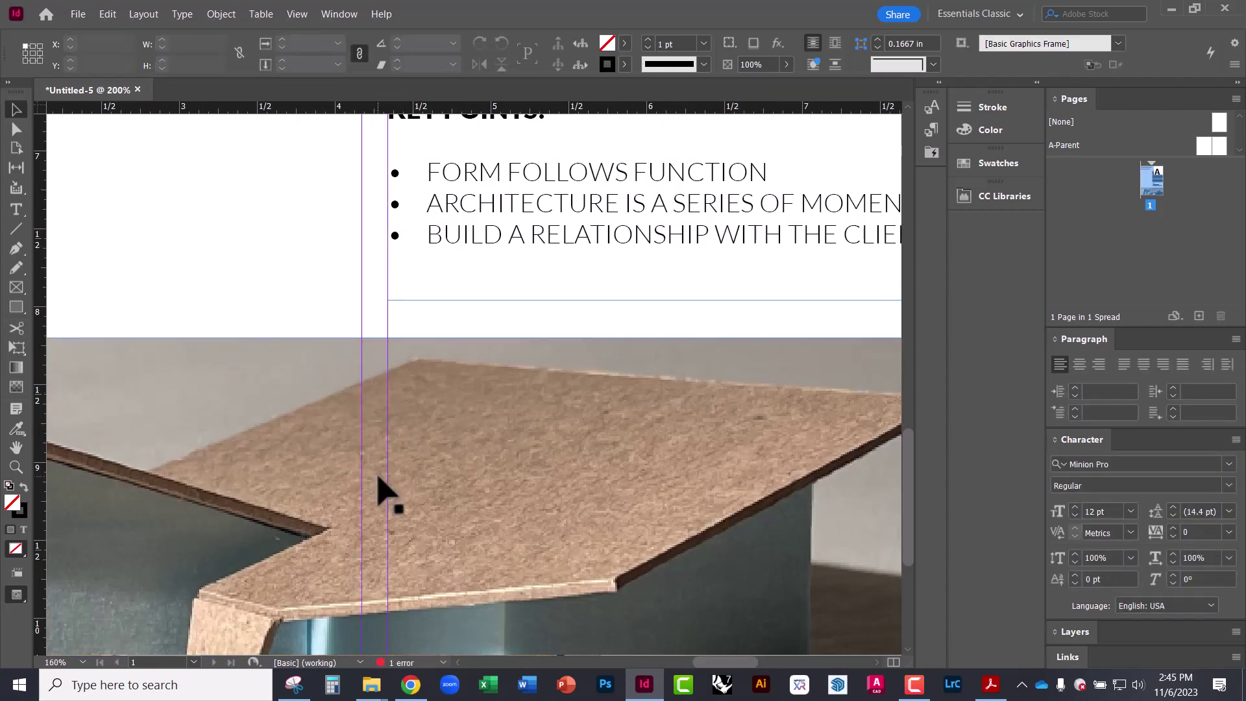
scroll(335, 486, "down", 3)
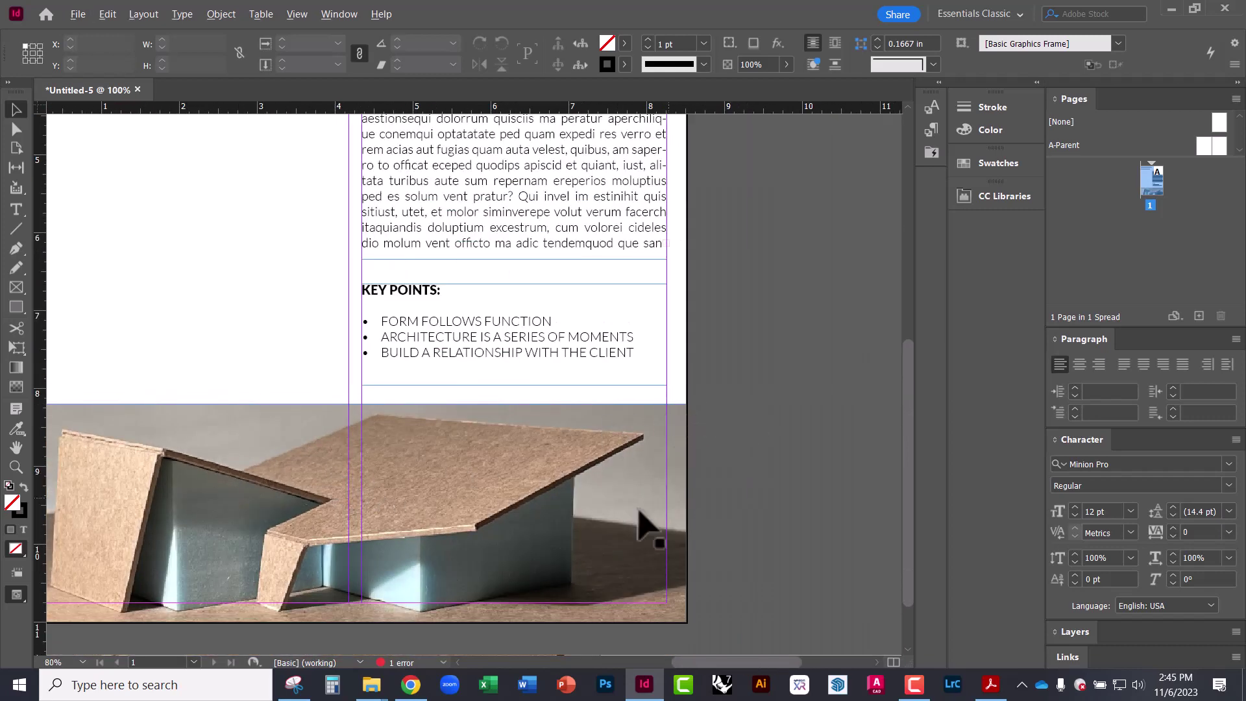
scroll(615, 533, "down", 2)
scroll(428, 279, "up", 1)
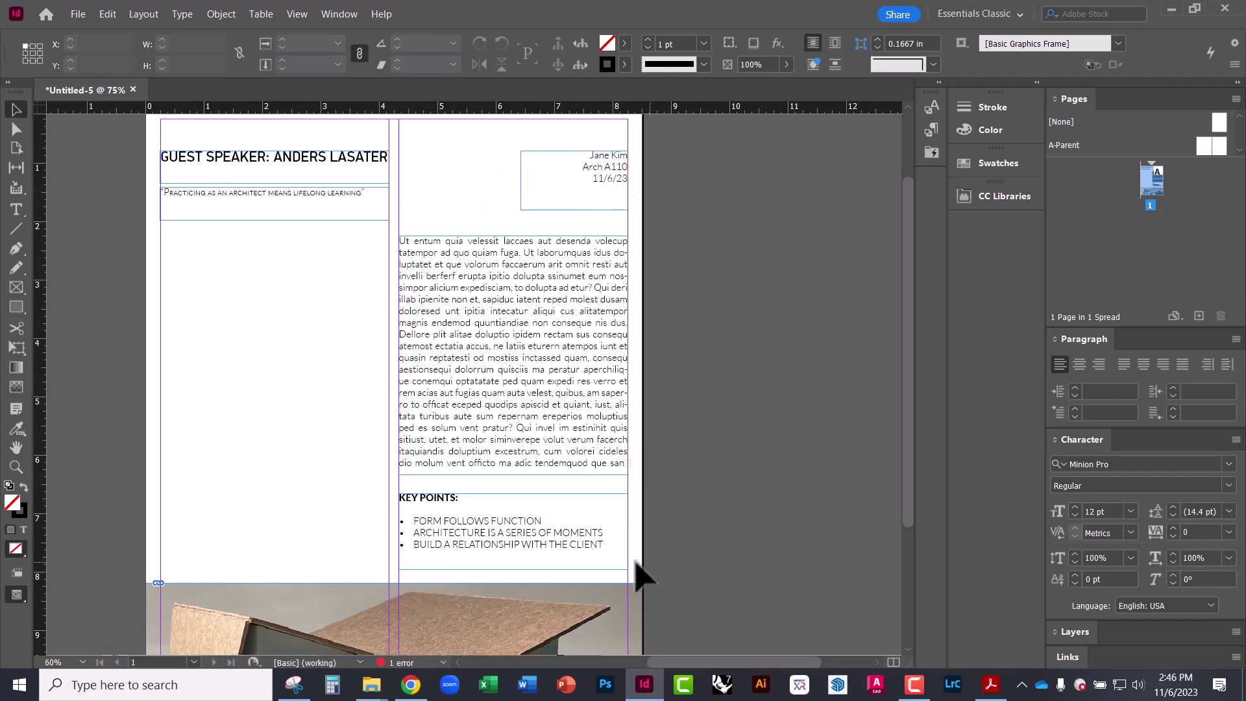
scroll(746, 403, "down", 1, "alt")
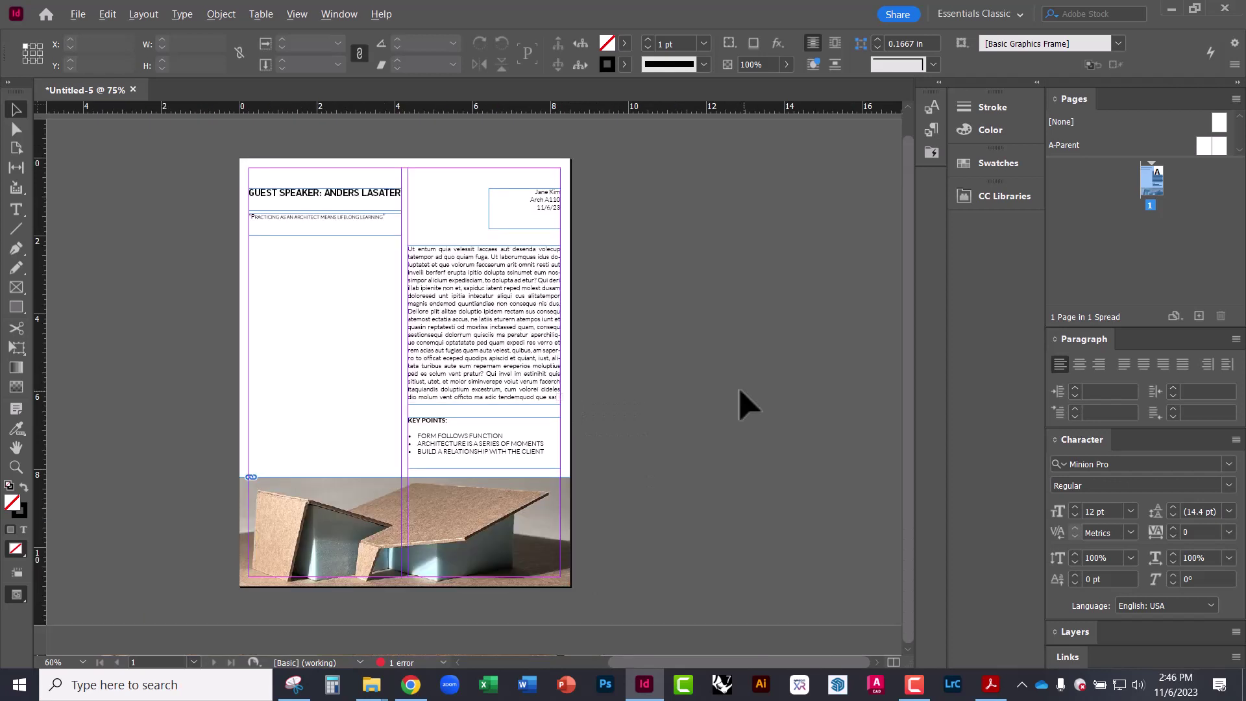
scroll(284, 324, "up", 1, "alt")
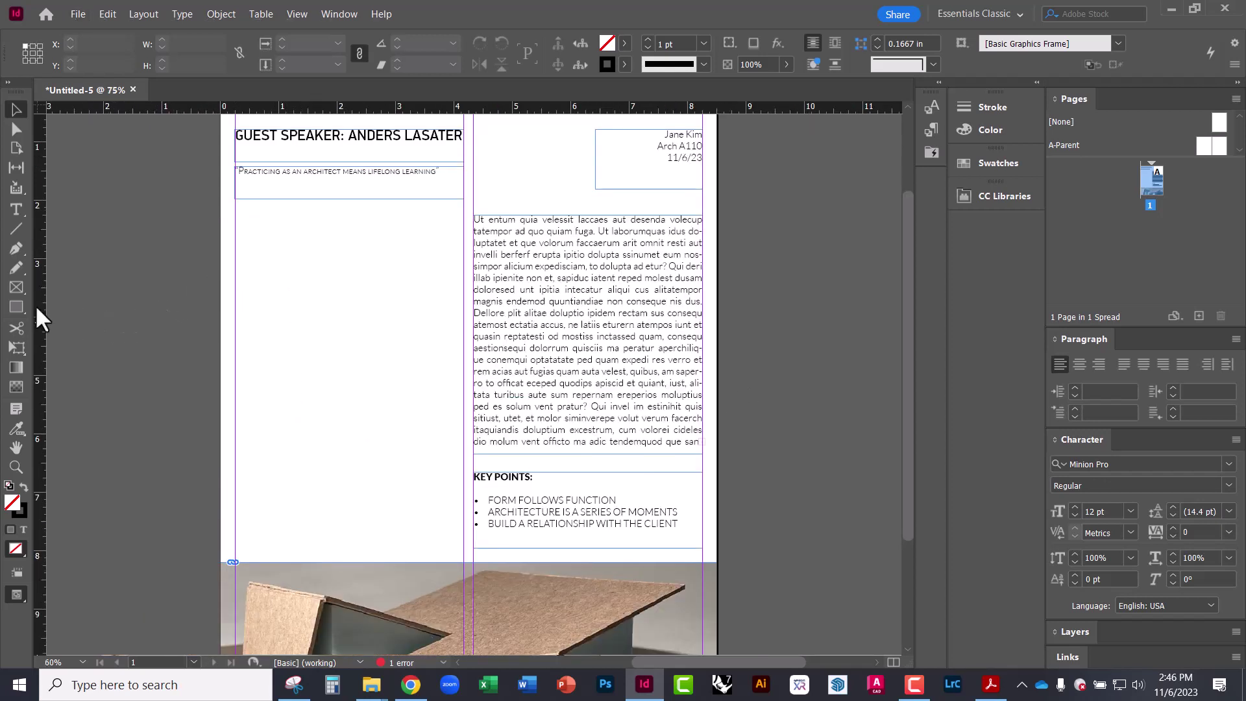
Draw an empty 3.9167 × 5.45 in image frame in the left column below the quote
left_click(9, 293)
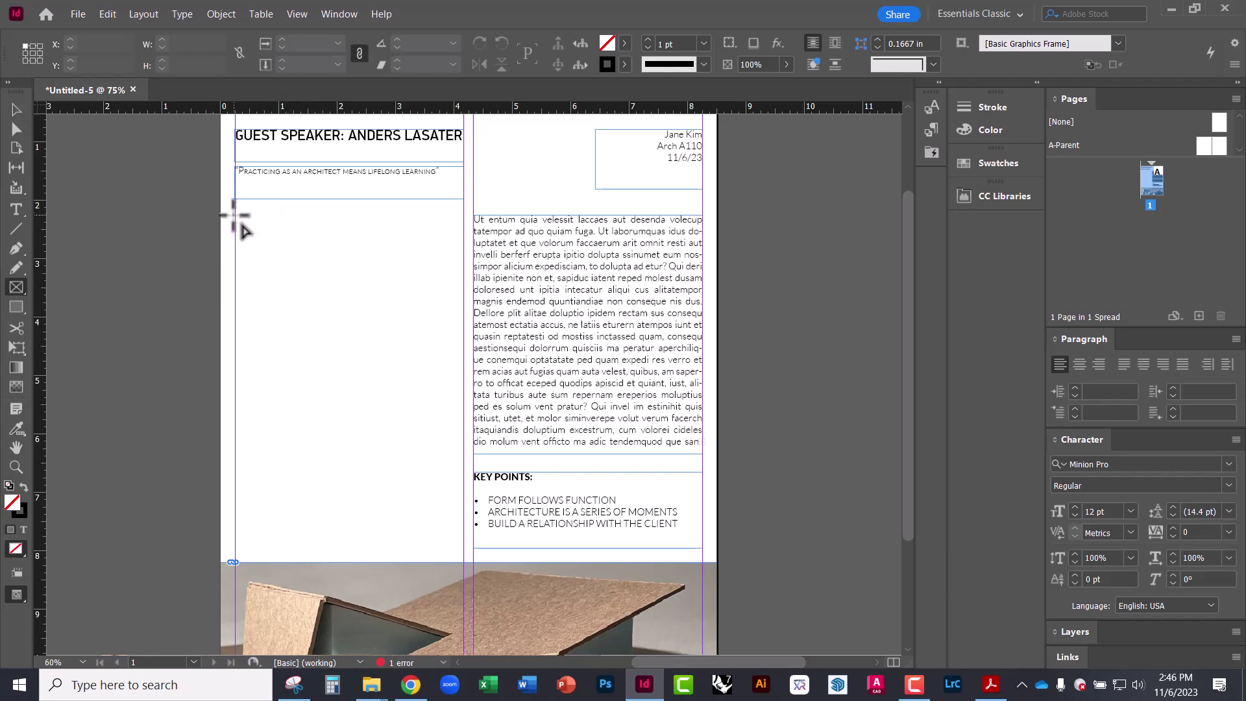
left_click_drag(234, 215, 464, 533)
left_click(17, 112)
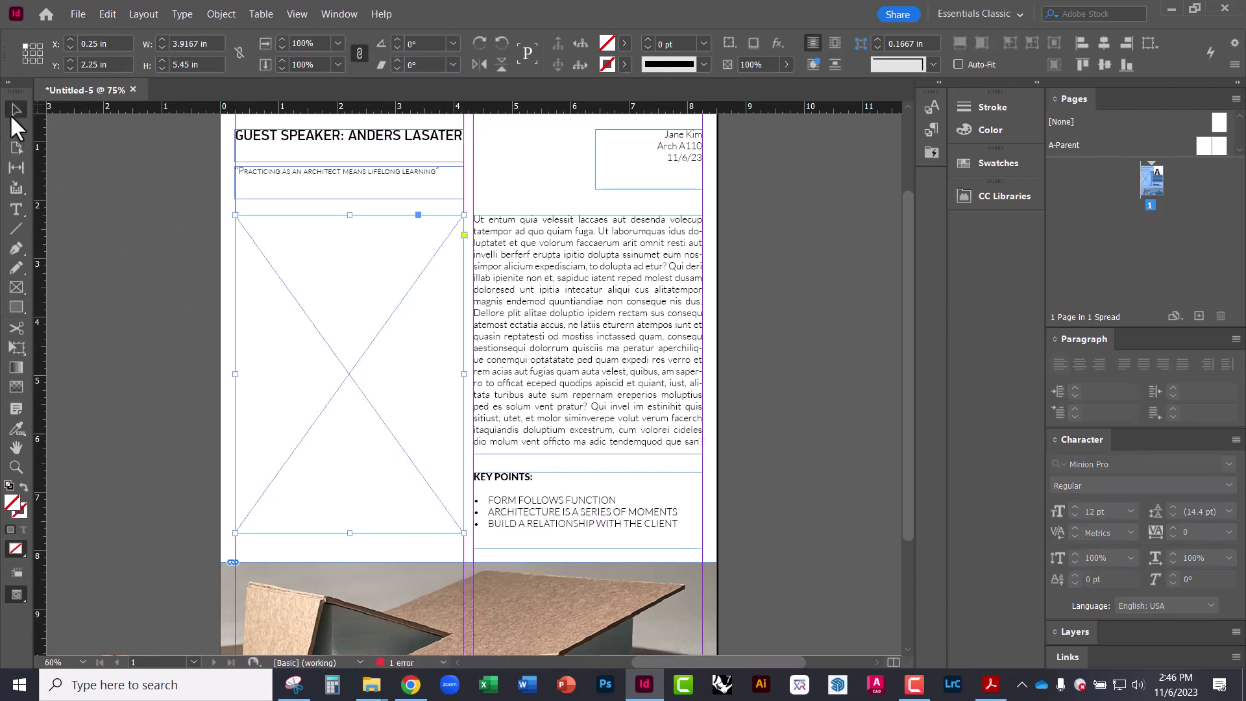
left_click_drag(235, 374, 234, 374)
left_click(158, 366)
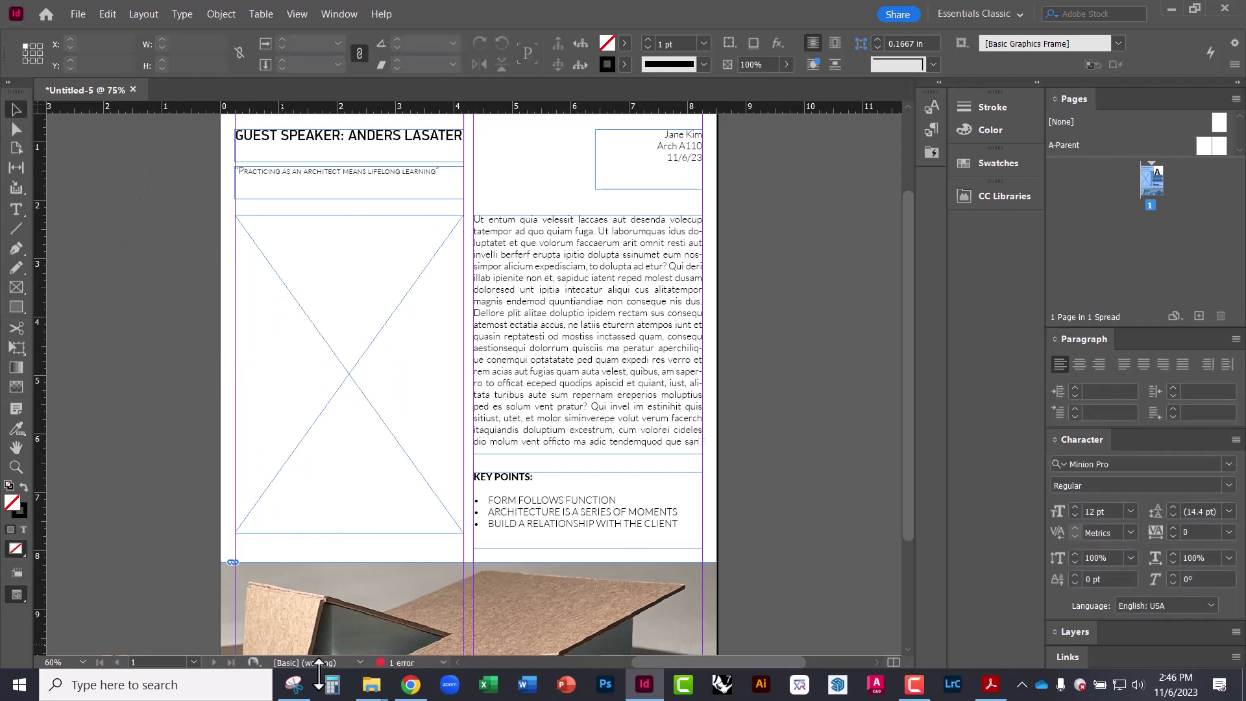
Select the empty left-column frame, then open and cancel the Place dialog without placing anything
mouse_move(371, 685)
left_click(308, 610)
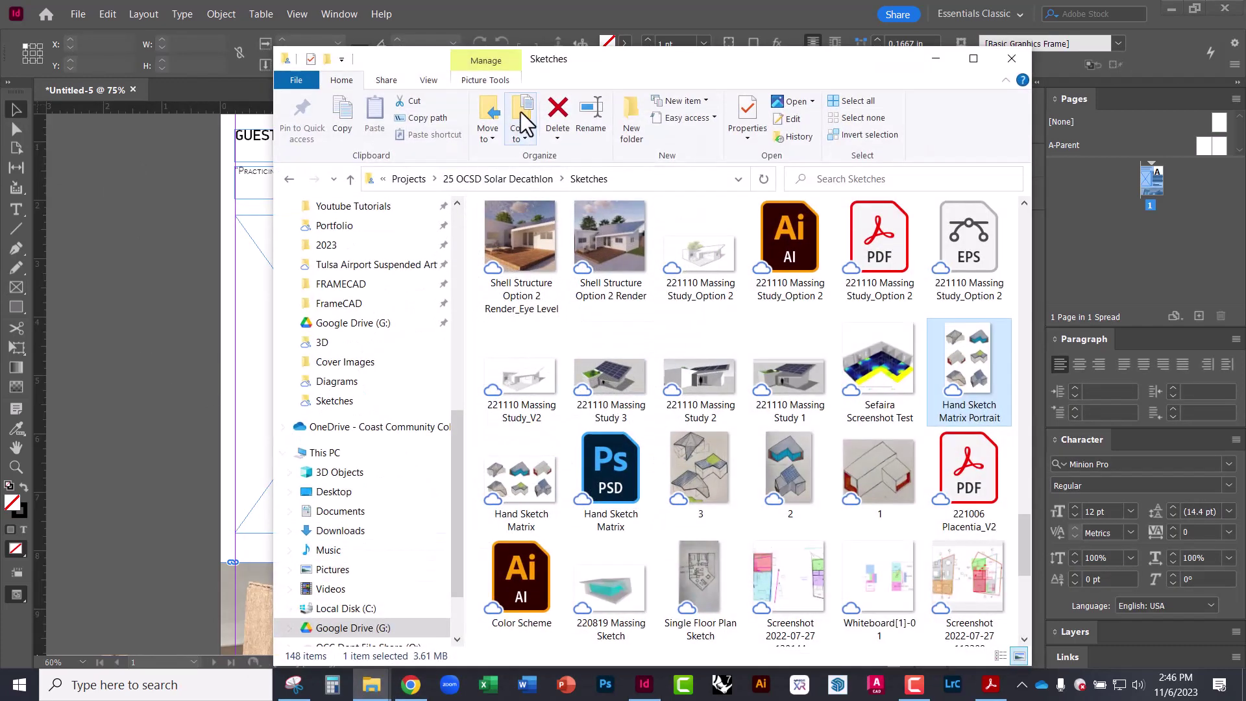
left_click_drag(625, 64, 863, 65)
left_click(335, 333)
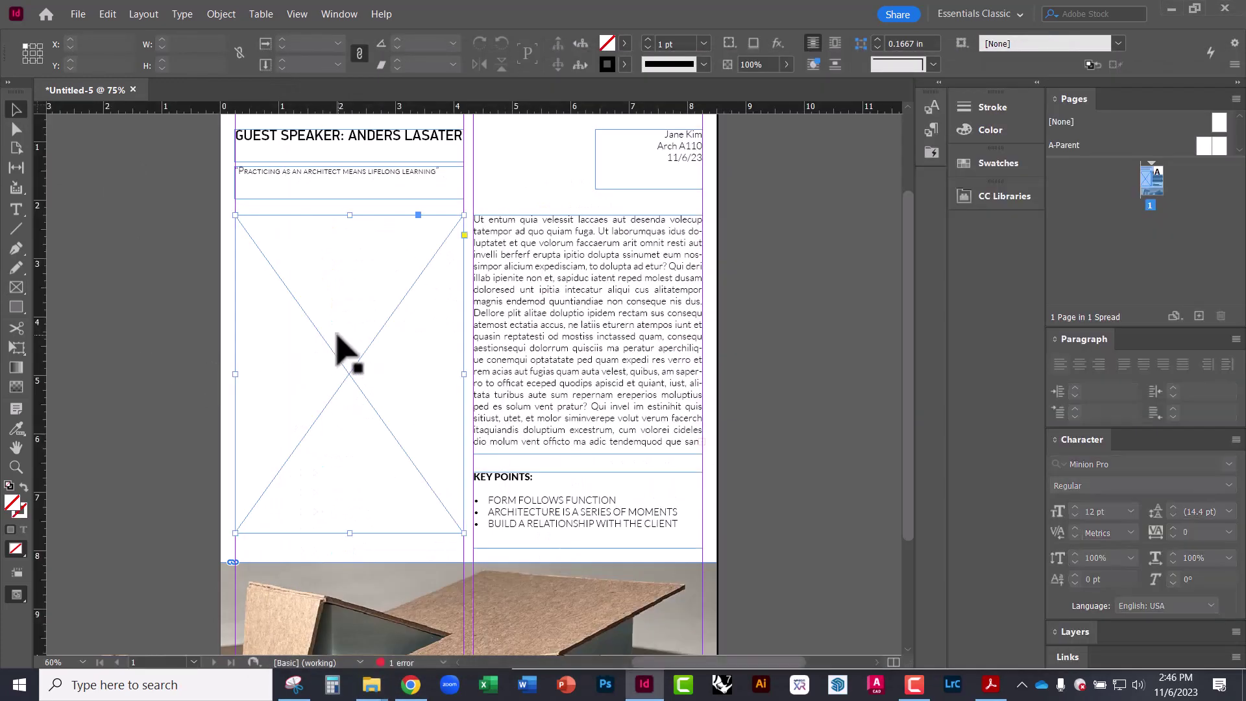
key("ctrl+d")
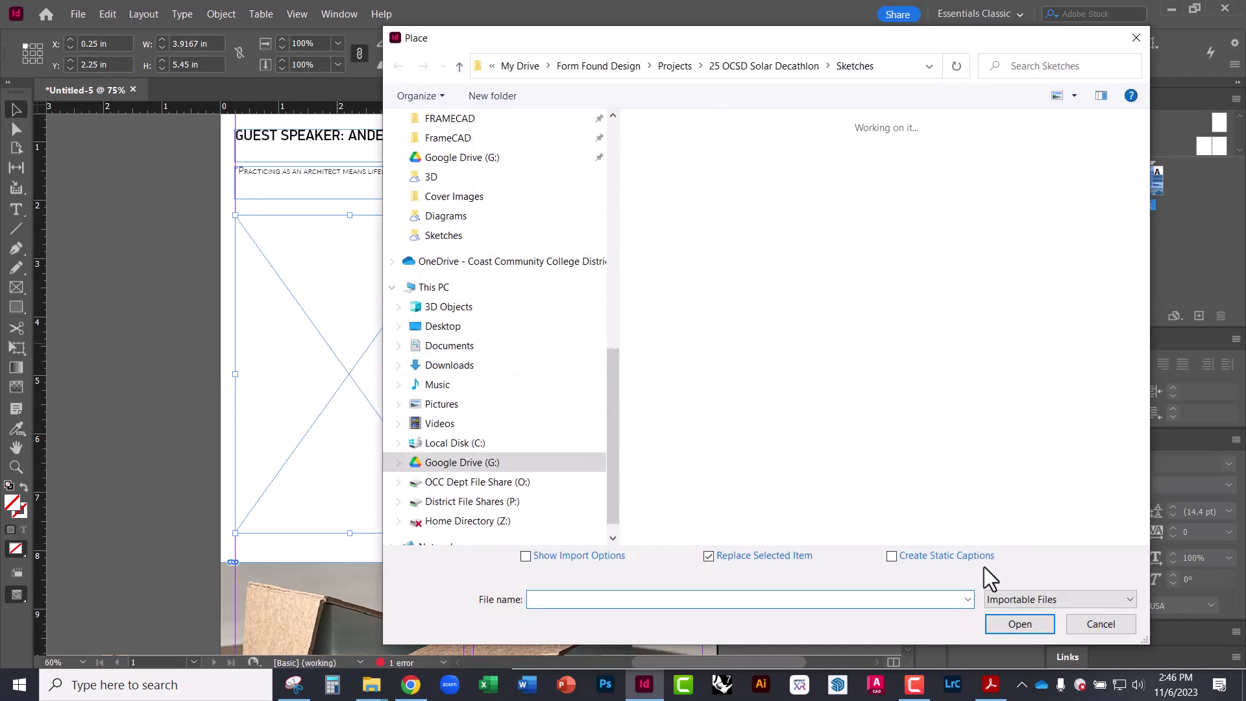
left_click(1100, 623)
left_click(195, 519)
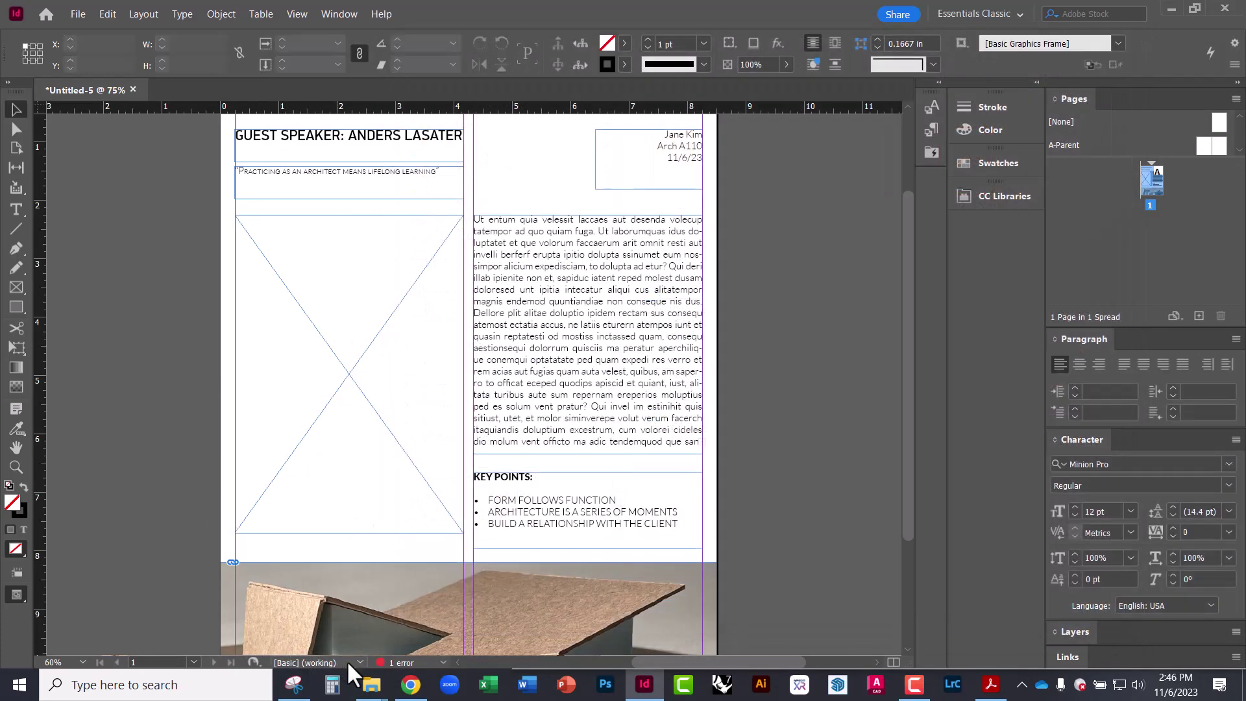
Drag Hand Sketch Matrix Portrait from the Sketches folder into the empty left frame
mouse_move(363, 685)
left_click(418, 565)
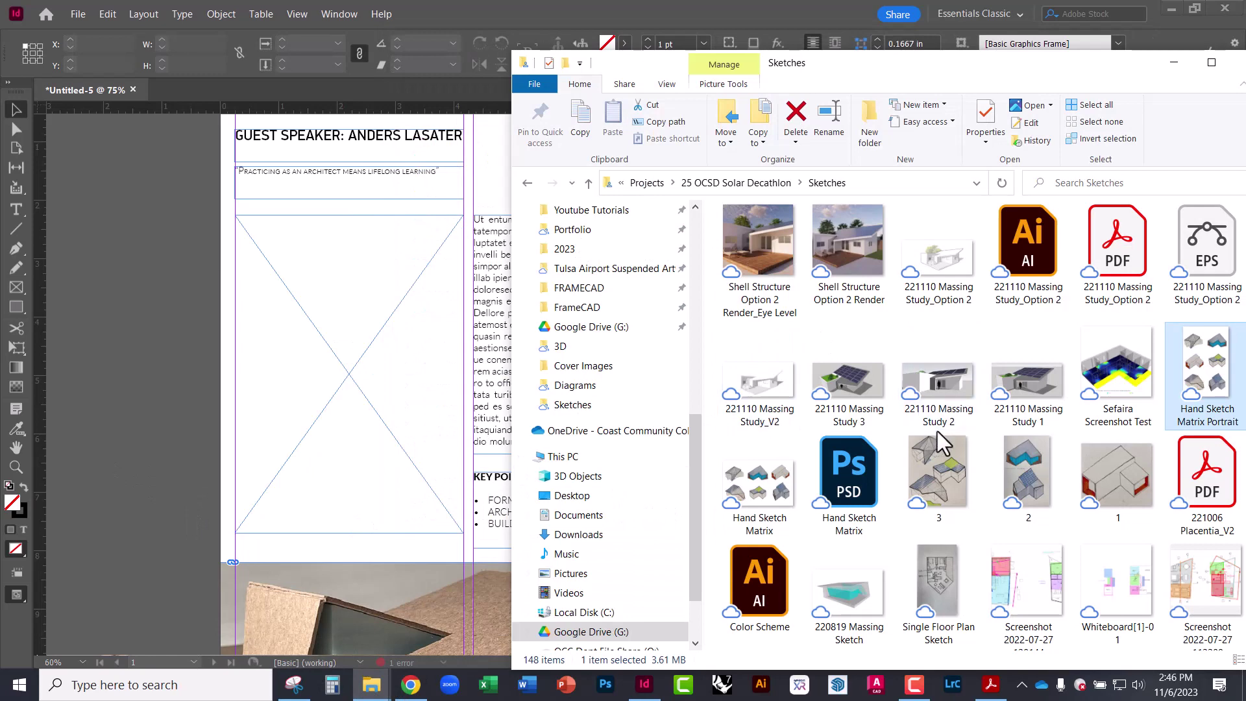
left_click_drag(1227, 384, 373, 398)
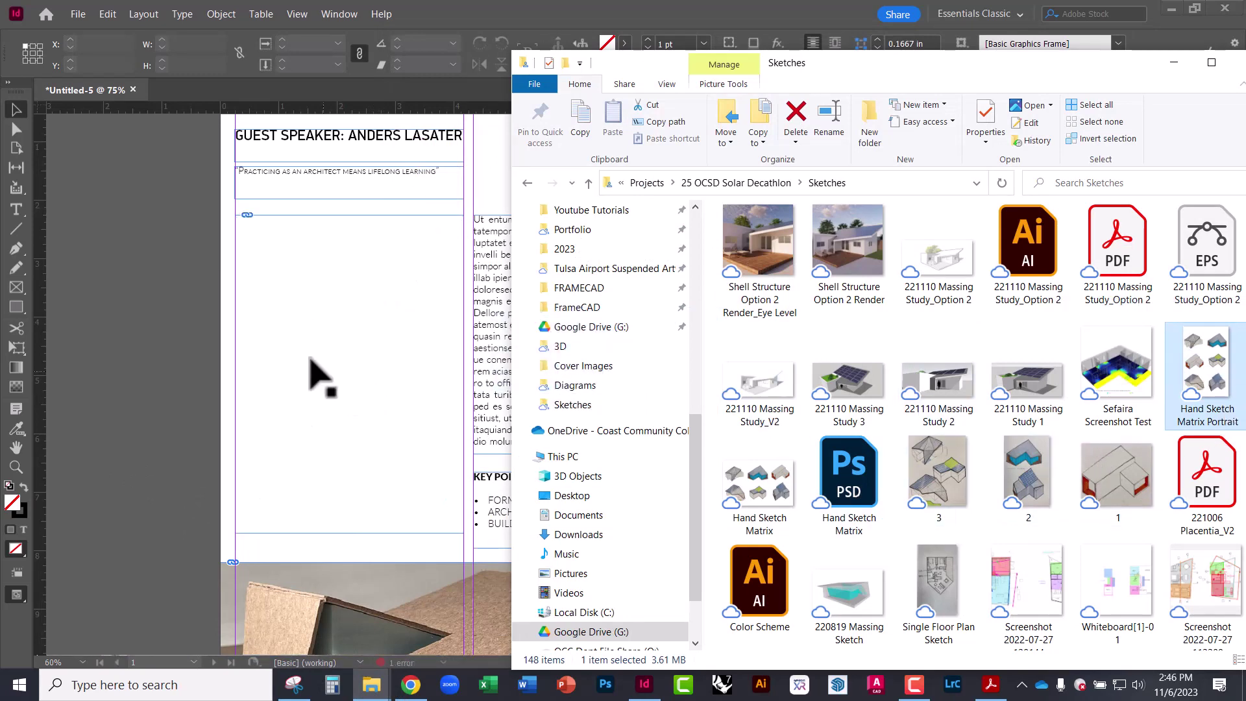
left_click(178, 295)
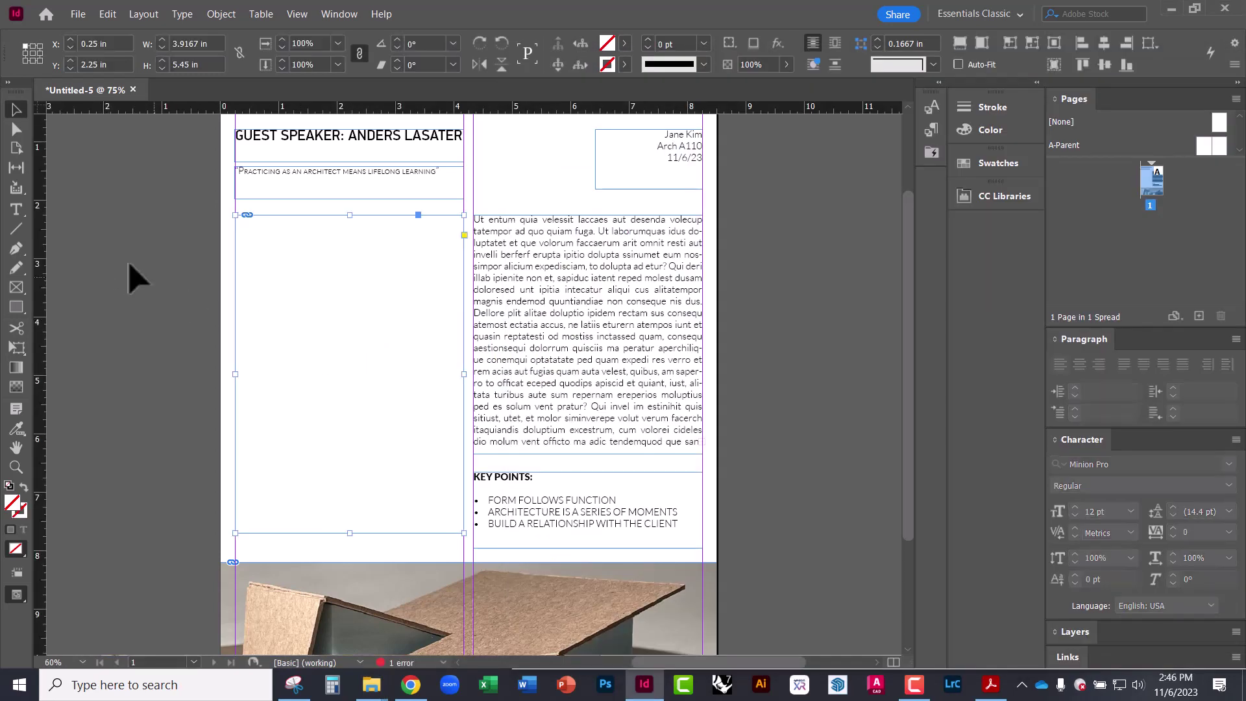
Set the placed sketch image to Fitting > Fill Frame Proportionally
left_click(14, 129)
left_click(334, 367)
key("ctrl+alt+=")
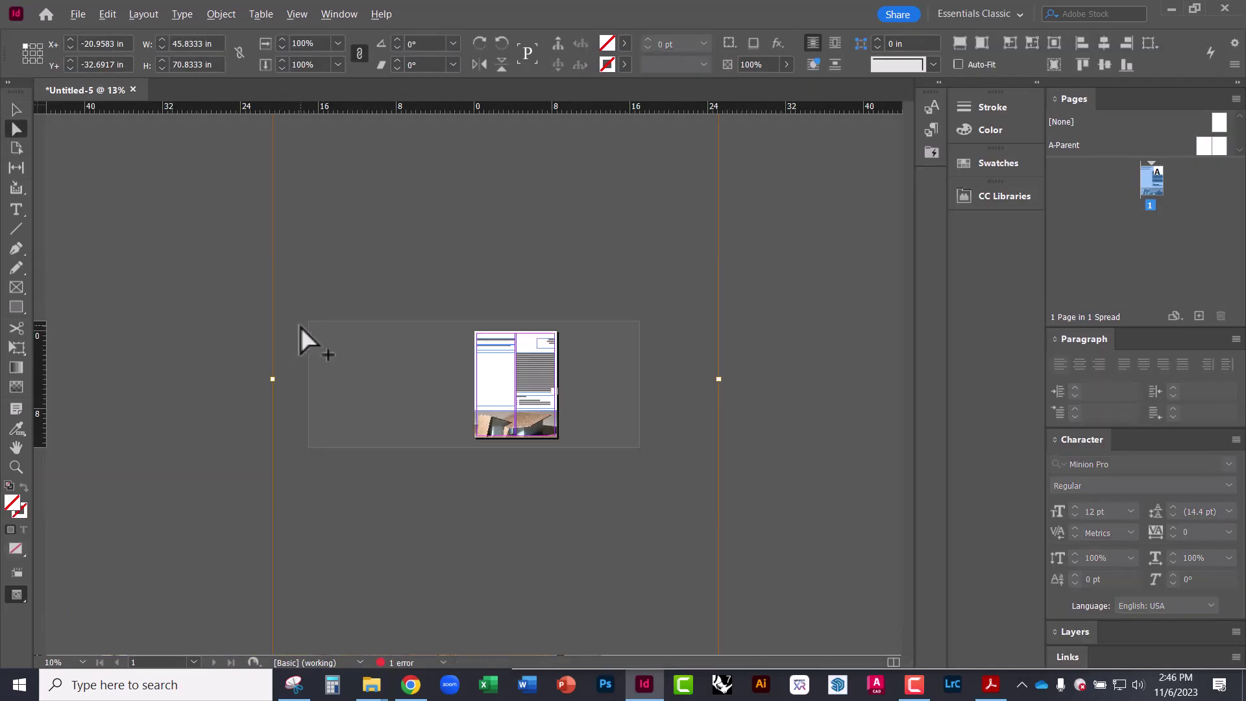
key("ctrl+minus")
key("ctrl+minus")
key("ctrl+=")
key("ctrl+=")
key("ctrl+=")
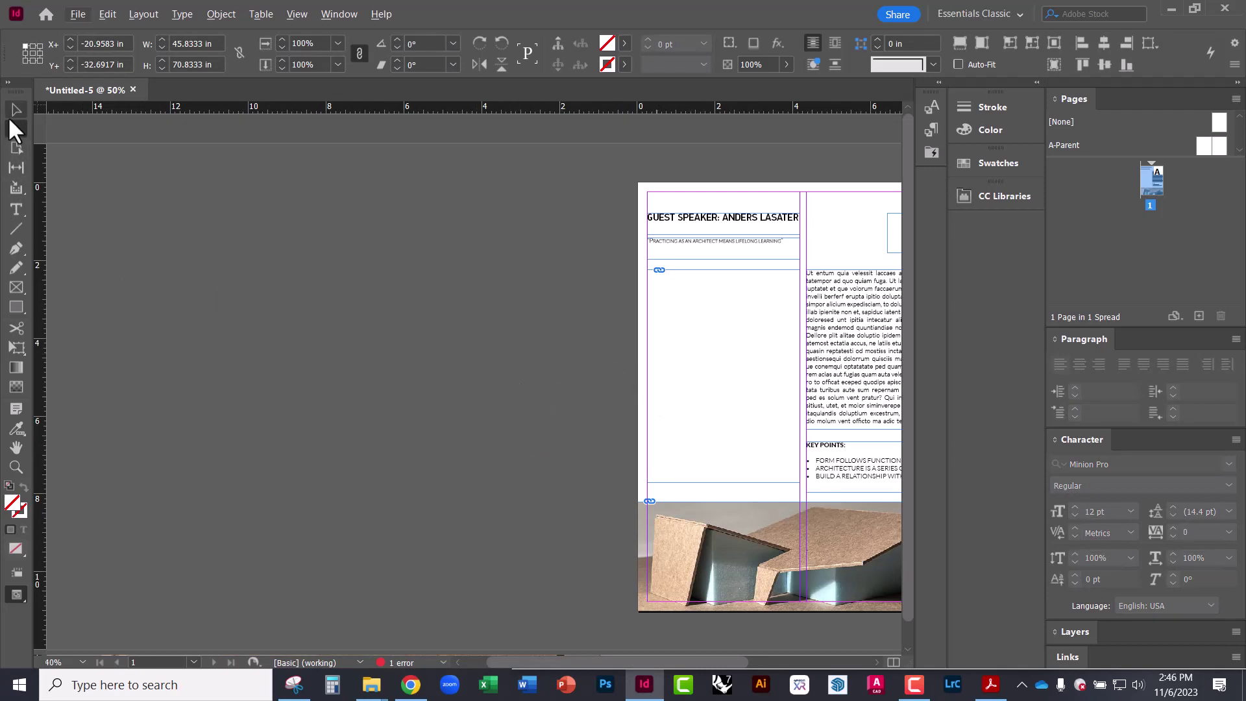
right_click(690, 340)
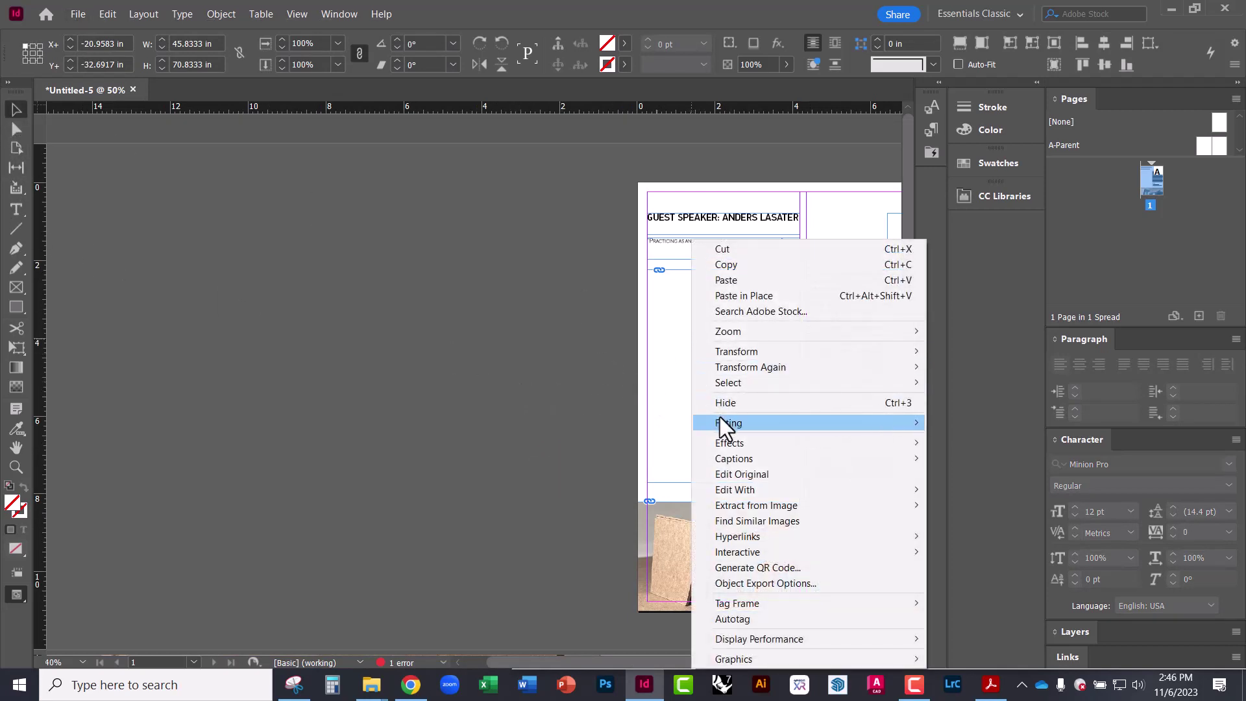
mouse_move(719, 419)
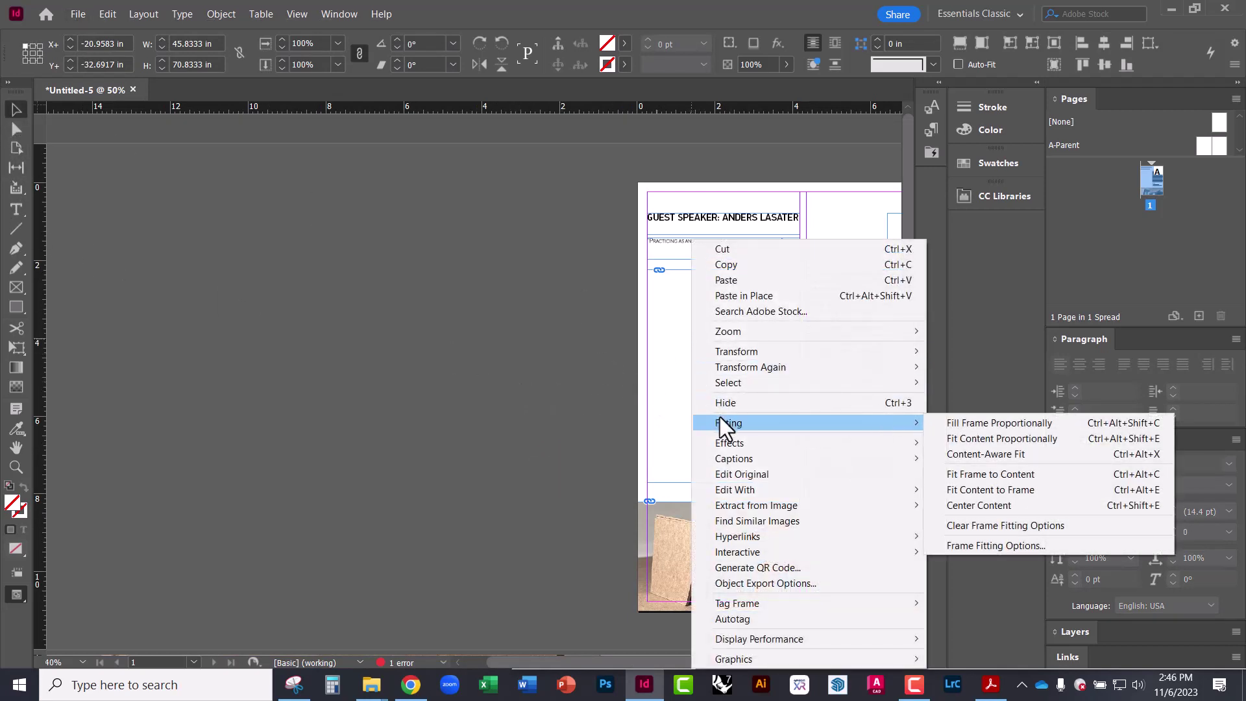
left_click(966, 423)
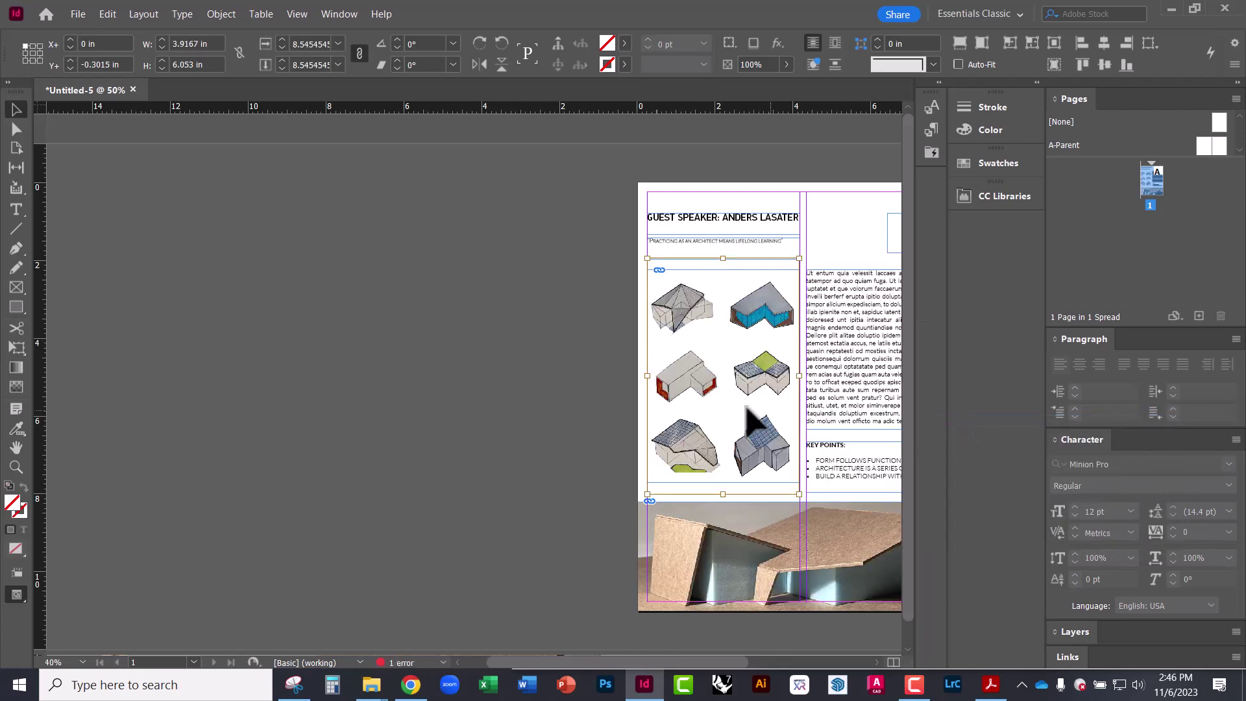
Check the image fit, then view the whole page in Preview mode without guides
left_click_drag(581, 398, 351, 363)
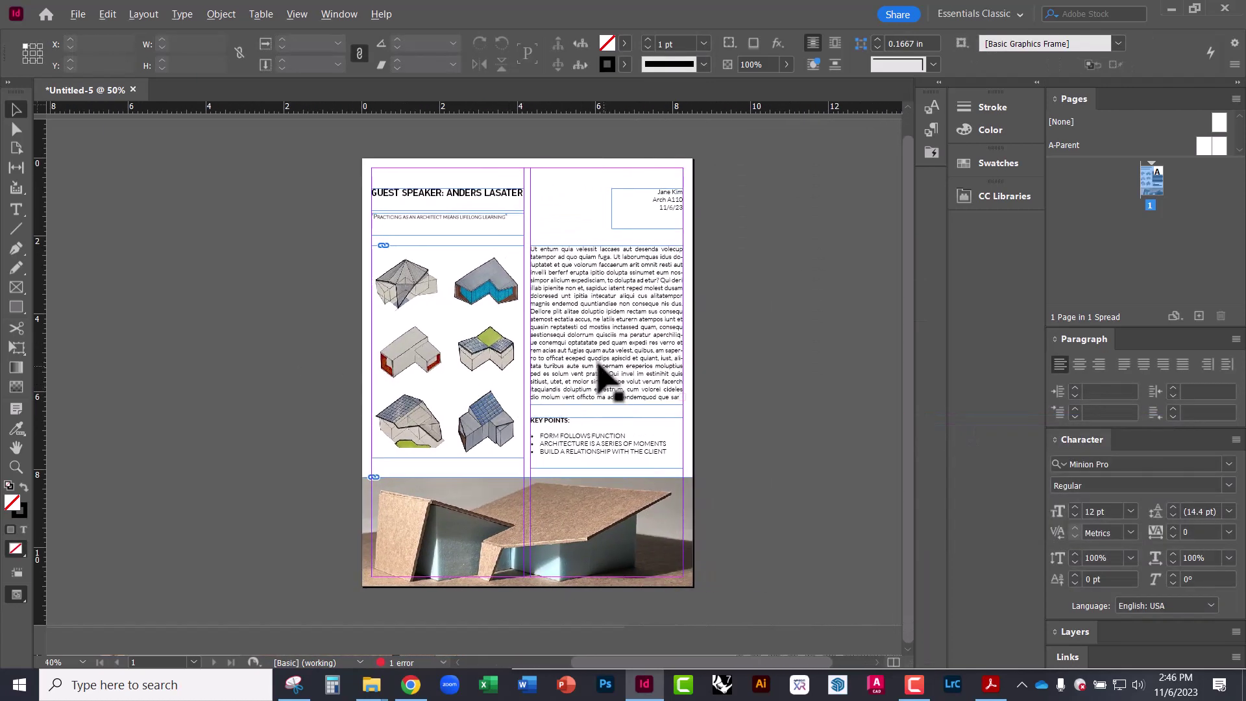
key("ctrl+=")
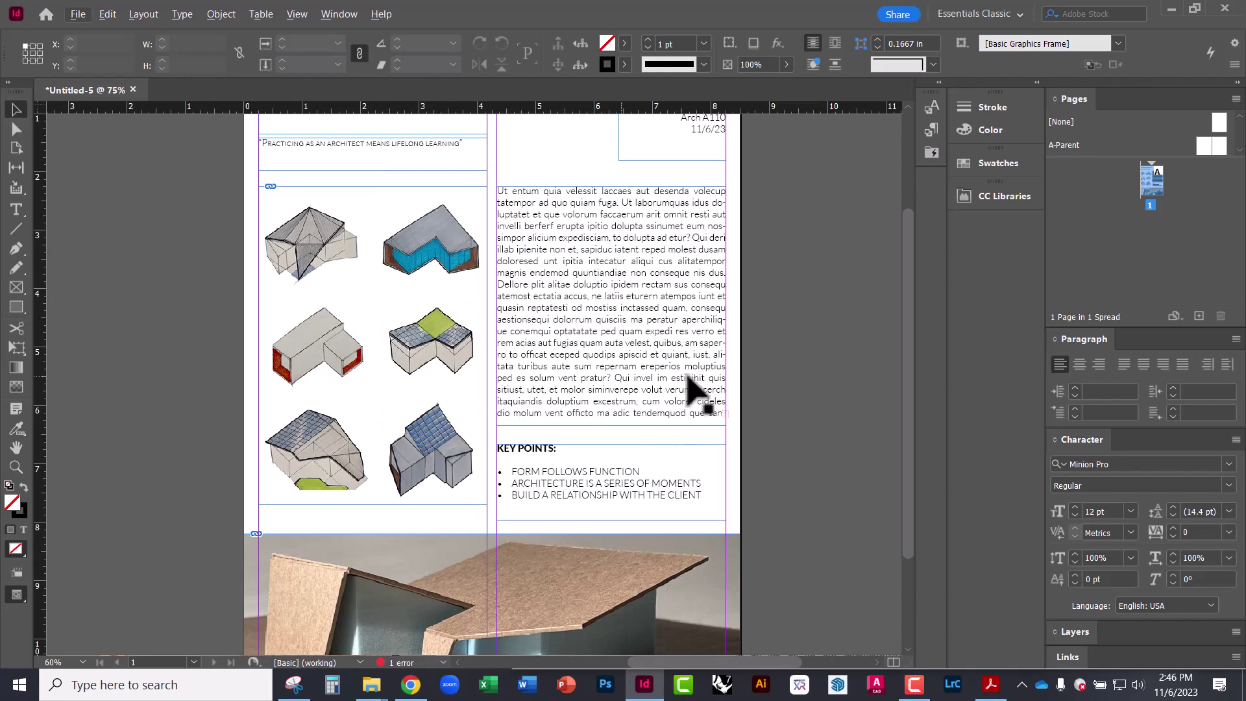
key("ctrl+minus")
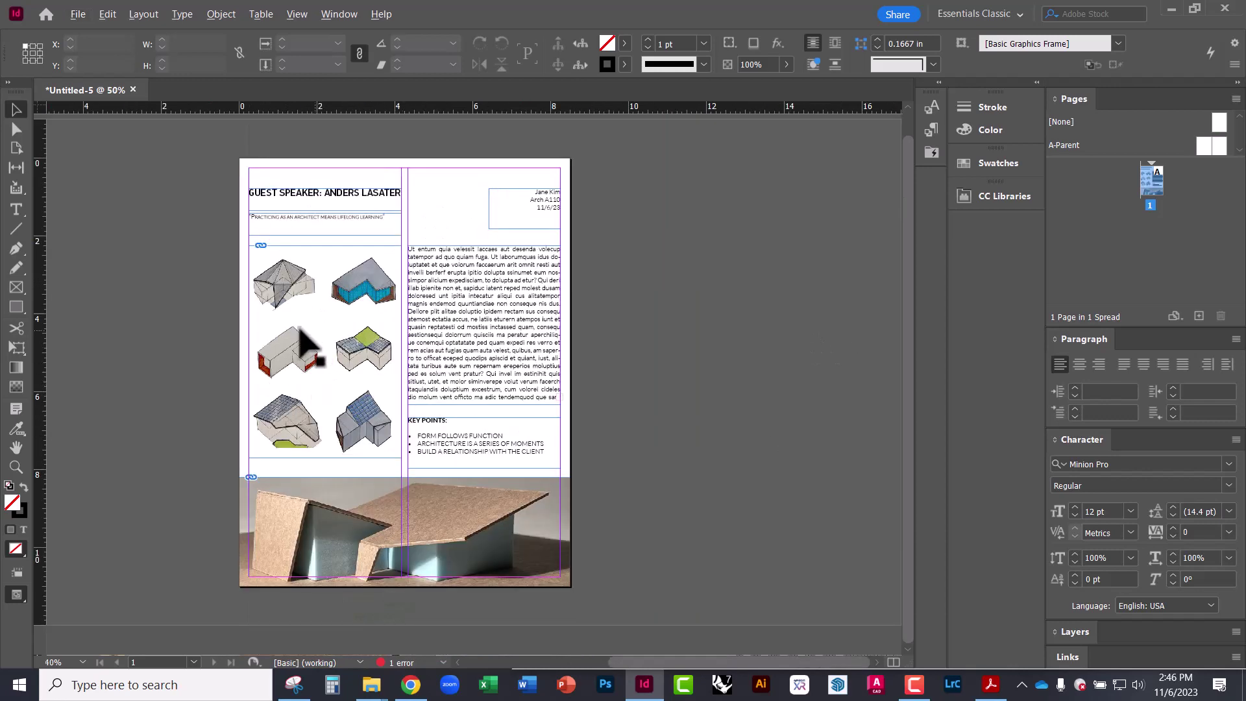
key("alt+w")
key("Escape")
key("w")
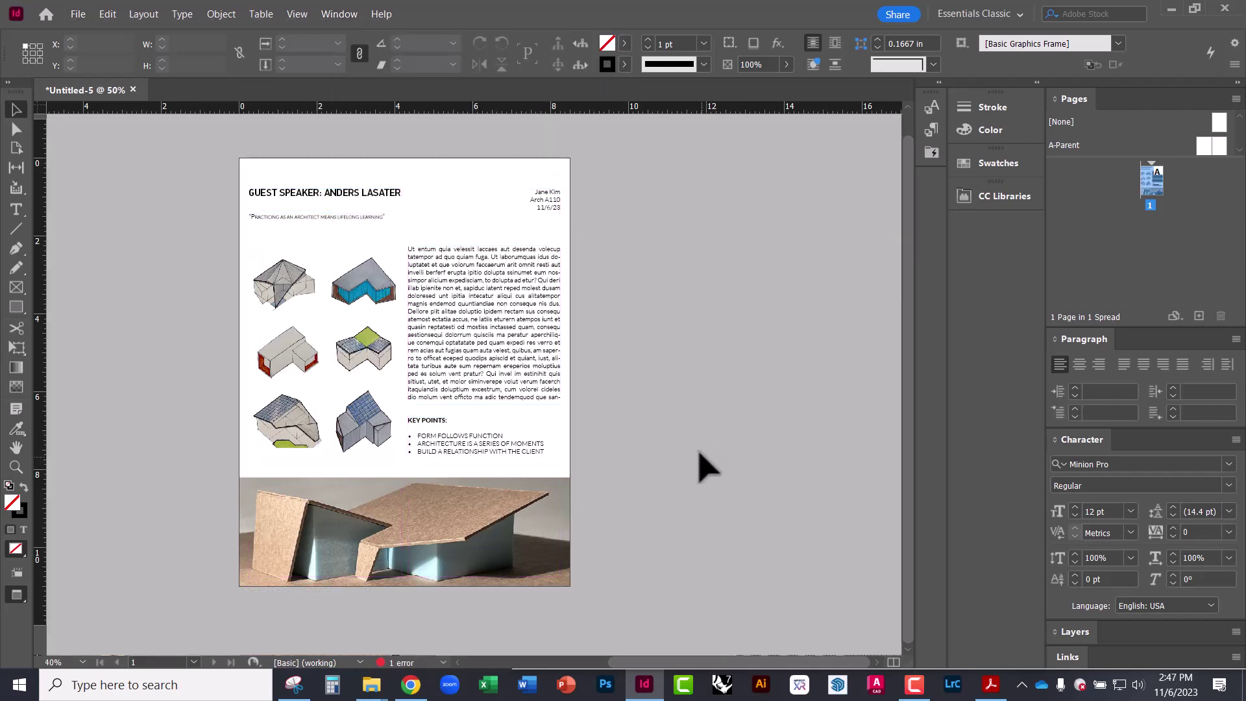